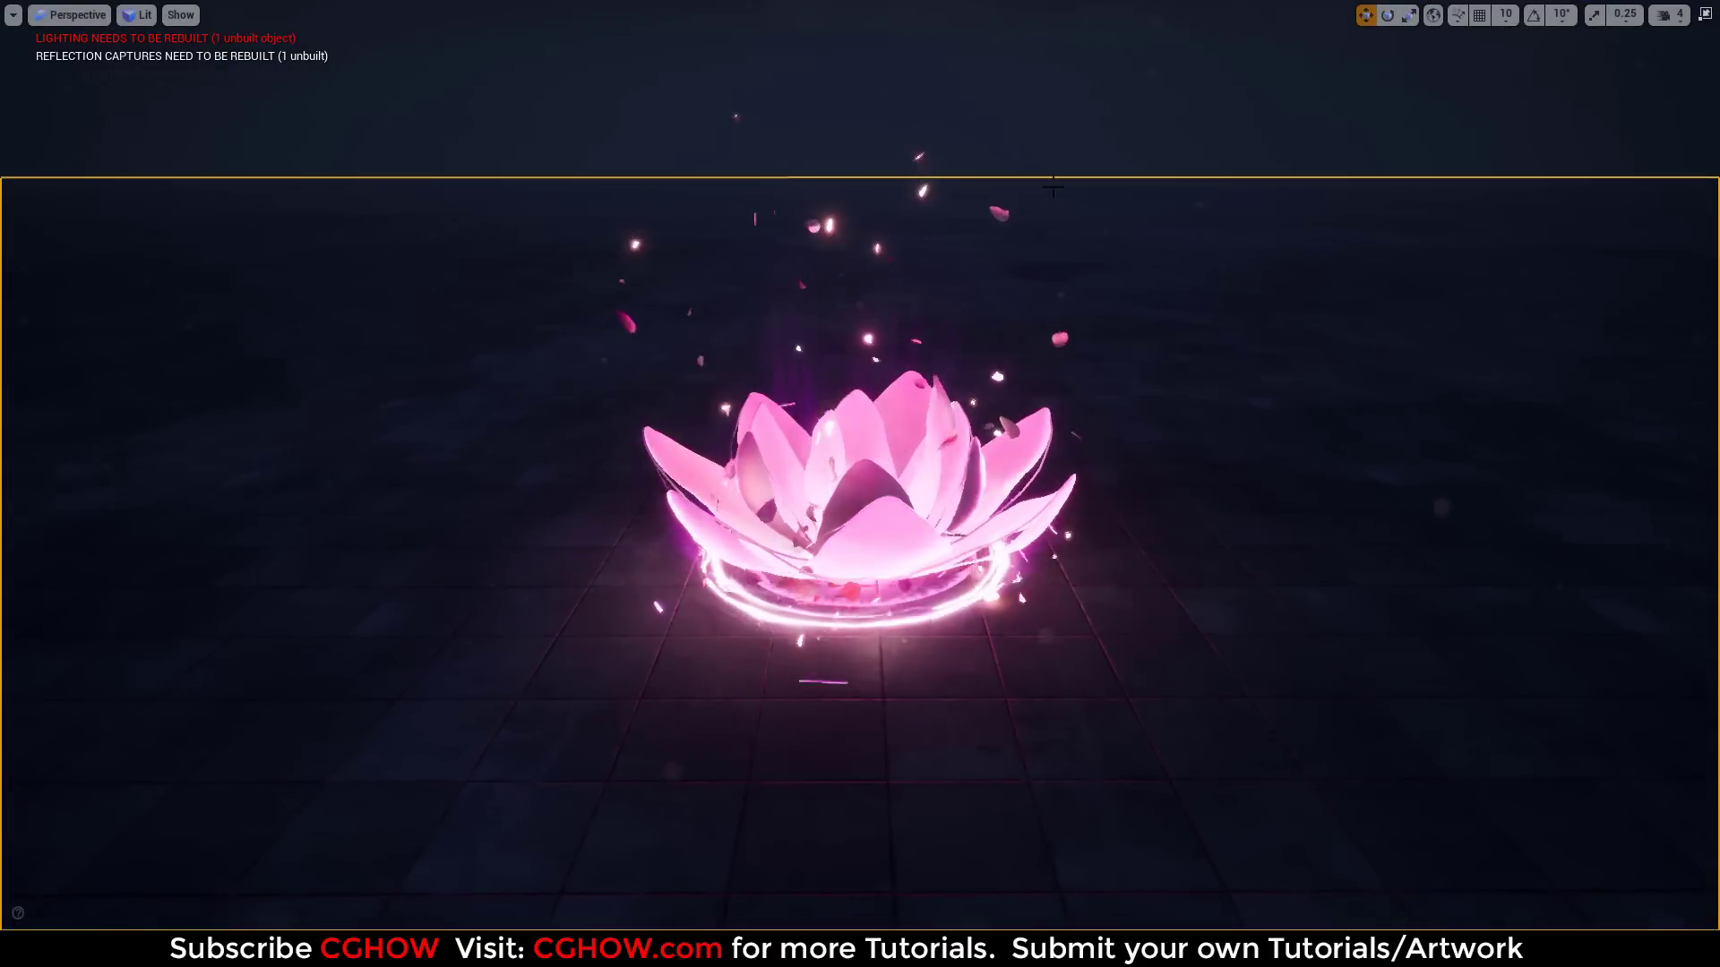
Step: Select the lotus effect, watch it play in game view, then stop the preview
left_click(1037, 174)
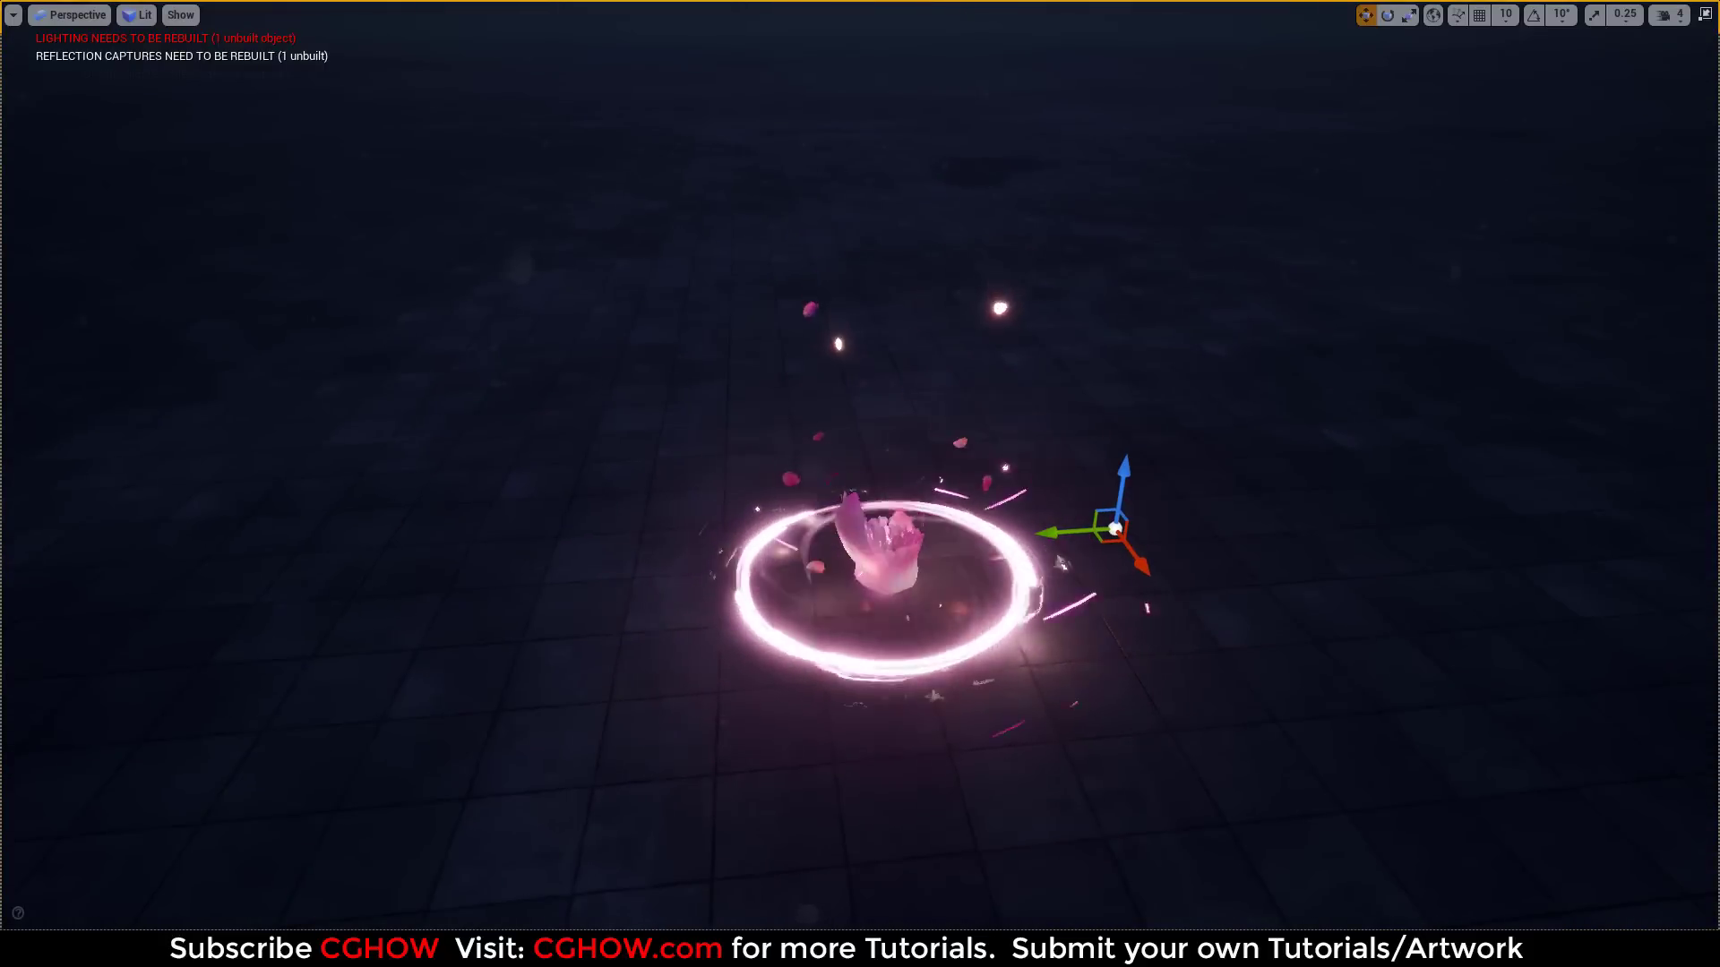
key("g")
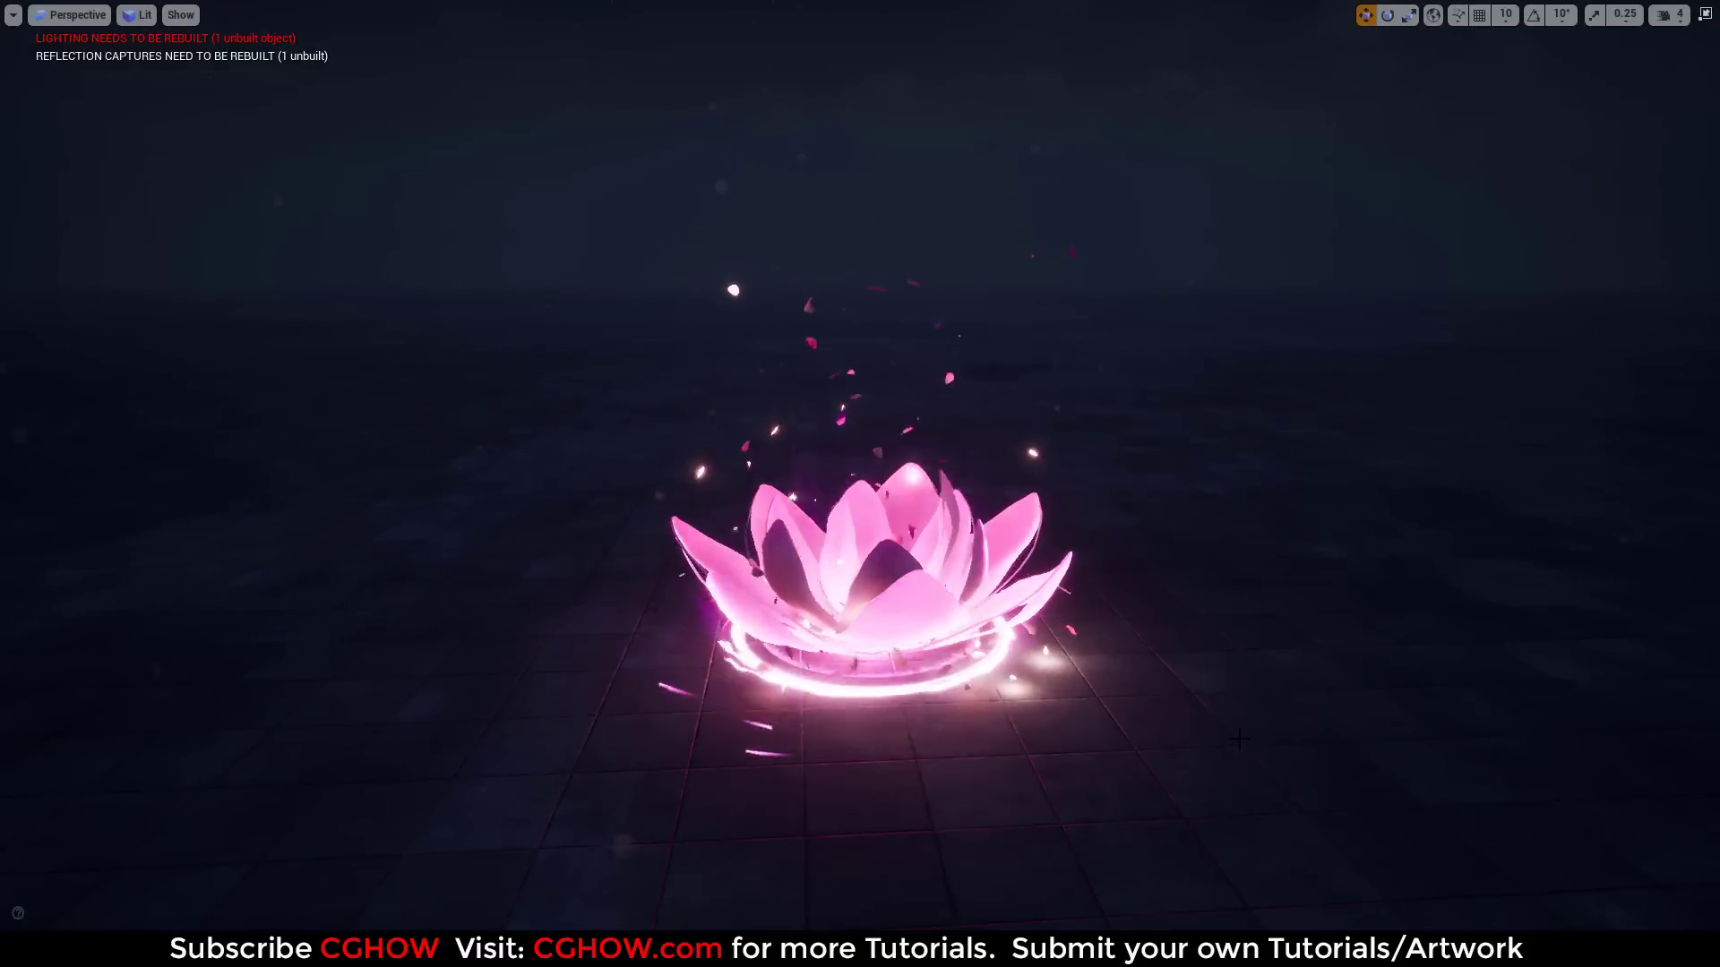
key("F11")
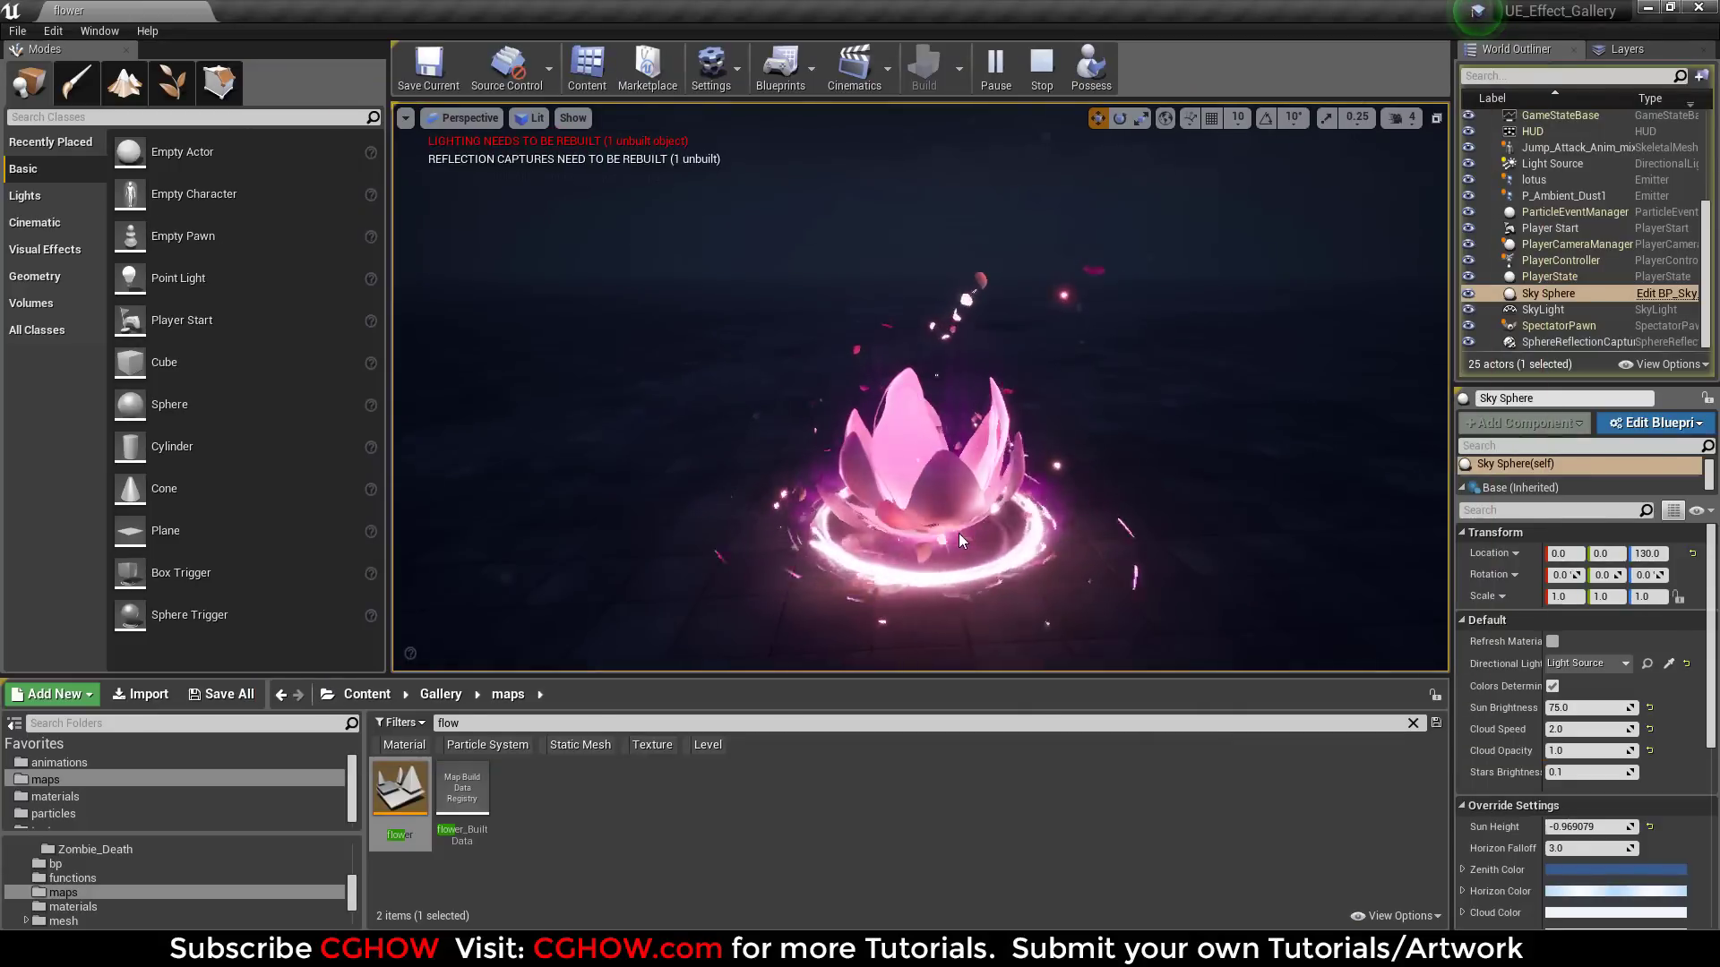
left_click_drag(960, 540, 949, 573)
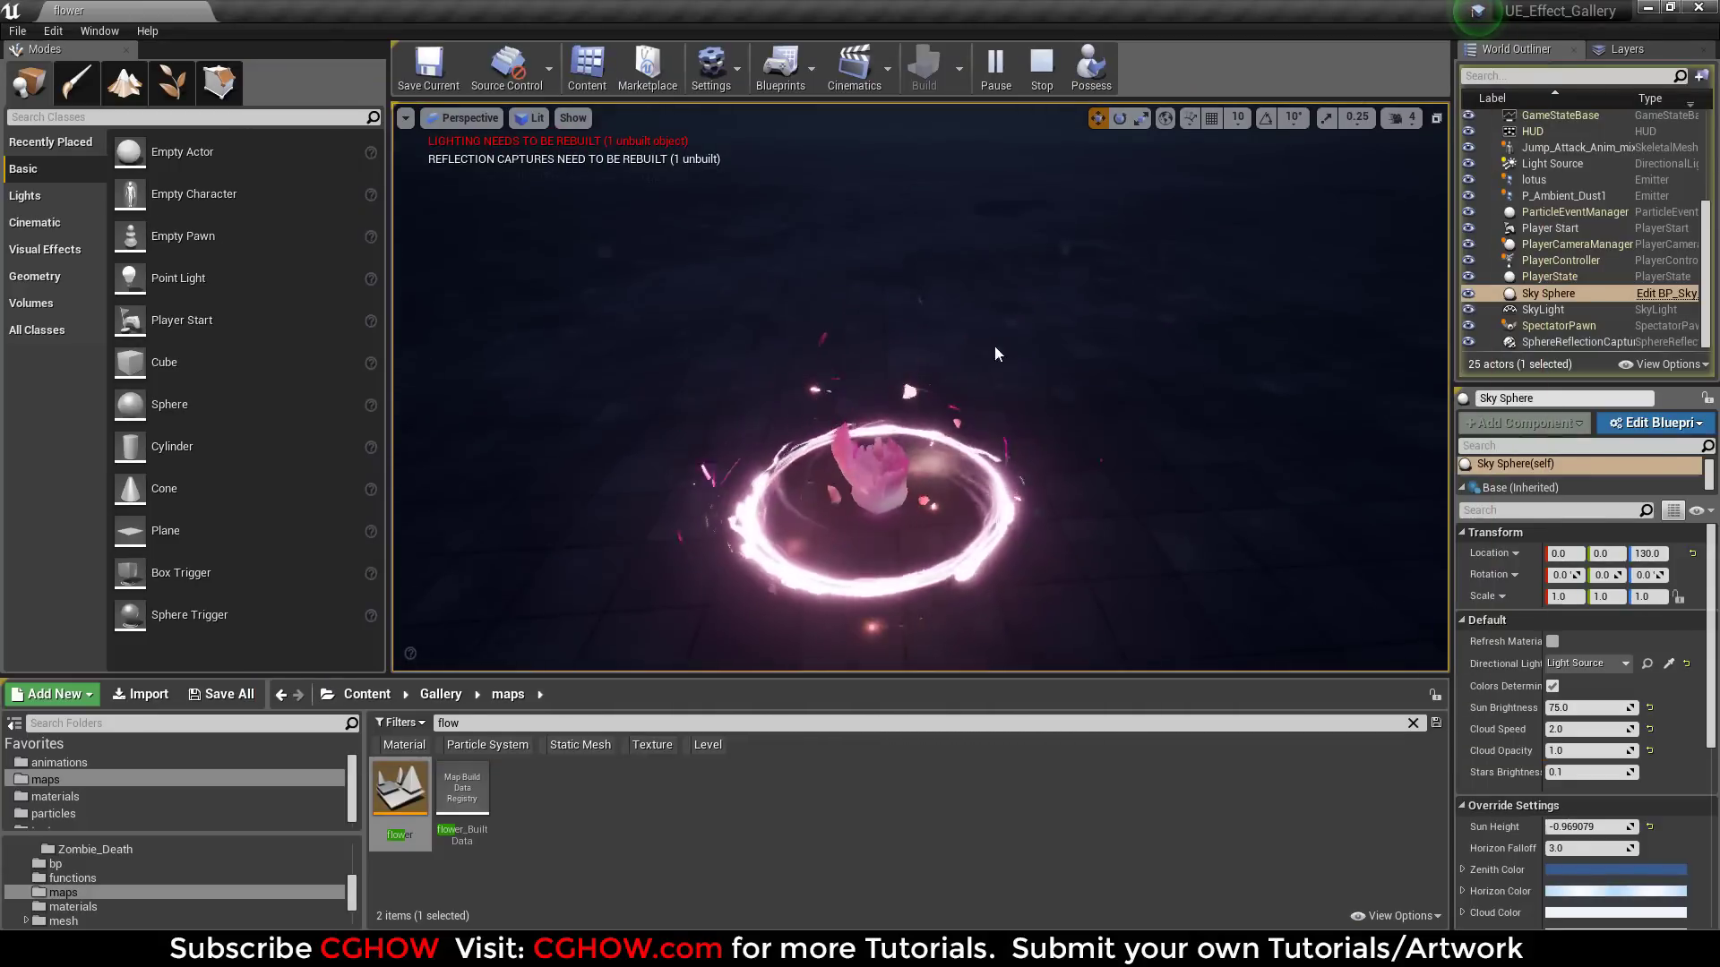
key("Escape")
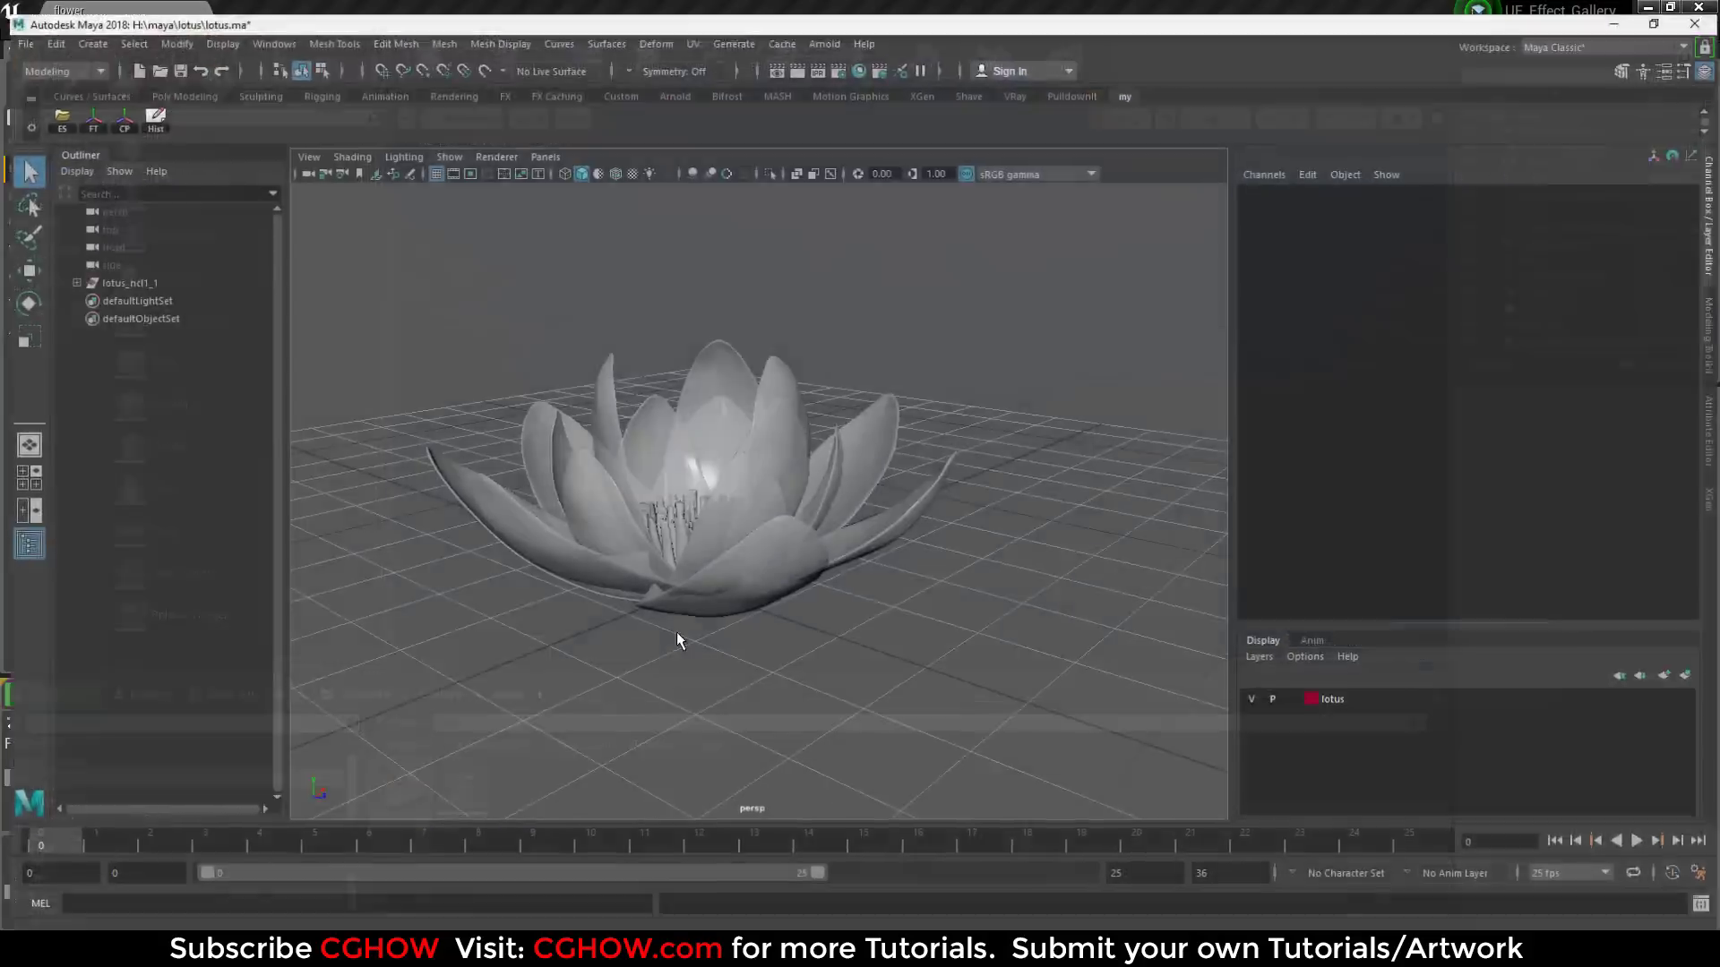
Step: In Maya, orbit lotus.ma and expand the lotus group to list petals 00–15 and the heart
left_click_drag(683, 641, 663, 593, "alt")
left_click(68, 271)
left_click_drag(803, 639, 780, 565, "alt")
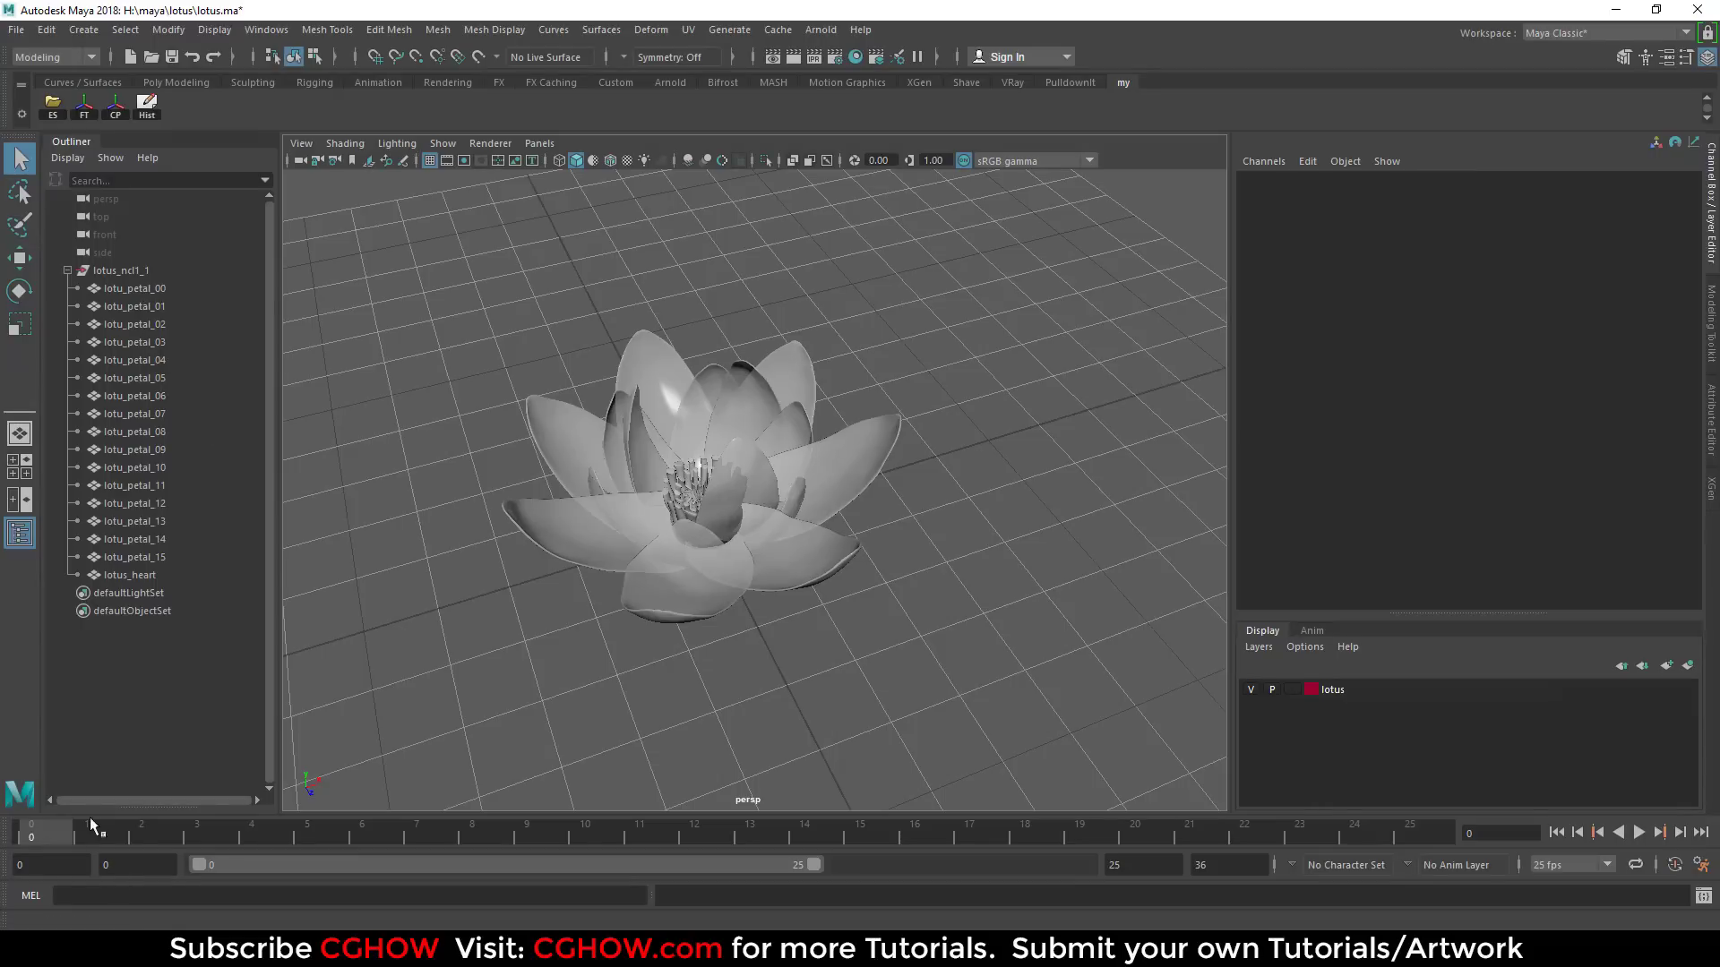
Step: Select petals lotu_petal_07 and lotu_petal_14 while orbiting around the lotus
left_click(742, 550)
left_click_drag(742, 550, 783, 576, "alt")
left_click(783, 576)
left_click(803, 515)
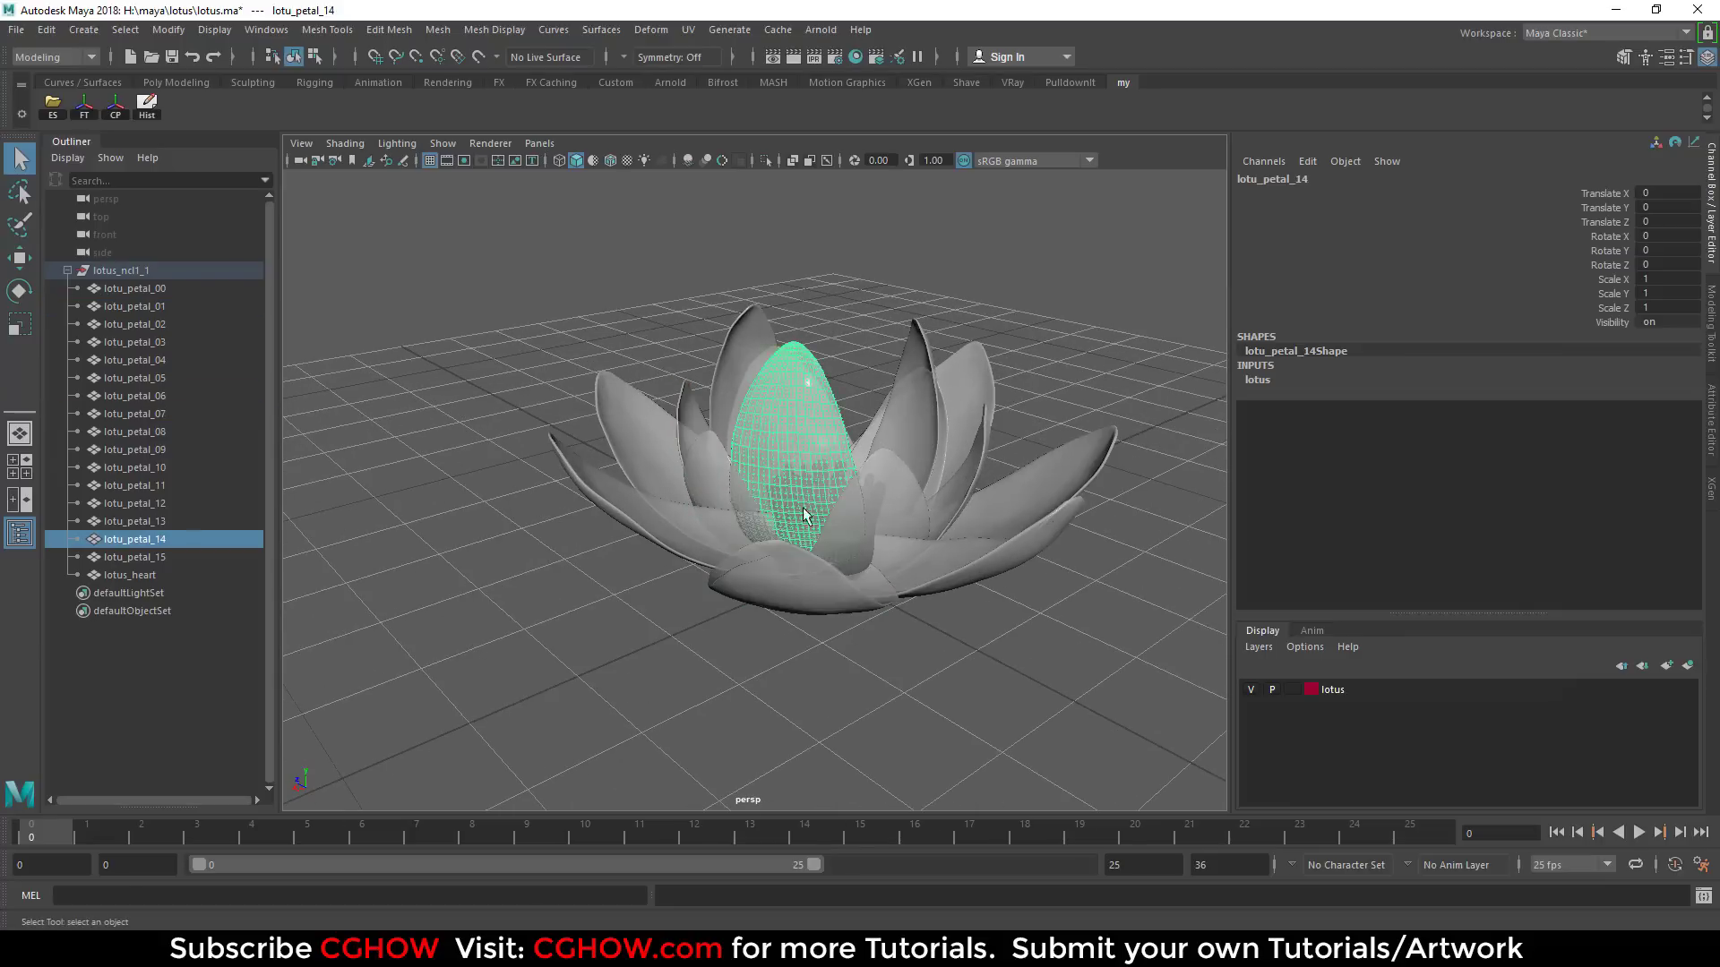
left_click_drag(804, 515, 707, 614, "alt")
key("w")
left_click_drag(805, 661, 699, 708, "alt")
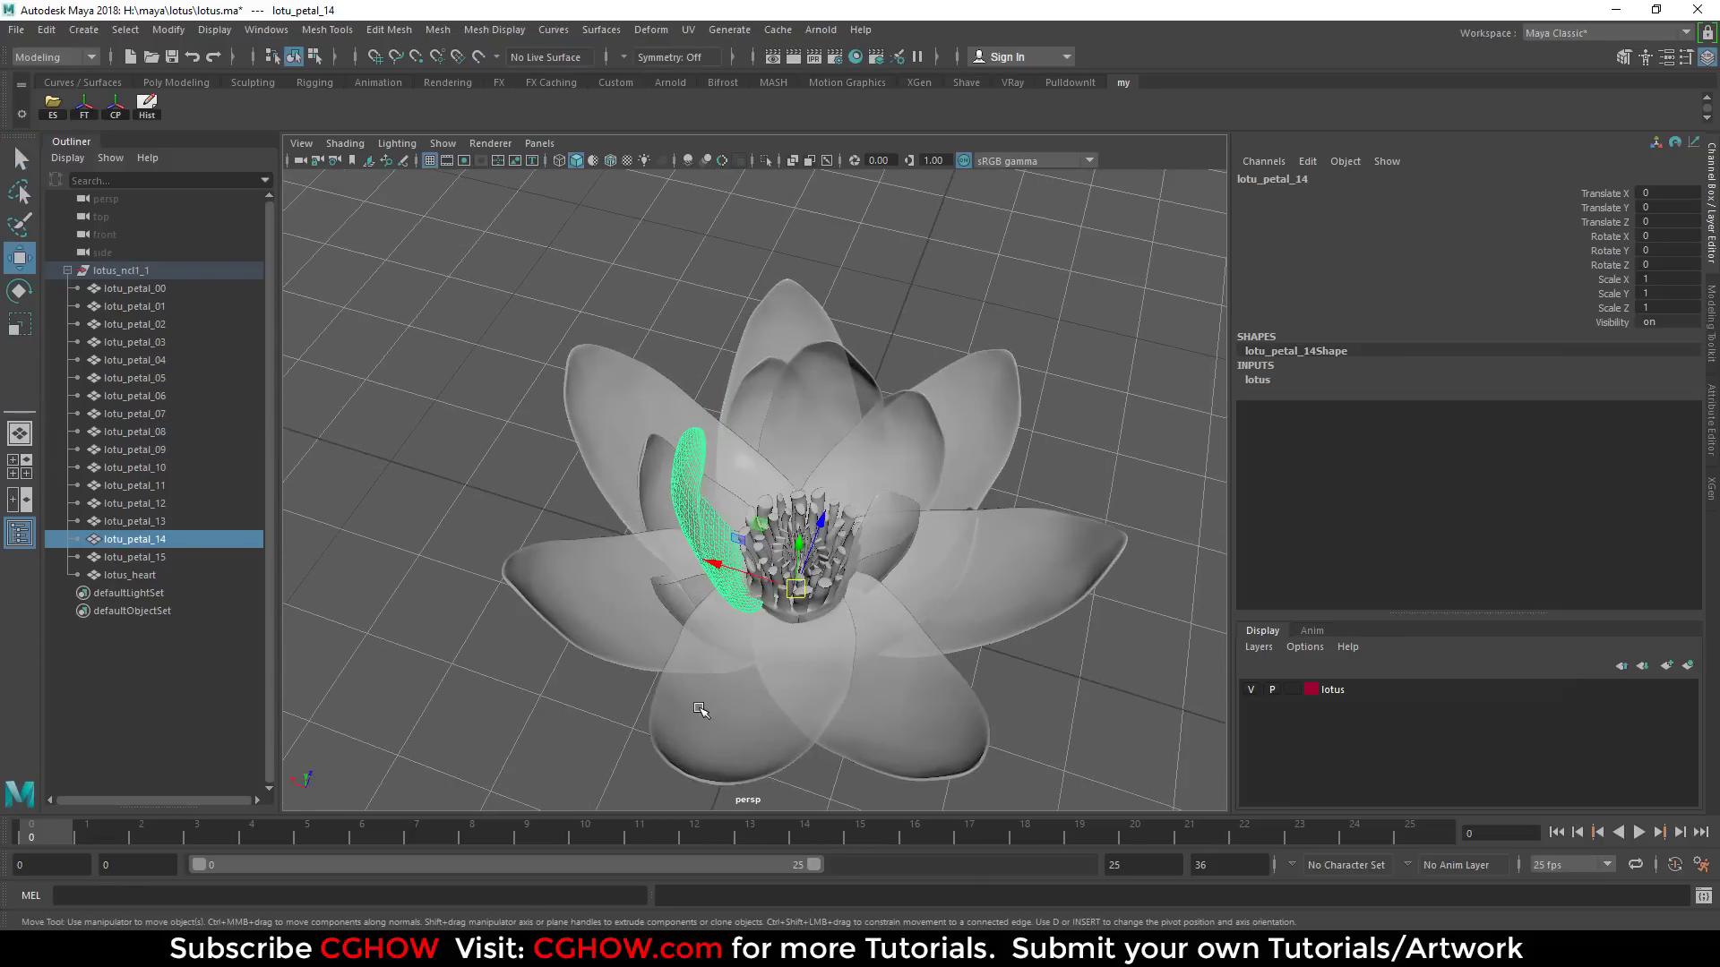
Step: Inspect petals 00, 01, 02, 03, 05, 06, 15 and the lotus_heart centre mesh
left_click(696, 730)
left_click(596, 594)
left_click(630, 439)
left_click(744, 355)
left_click(1003, 501)
left_click(933, 714)
left_click(817, 555)
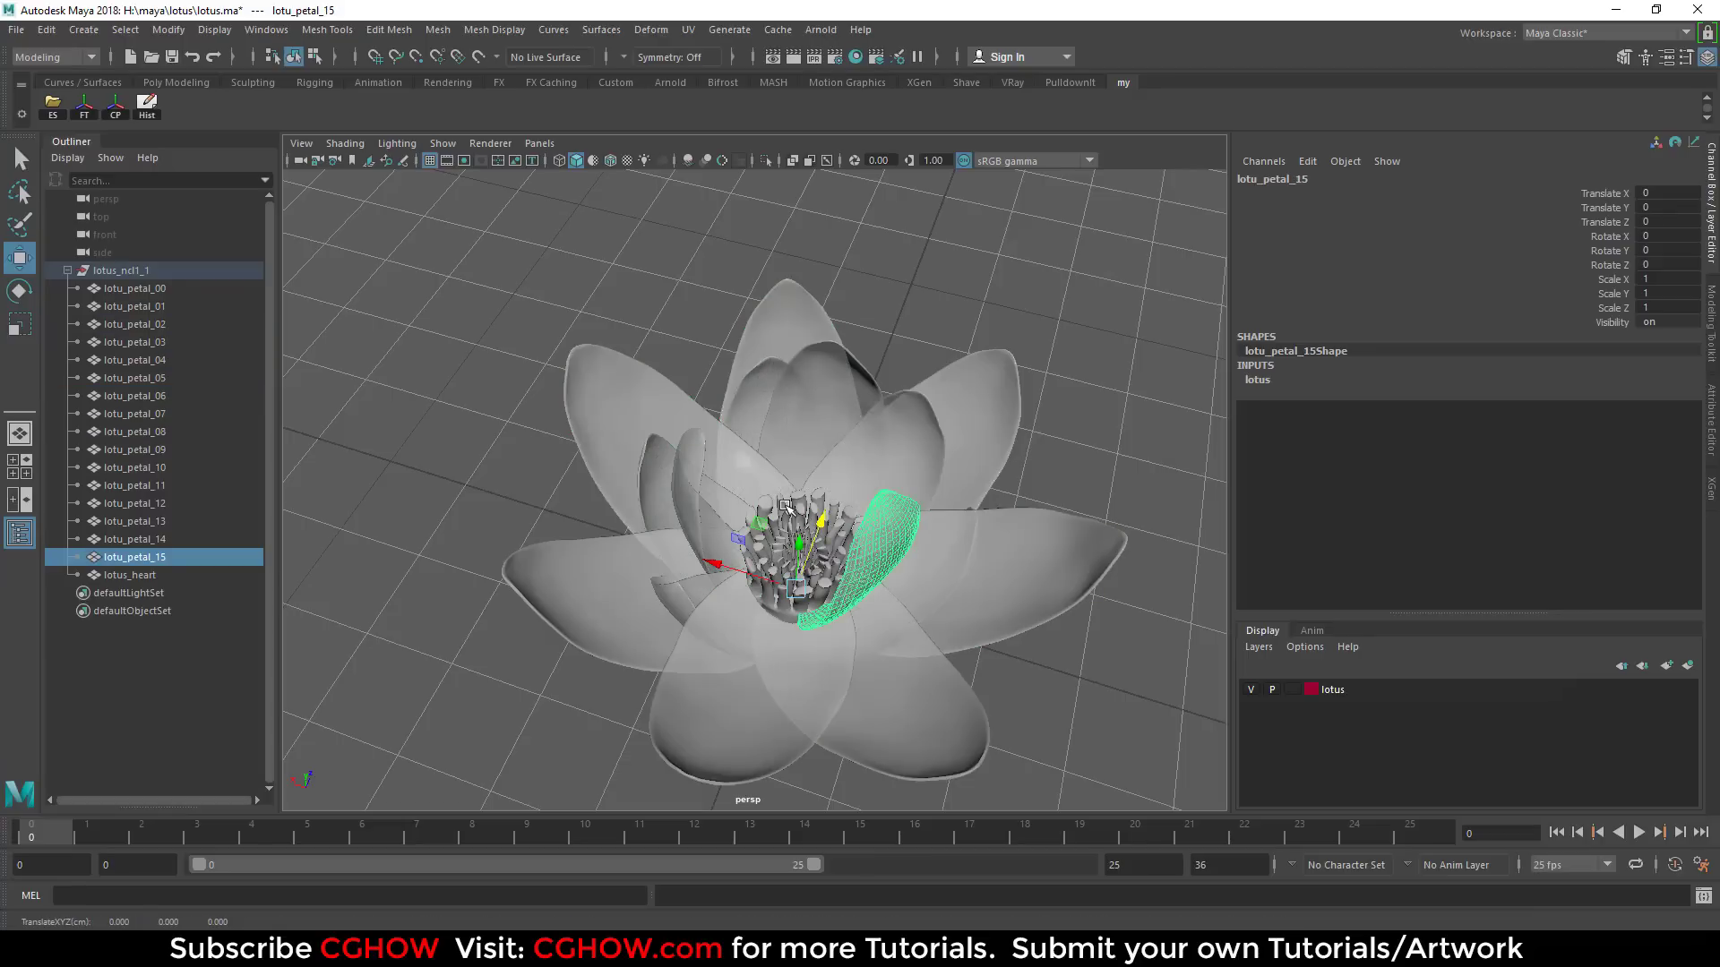
left_click(806, 549)
Step: Inspect petals 08, 13, 14, 10 and 06 from a side angle, then minimise Maya
left_click(791, 404)
left_click(755, 419)
left_click(706, 570)
left_click(713, 578)
left_click_drag(713, 578, 976, 484, "alt")
left_click(1025, 500)
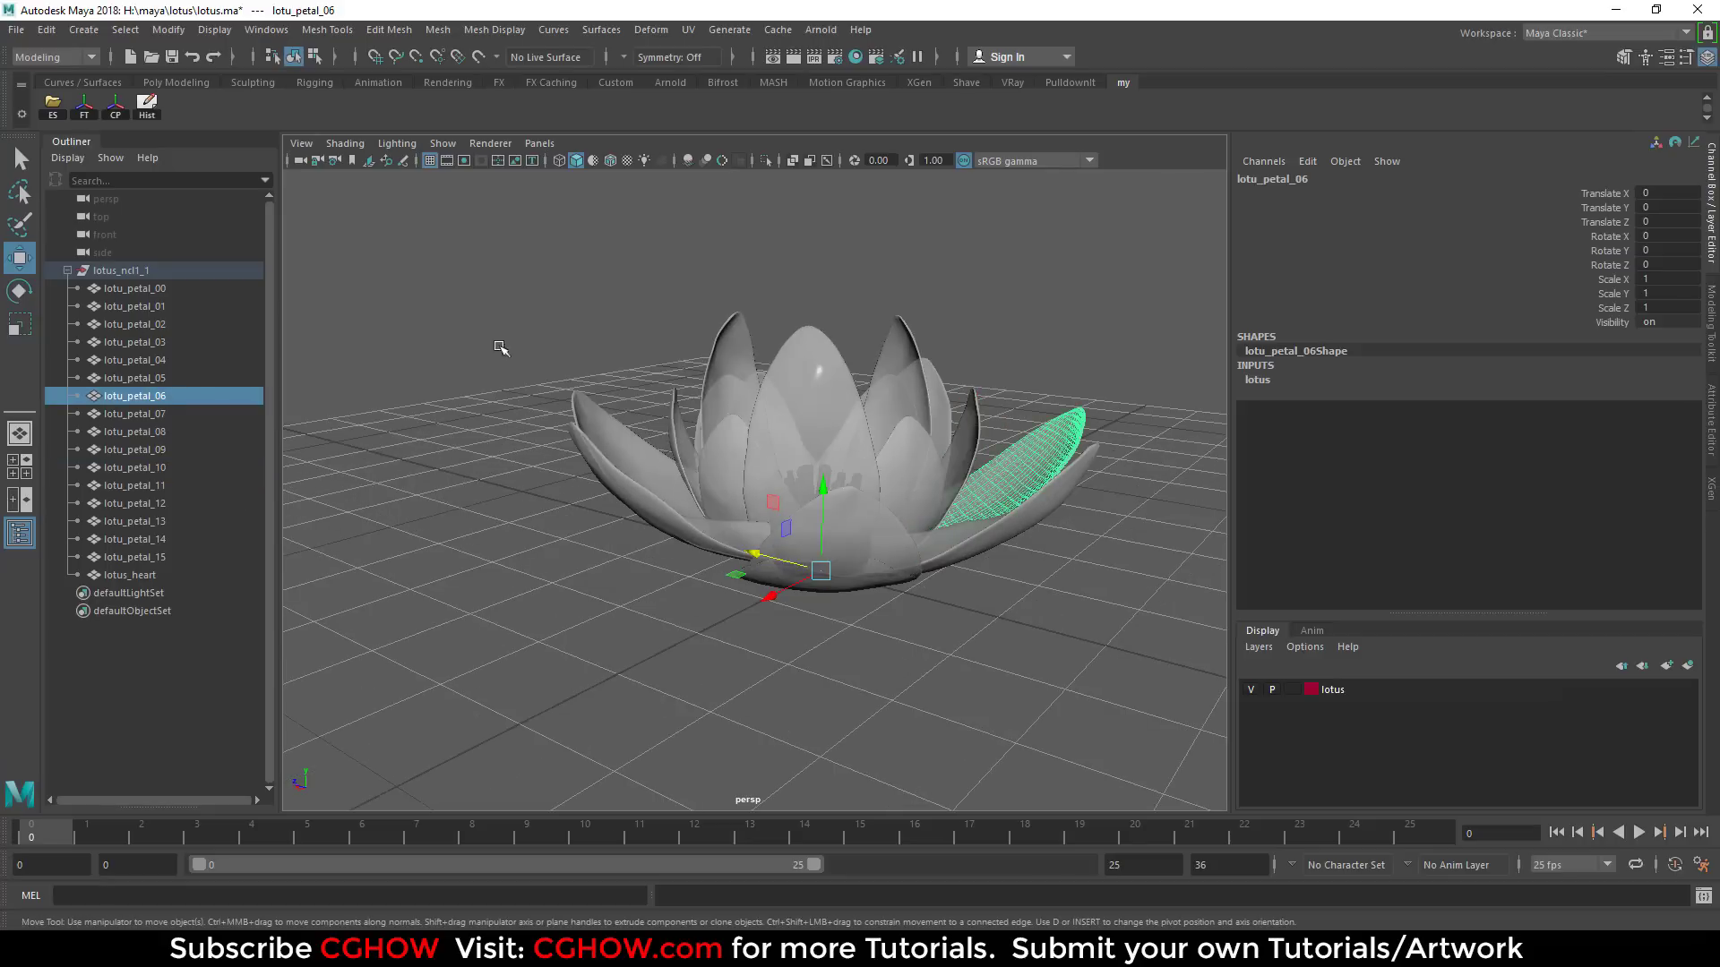
left_click(1612, 9)
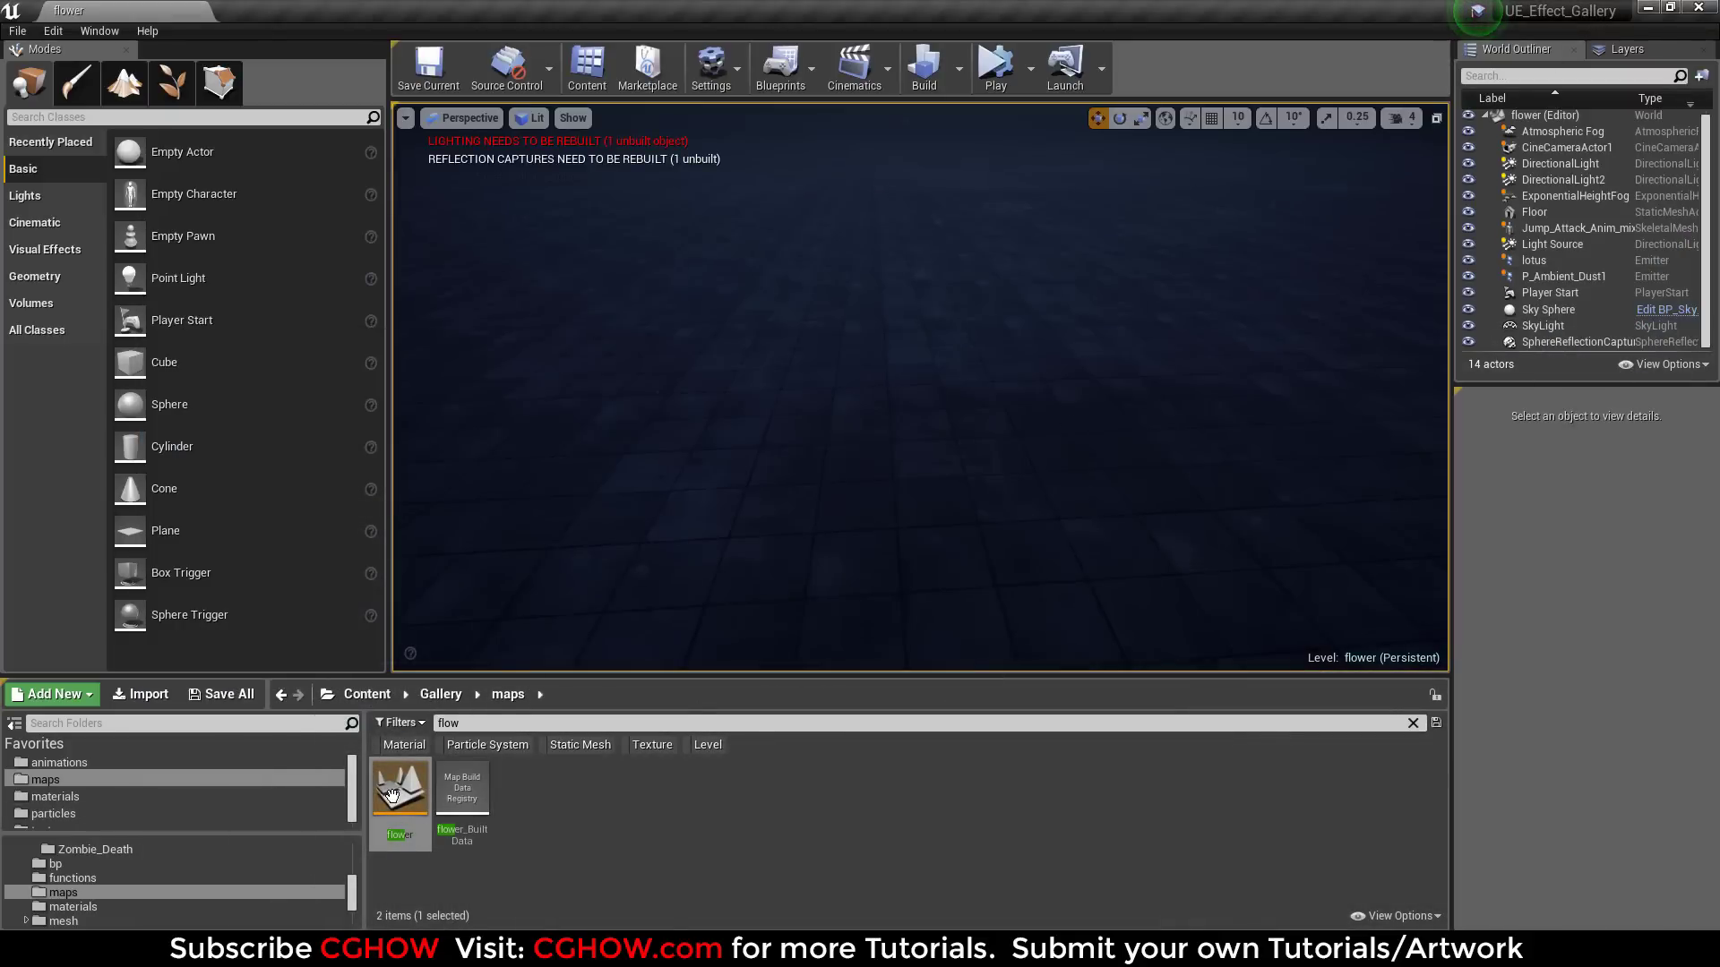
Step: Clear the search filter, play and stop the level, and select the lotus emitter
left_click(1414, 724)
left_click(995, 64)
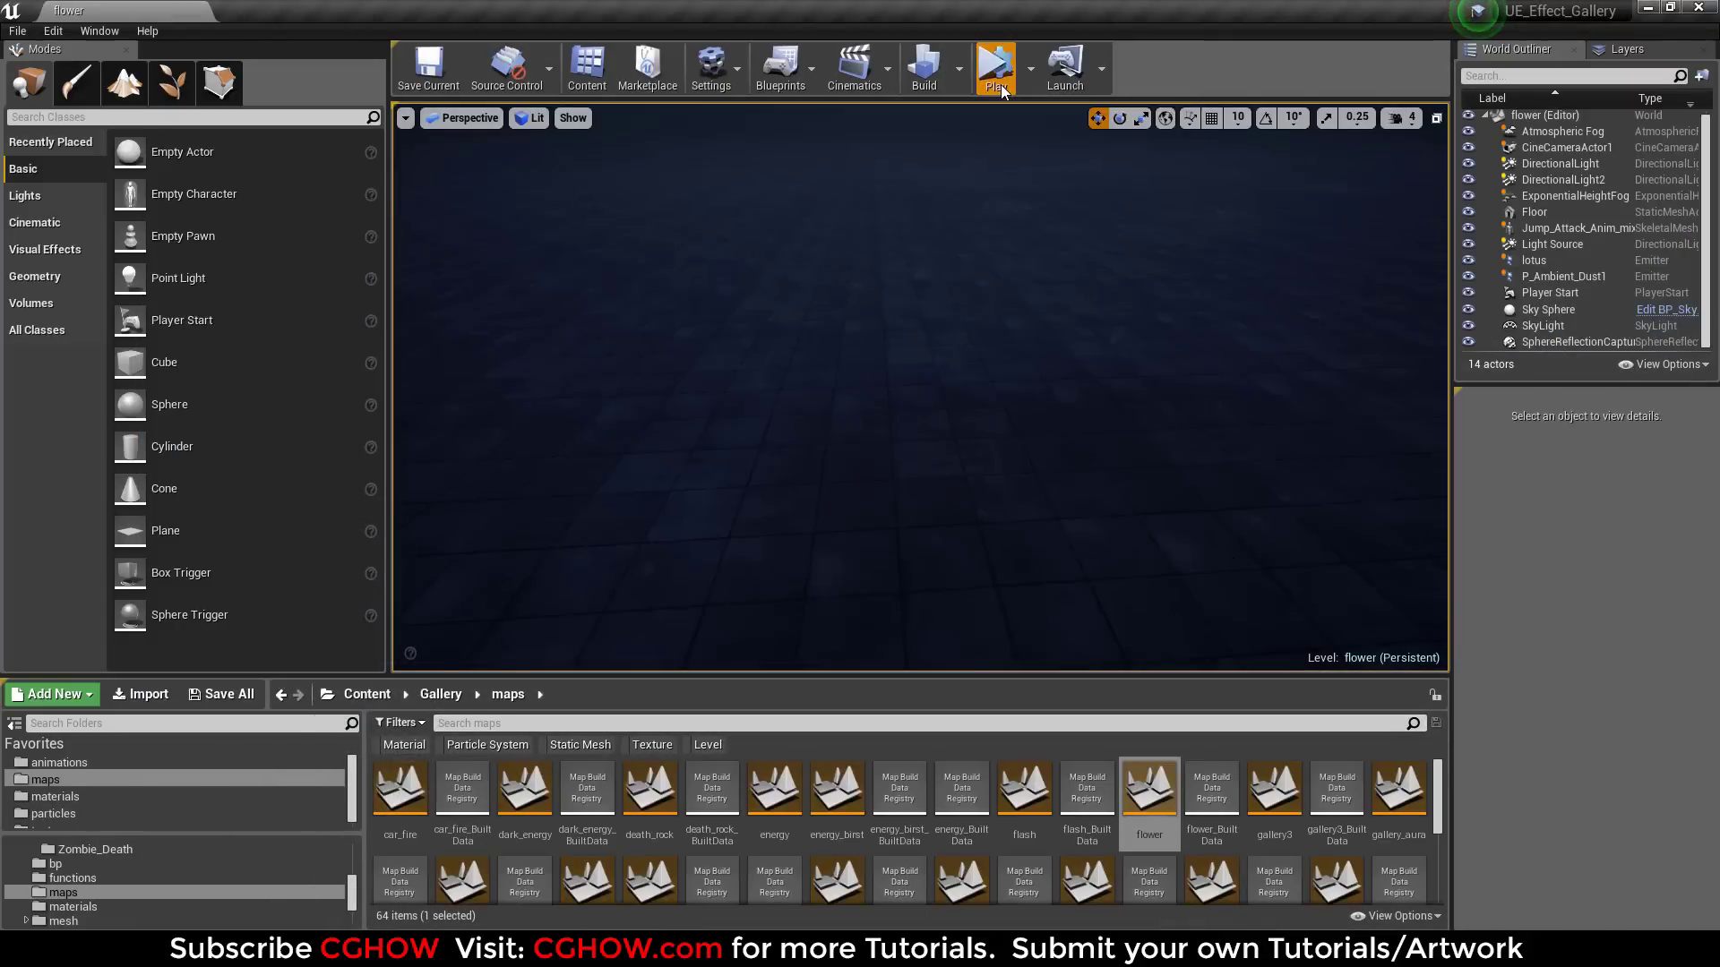
left_click(1039, 72)
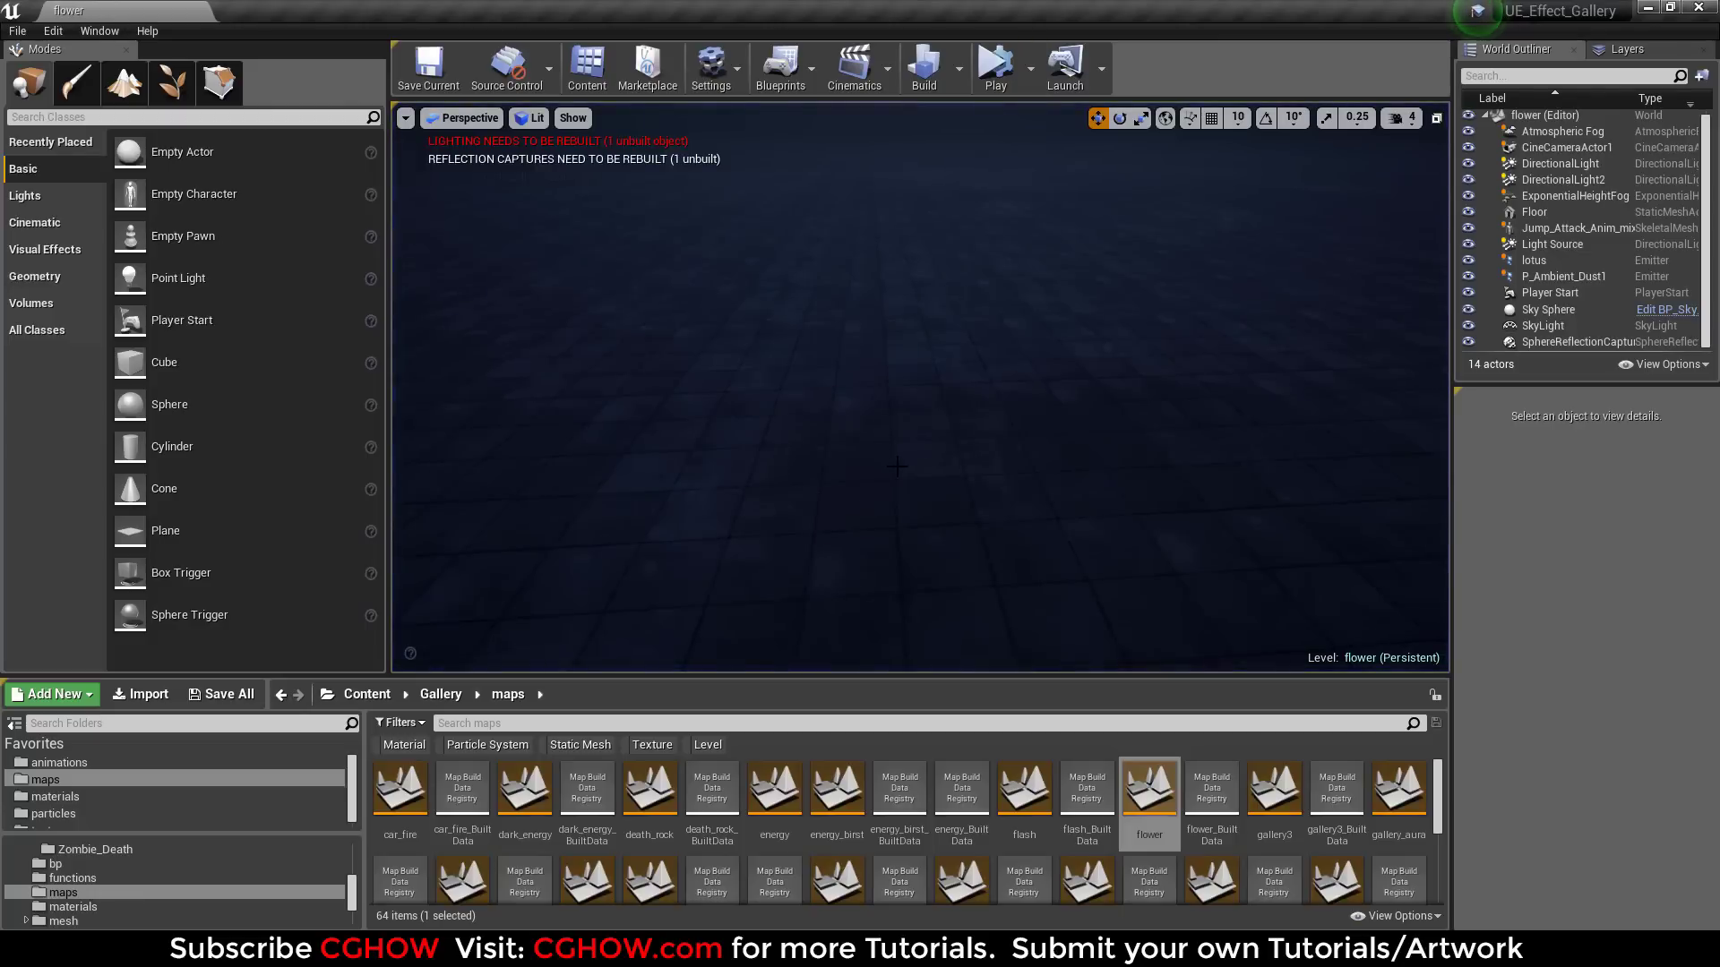
left_click(955, 508)
left_click(871, 347)
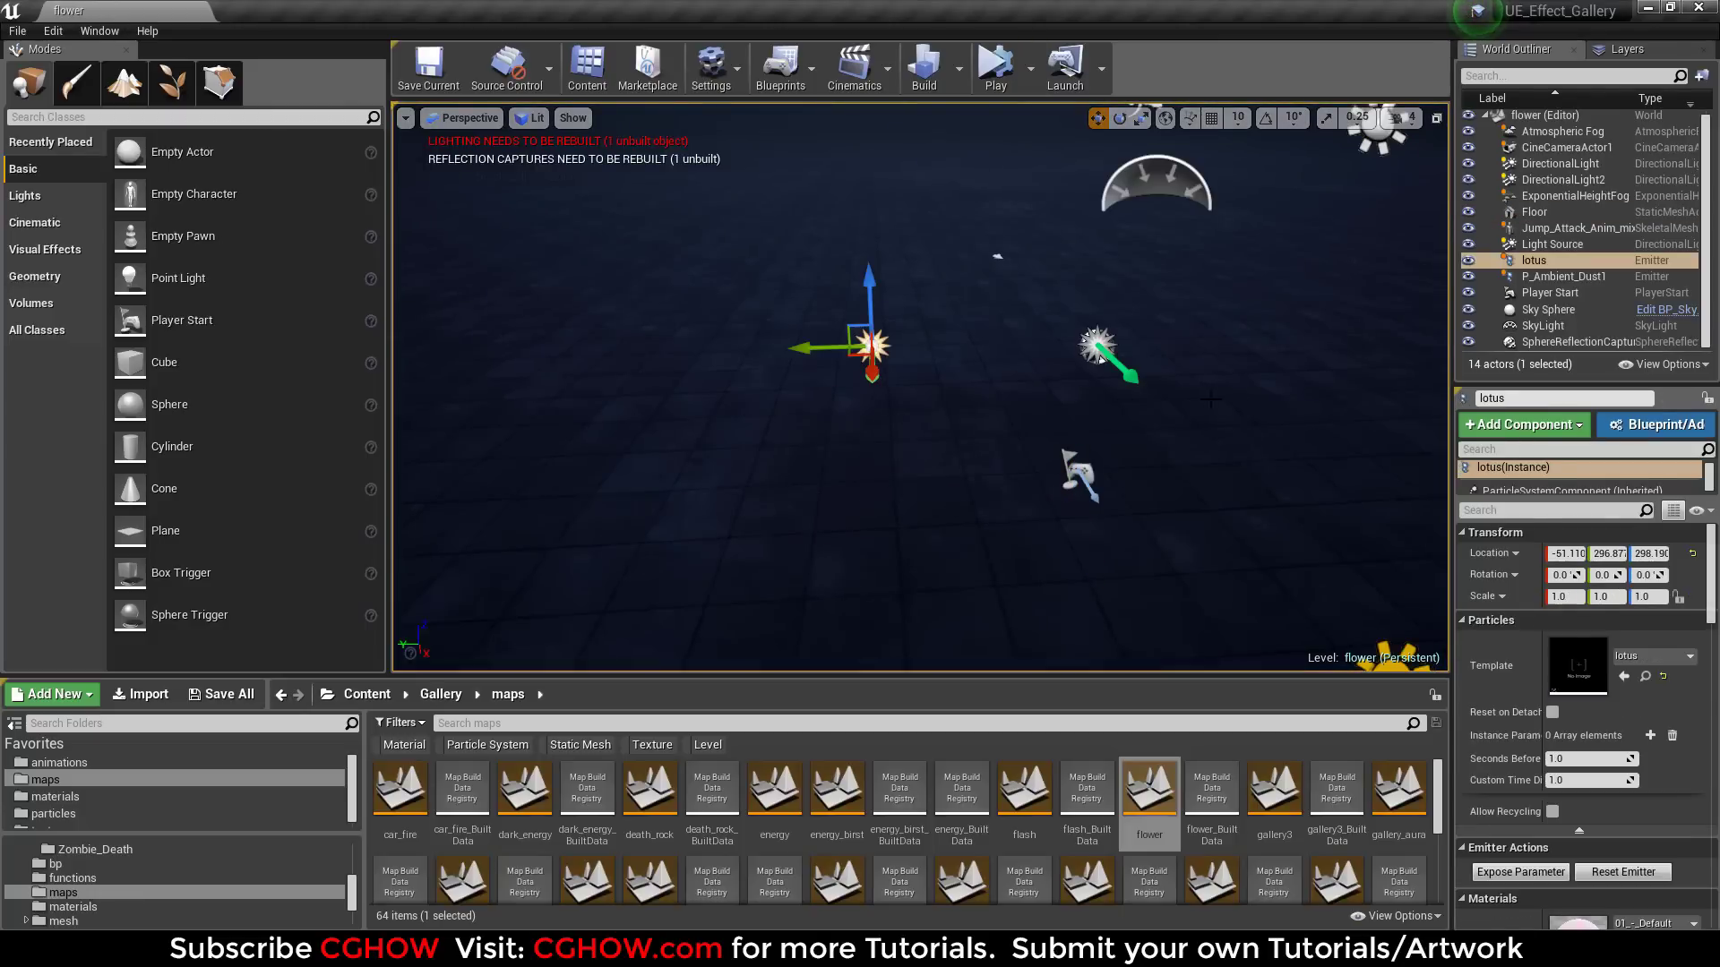
Step: Open the lotus particle system asset, then return to the flower level tab
left_click(1646, 676)
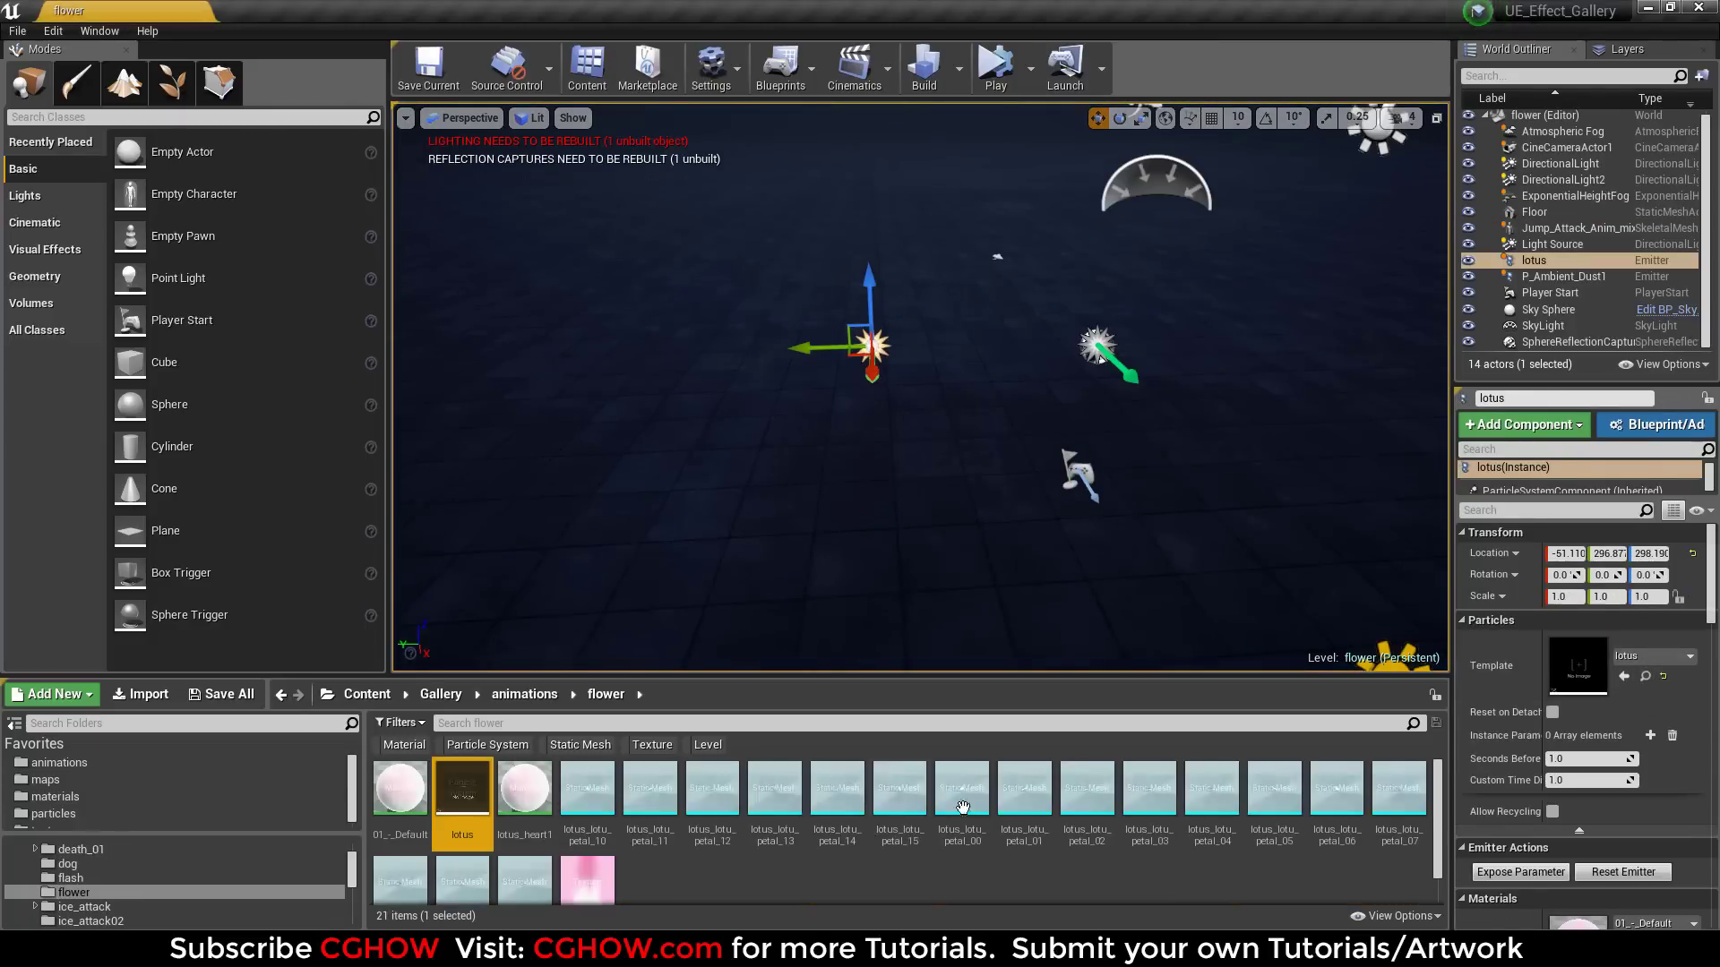
double_click(458, 811)
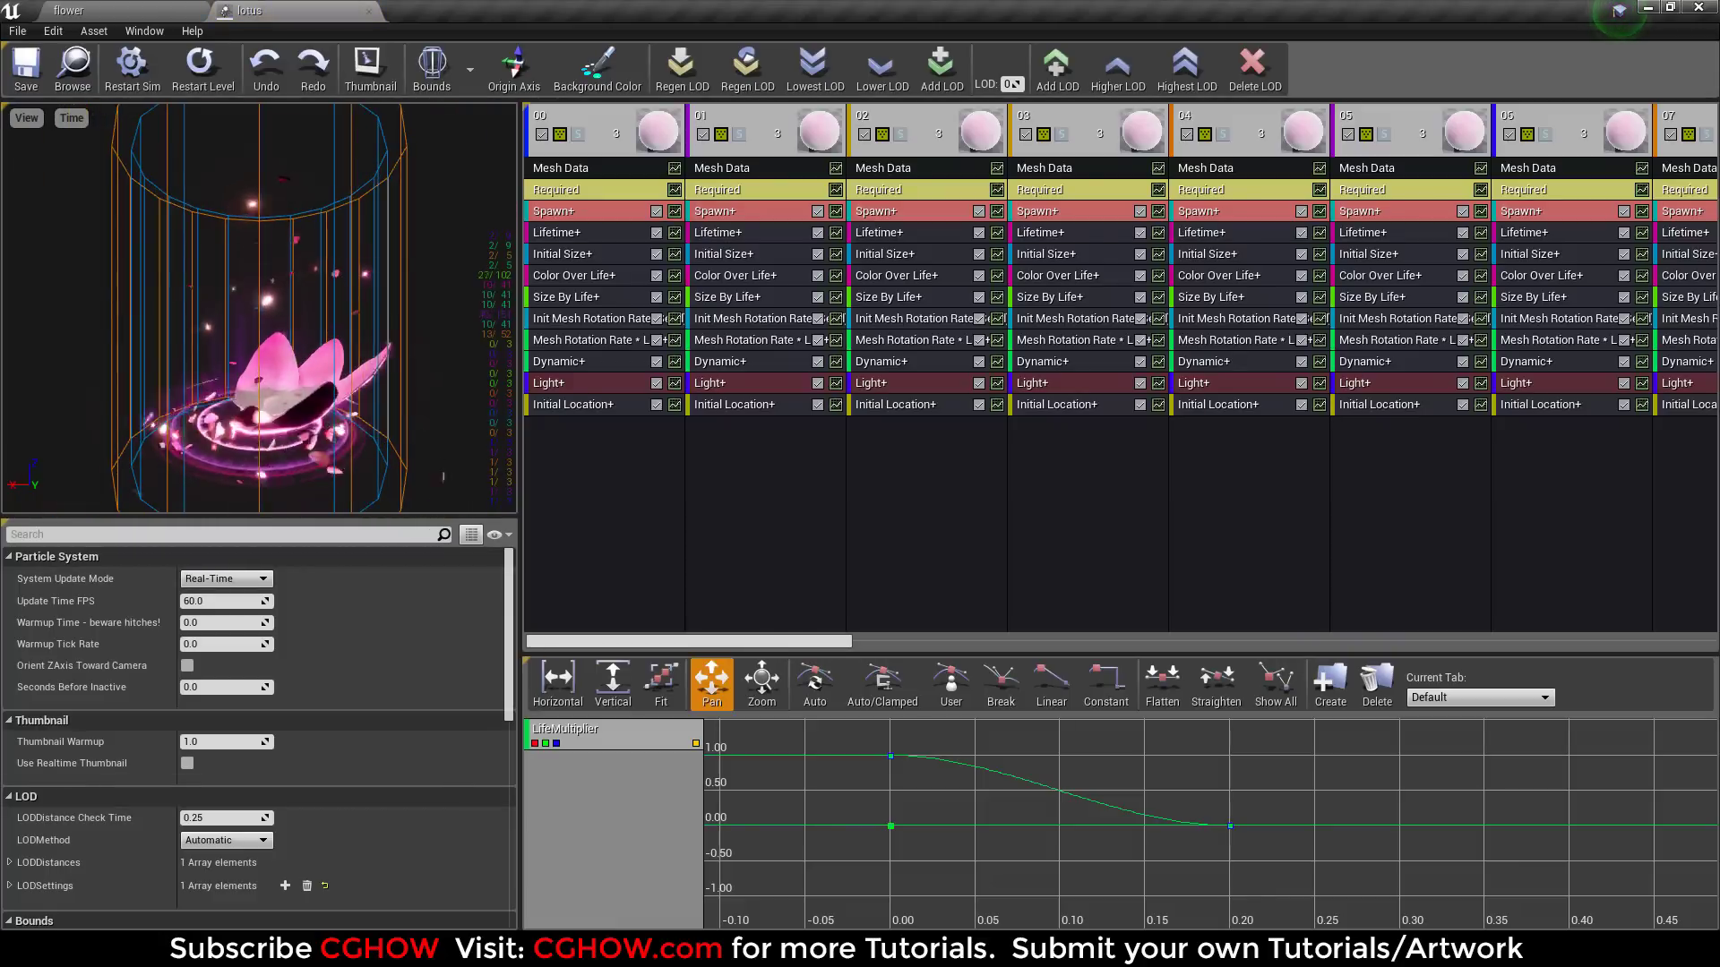
left_click(68, 10)
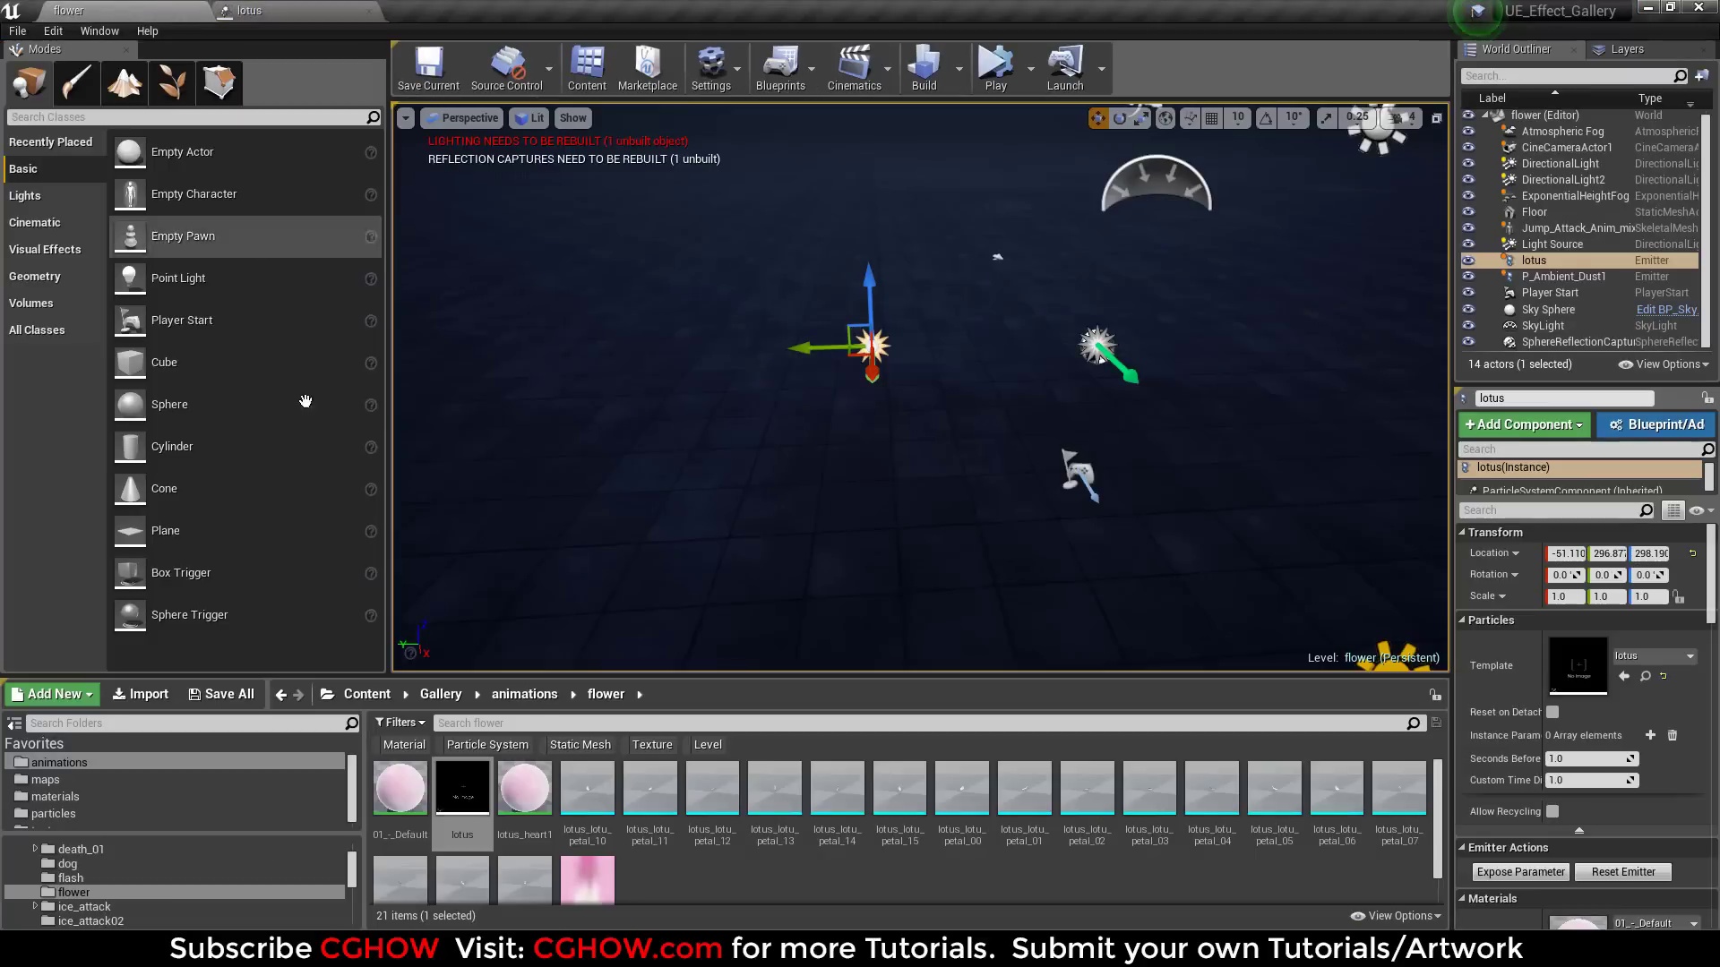
double_click(586, 790)
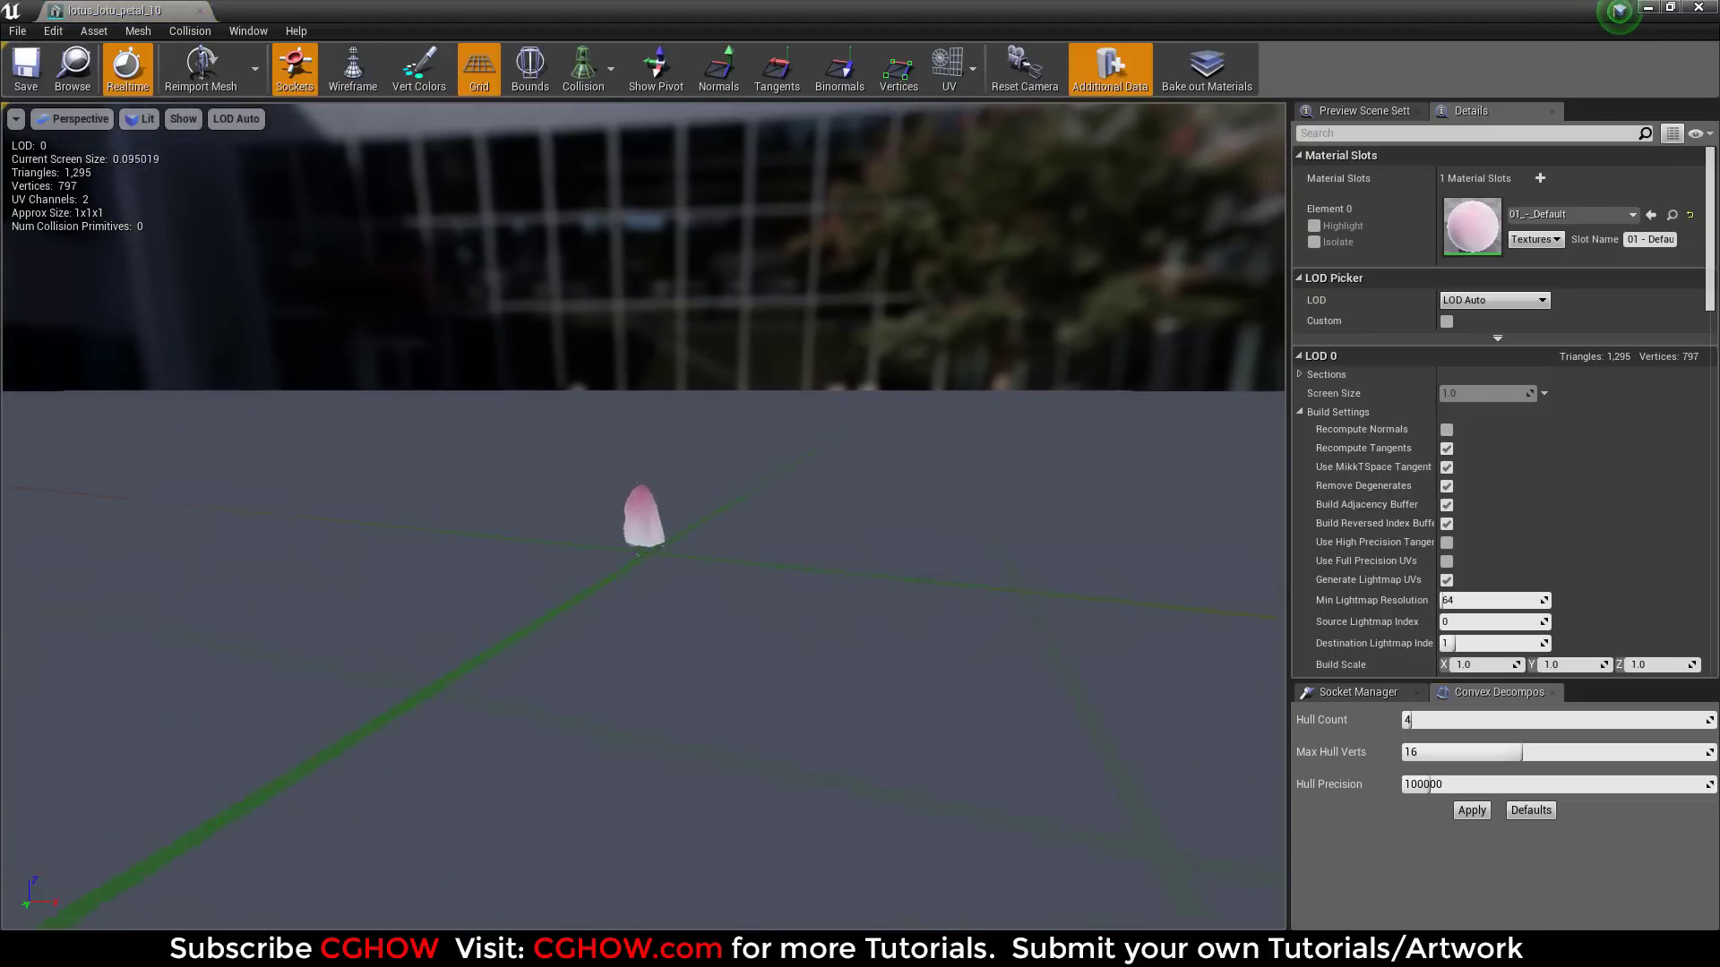
key("f")
scroll(487, 541, "down", 10)
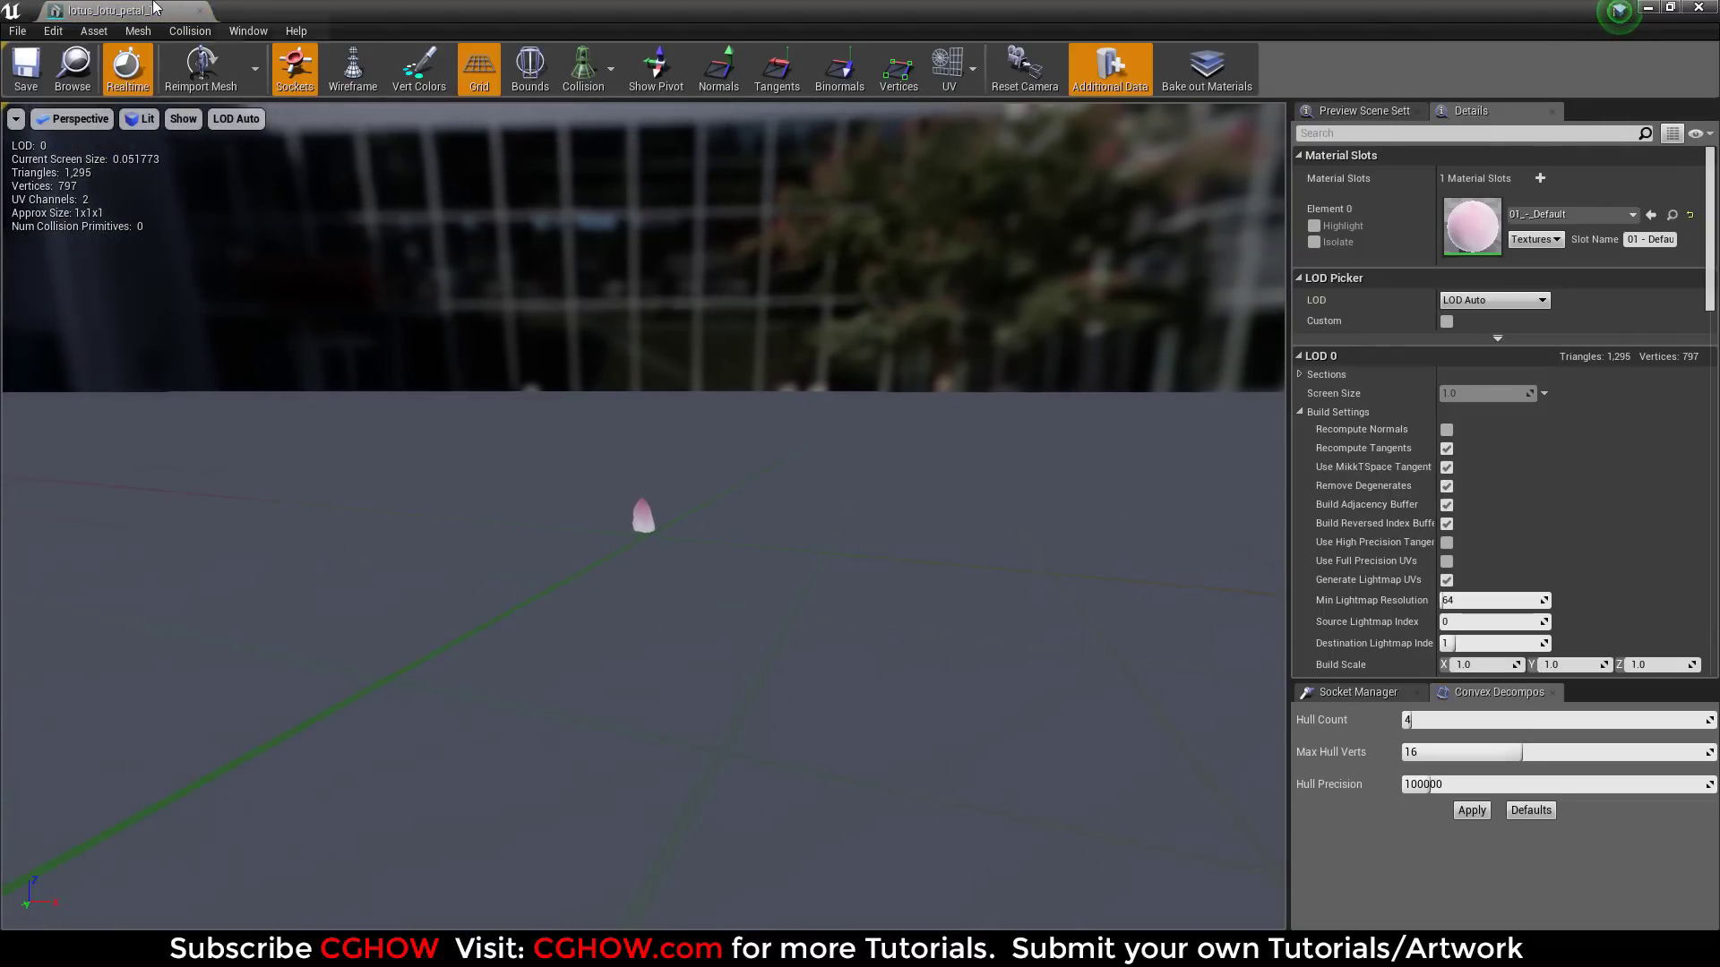
key("alt+Tab")
double_click(899, 788)
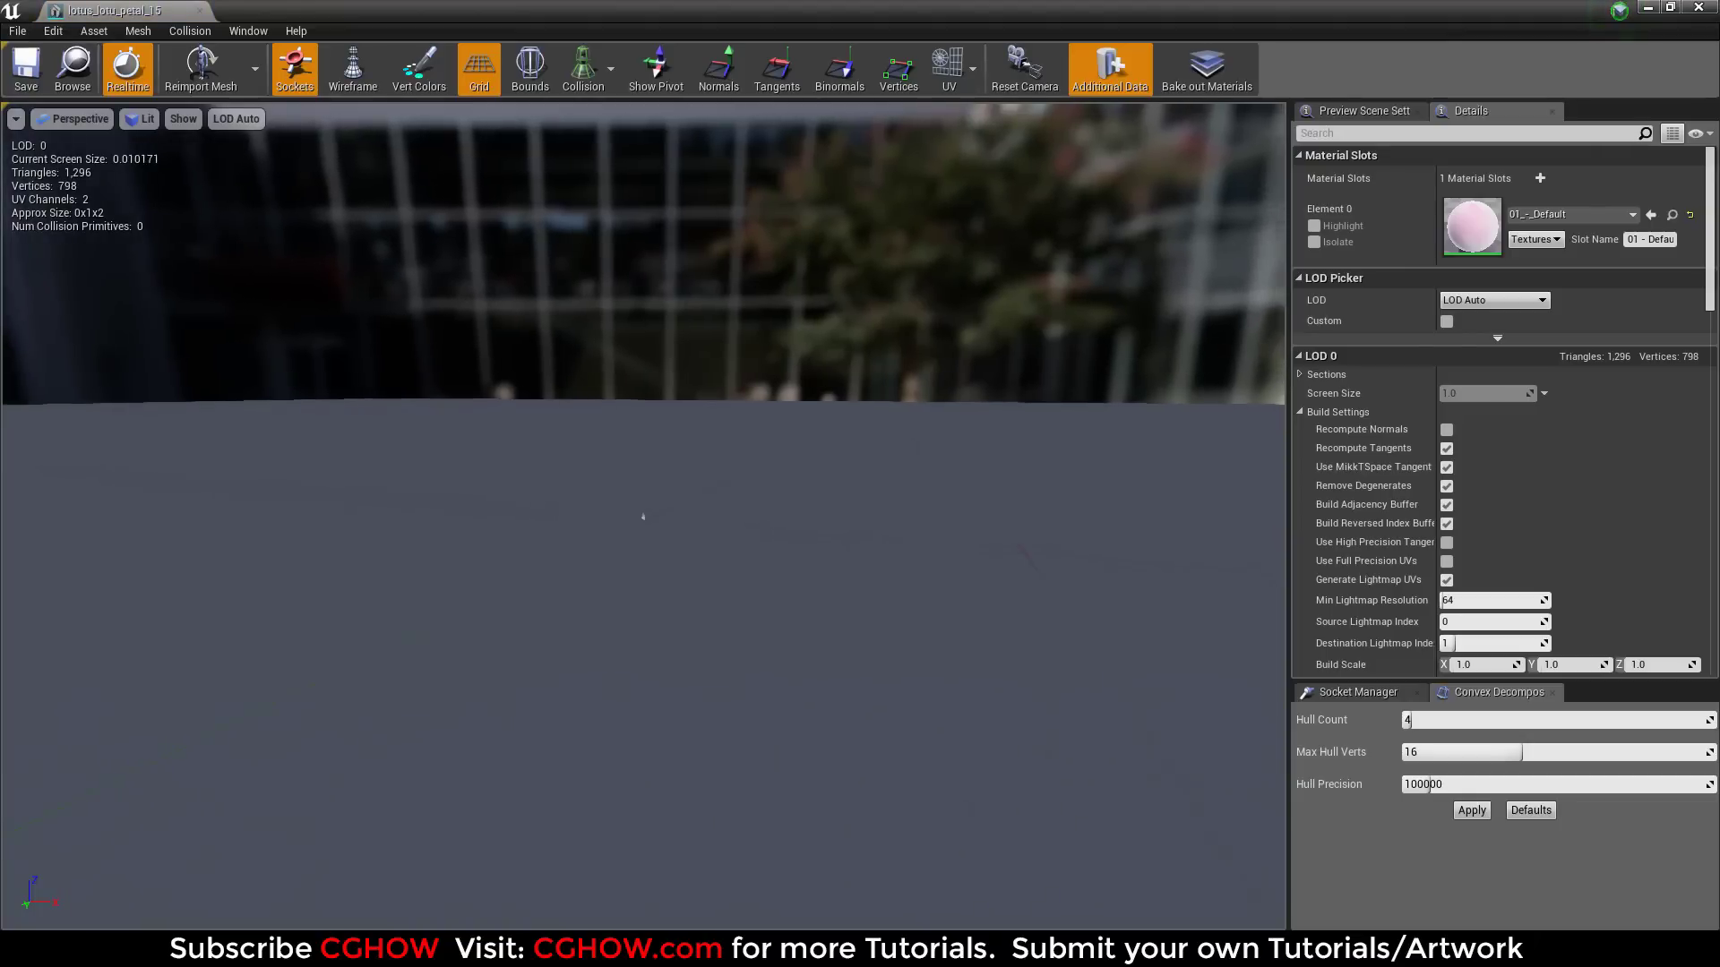
key("f")
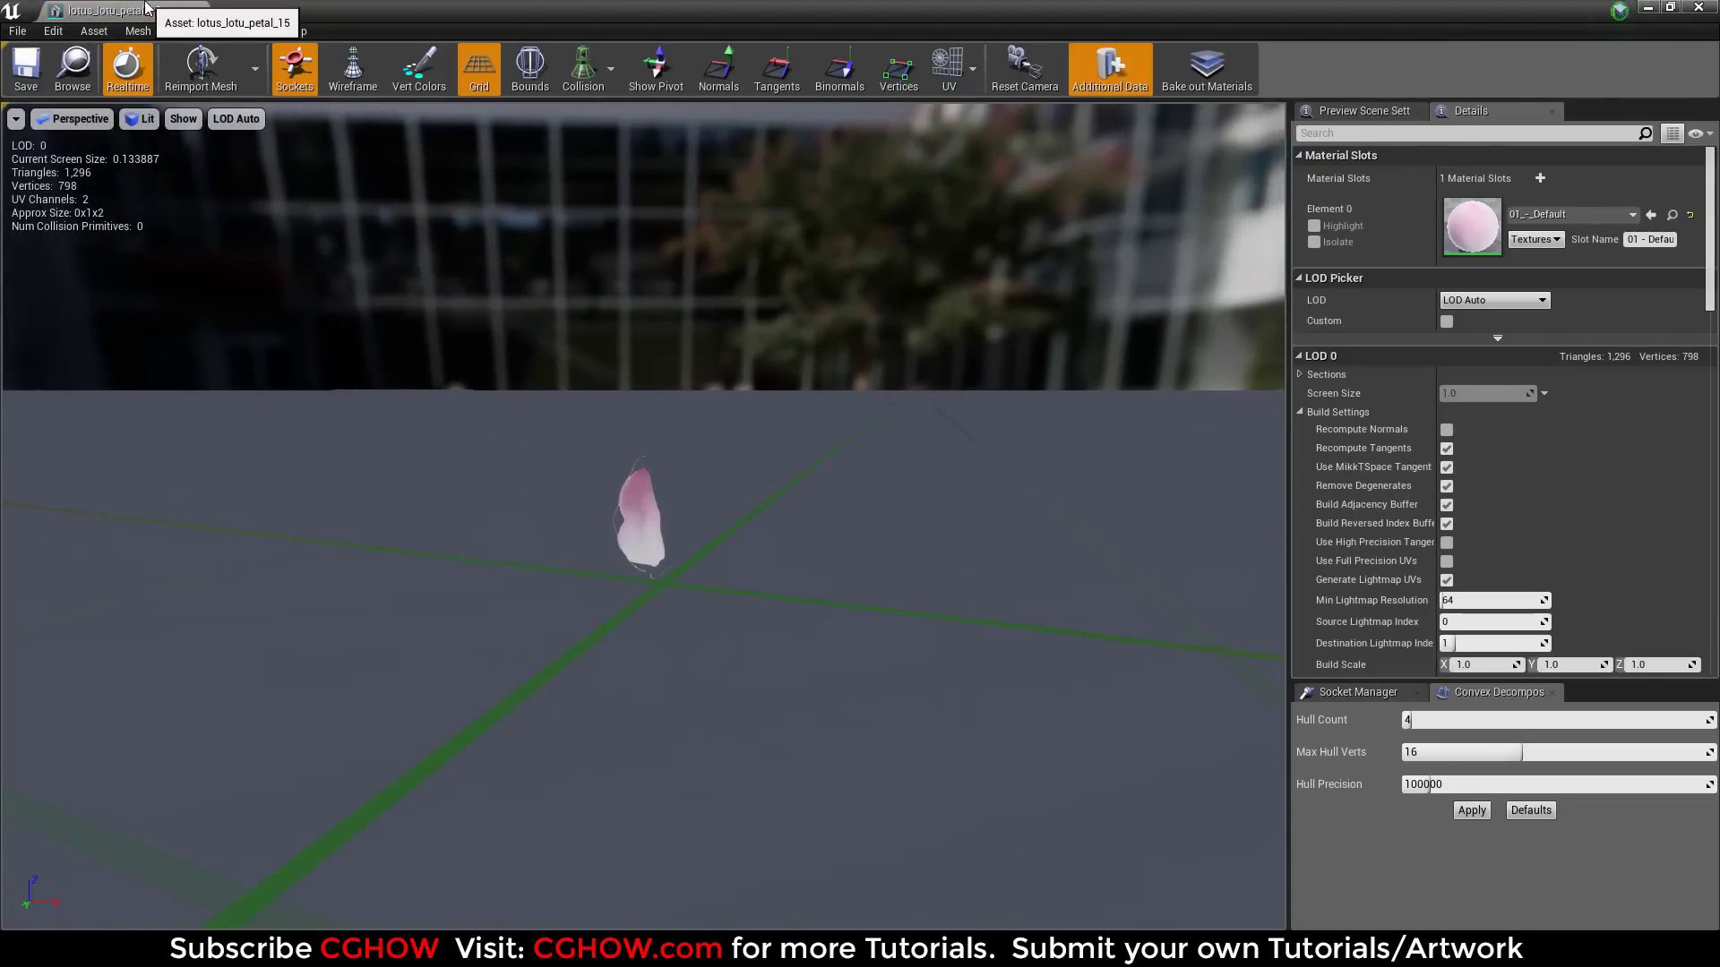
key("alt+Tab")
double_click(1212, 788)
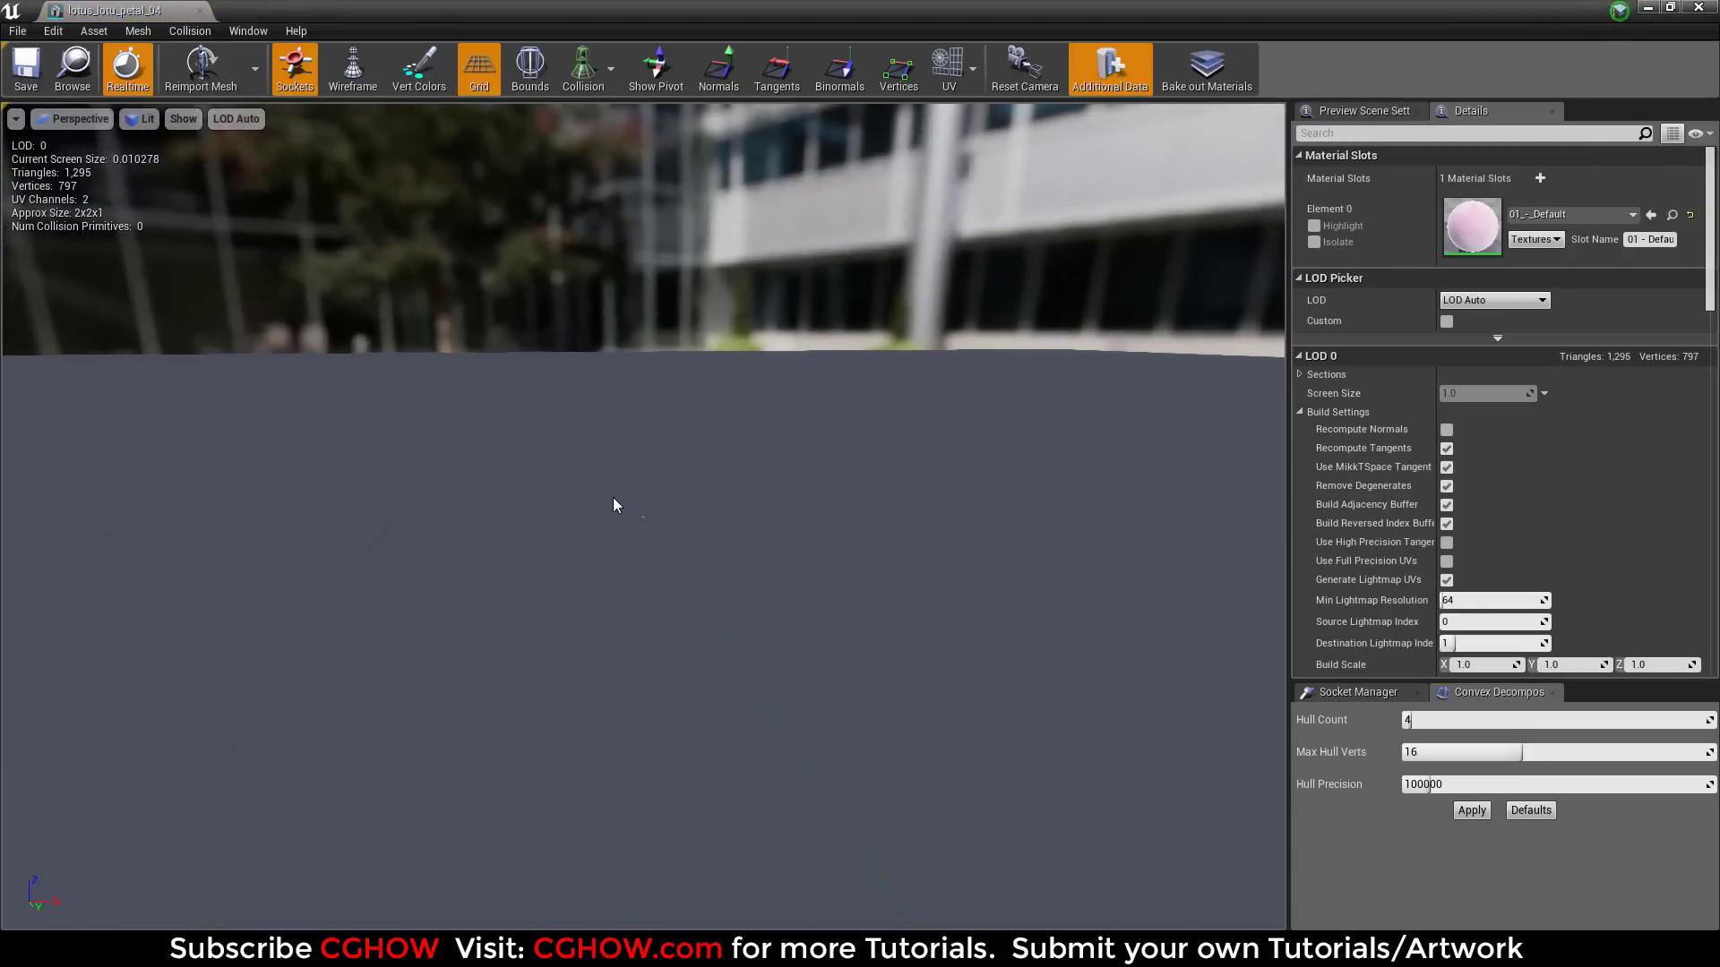
key("f")
left_click_drag(615, 561, 624, 492)
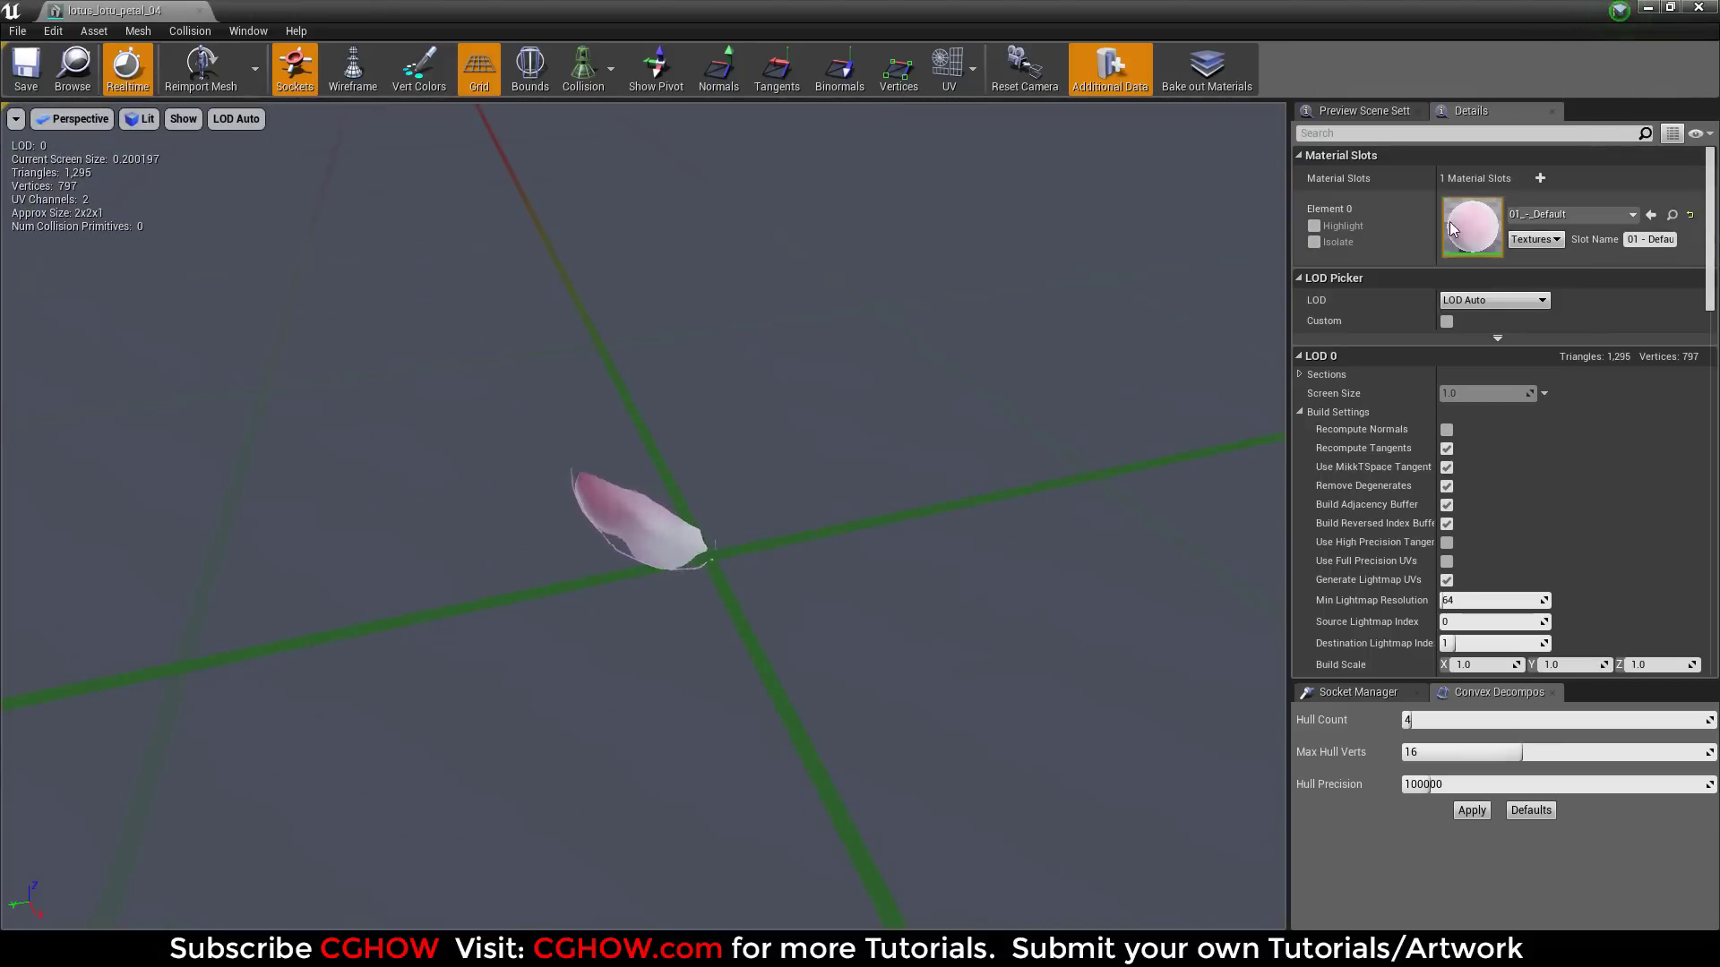
left_click(199, 9)
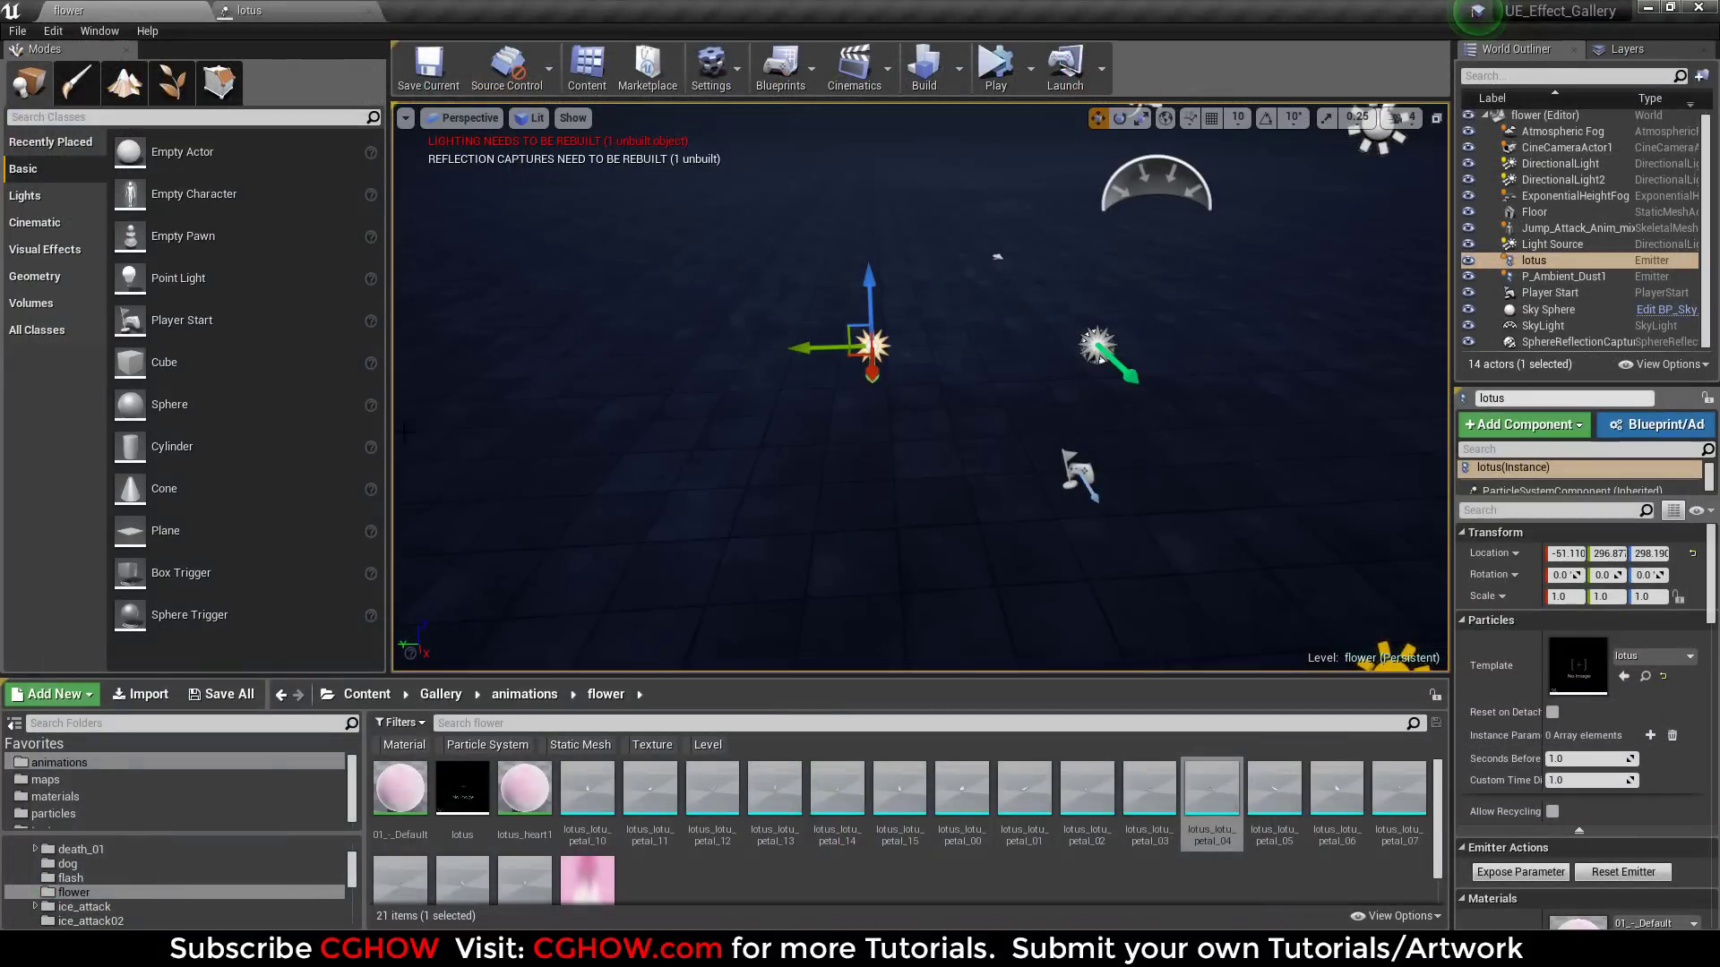
Step: Open lotus in Cascade, solo emitter 00 and restart the simulation
double_click(482, 802)
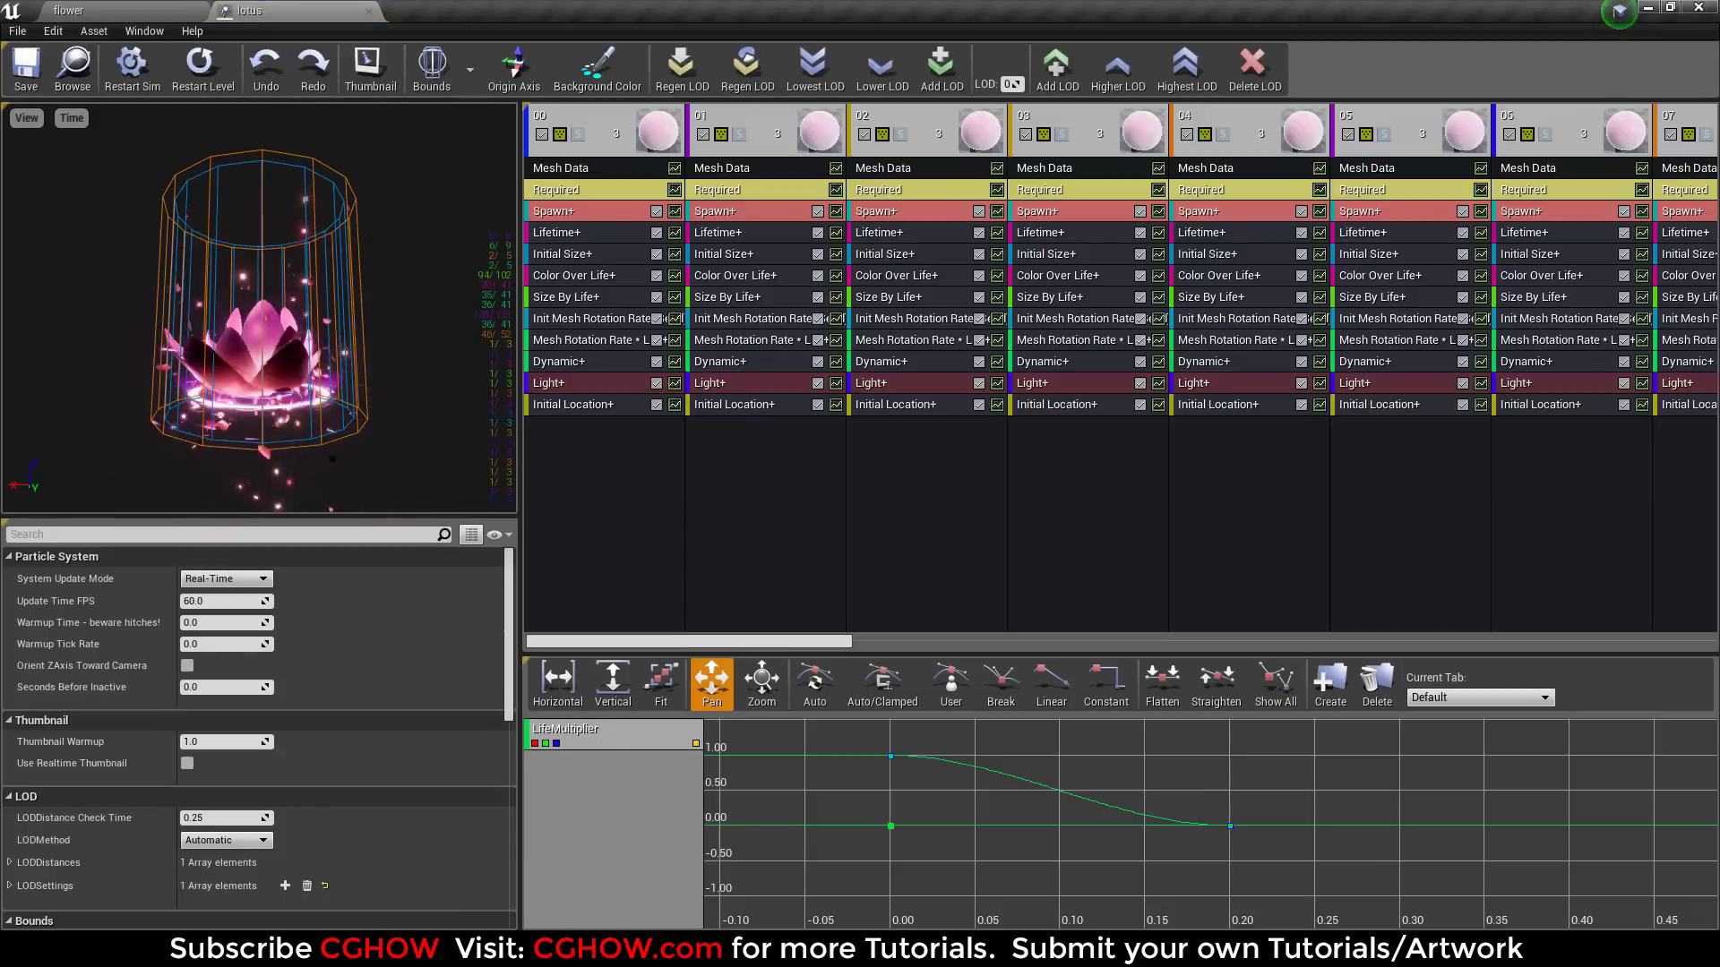
left_click(578, 133)
left_click(187, 78)
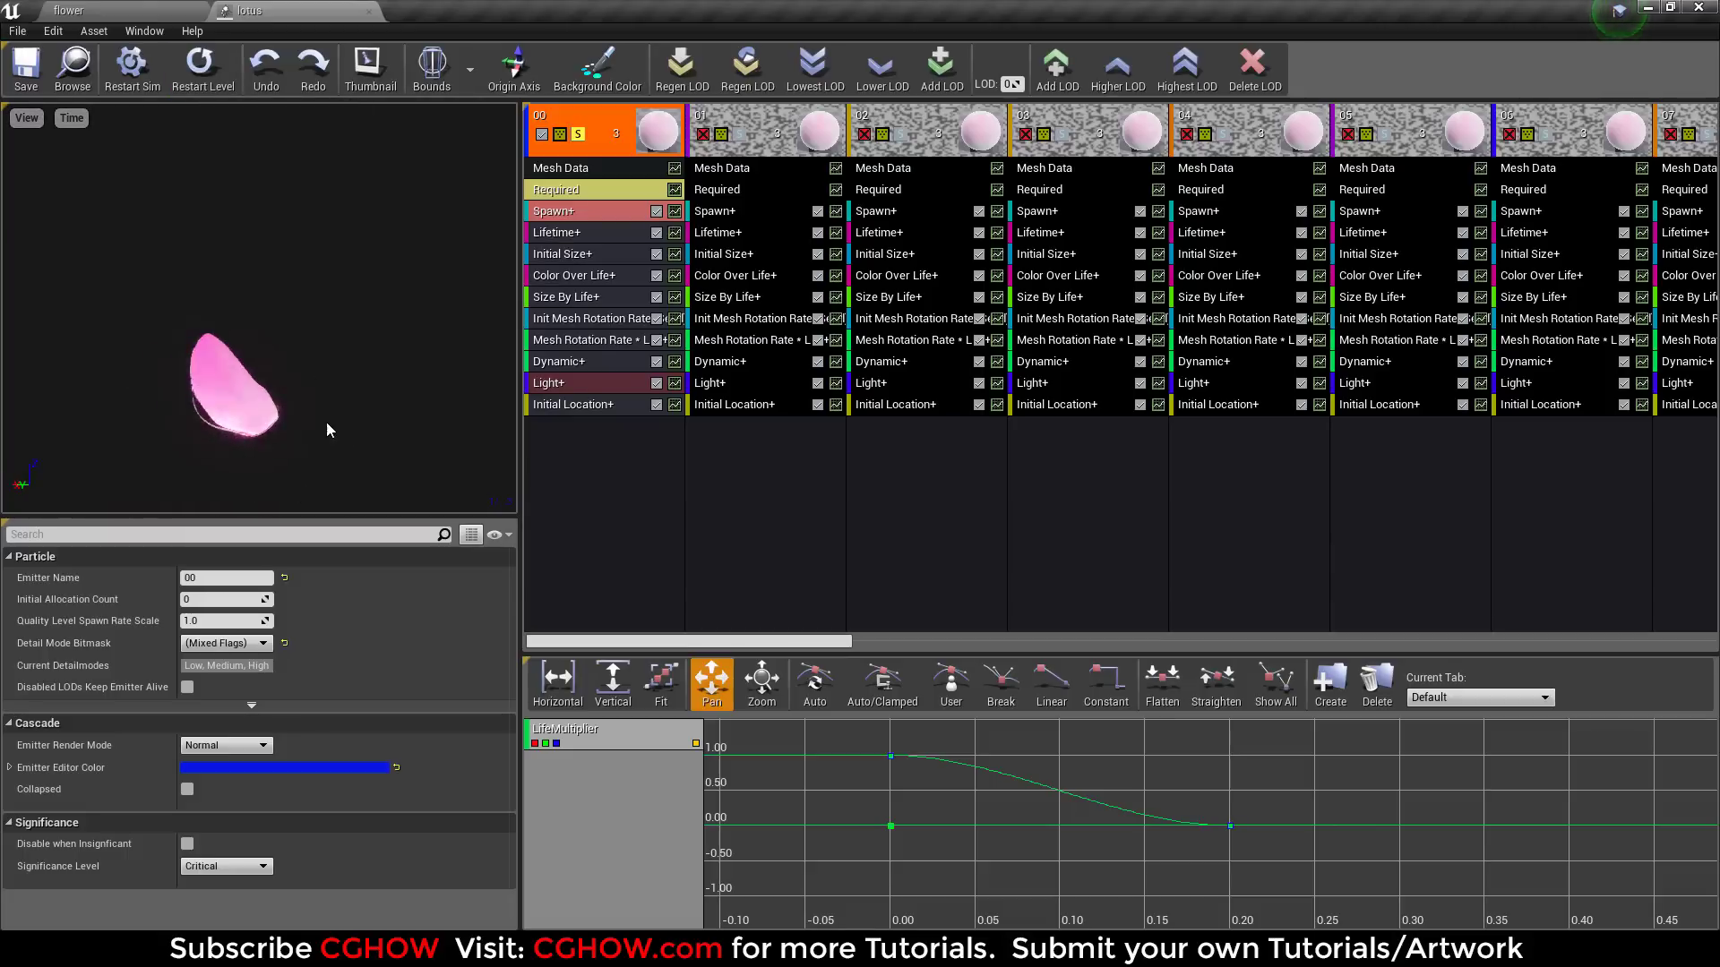
Step: Review emitter 00's petal mesh lotus_lotu_petal_00, then open its 01_-_Default material
left_click(591, 170)
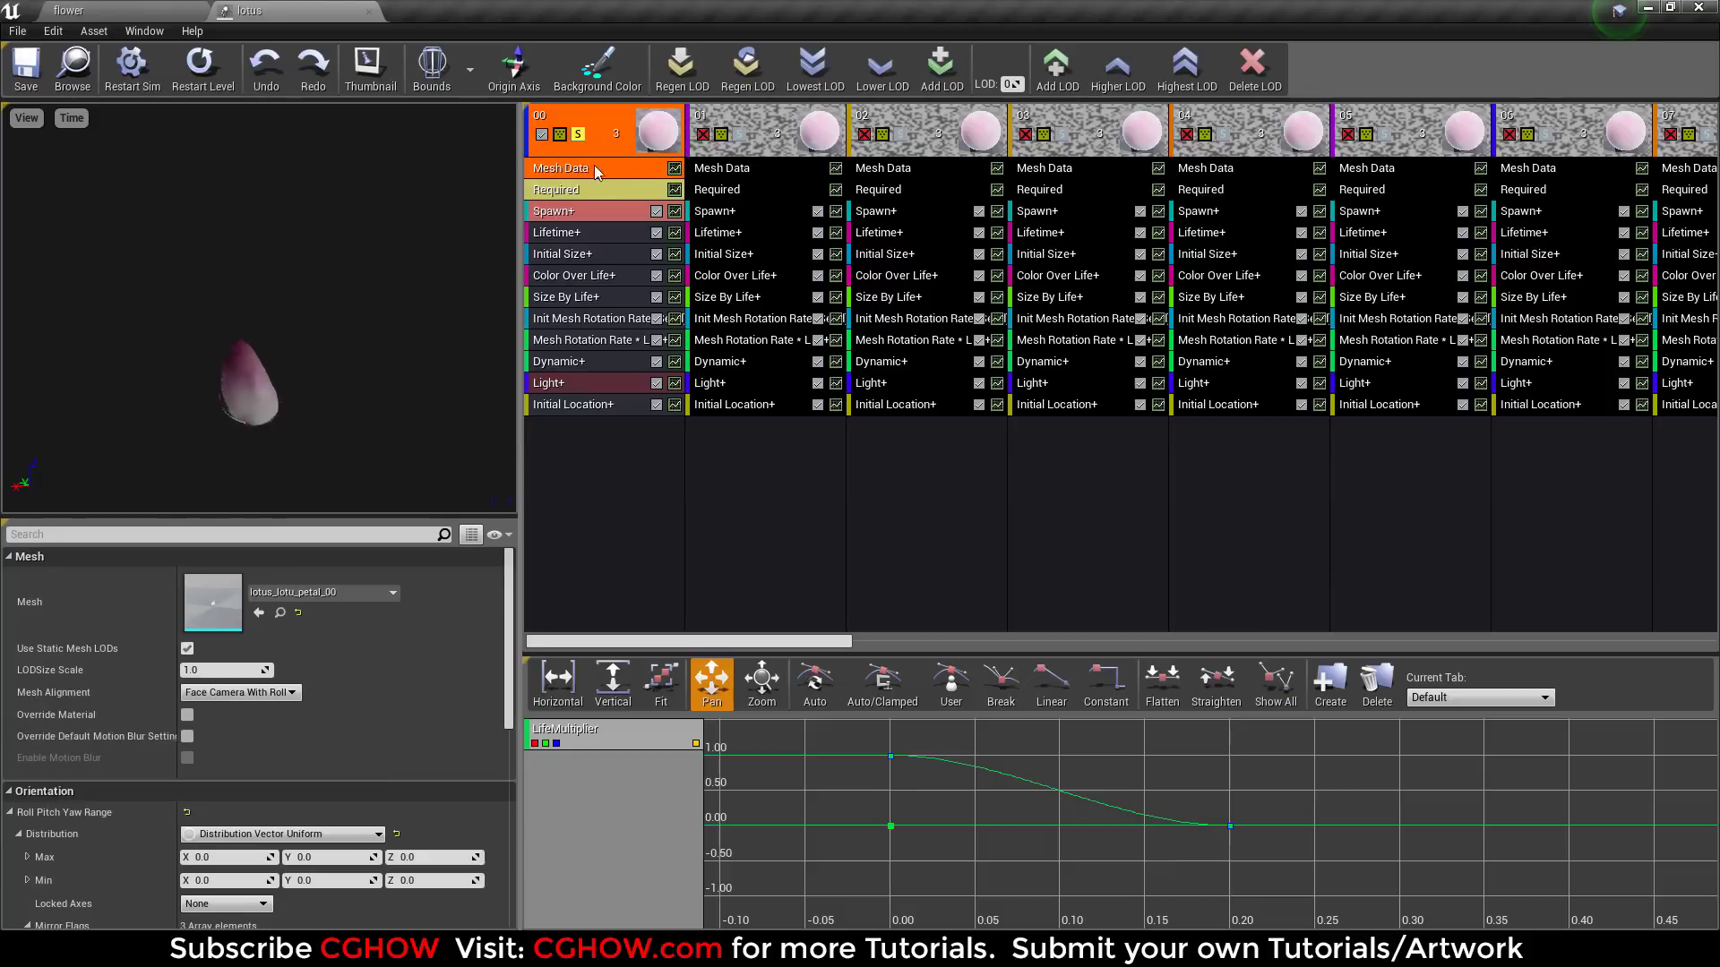
double_click(224, 605)
scroll(643, 515, "down", 10)
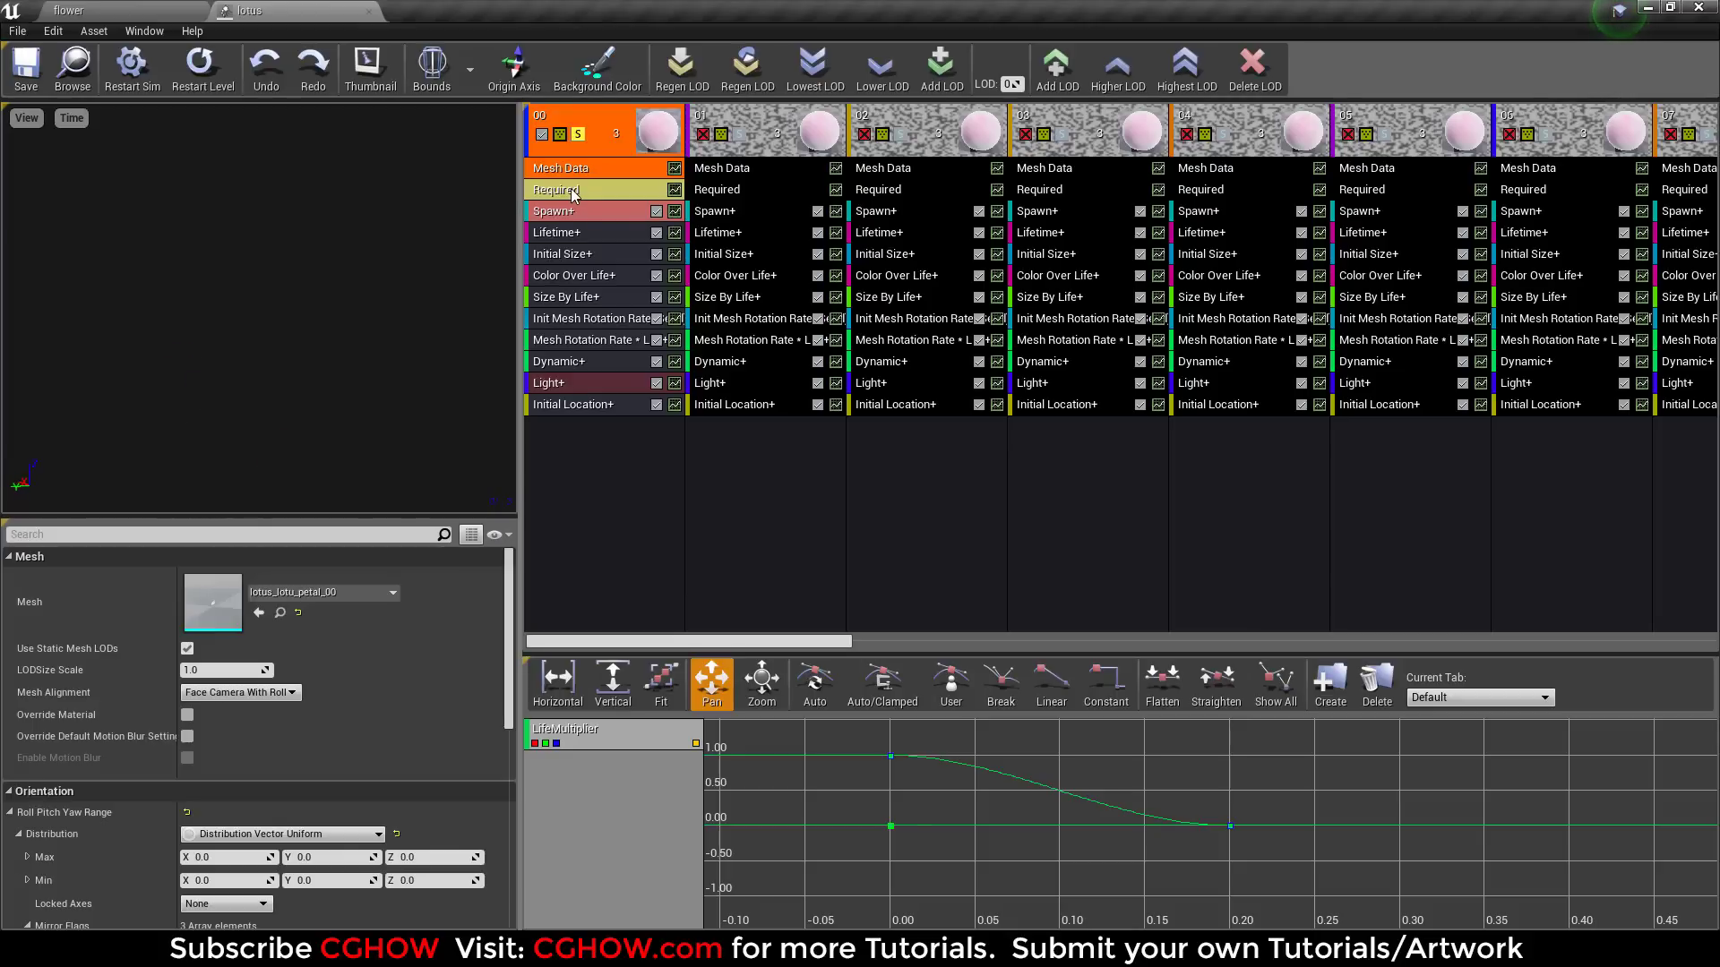
double_click(215, 604)
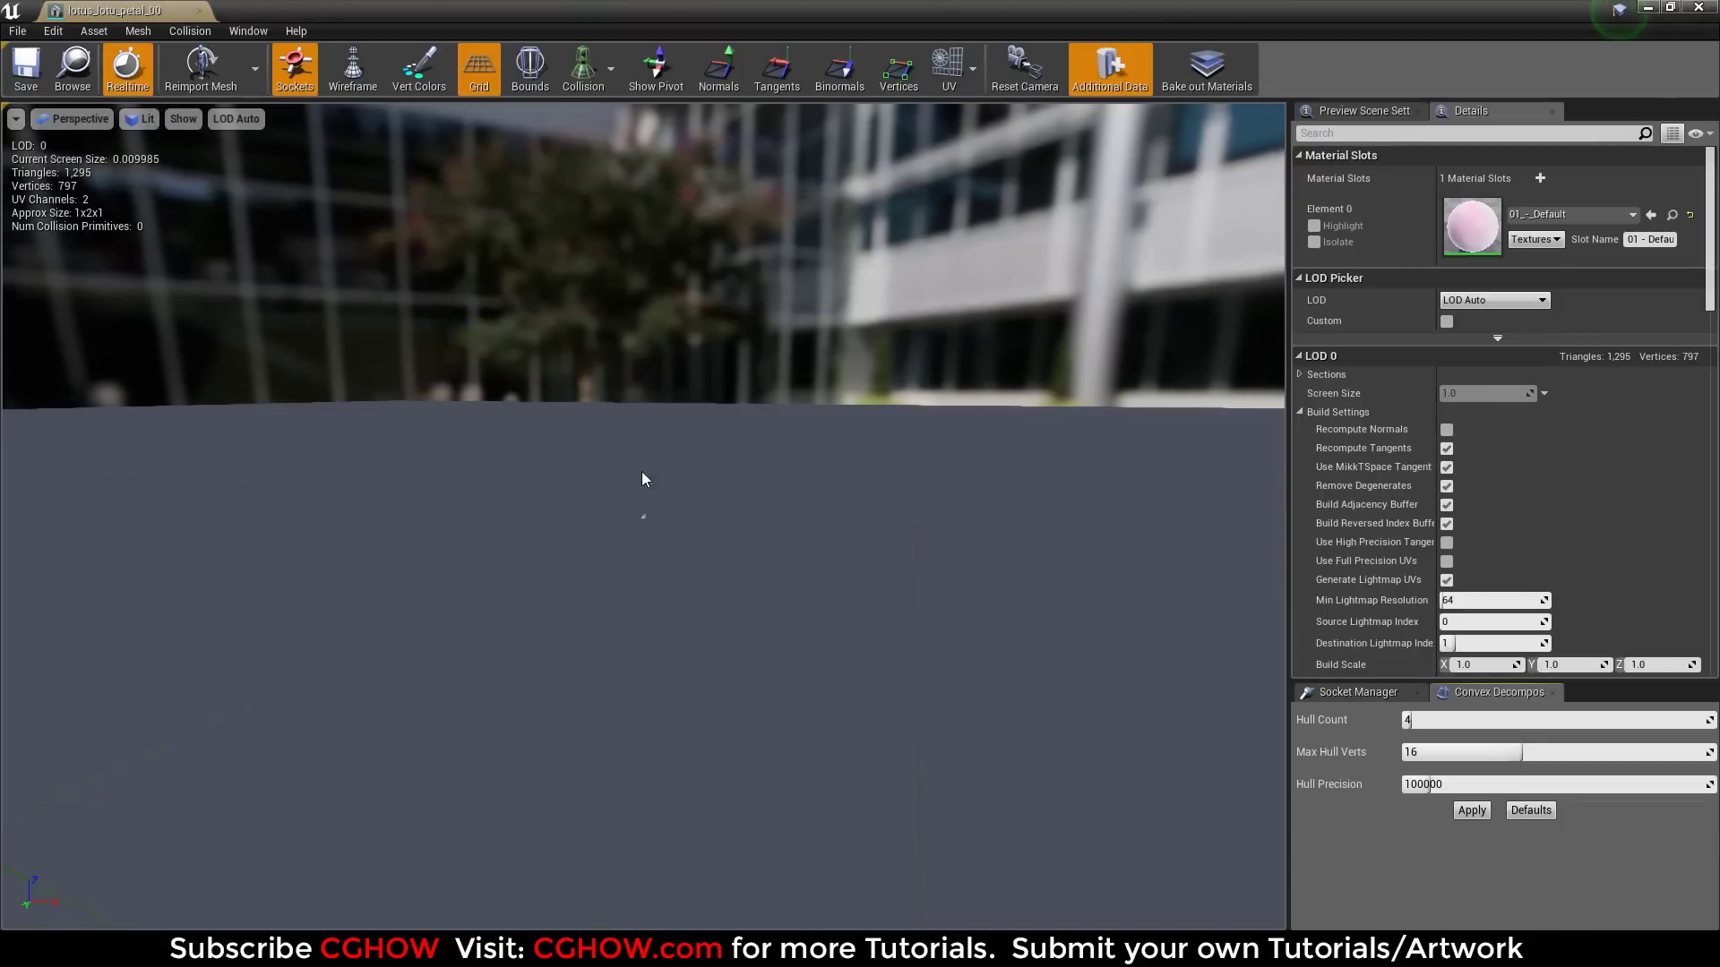
left_click(157, 10)
left_click(562, 193)
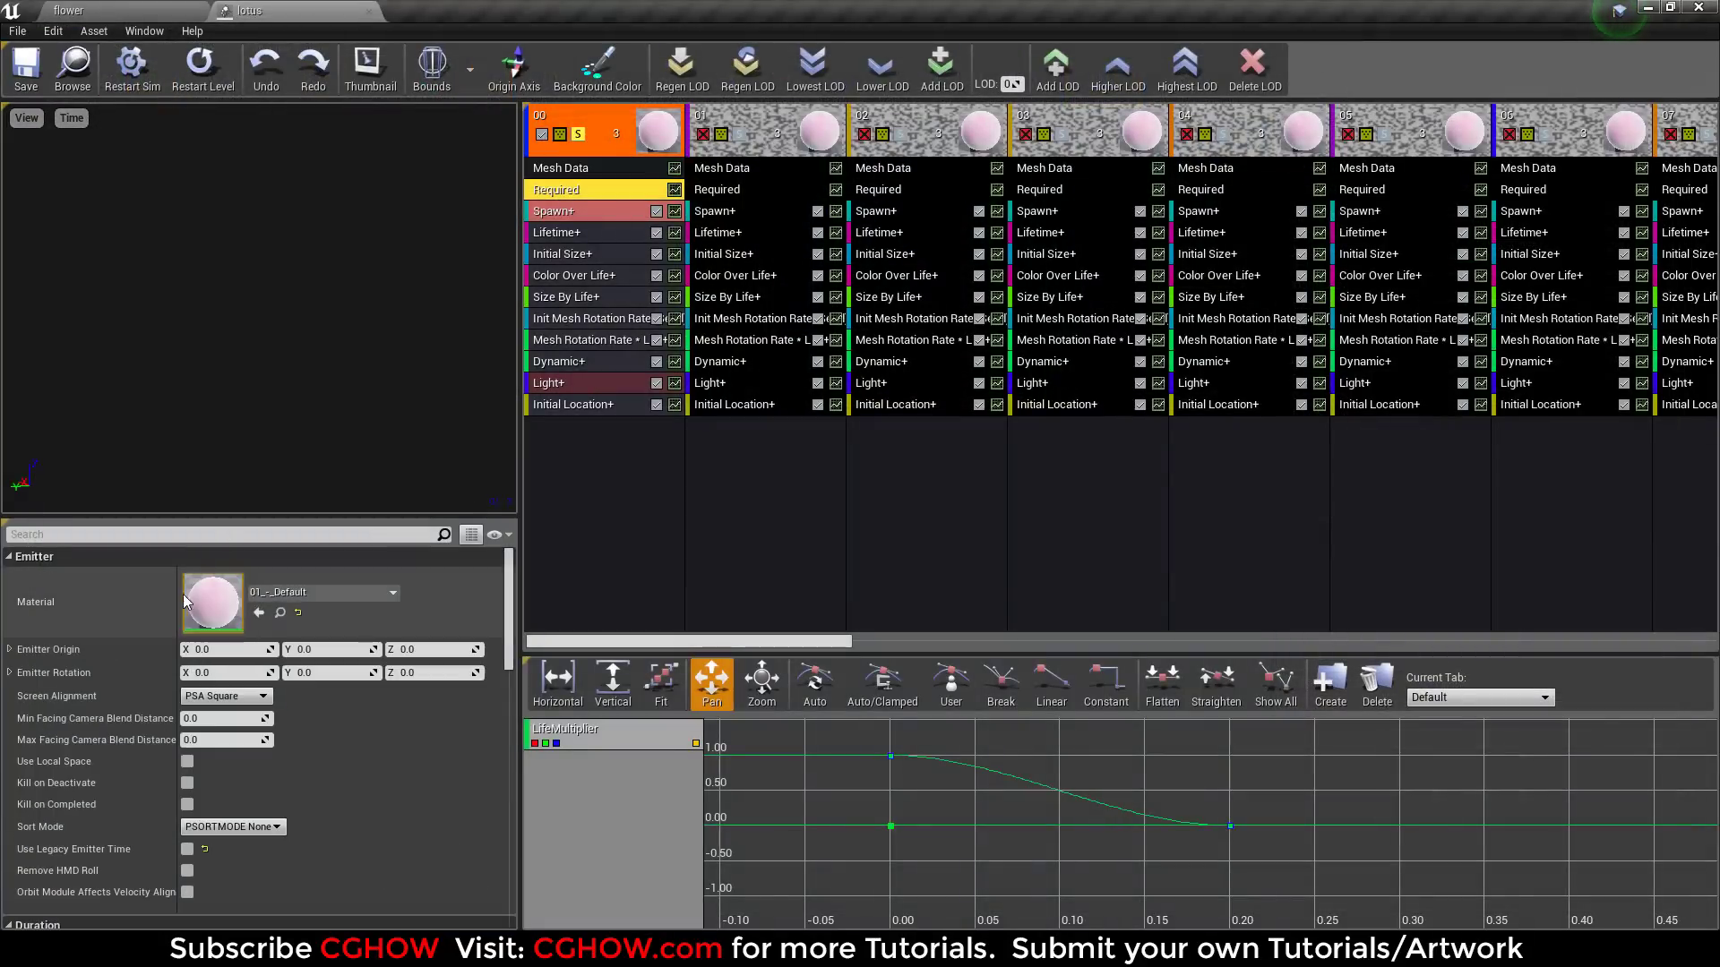
double_click(203, 608)
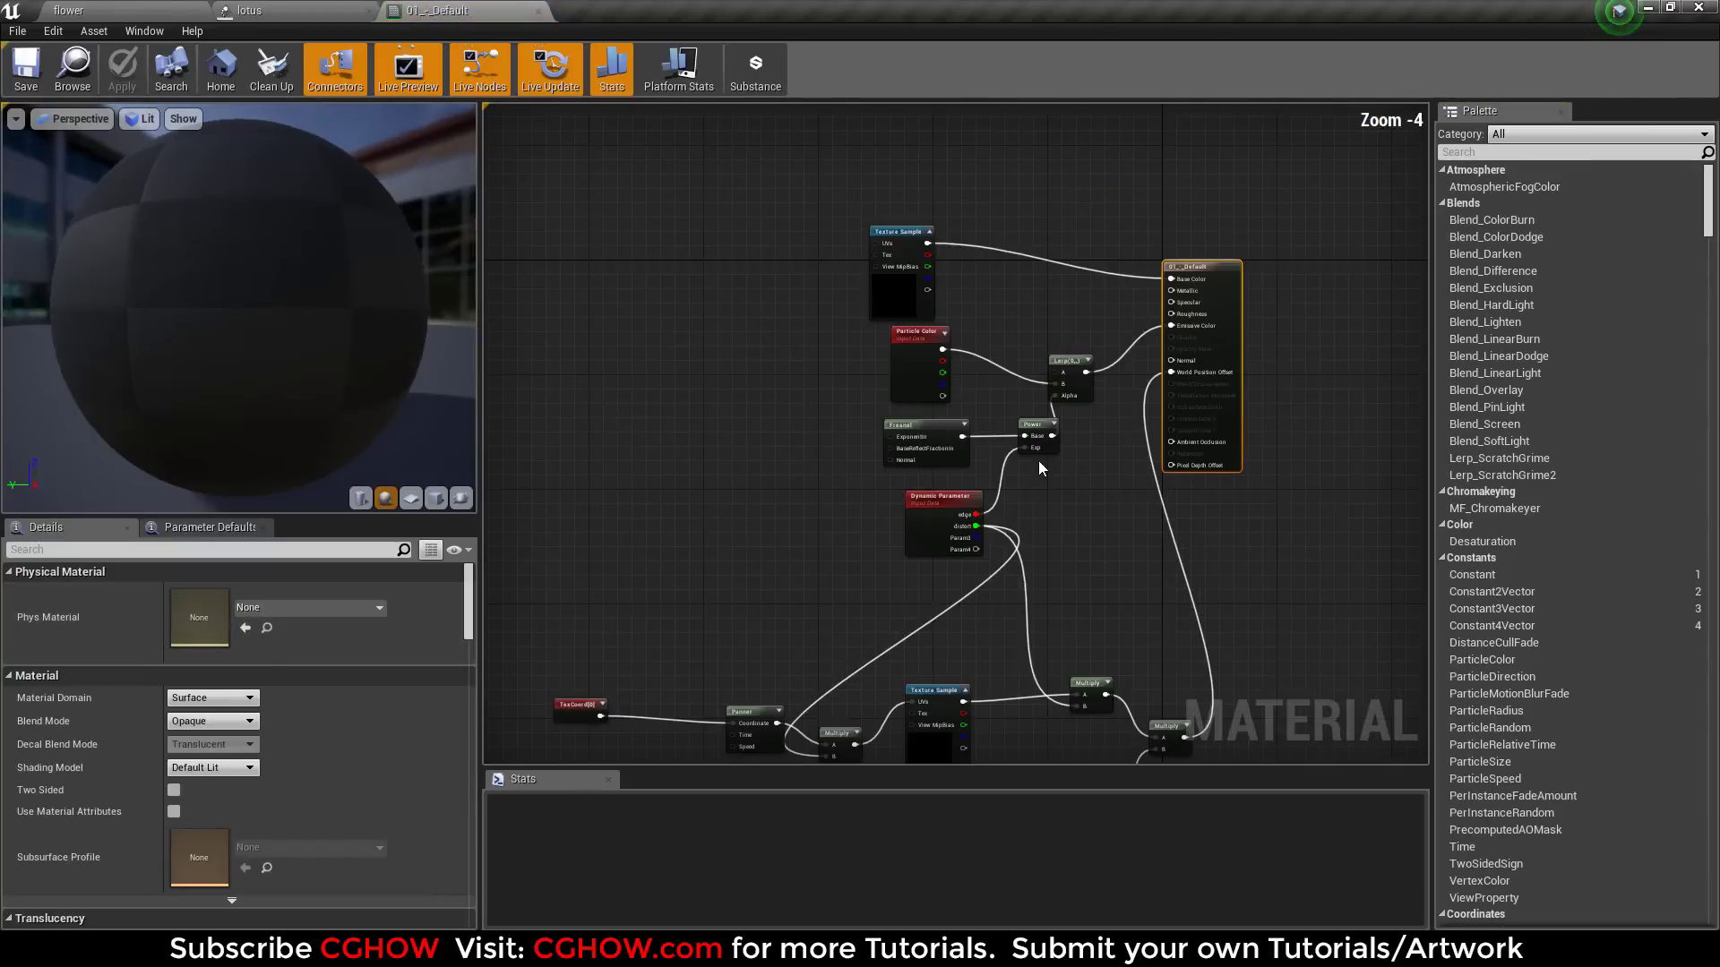
Step: Inspect the Texture Sample nodes and open the petal diffuse and mask01 textures
scroll(840, 414, "up", 3)
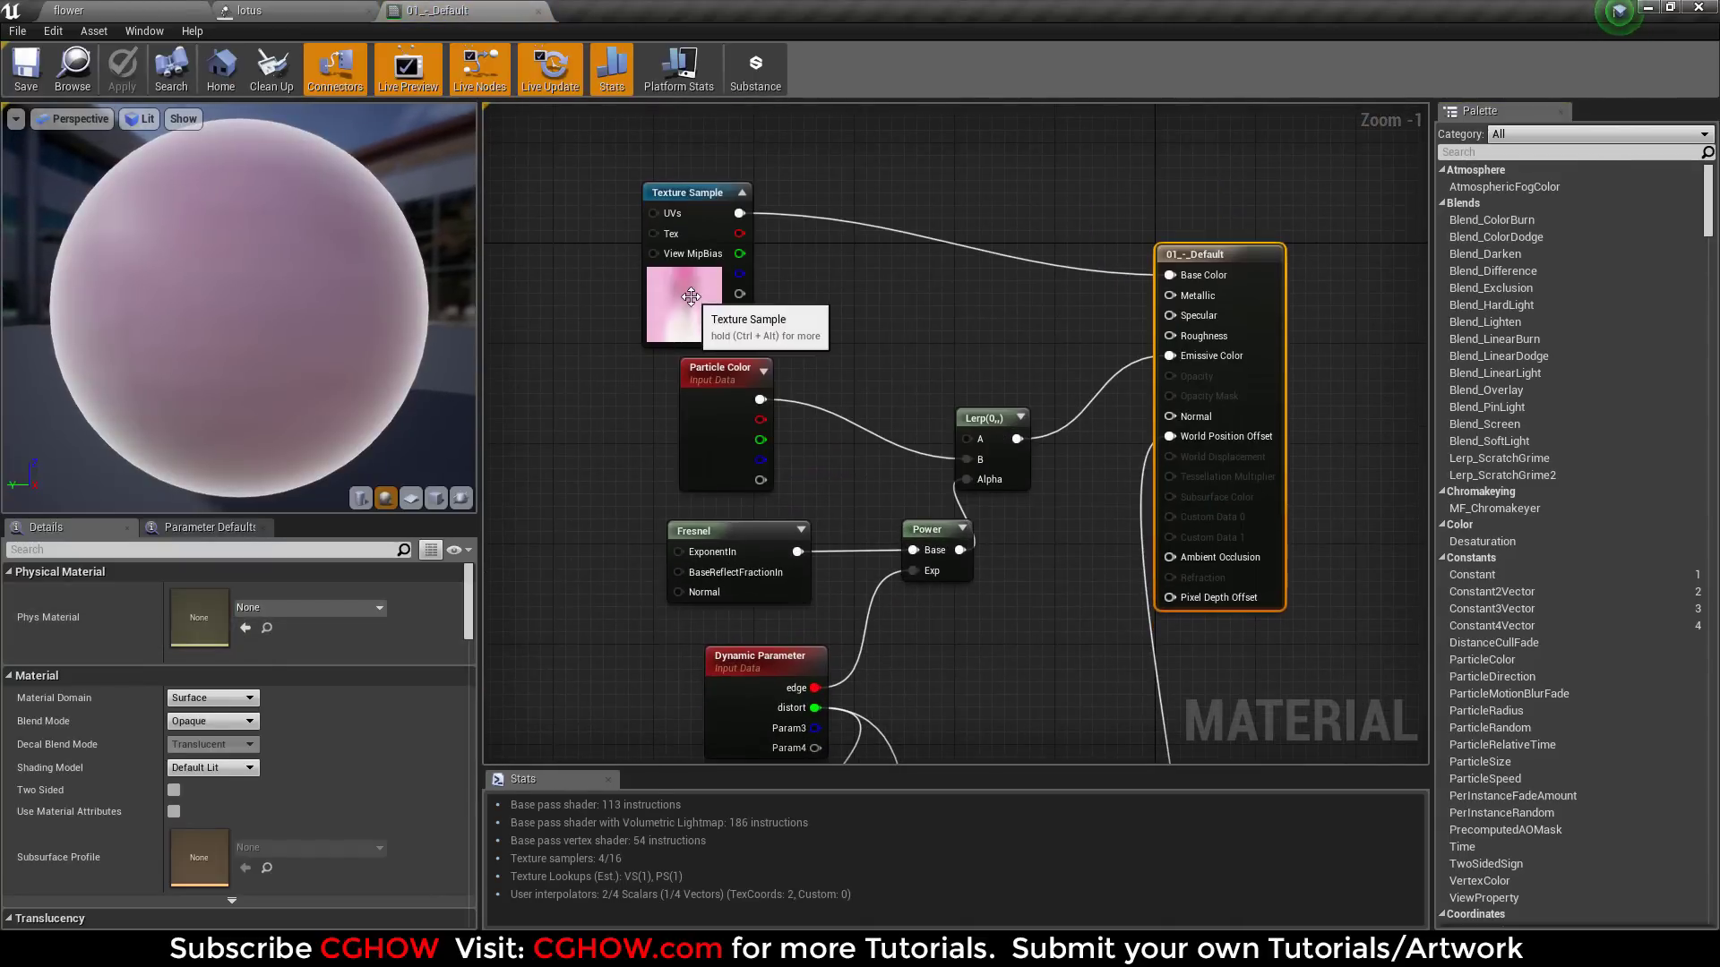
left_click(690, 296)
double_click(199, 760)
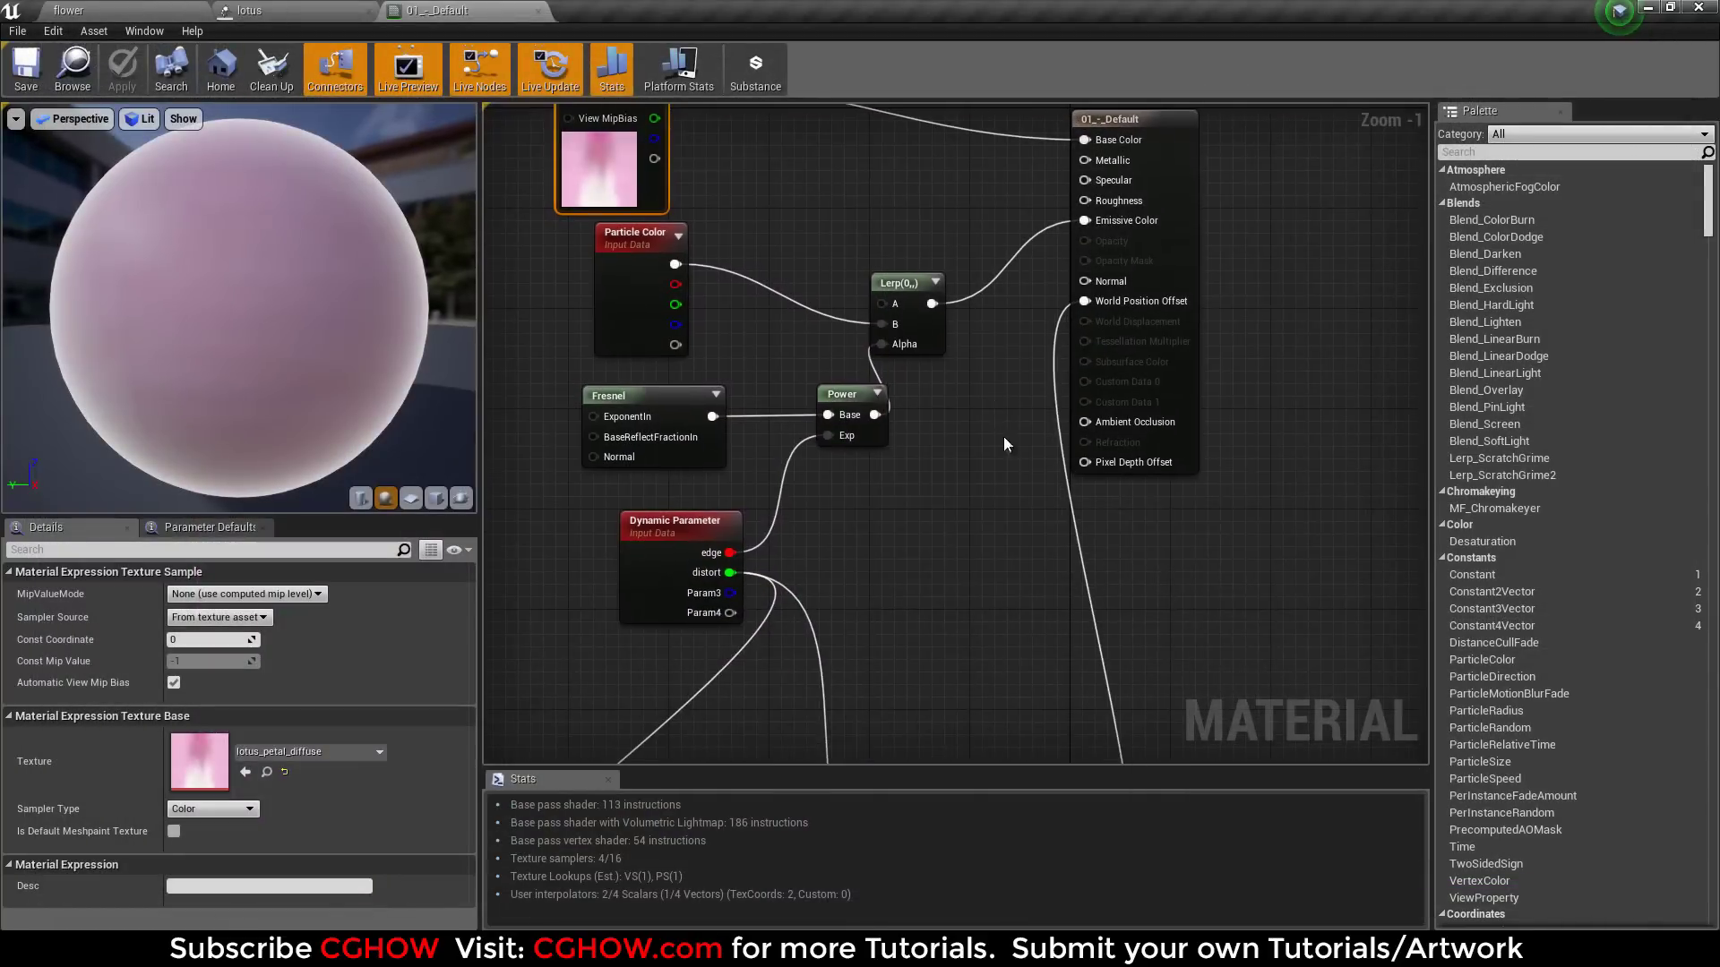
scroll(1004, 437, "up", 1)
right_click_drag(1003, 437, 1012, 695)
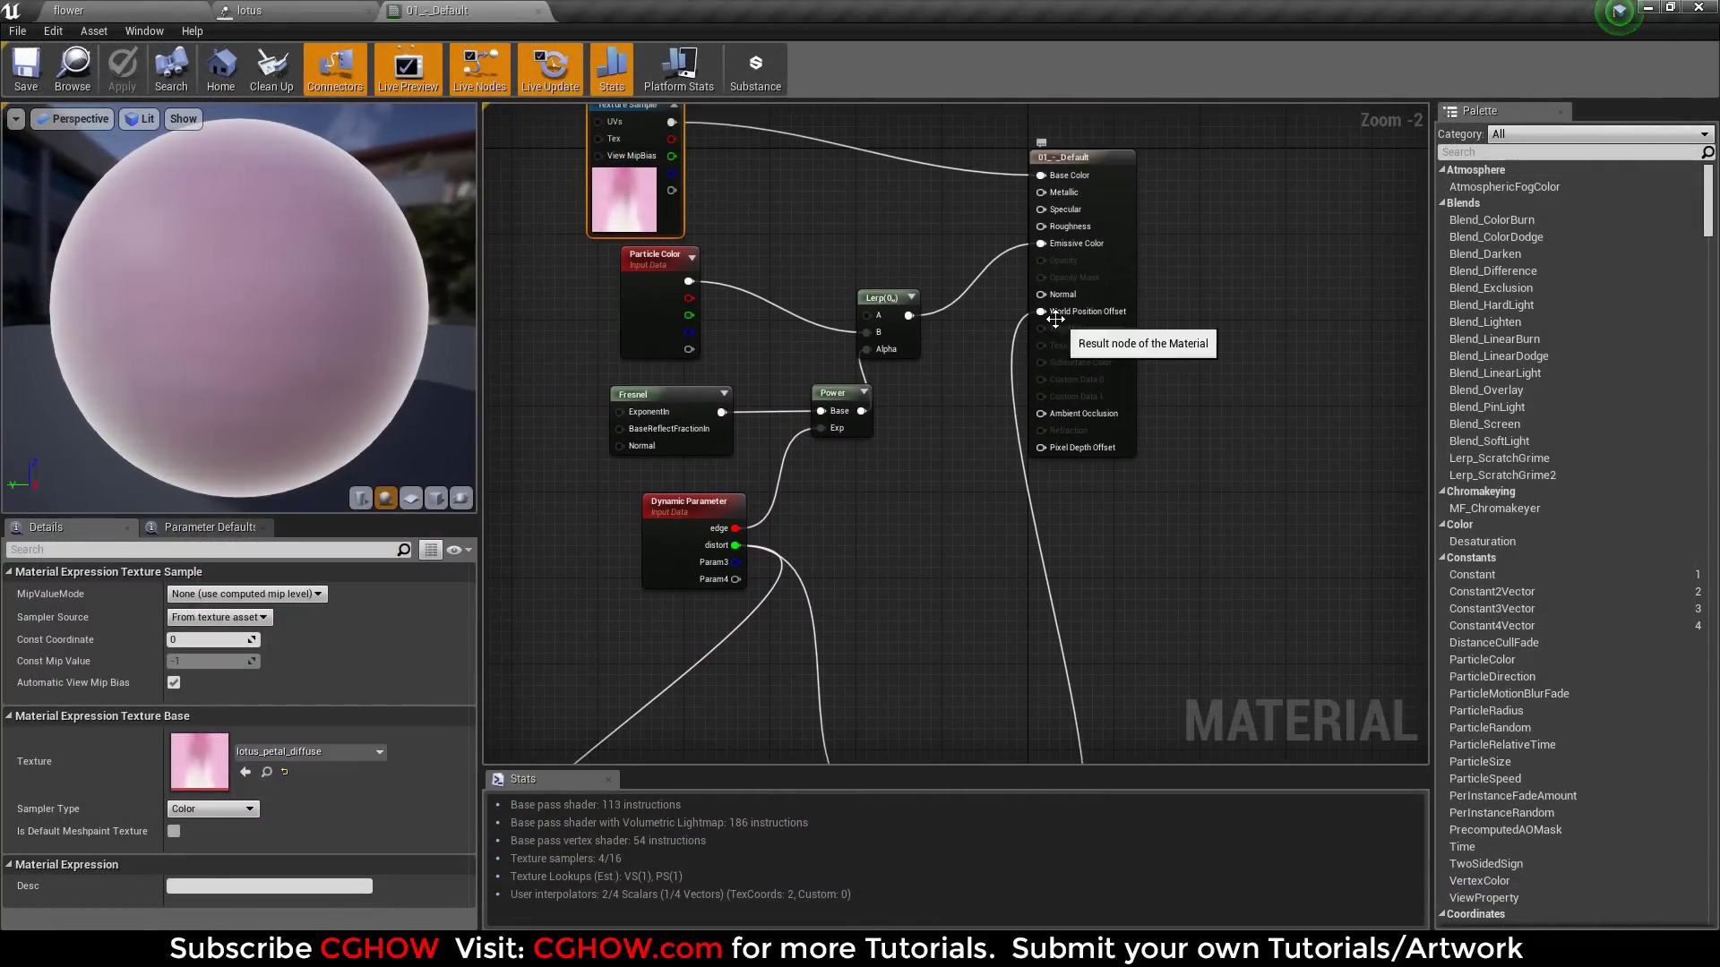
right_click_drag(1052, 323, 986, 224)
scroll(899, 469, "down", 1)
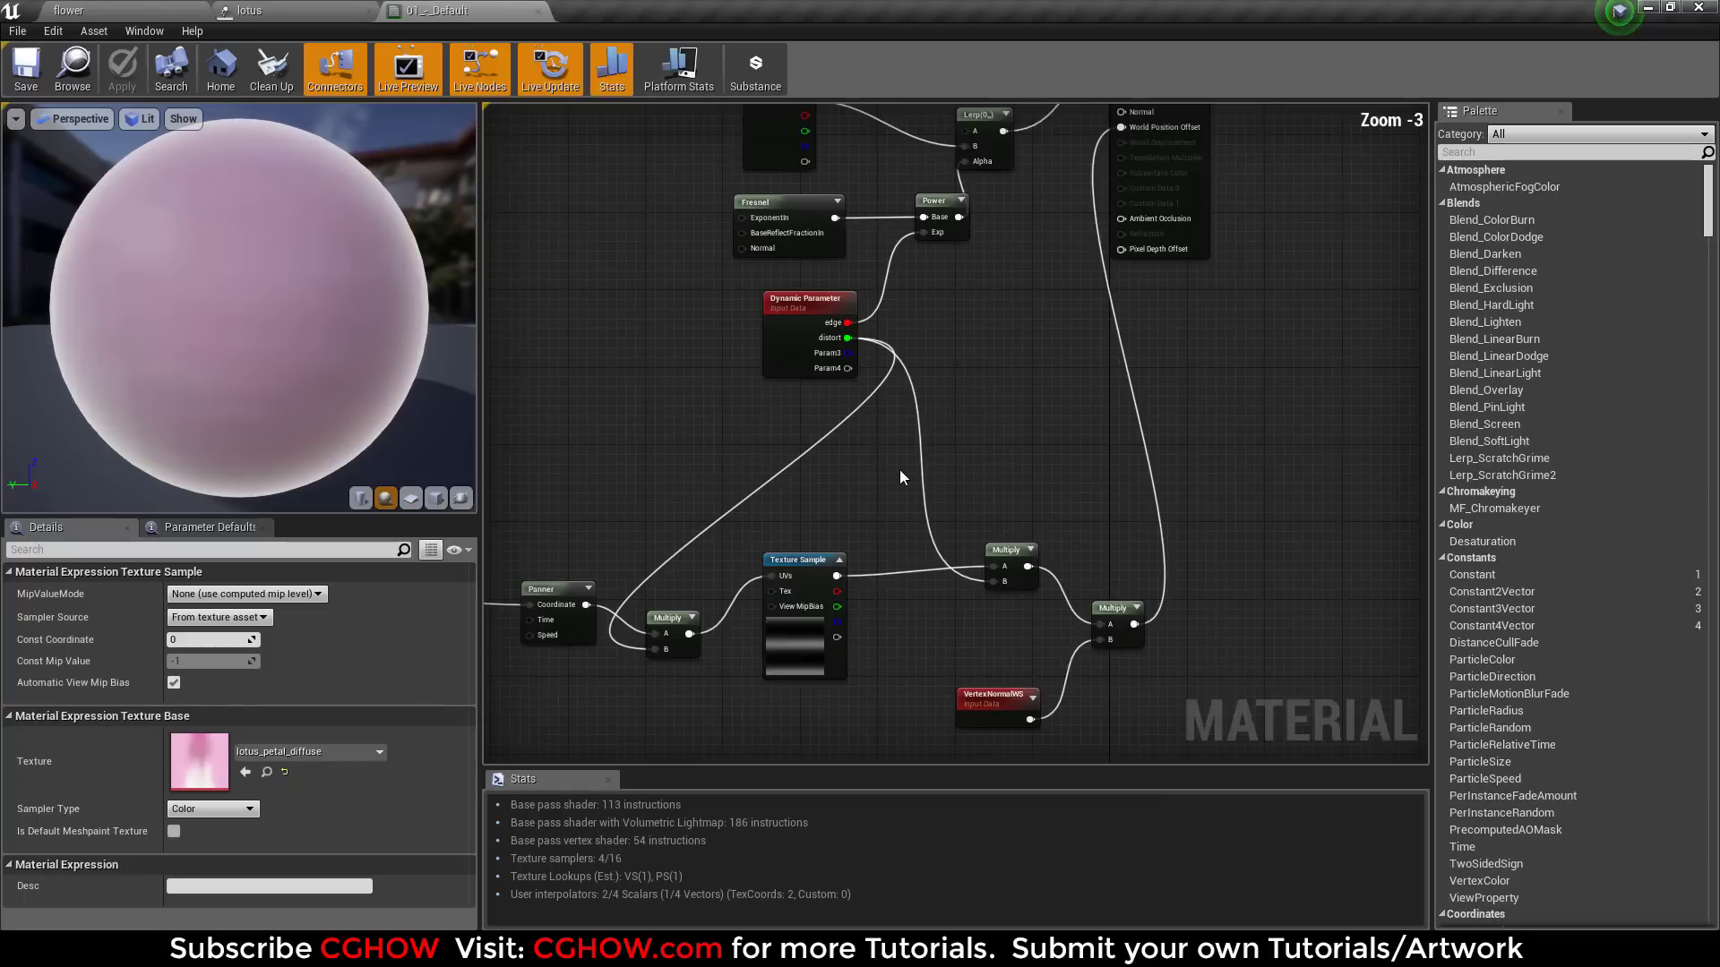
right_click_drag(899, 469, 928, 450)
scroll(927, 449, "up", 1)
left_click(930, 515)
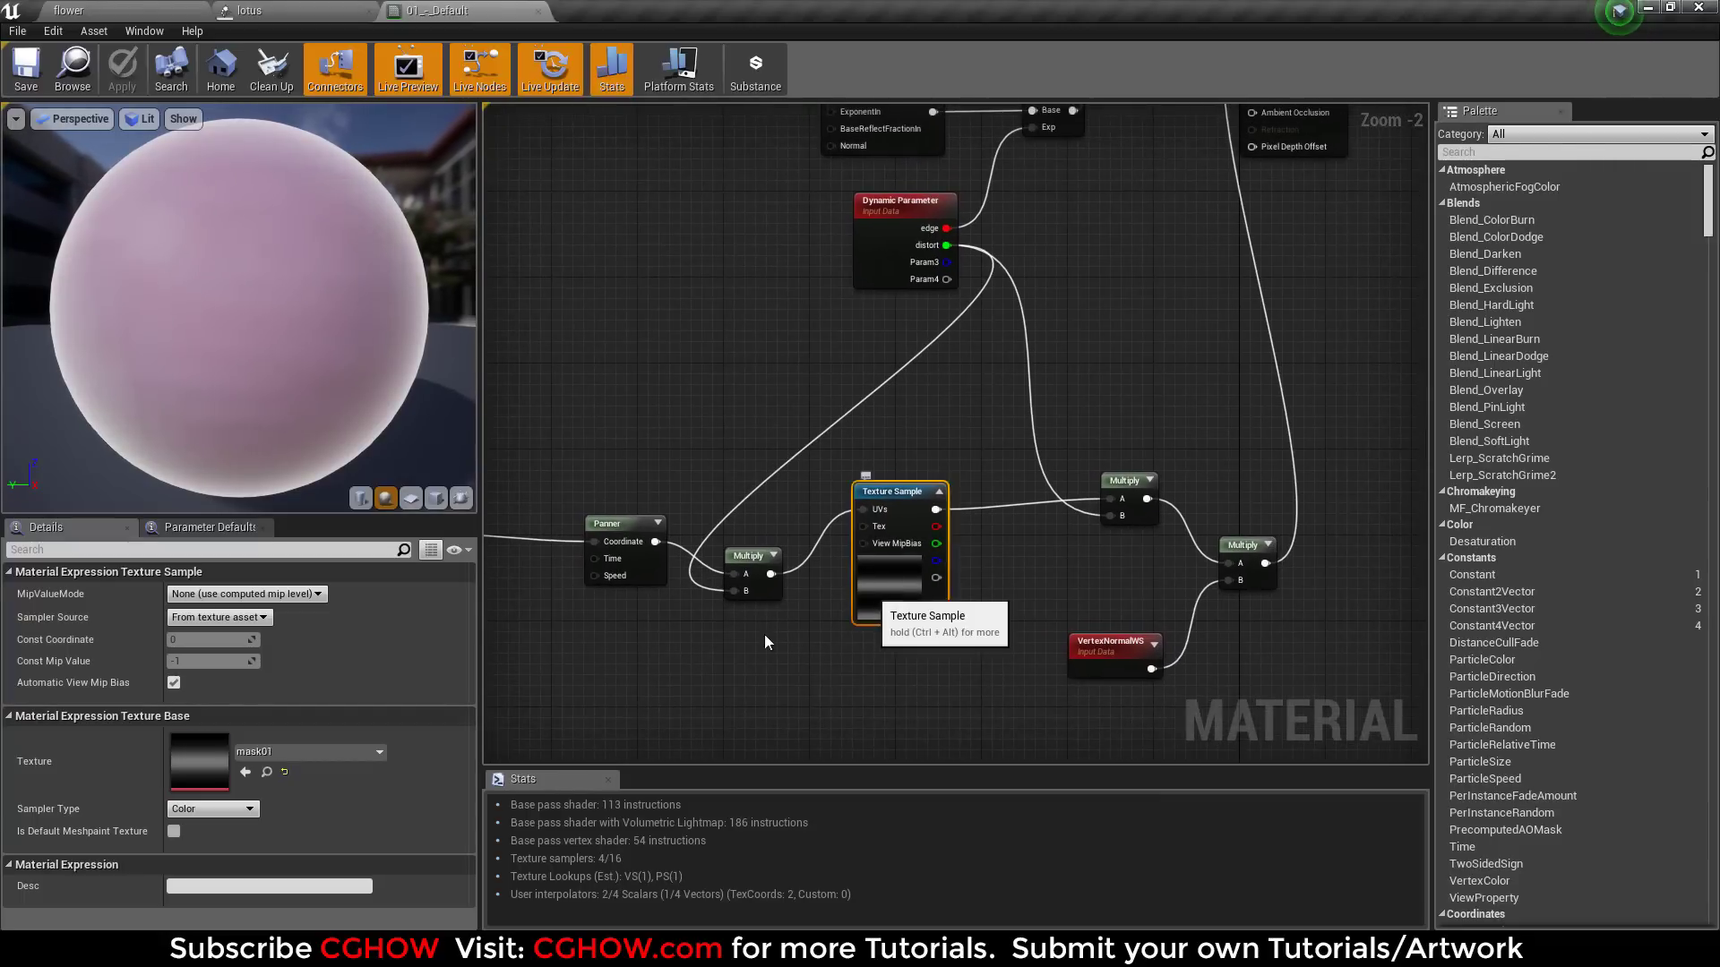
double_click(196, 776)
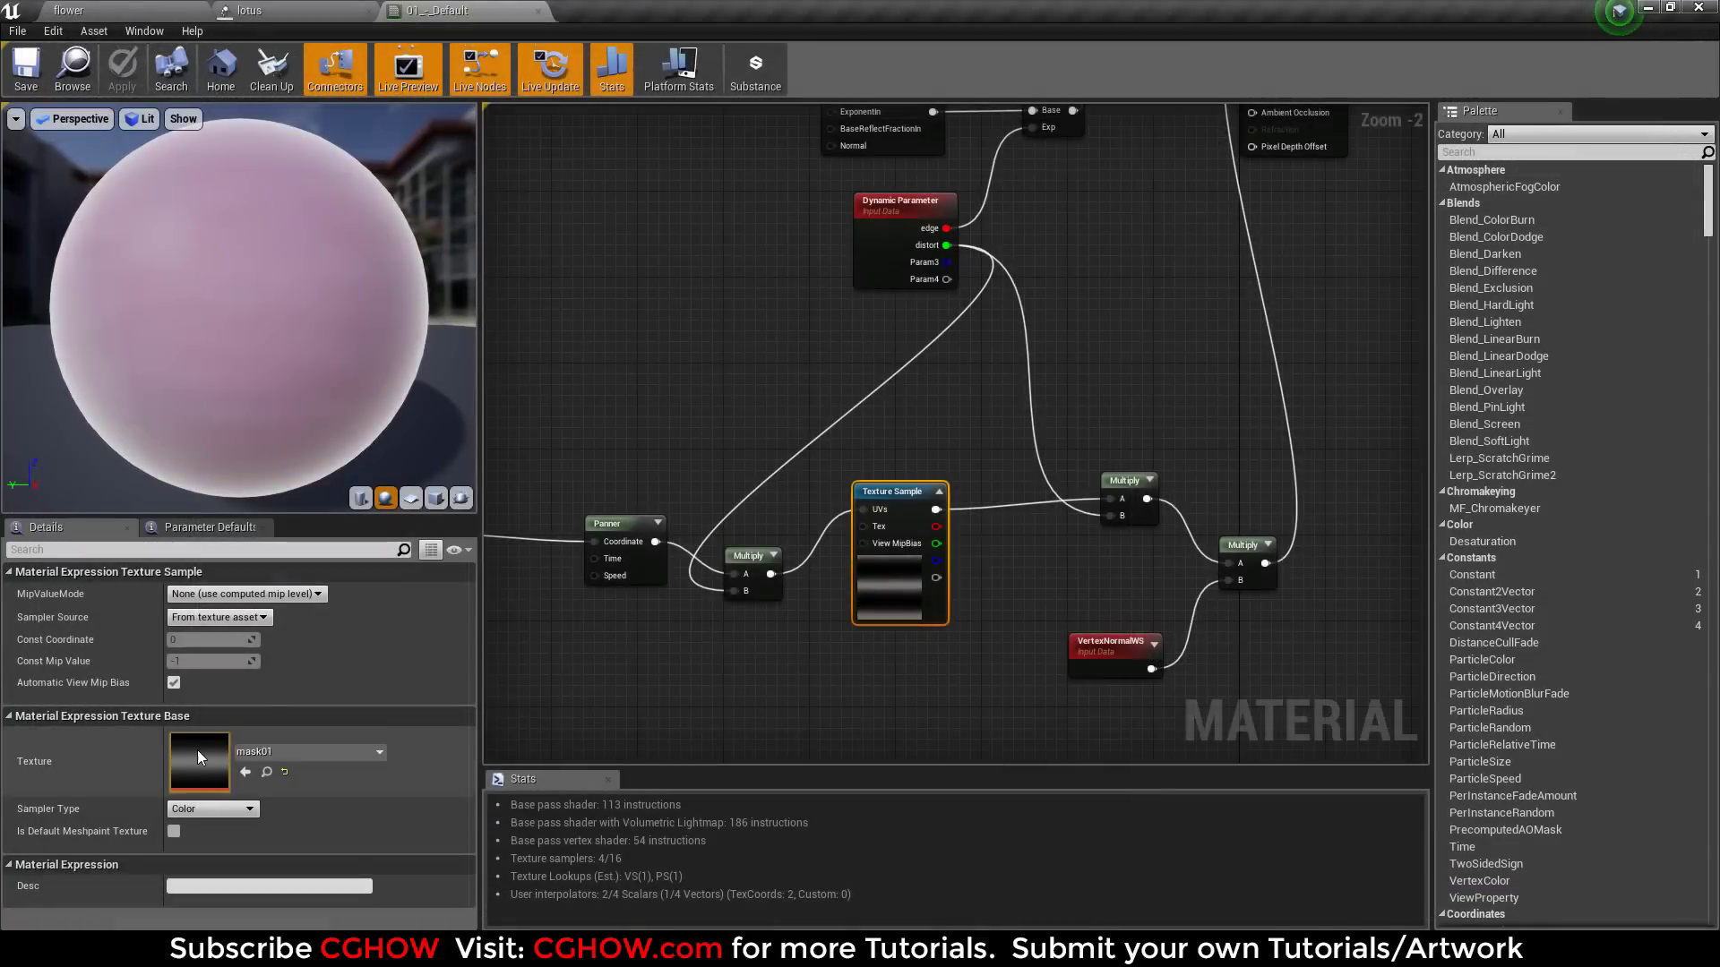
double_click(196, 770)
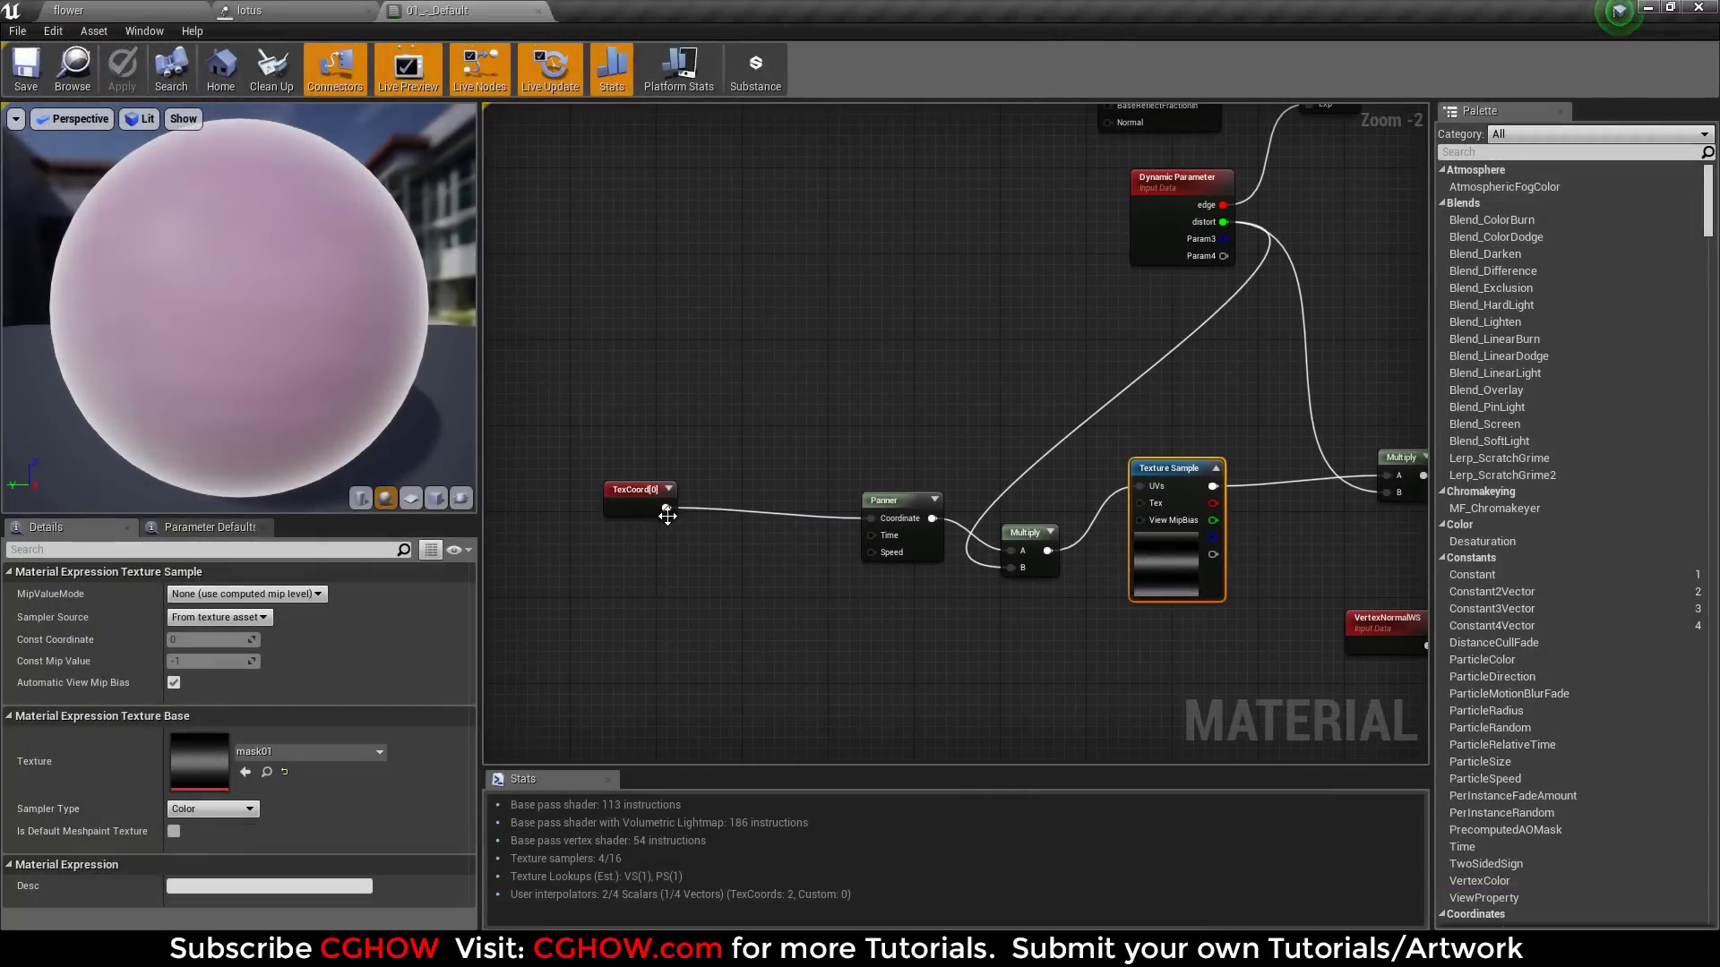
Step: Examine the TexCoord, Panner and Multiply chain, nudging the Texture Sample and Multiply nodes
left_click(709, 525)
right_click_drag(710, 525, 420, 503)
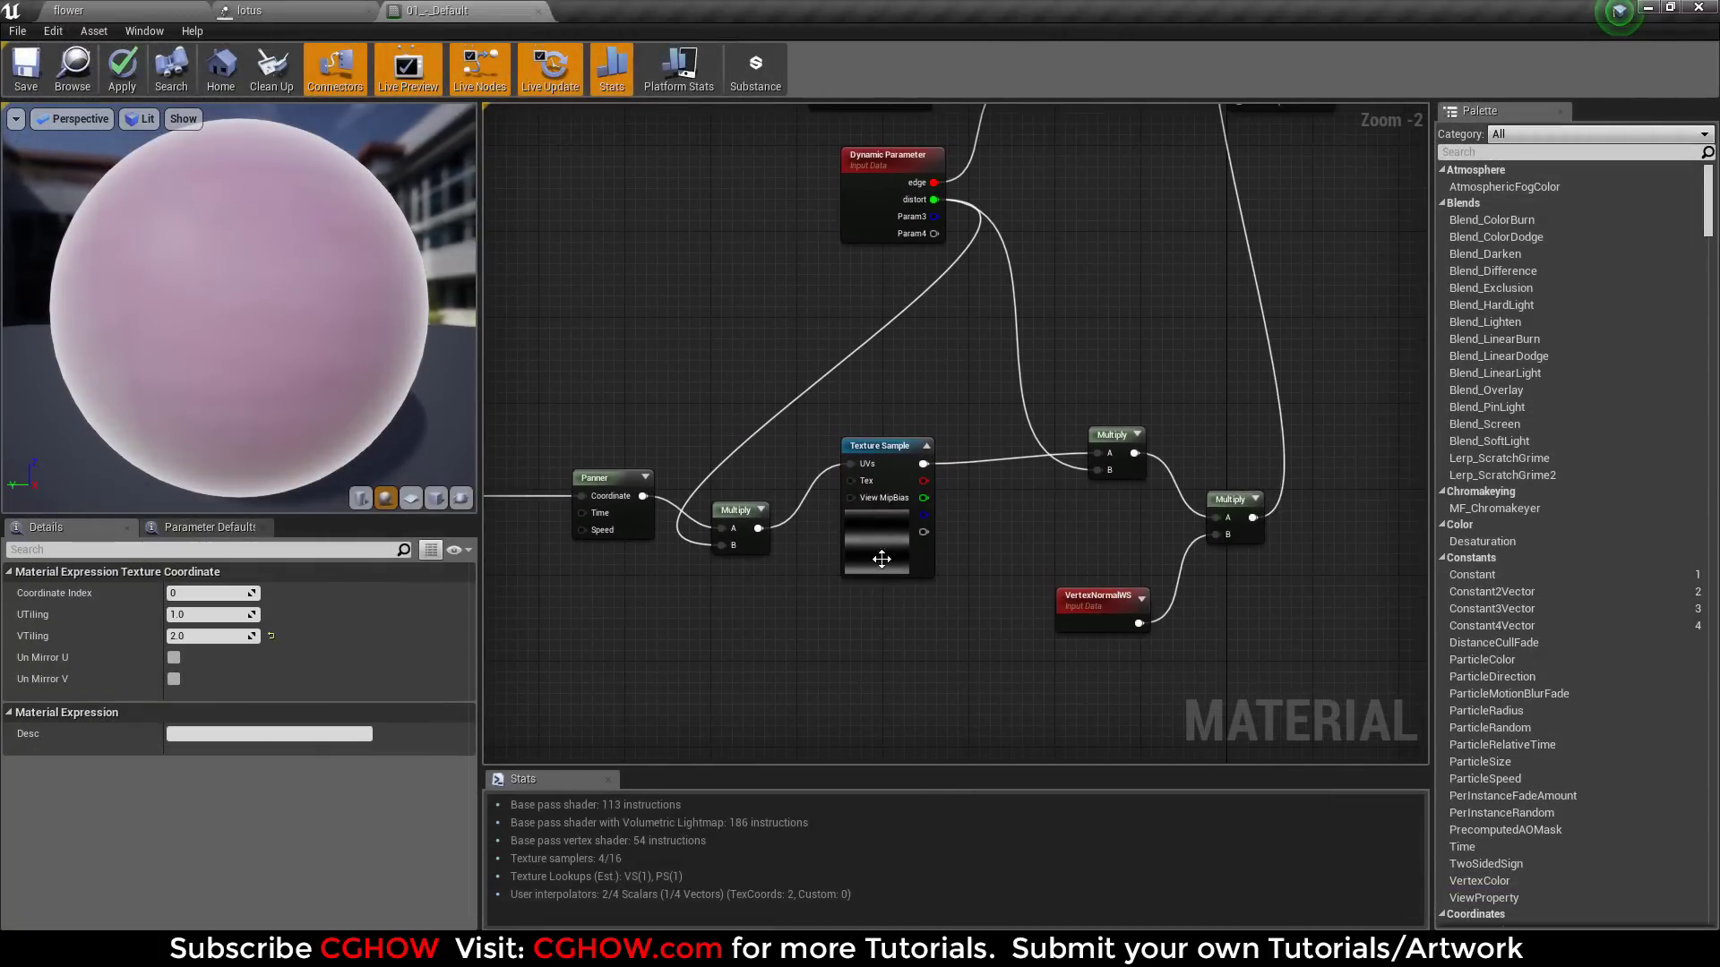
left_click_drag(879, 537, 879, 581)
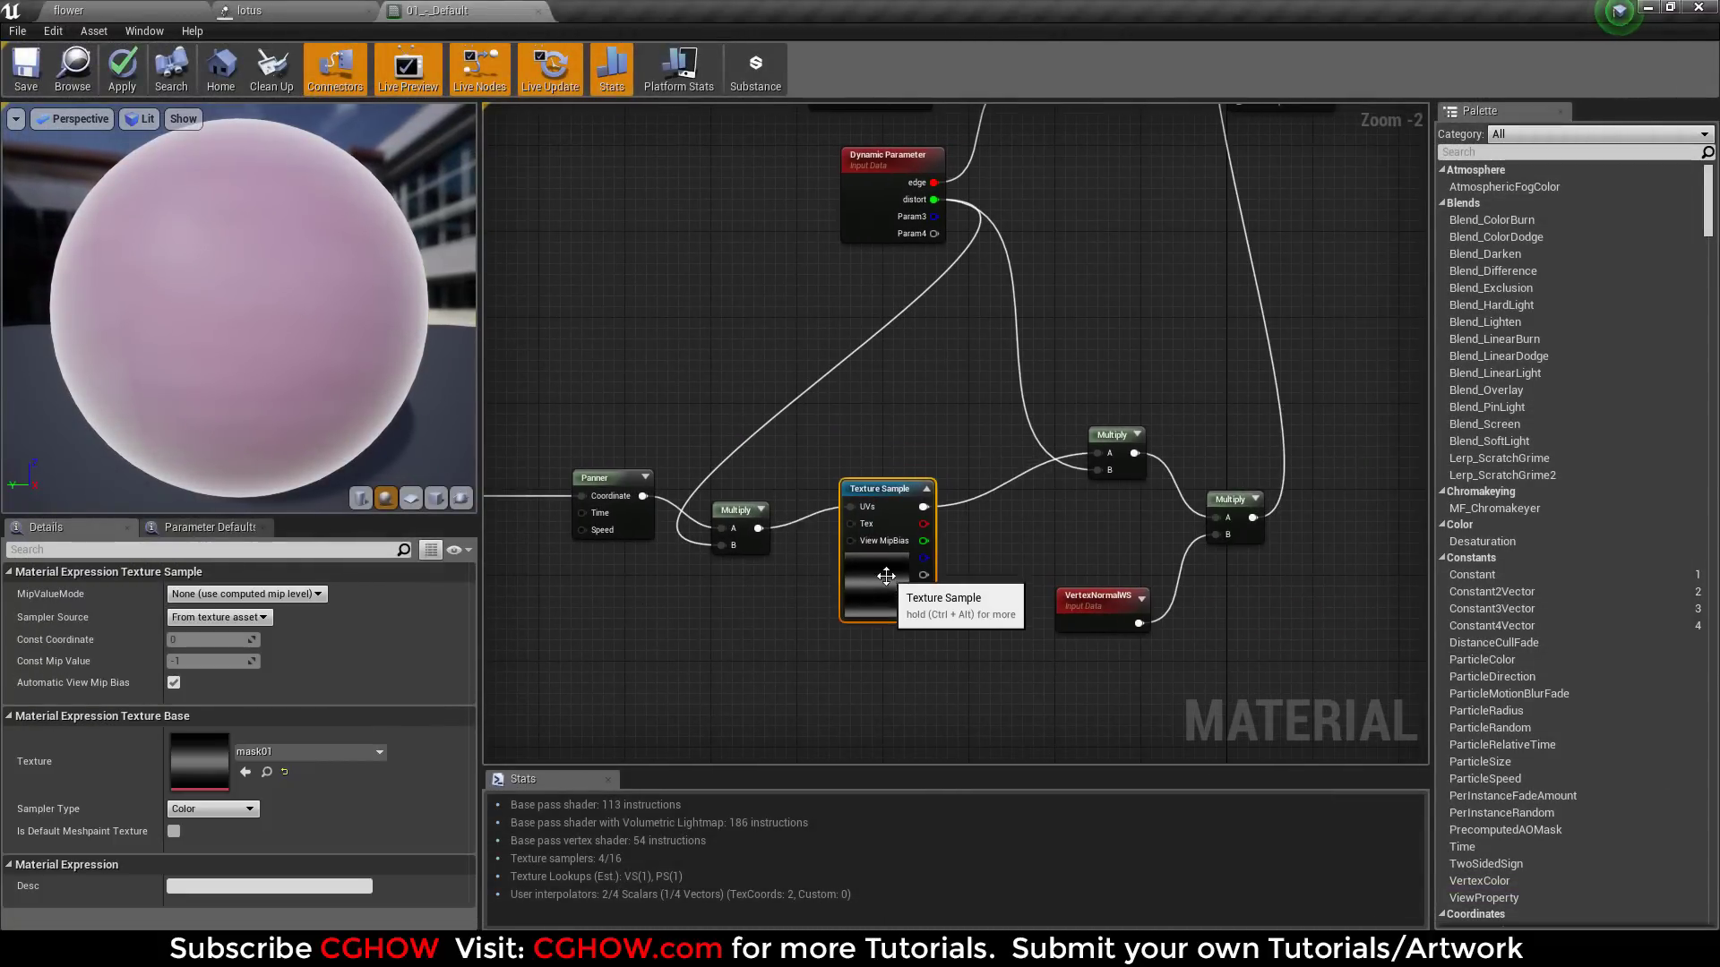
left_click_drag(761, 548, 773, 527)
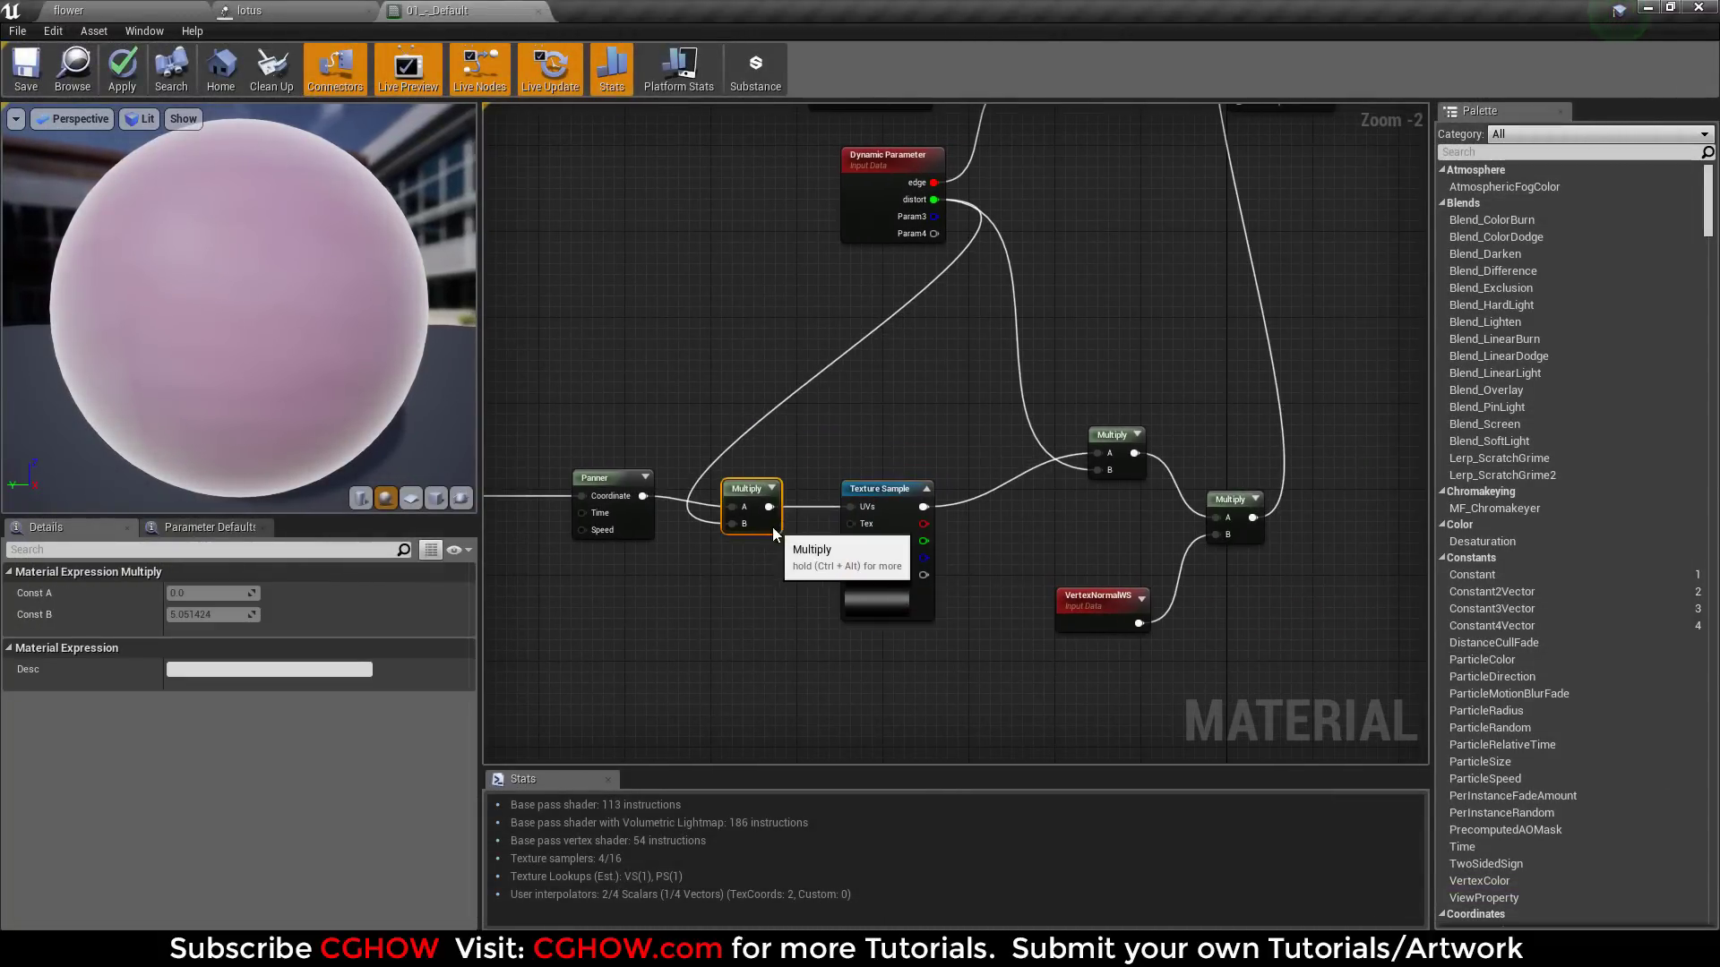
left_click(640, 528)
right_click_drag(491, 499, 602, 511)
left_click(594, 517)
right_click_drag(1180, 551, 794, 536)
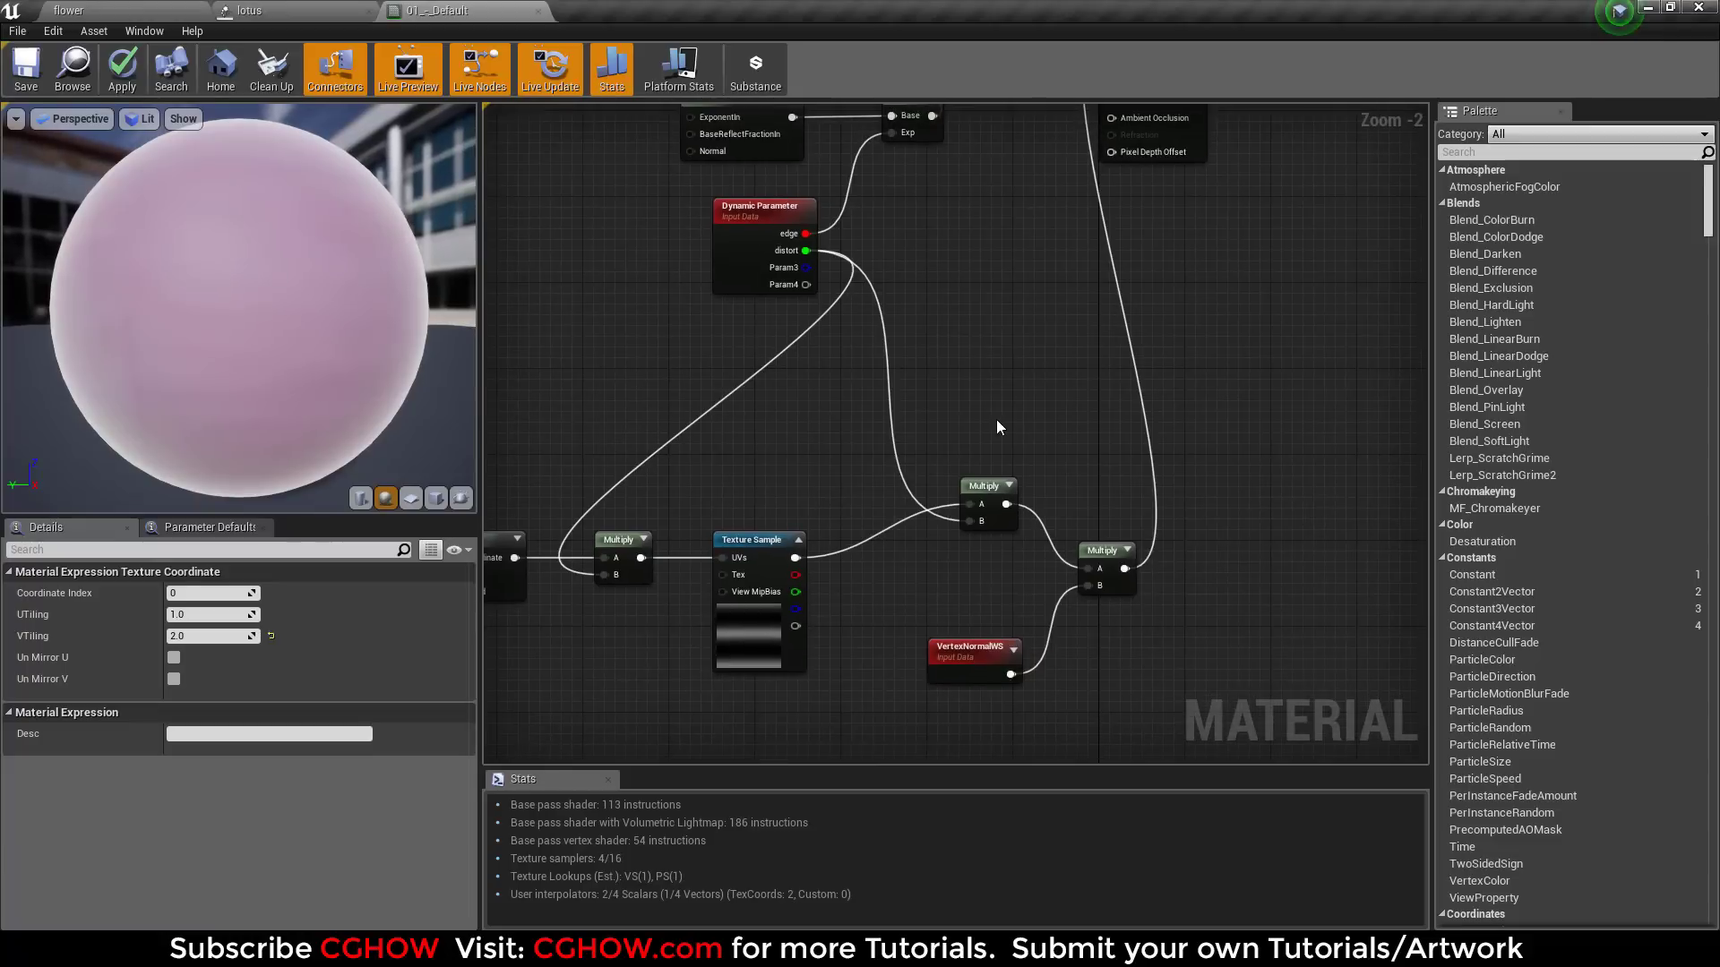
right_click_drag(1000, 427, 1040, 667)
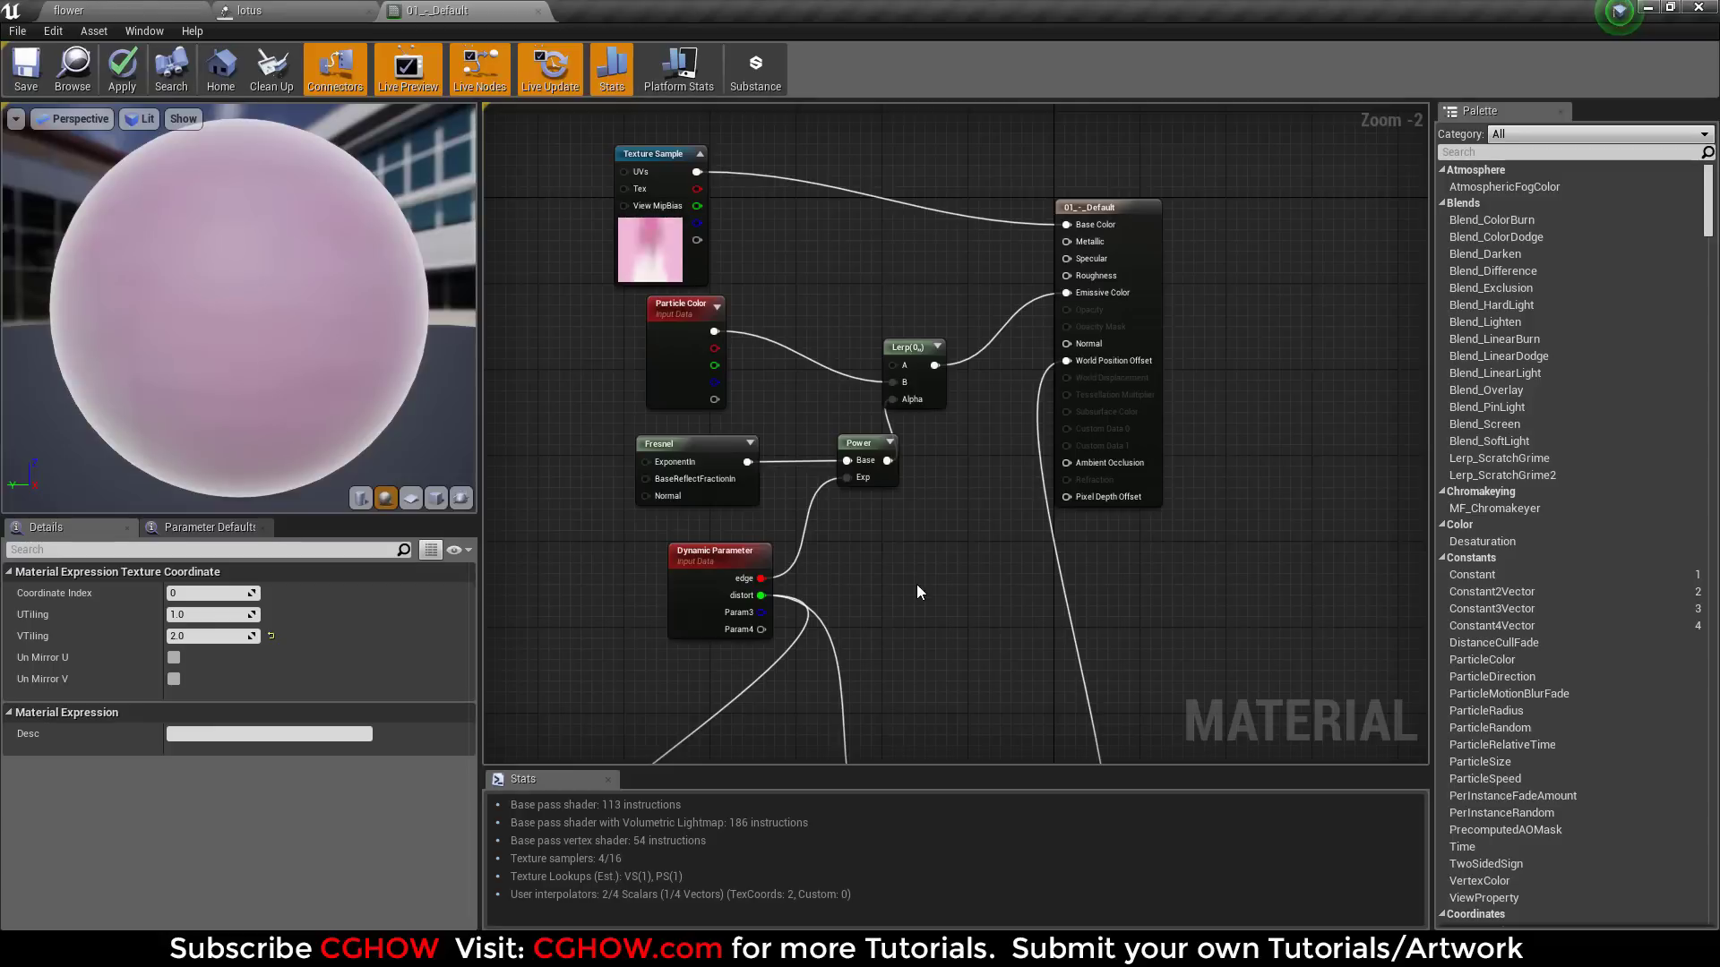
Step: Check the Dynamic Parameter node's names, then close the material without applying changes
right_click_drag(916, 584, 974, 464)
scroll(408, 397, "down", 2)
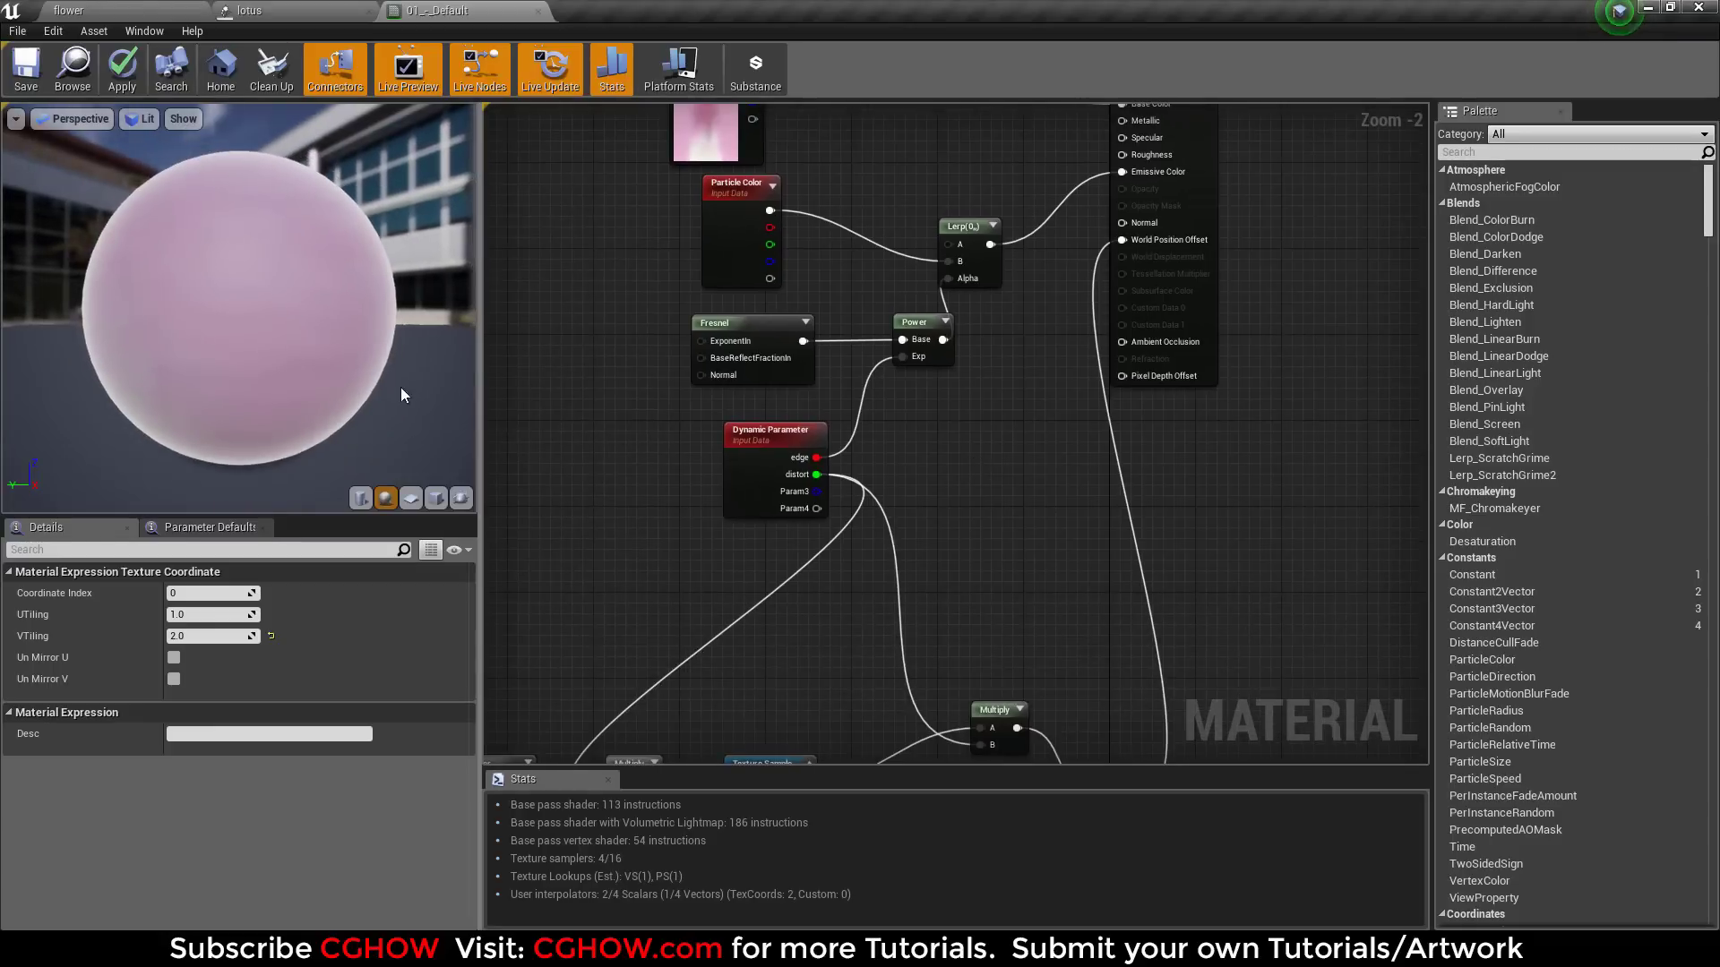
right_click_drag(767, 761, 740, 602)
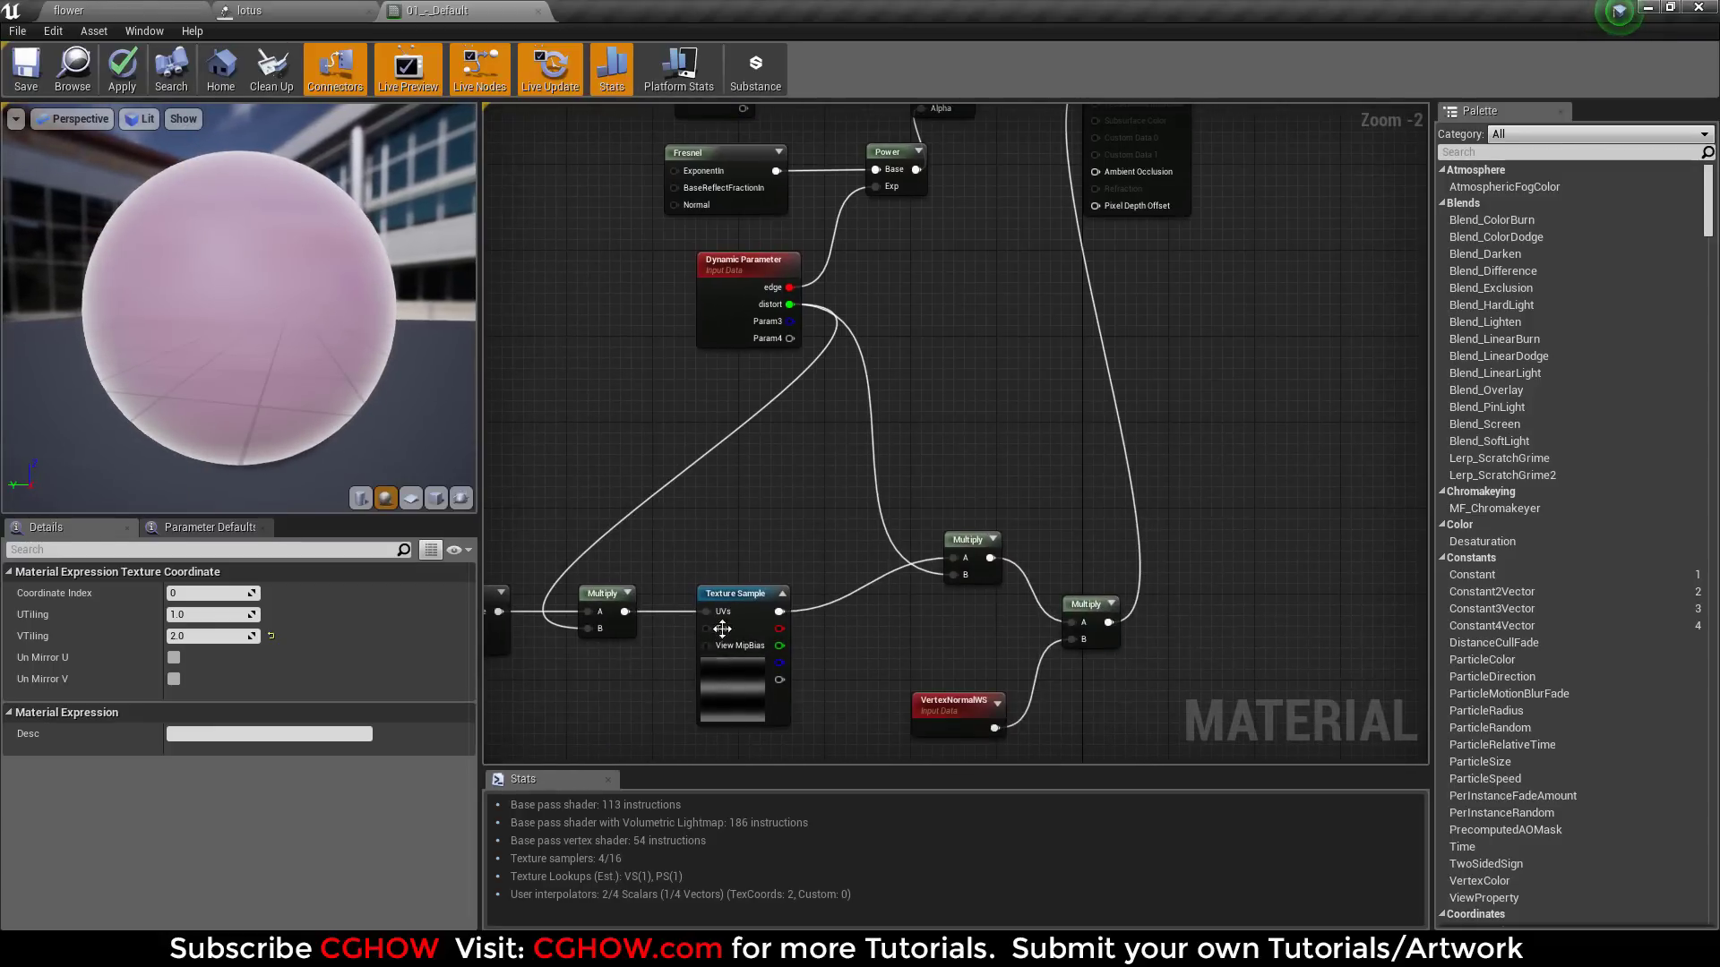
right_click_drag(818, 375, 856, 536)
scroll(824, 473, "up", 1)
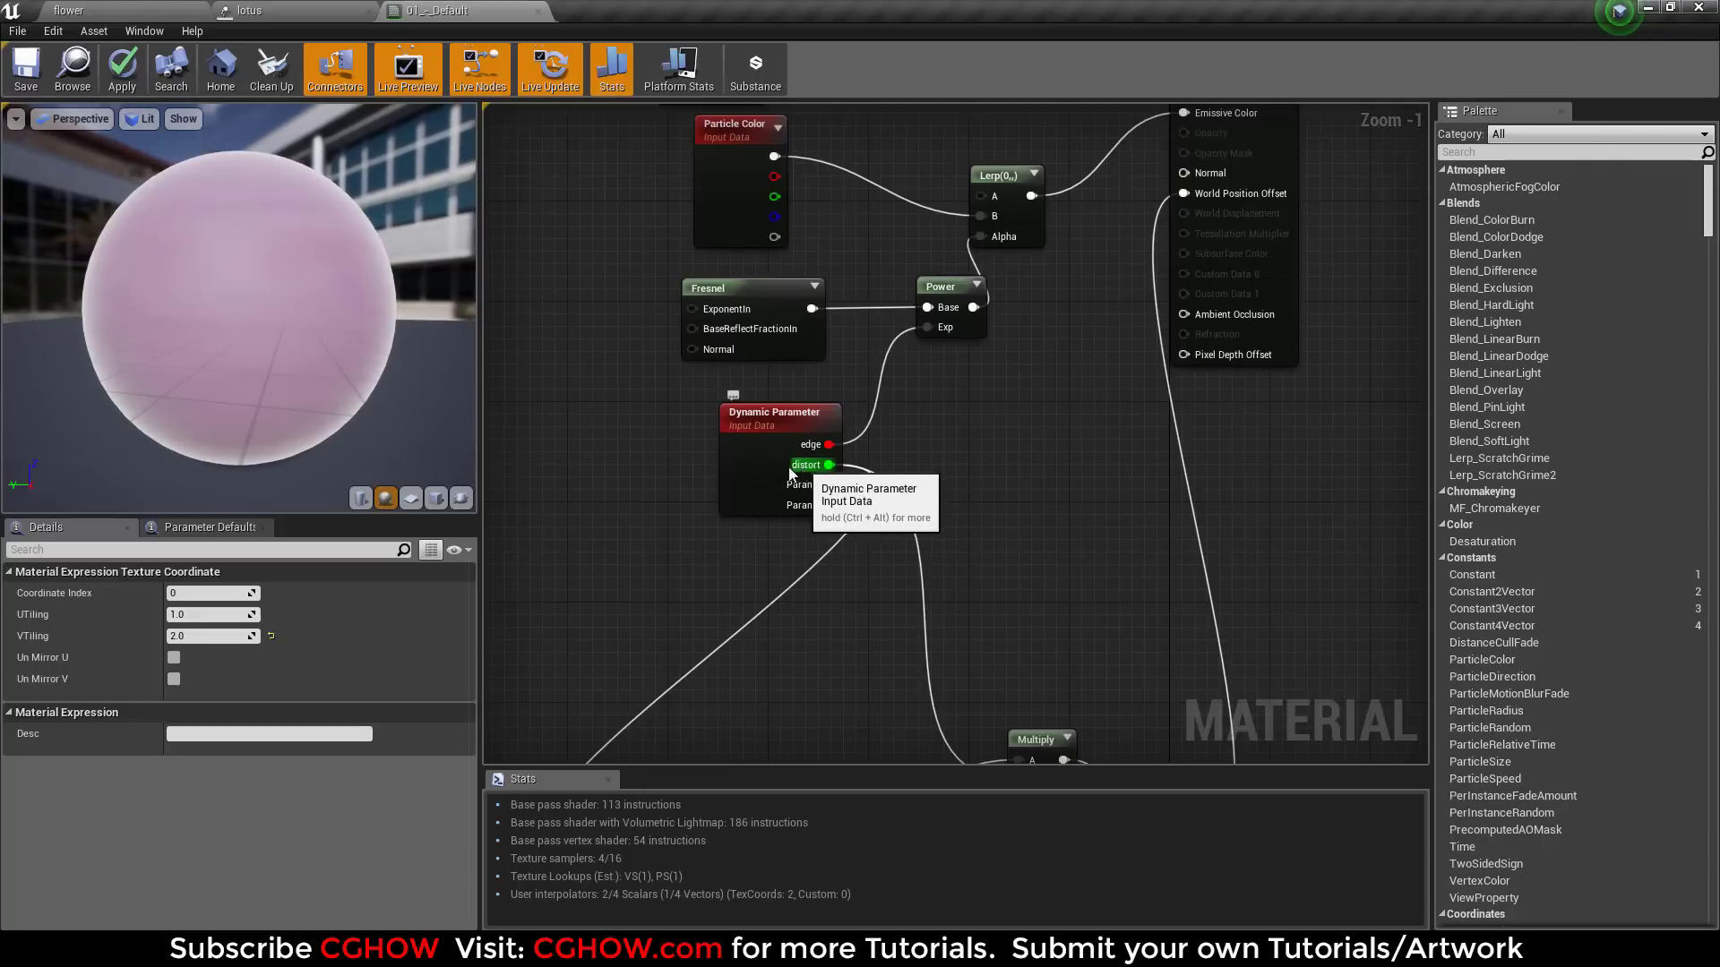
left_click(825, 495)
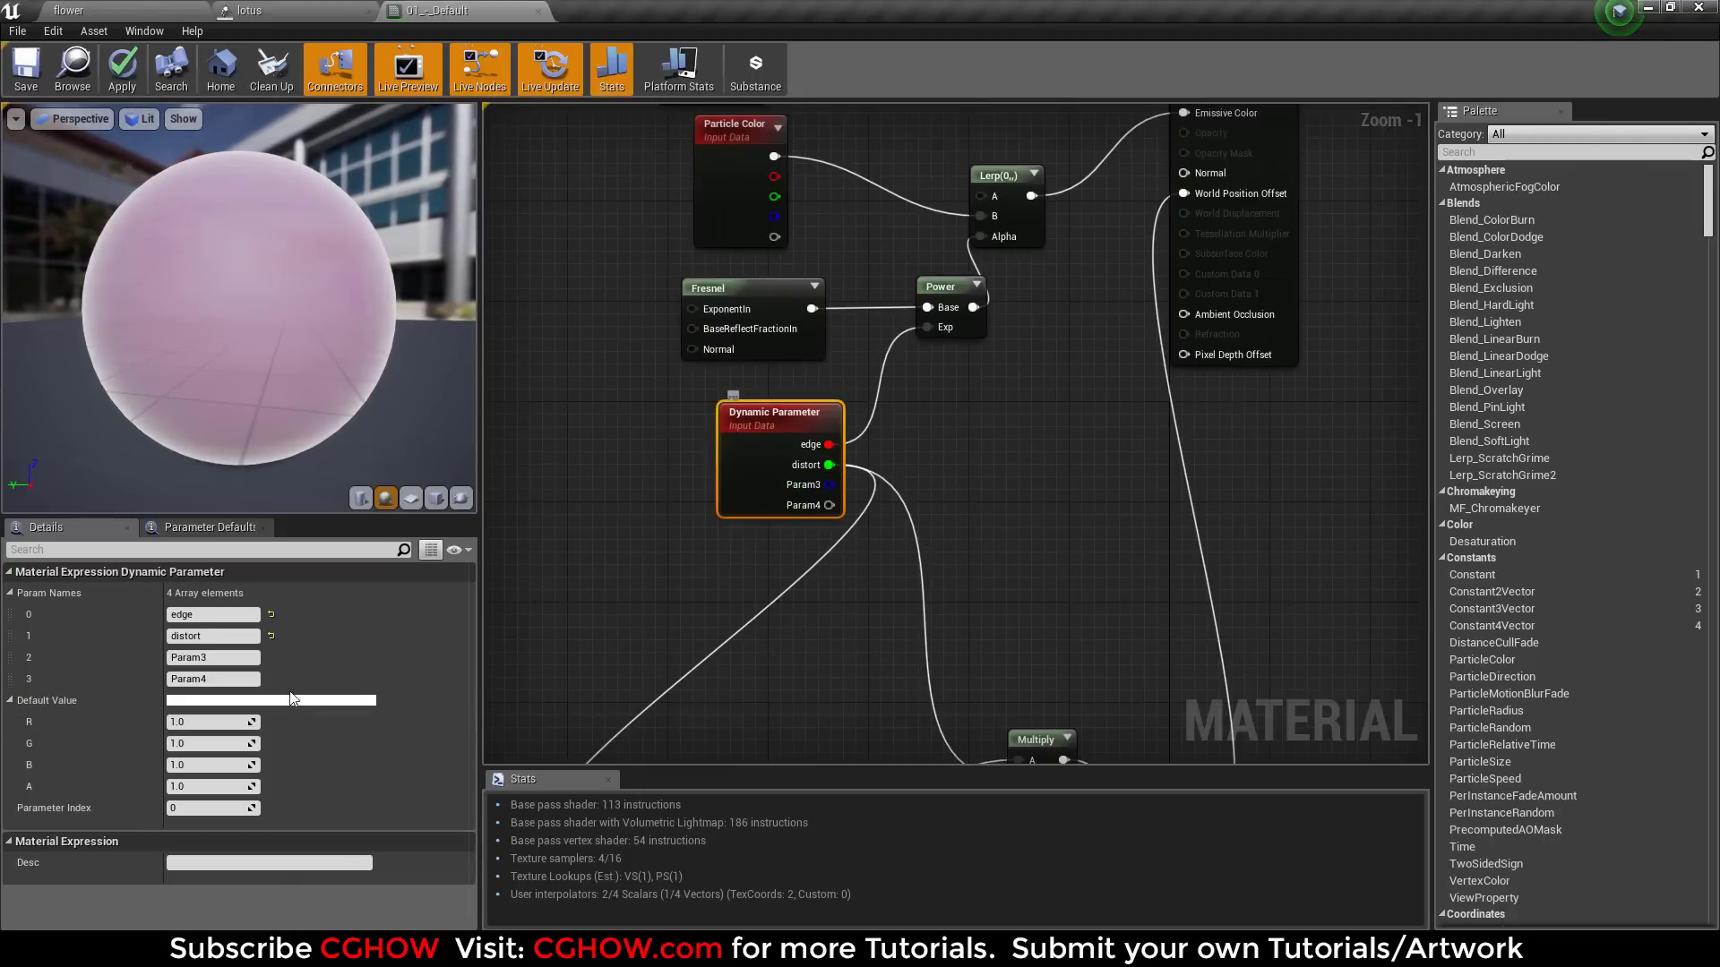
left_click(537, 11)
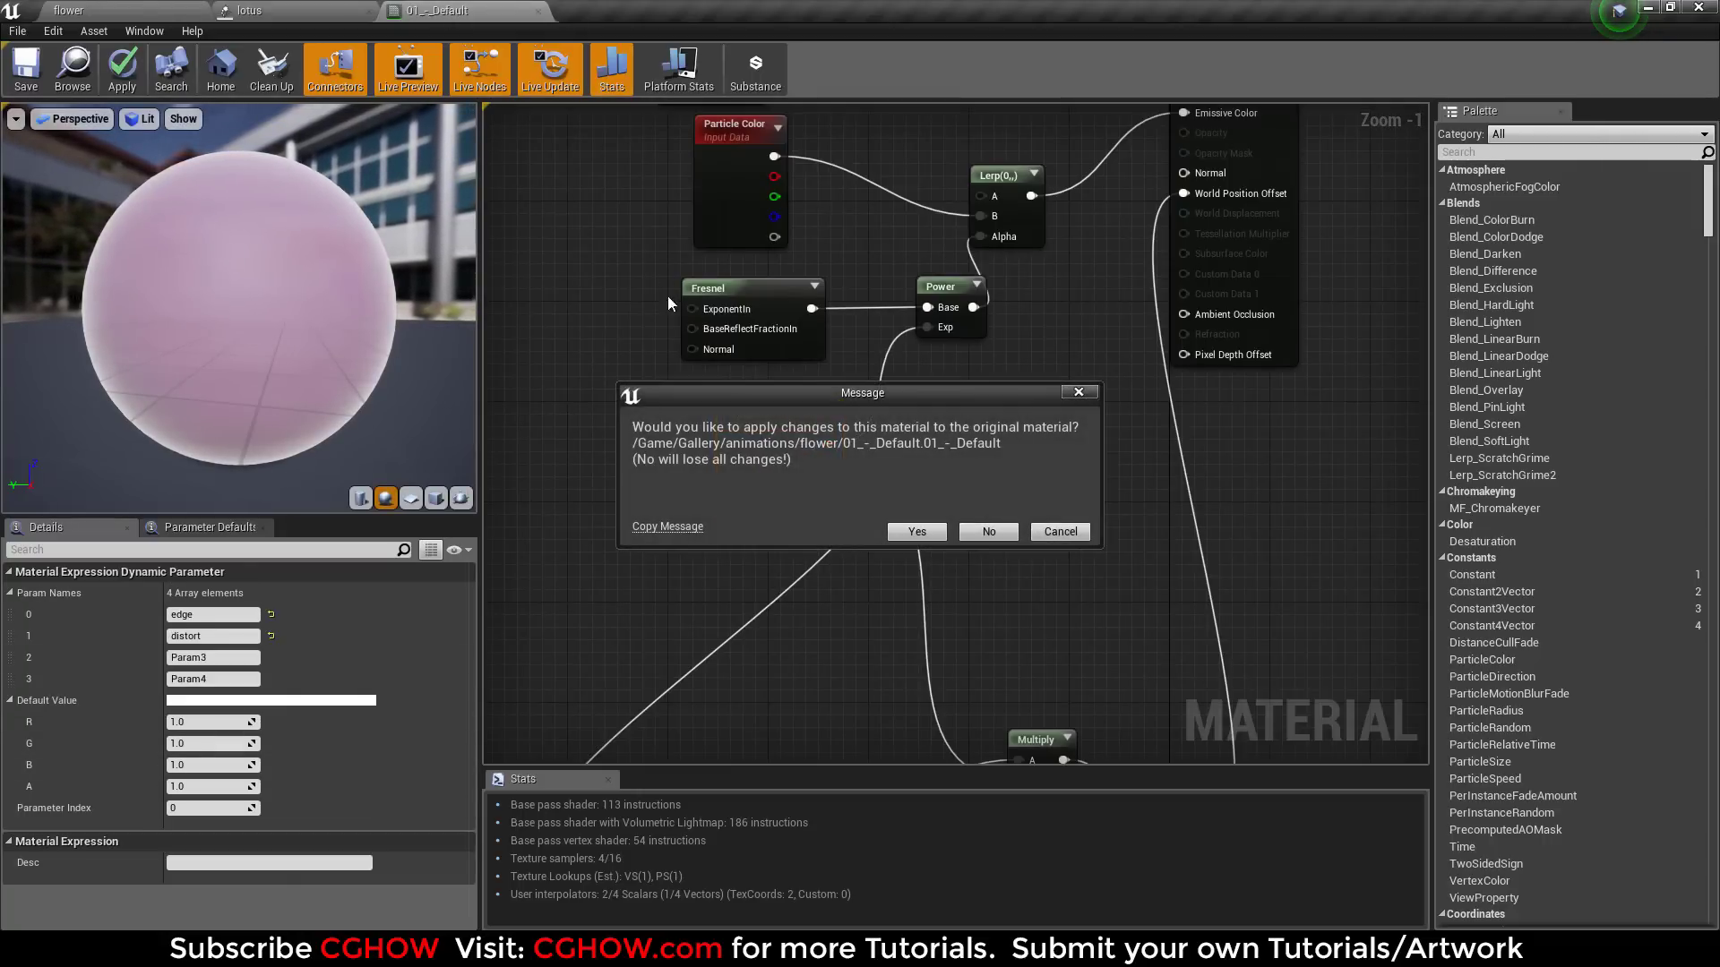
left_click(989, 532)
Step: Expand the Dynamic module's distort Constant Curve and its first two points
left_click(569, 360)
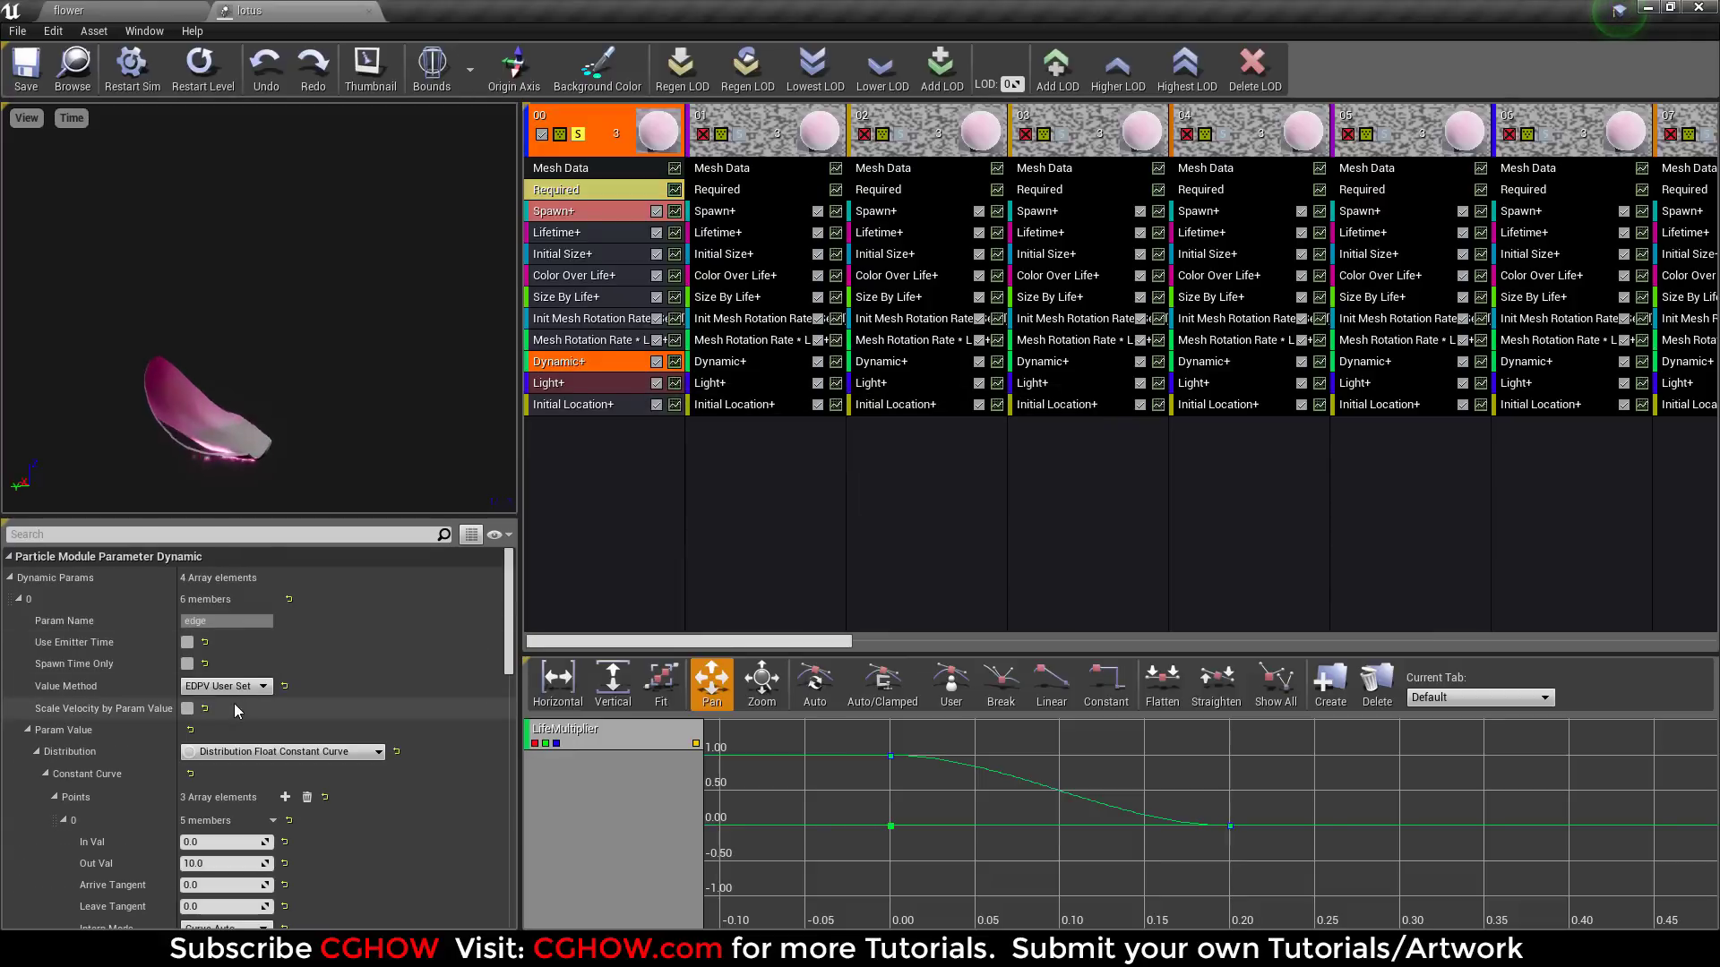
scroll(335, 713, "down", 2)
scroll(335, 713, "down", 5)
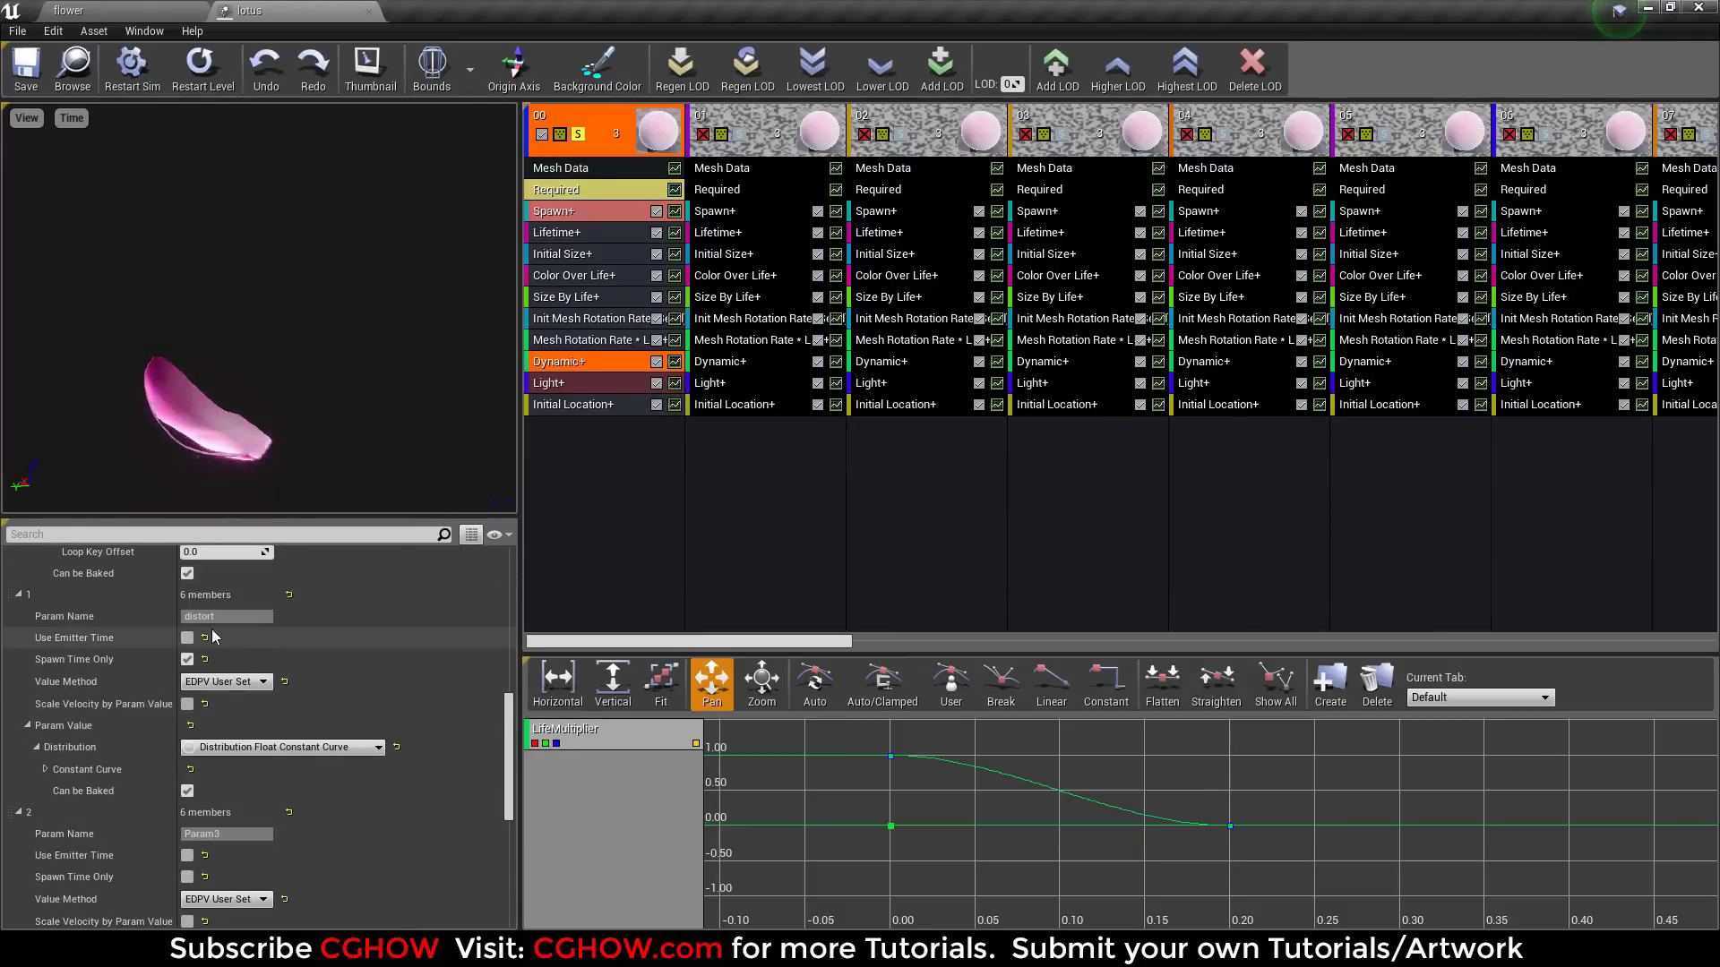
left_click(45, 769)
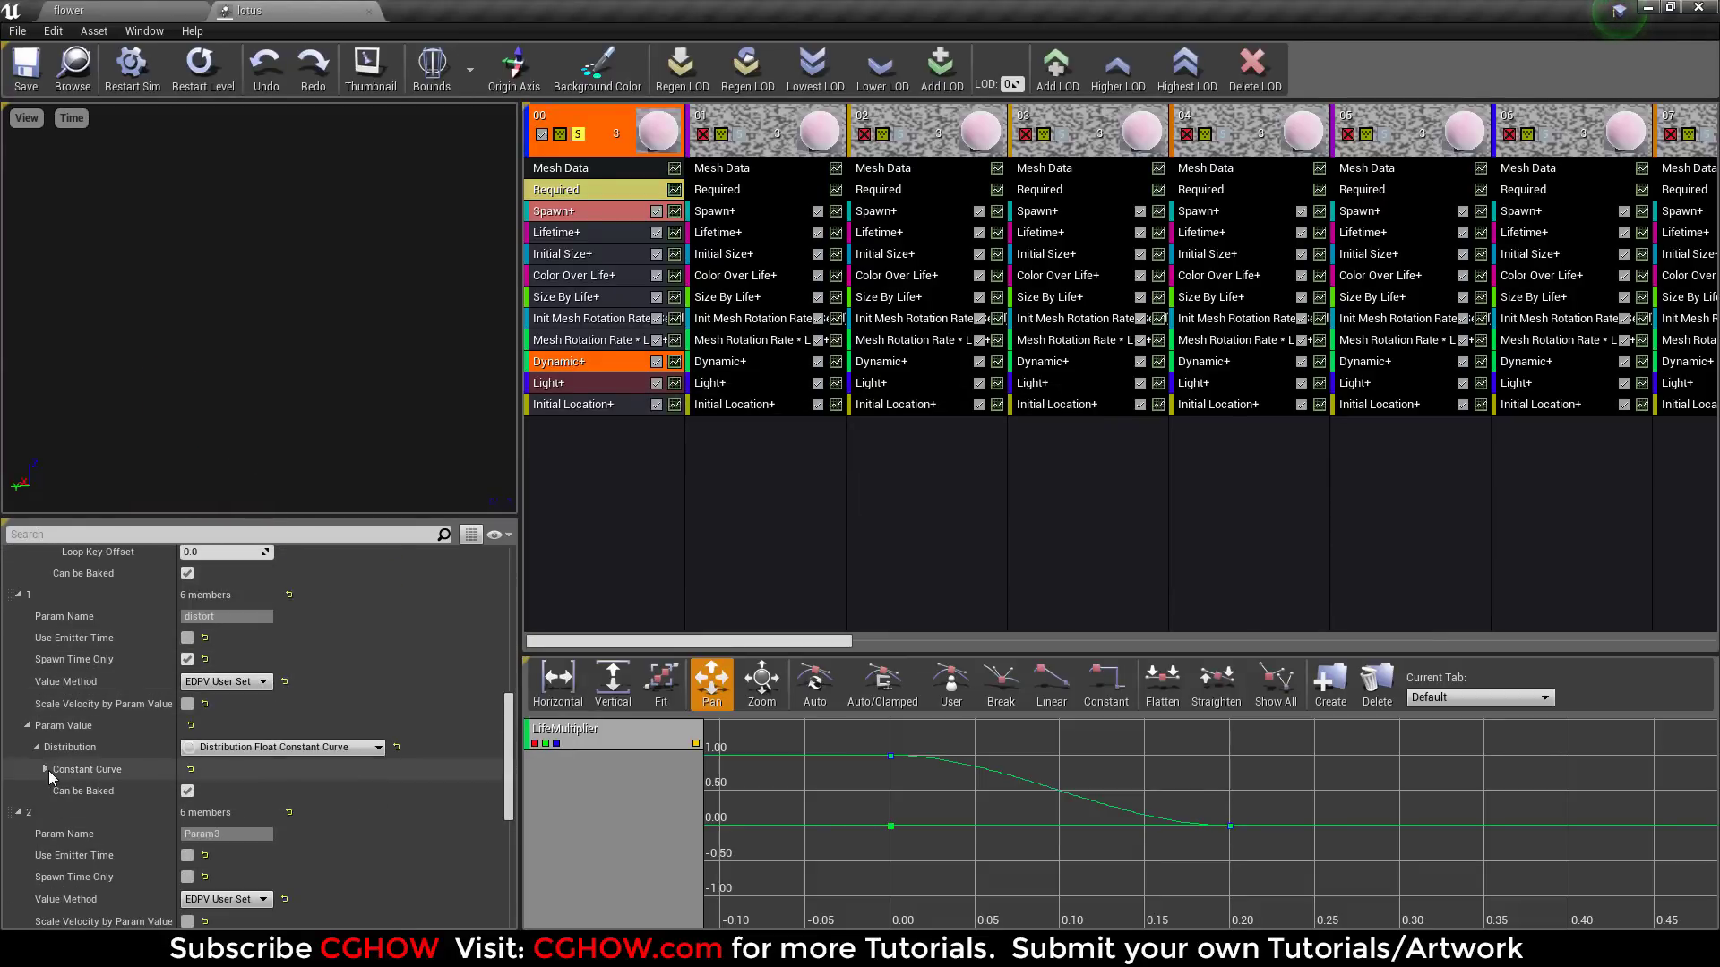
left_click(63, 837)
left_click(63, 816)
scroll(283, 817, "down", 2)
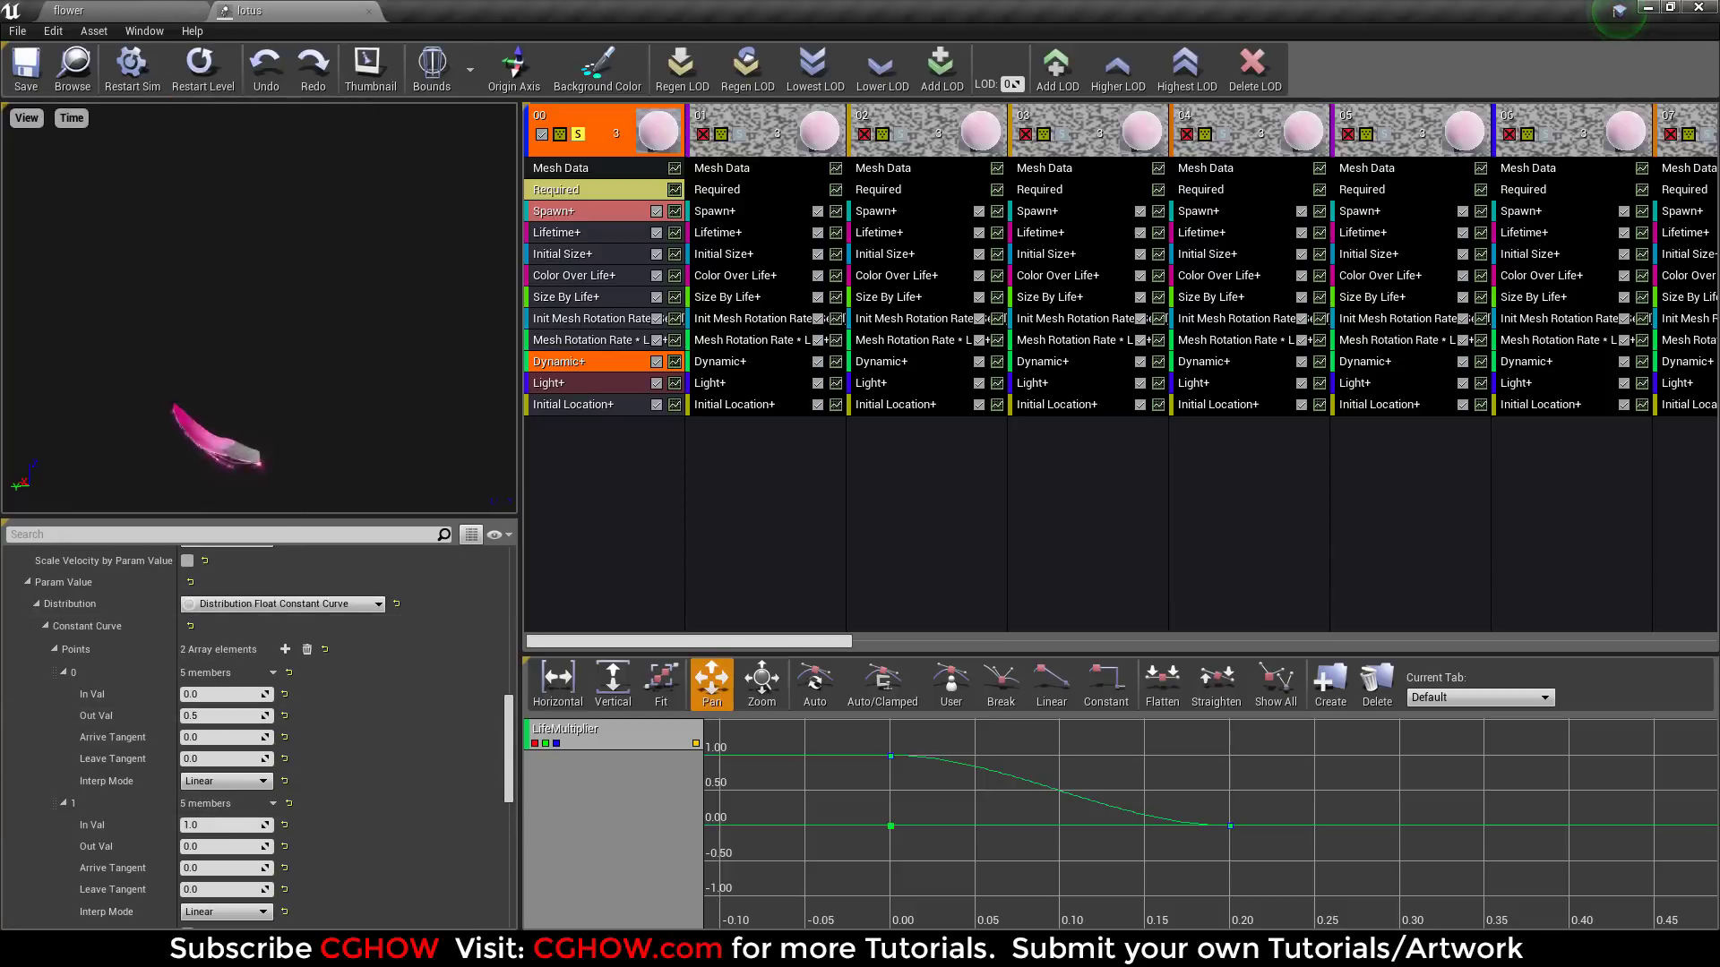
Step: Set point 0's Out Val to 5.0, then 1.0, then back to 0.5, watching the preview
left_click(210, 715)
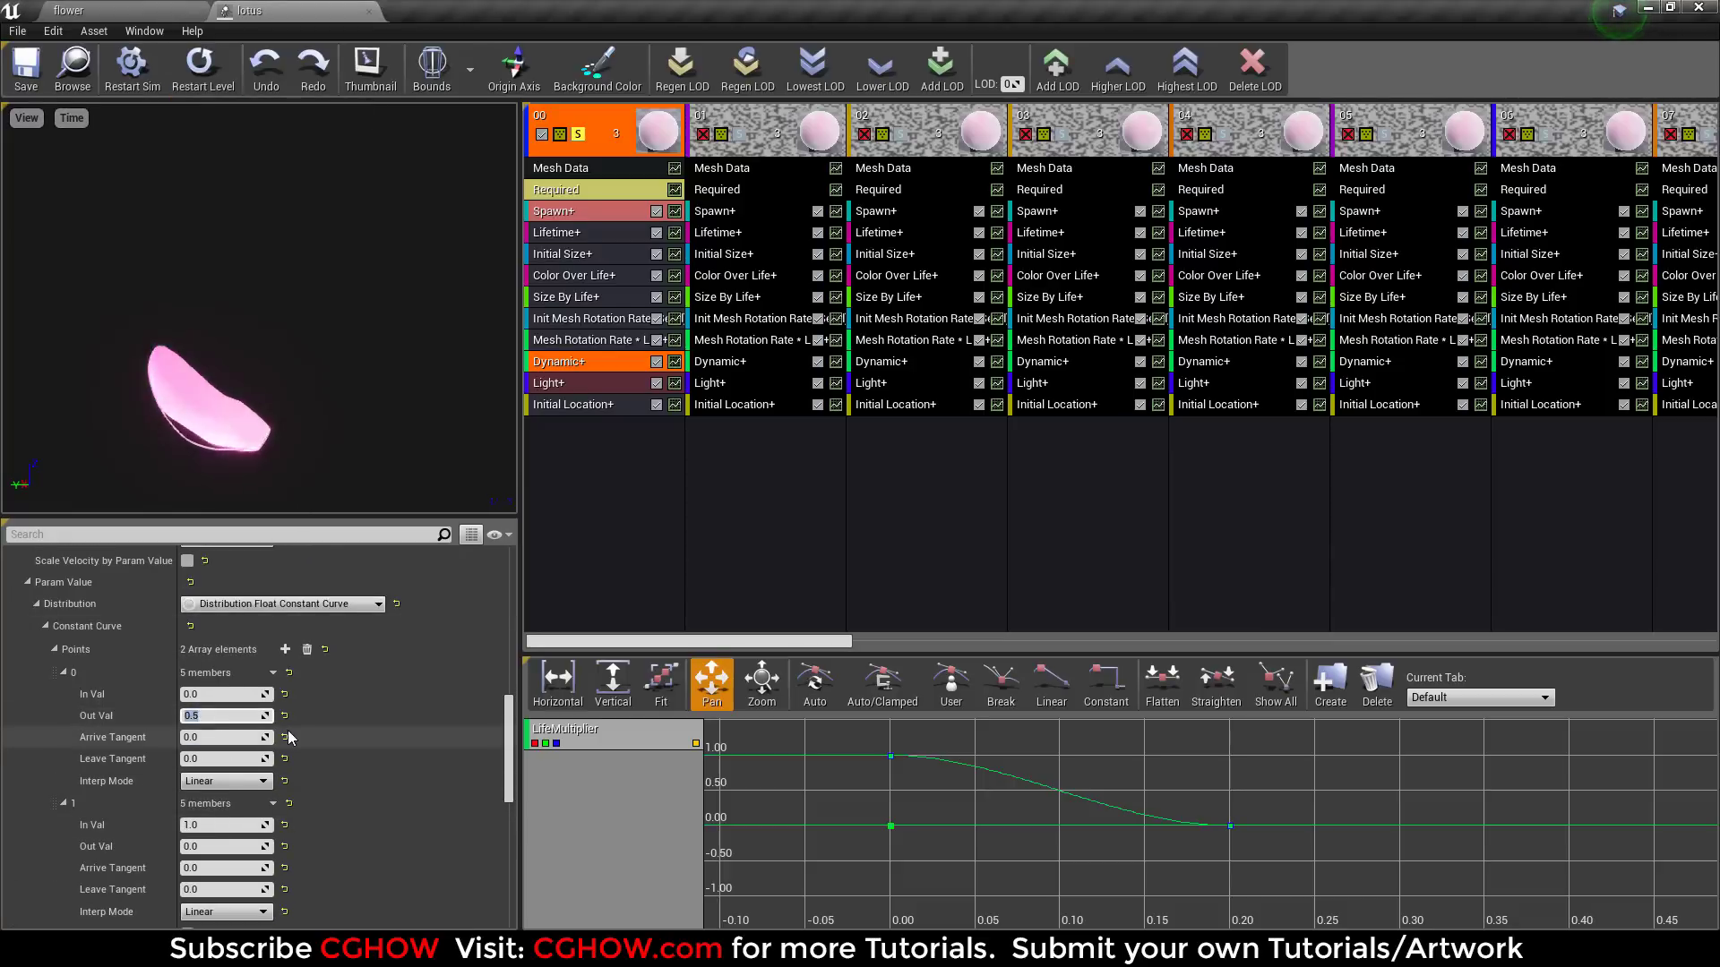
type("5")
key("Return")
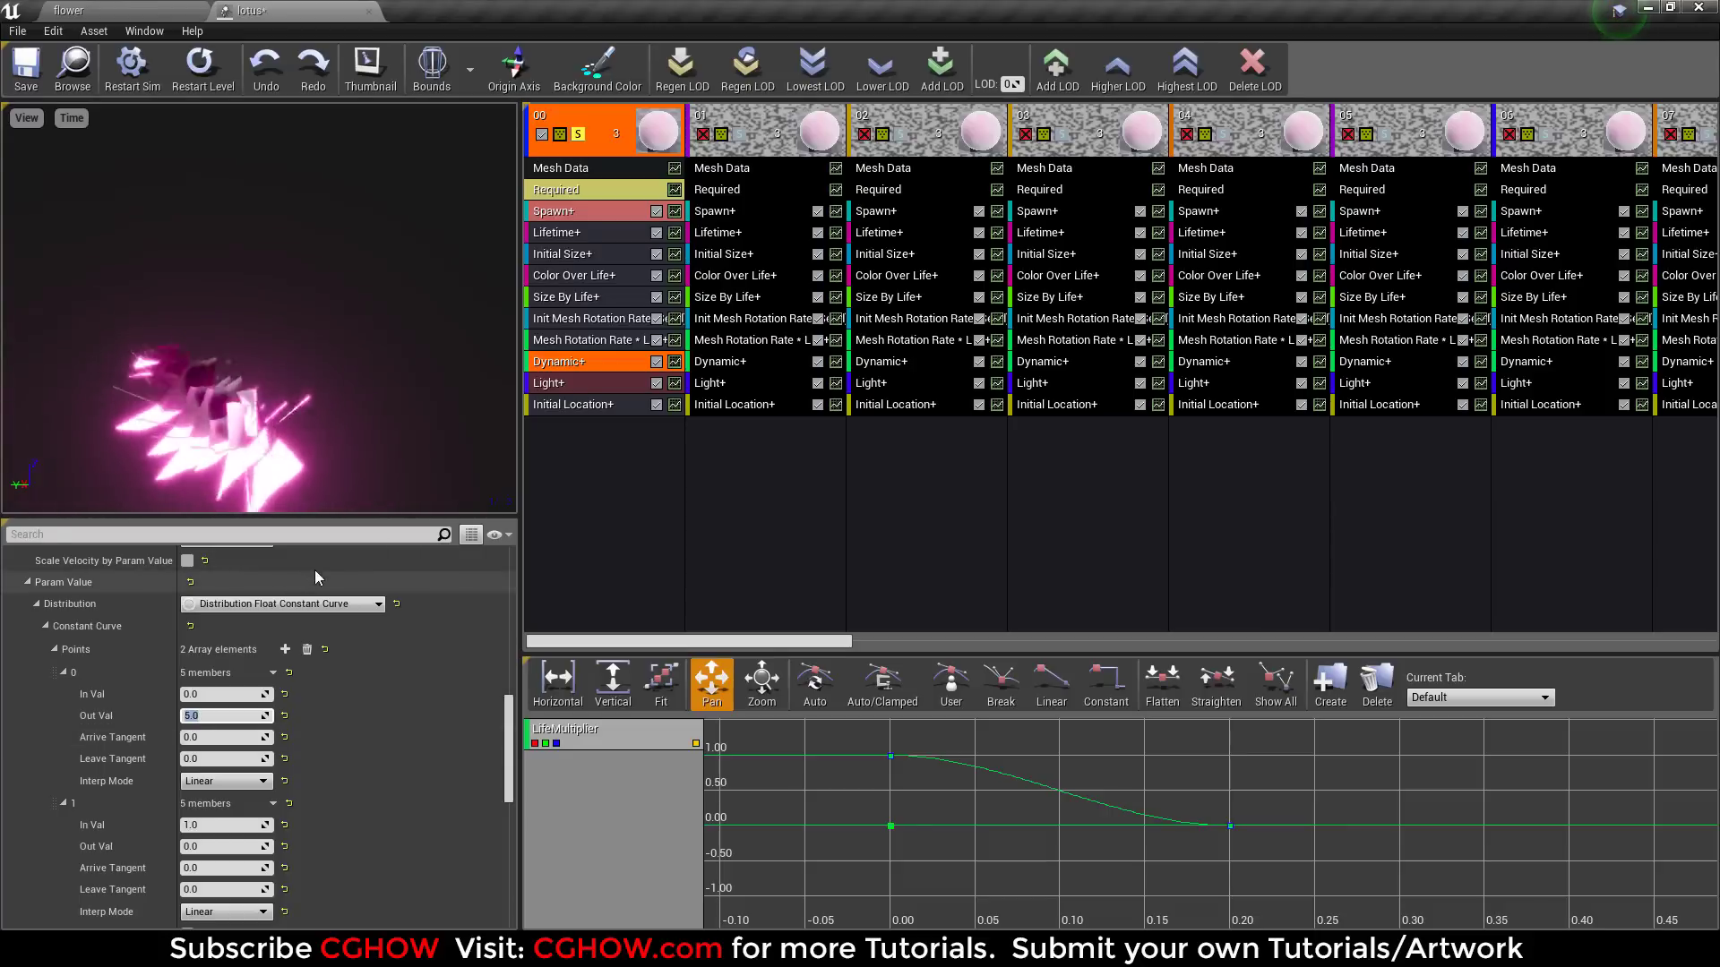
left_click_drag(281, 423, 328, 415)
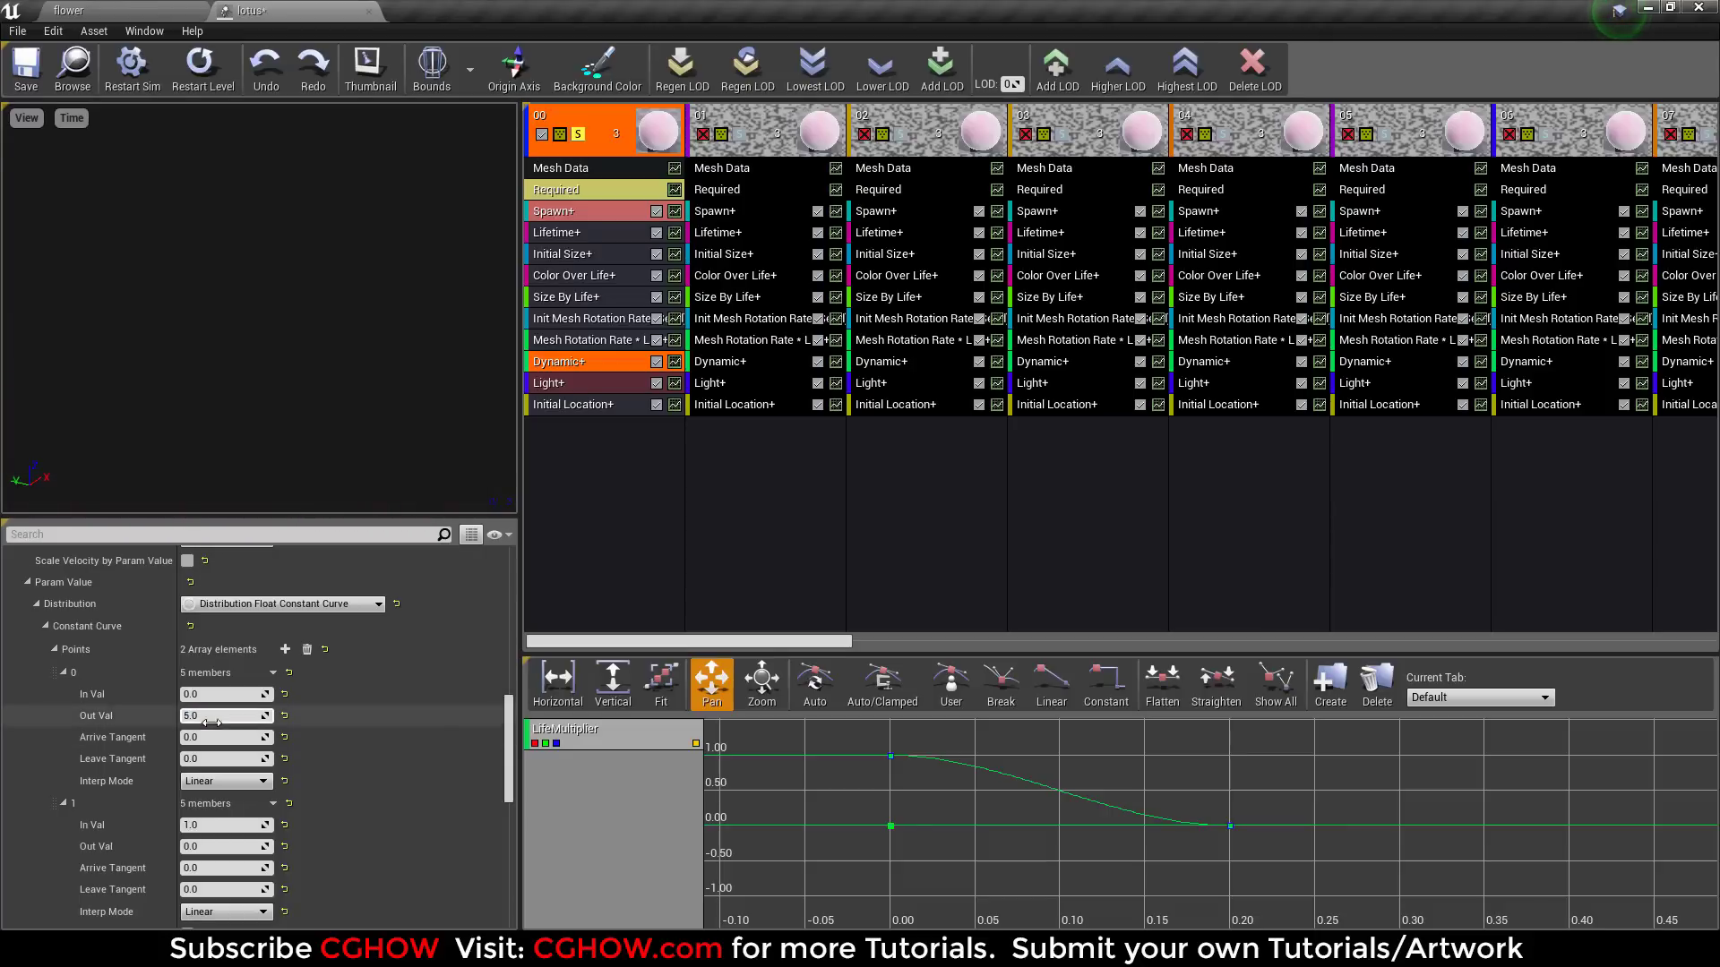
type("1")
key("Return")
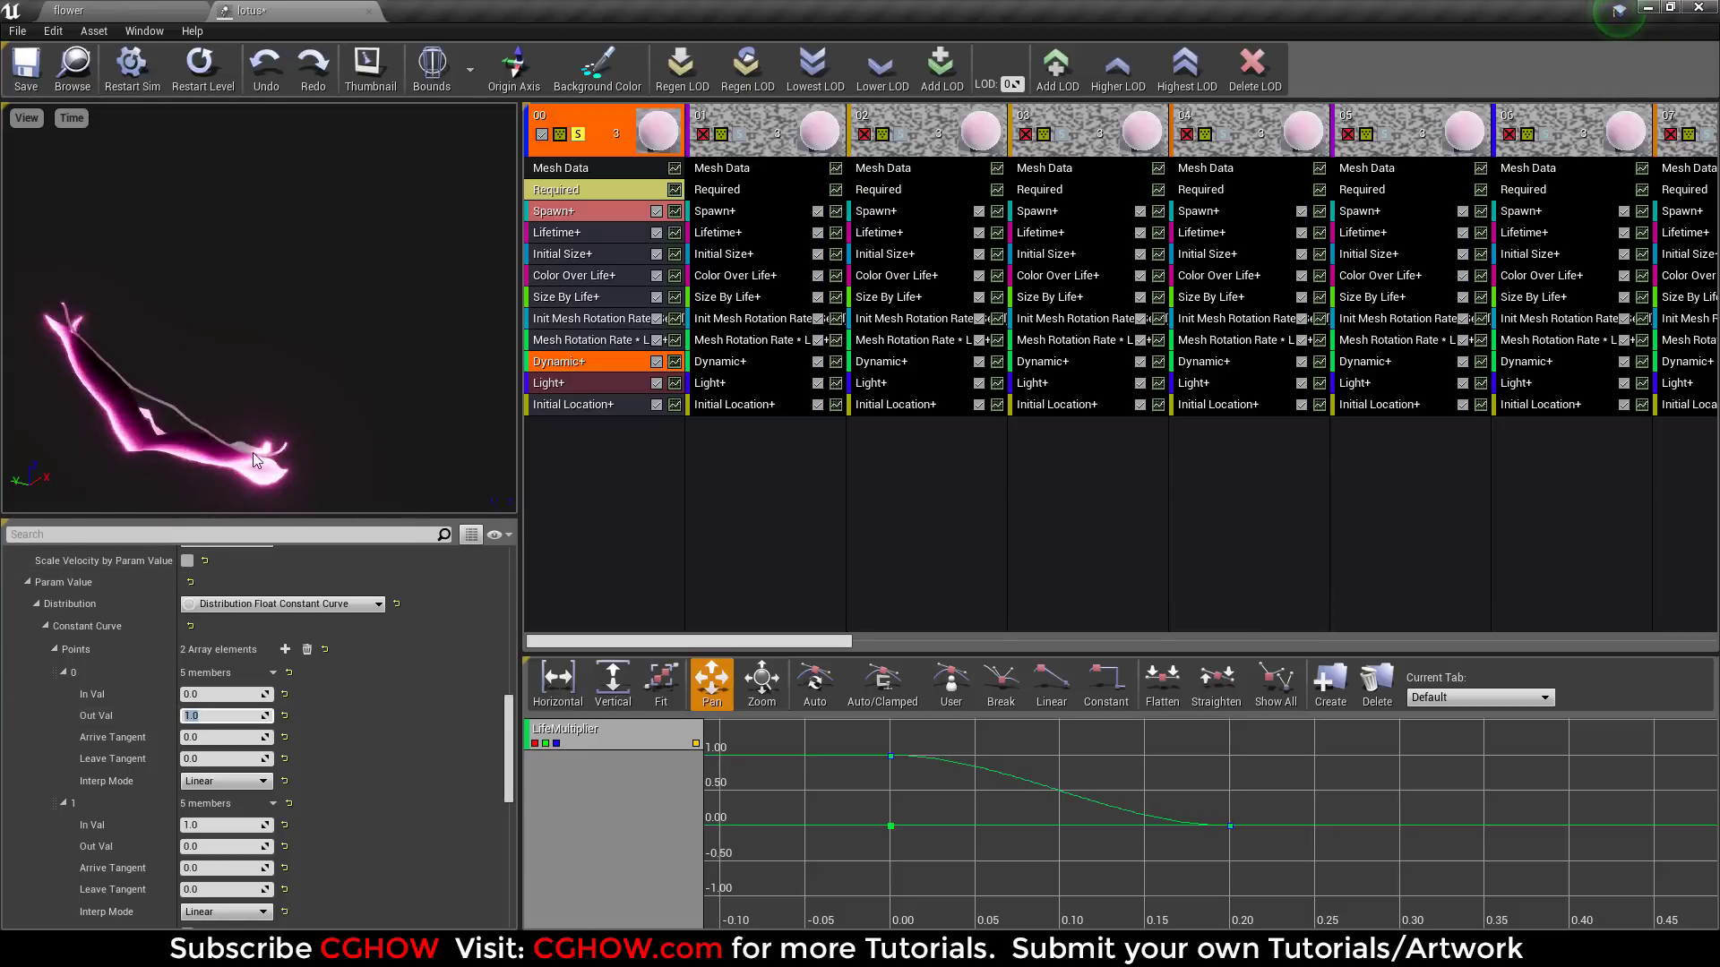
left_click_drag(297, 396, 317, 394)
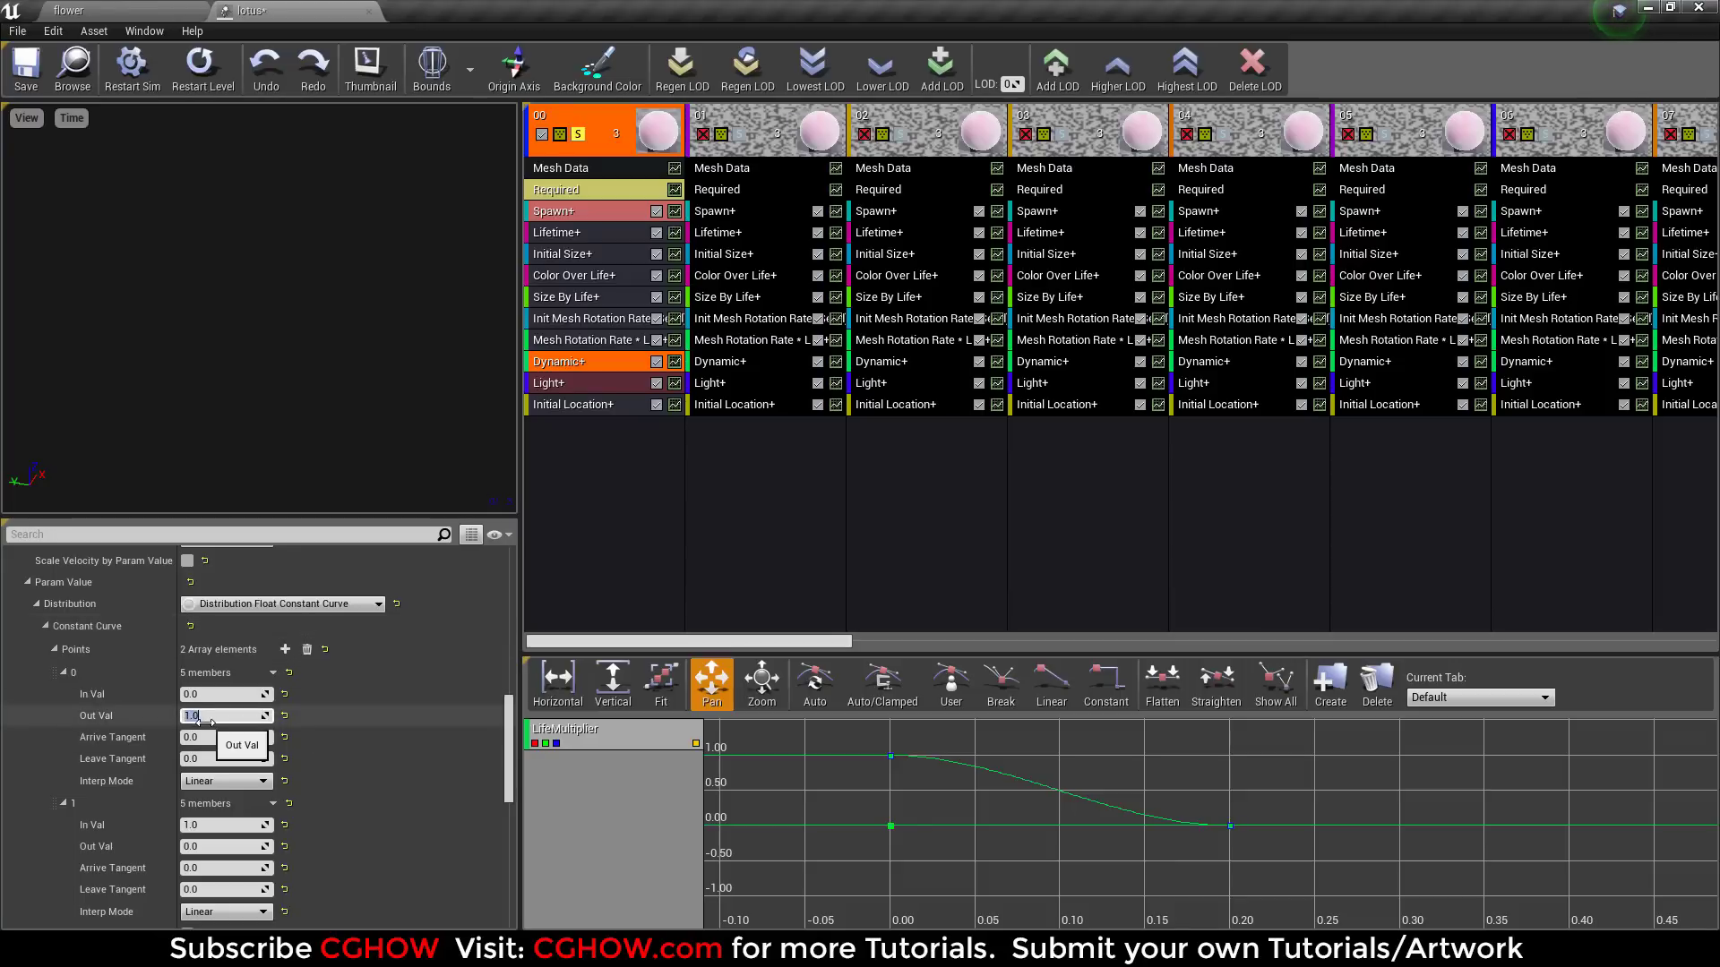
key("Return")
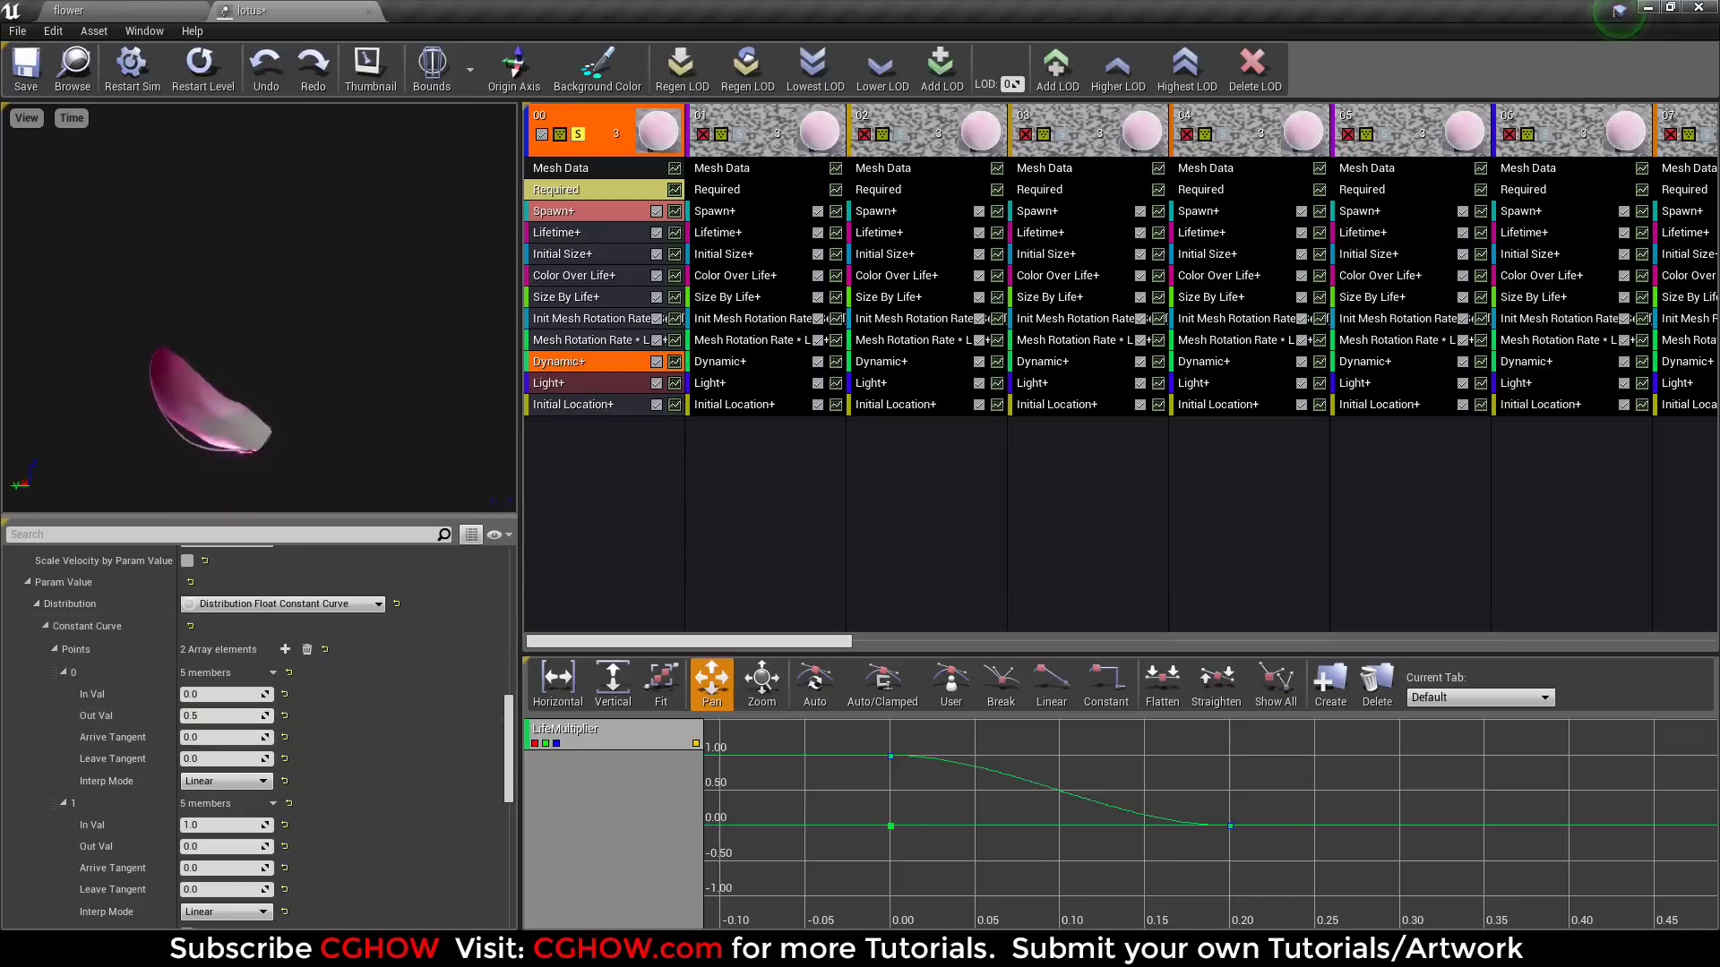
Step: Review emitter 00's Required settings and its Spawn module's first burst entry
left_click(584, 191)
scroll(271, 670, "up", 15)
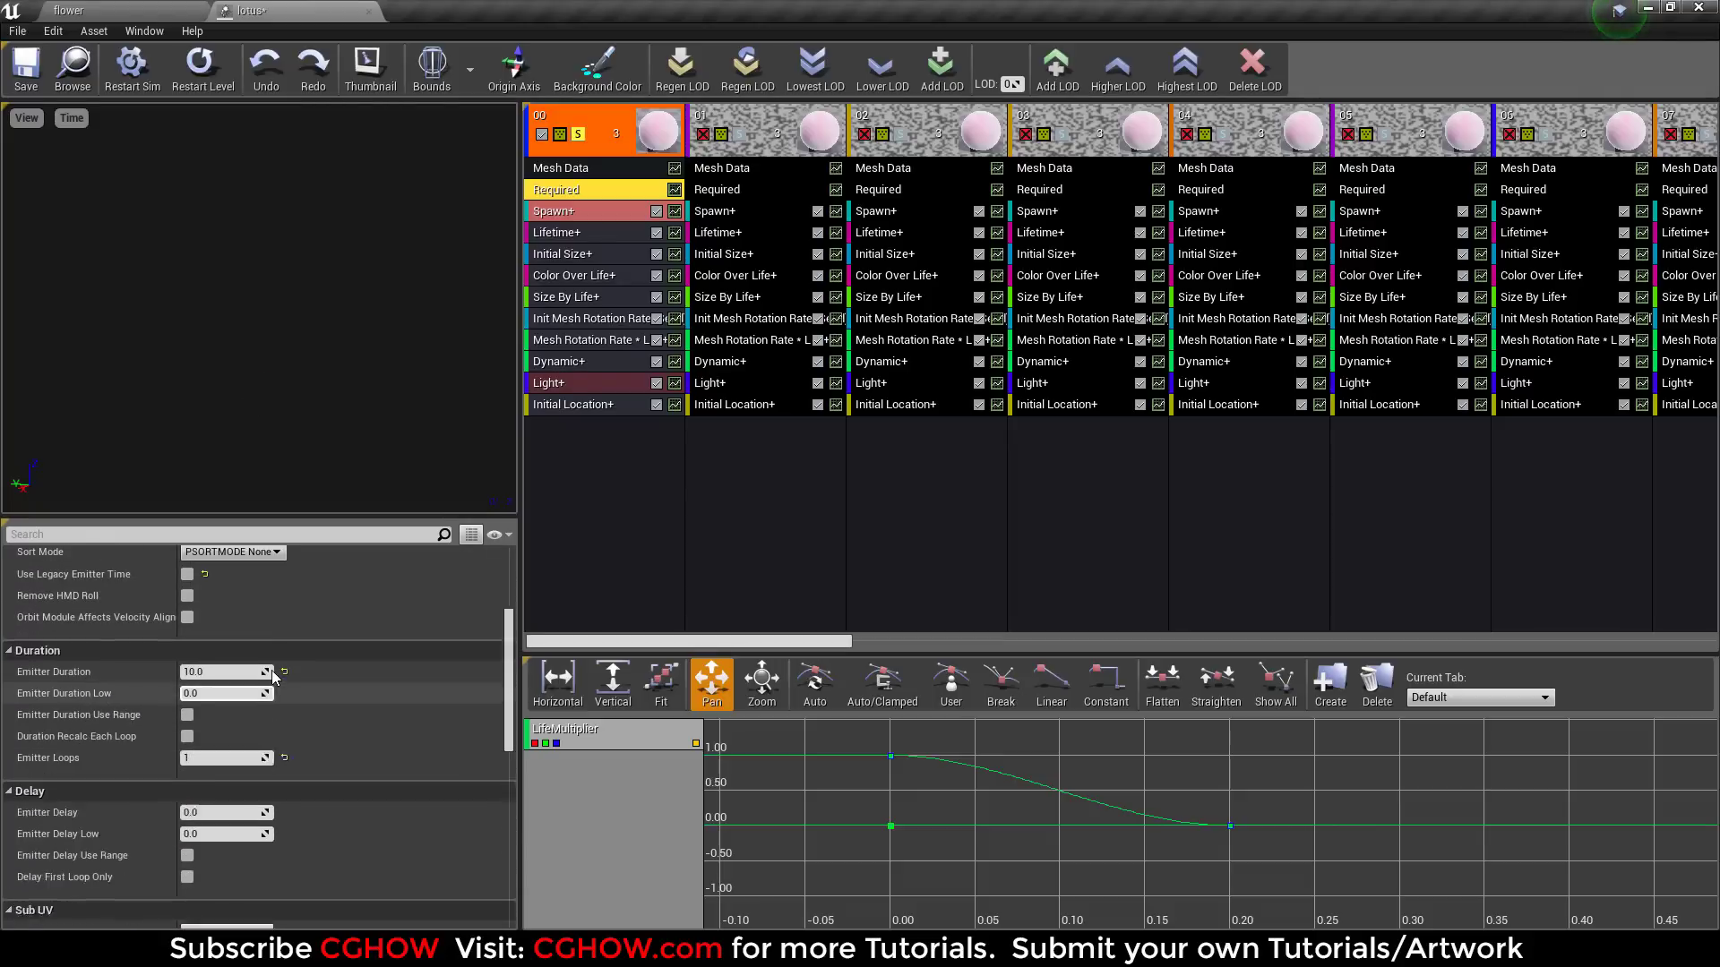
scroll(271, 670, "up", 5)
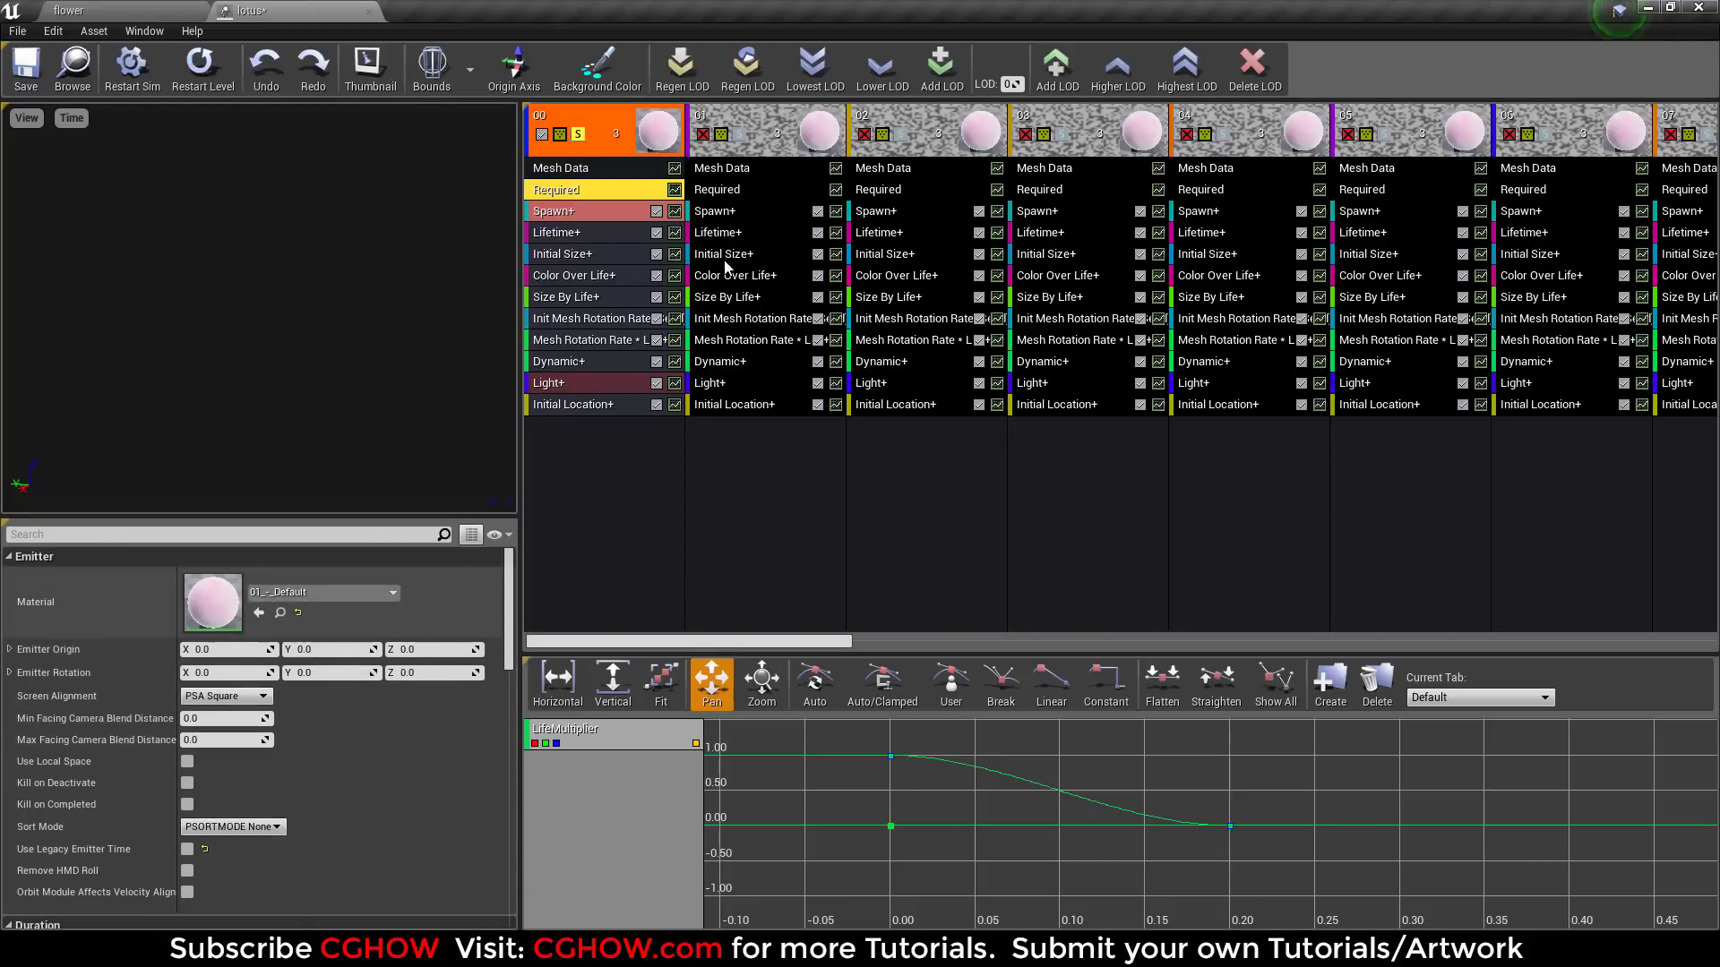
left_click(615, 217)
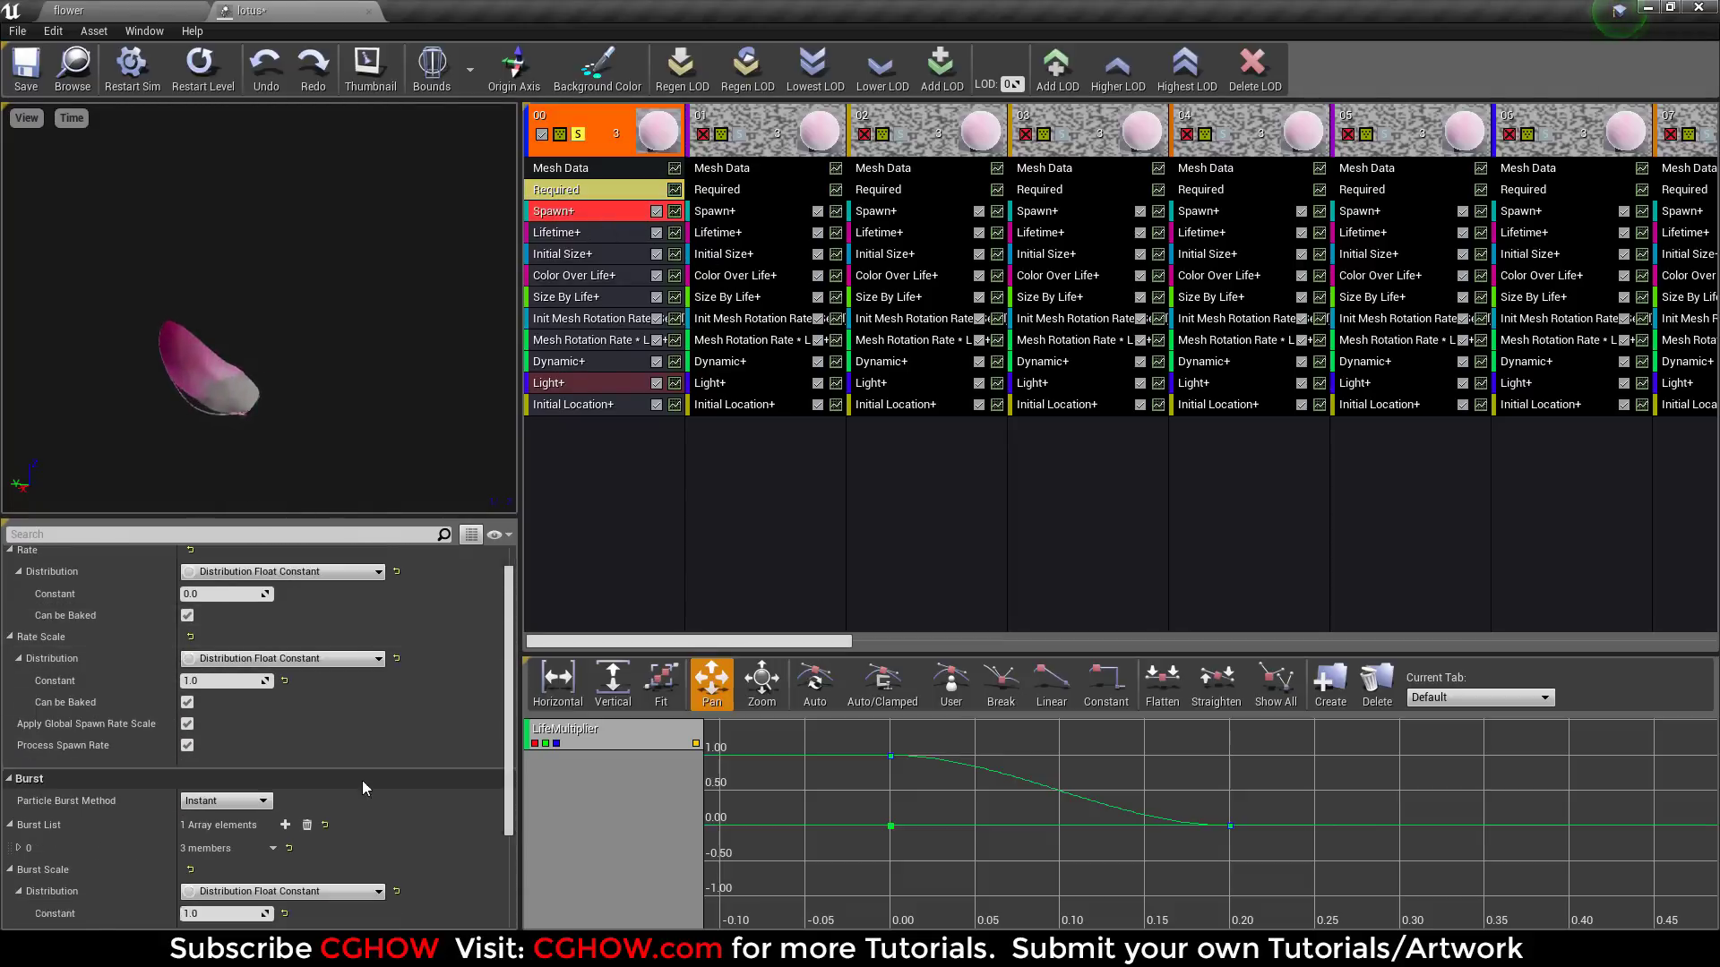
scroll(362, 782, "down", 3)
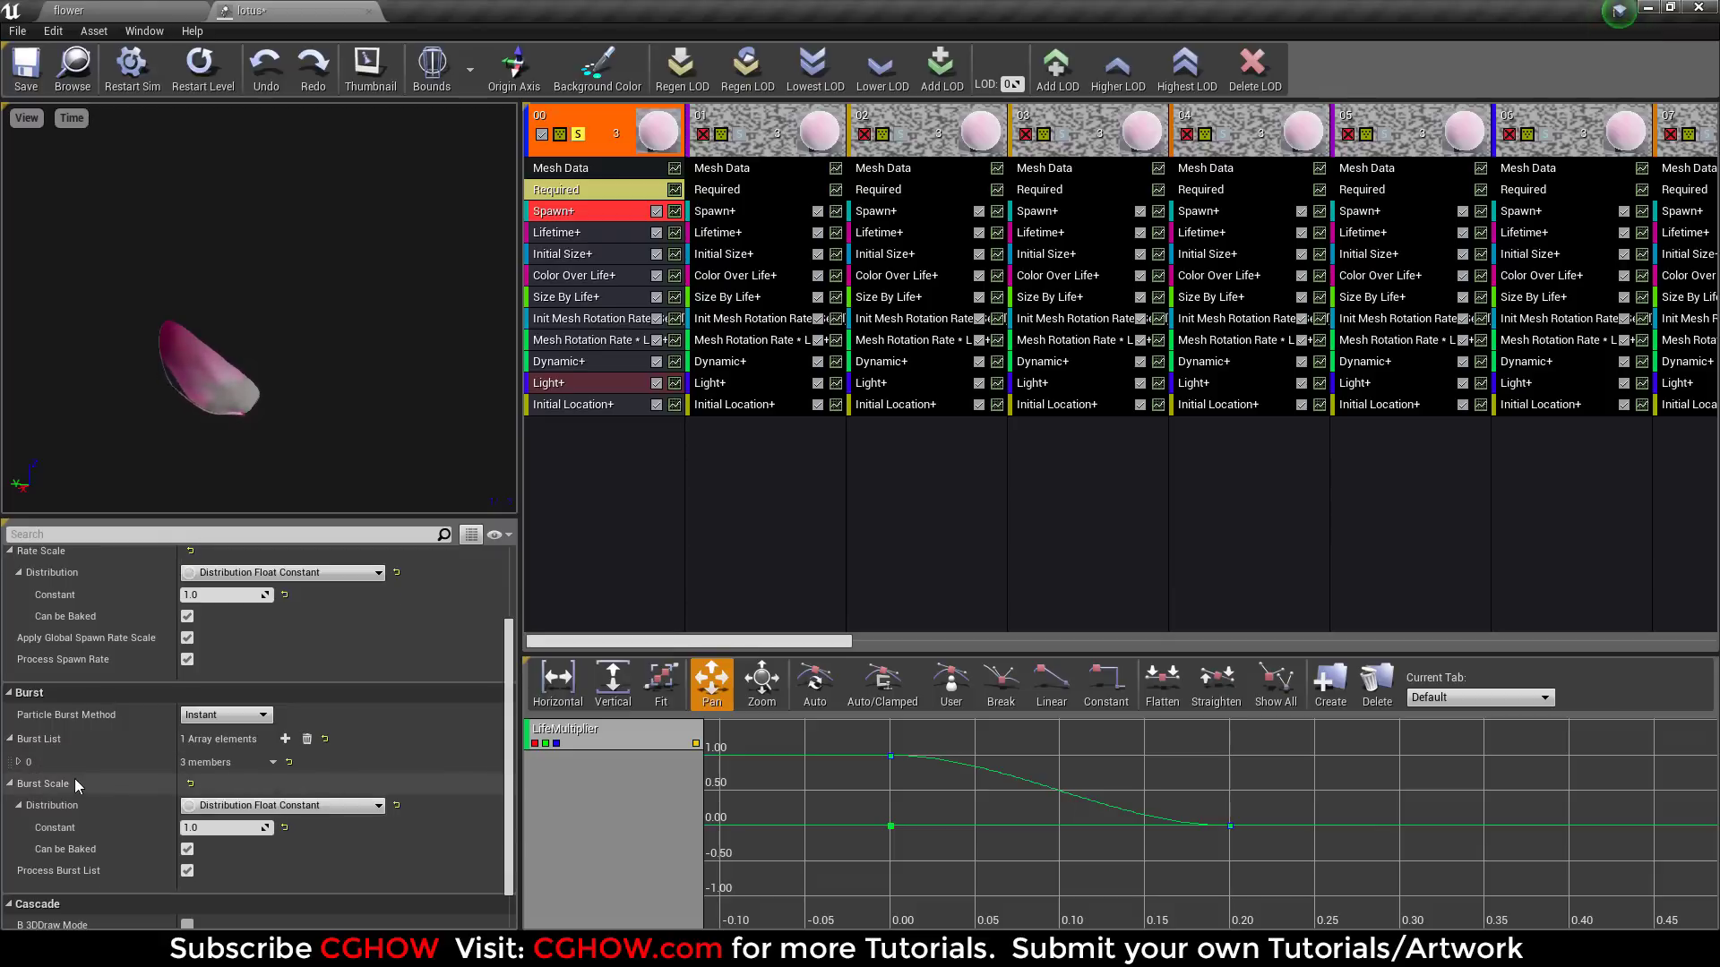
left_click(18, 763)
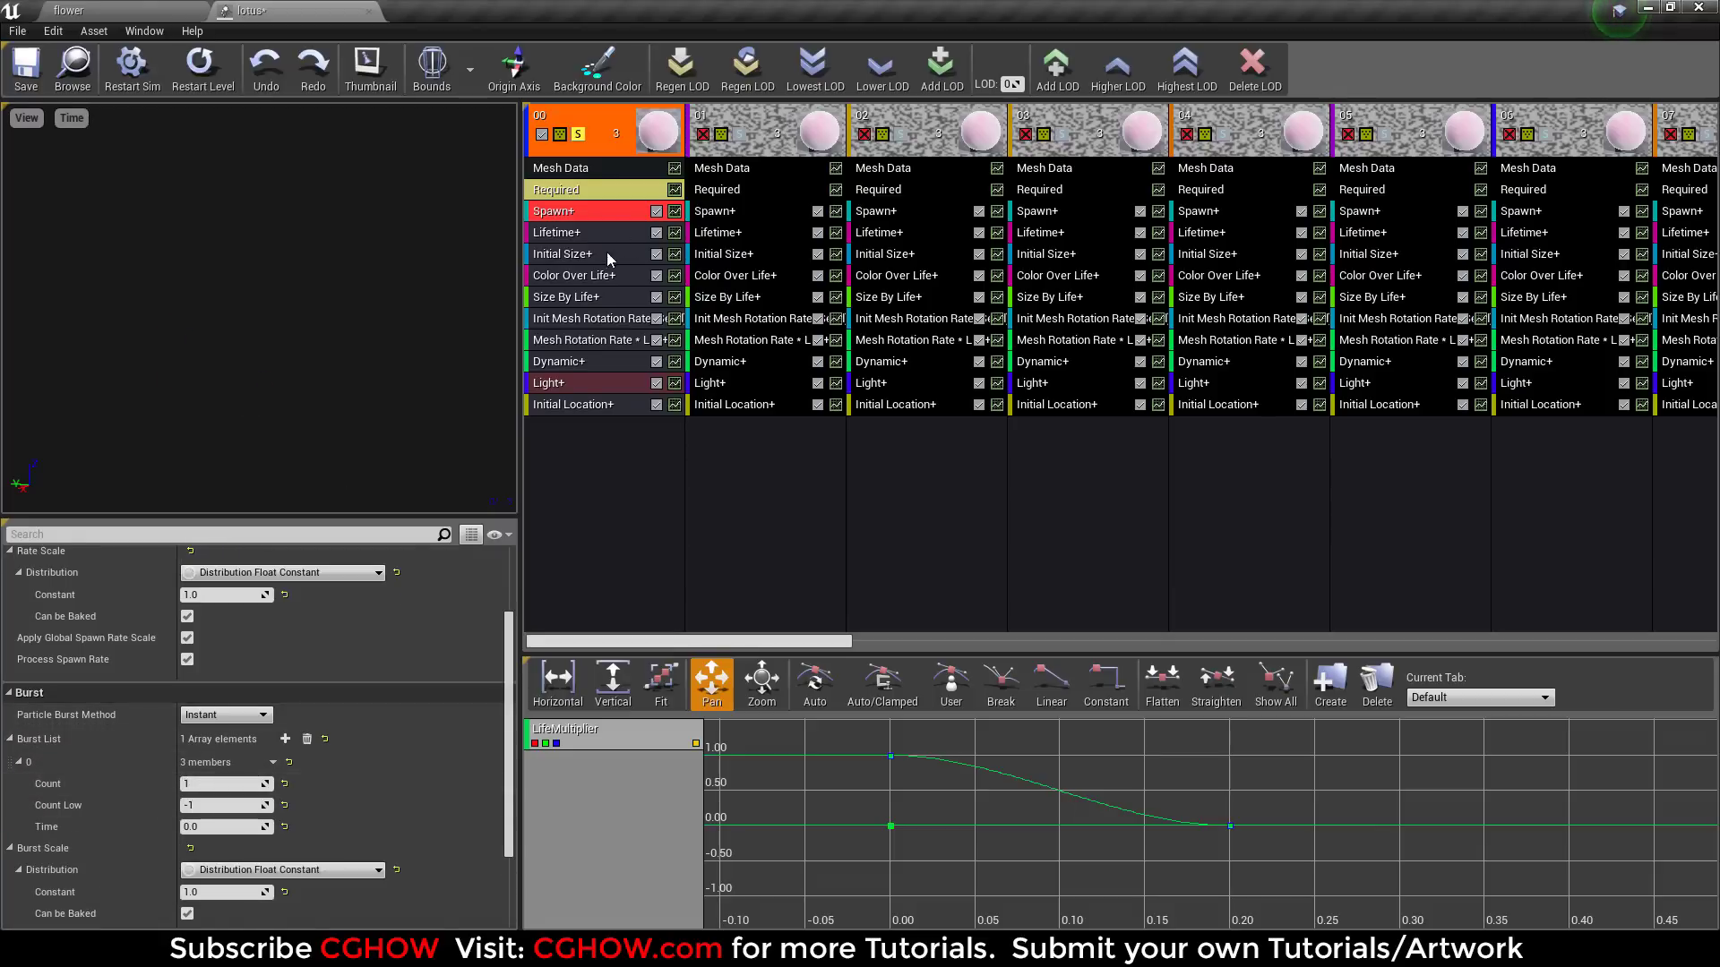
Step: Review Lifetime, Initial Size, Color Over Life and Size By Life, then replay the effect
left_click(588, 233)
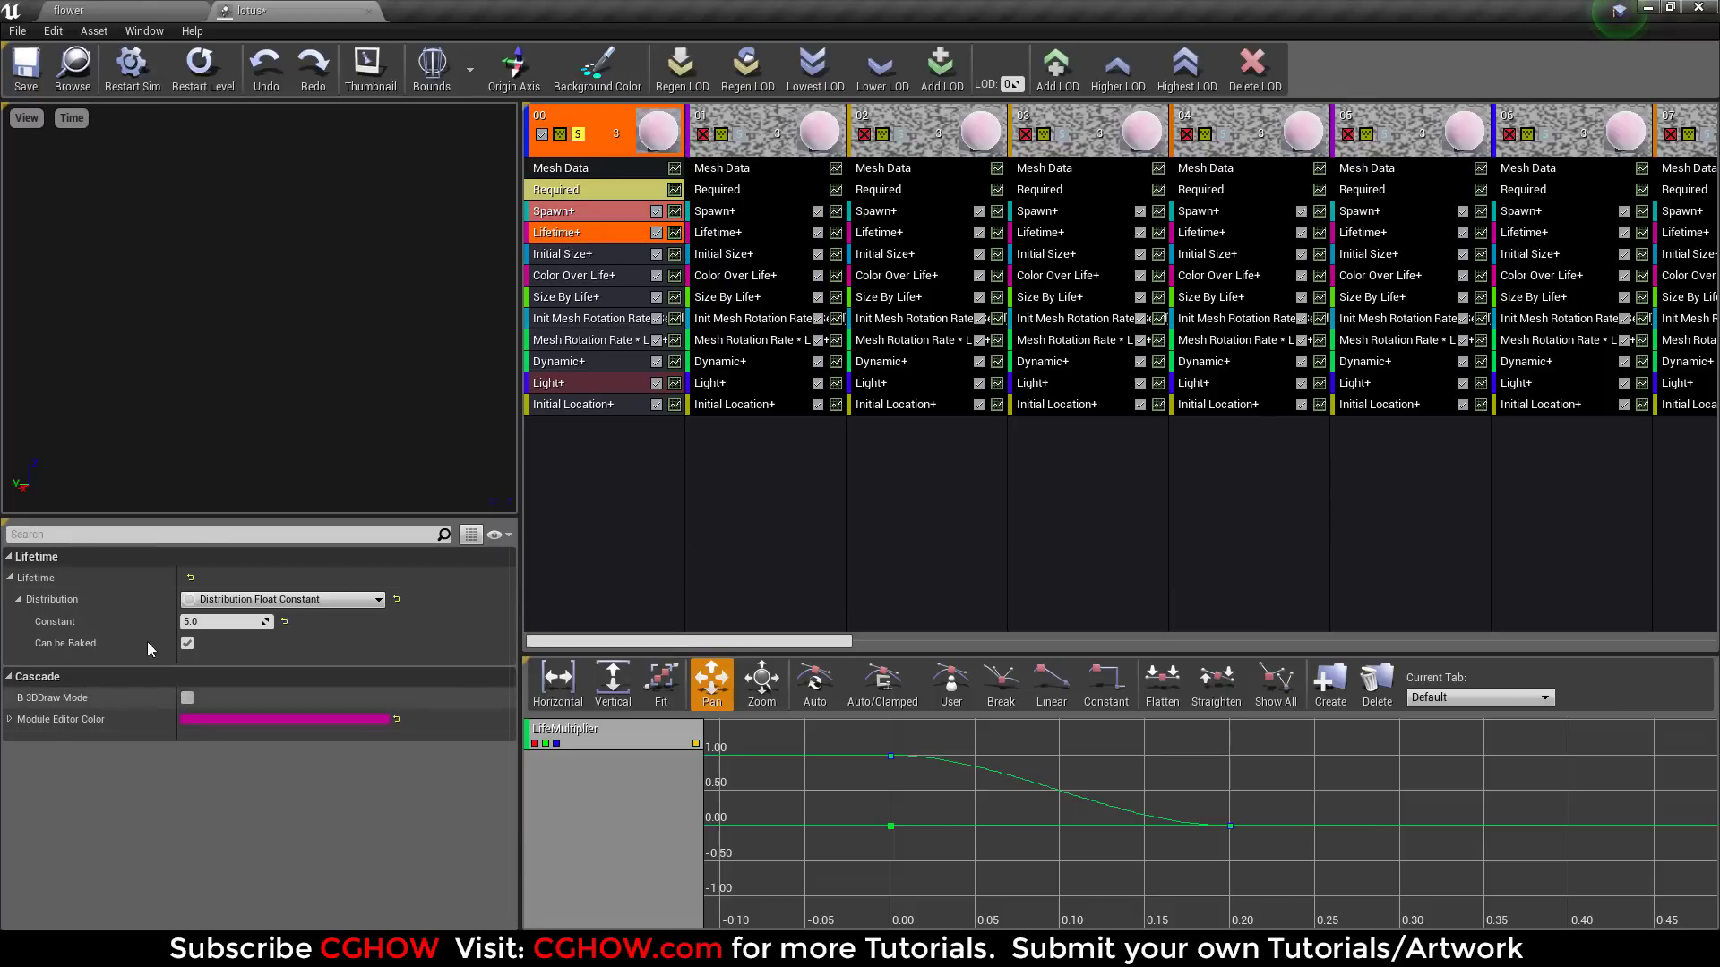
left_click(599, 251)
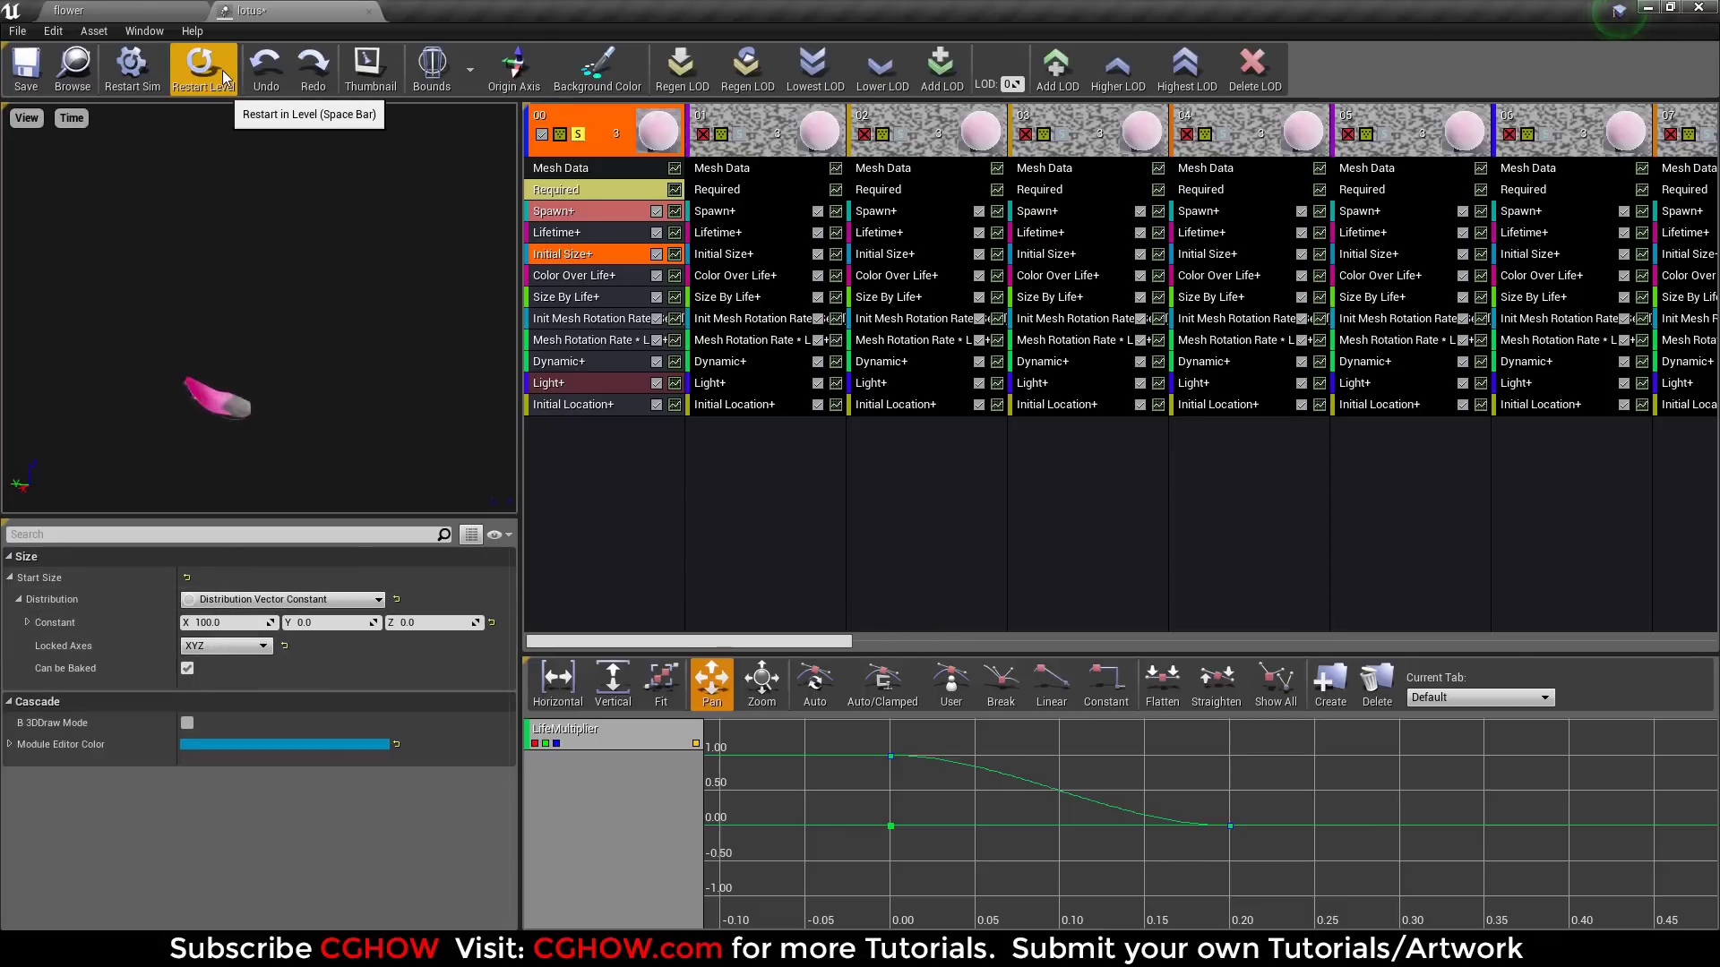
left_click(602, 277)
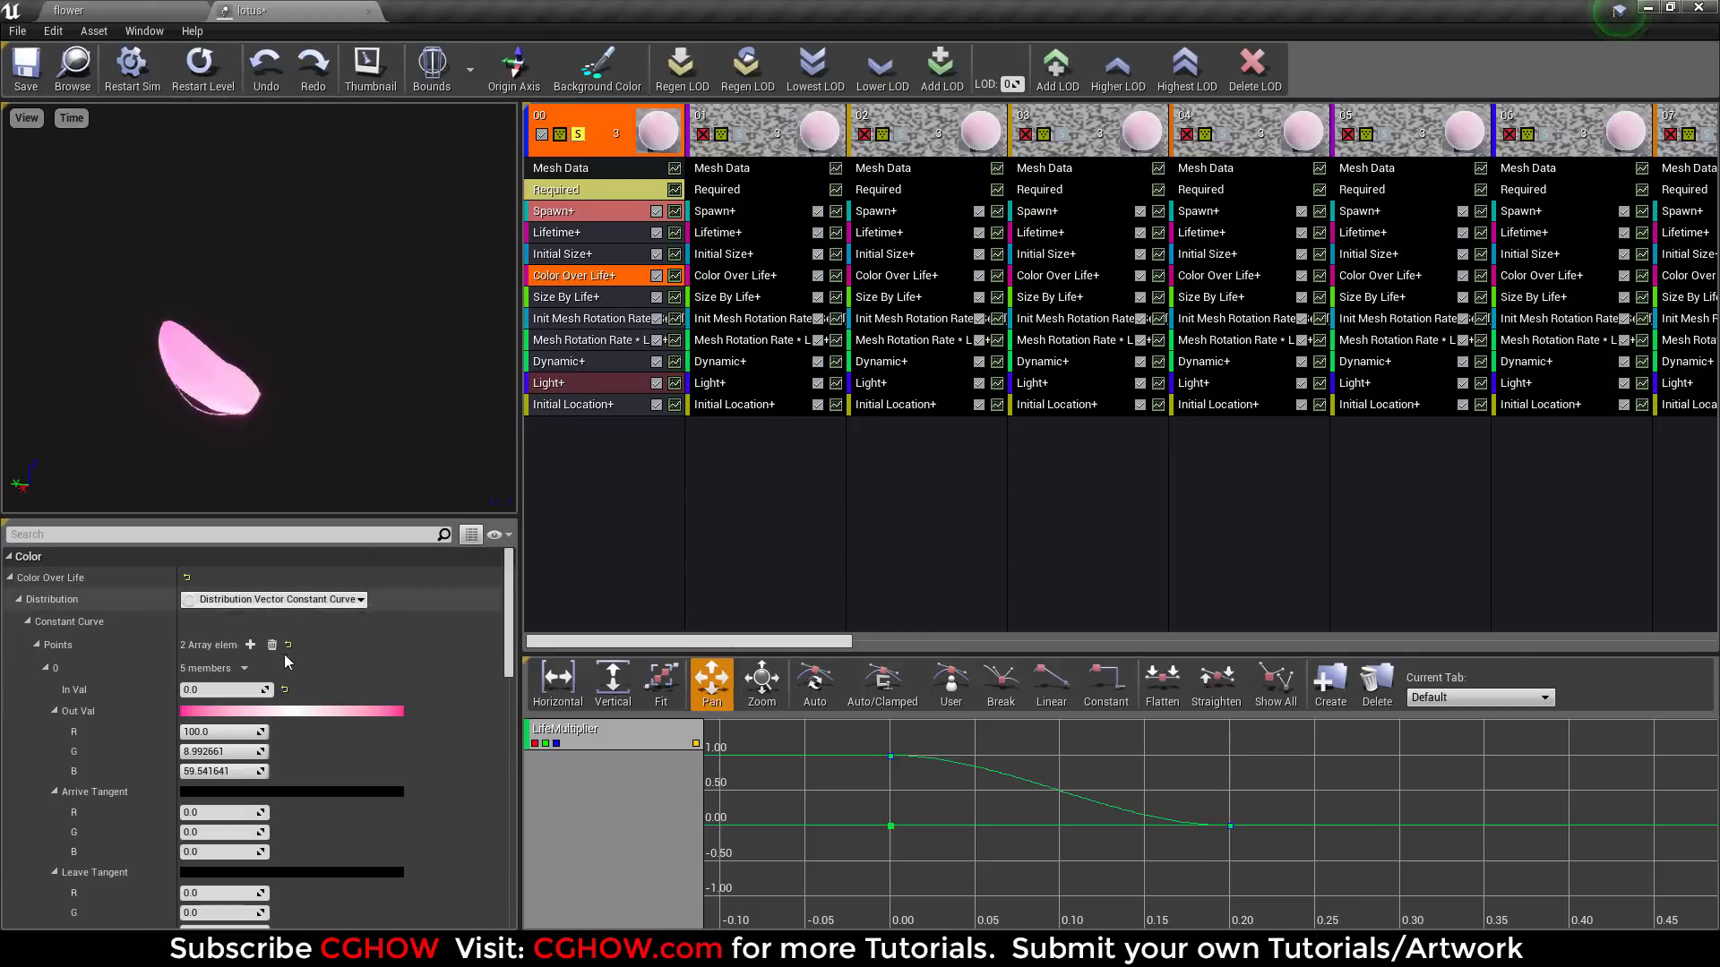
left_click(575, 300)
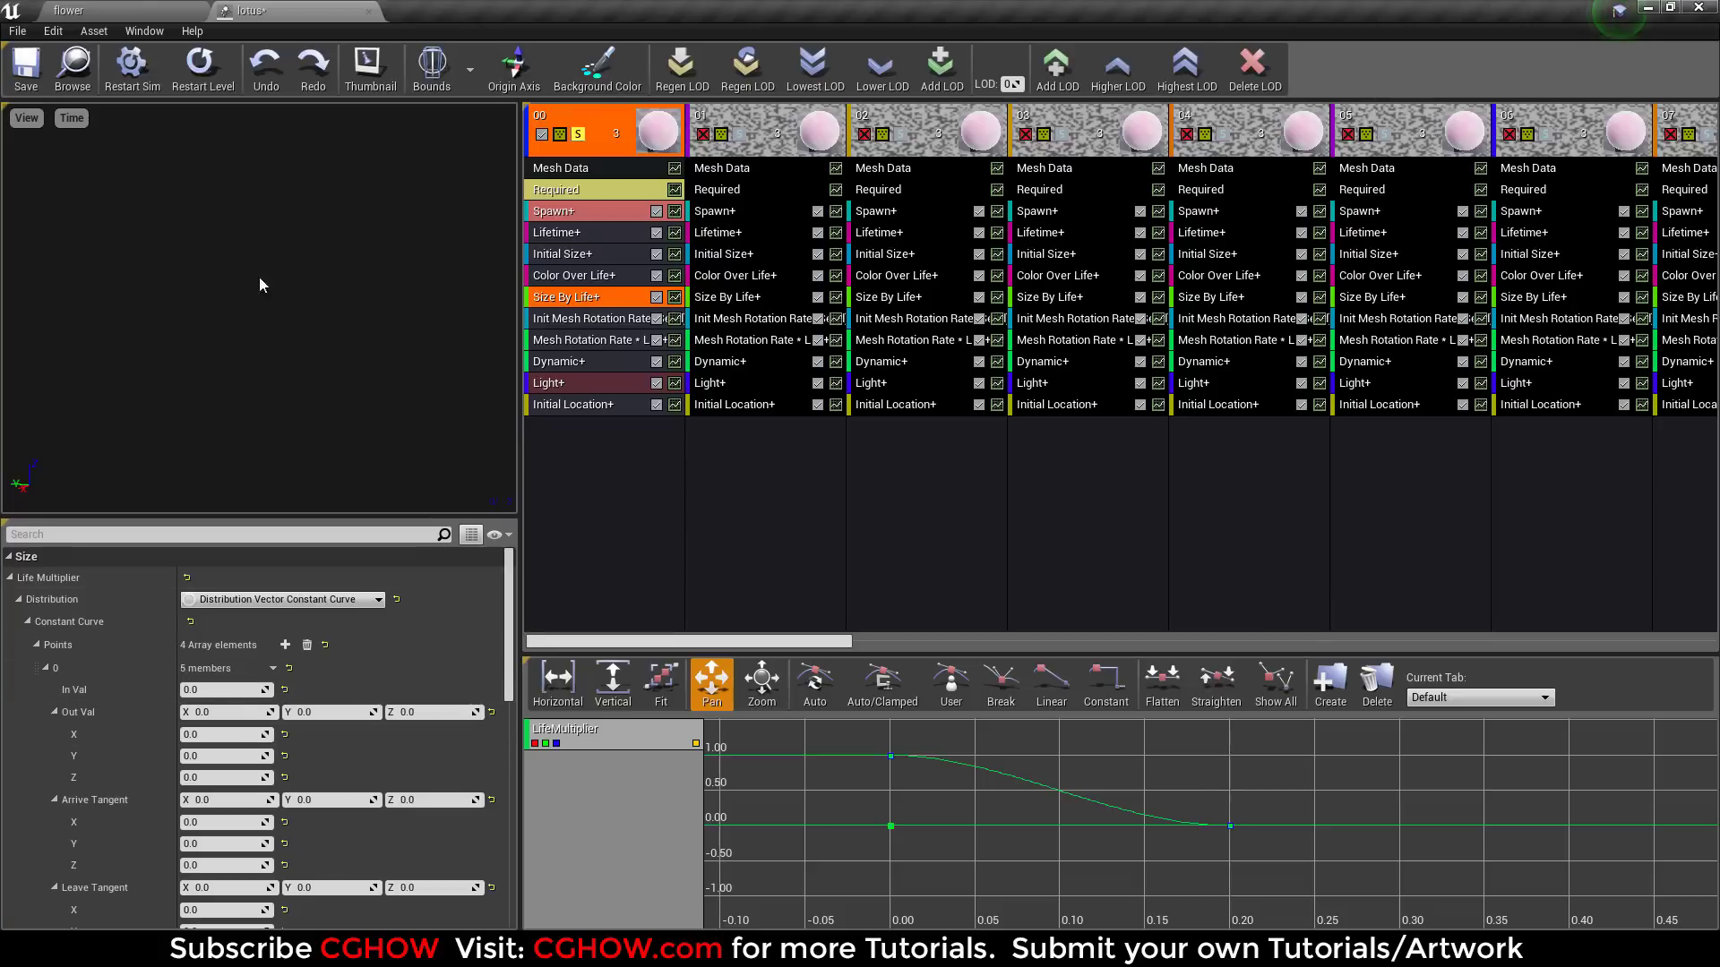
left_click(203, 67)
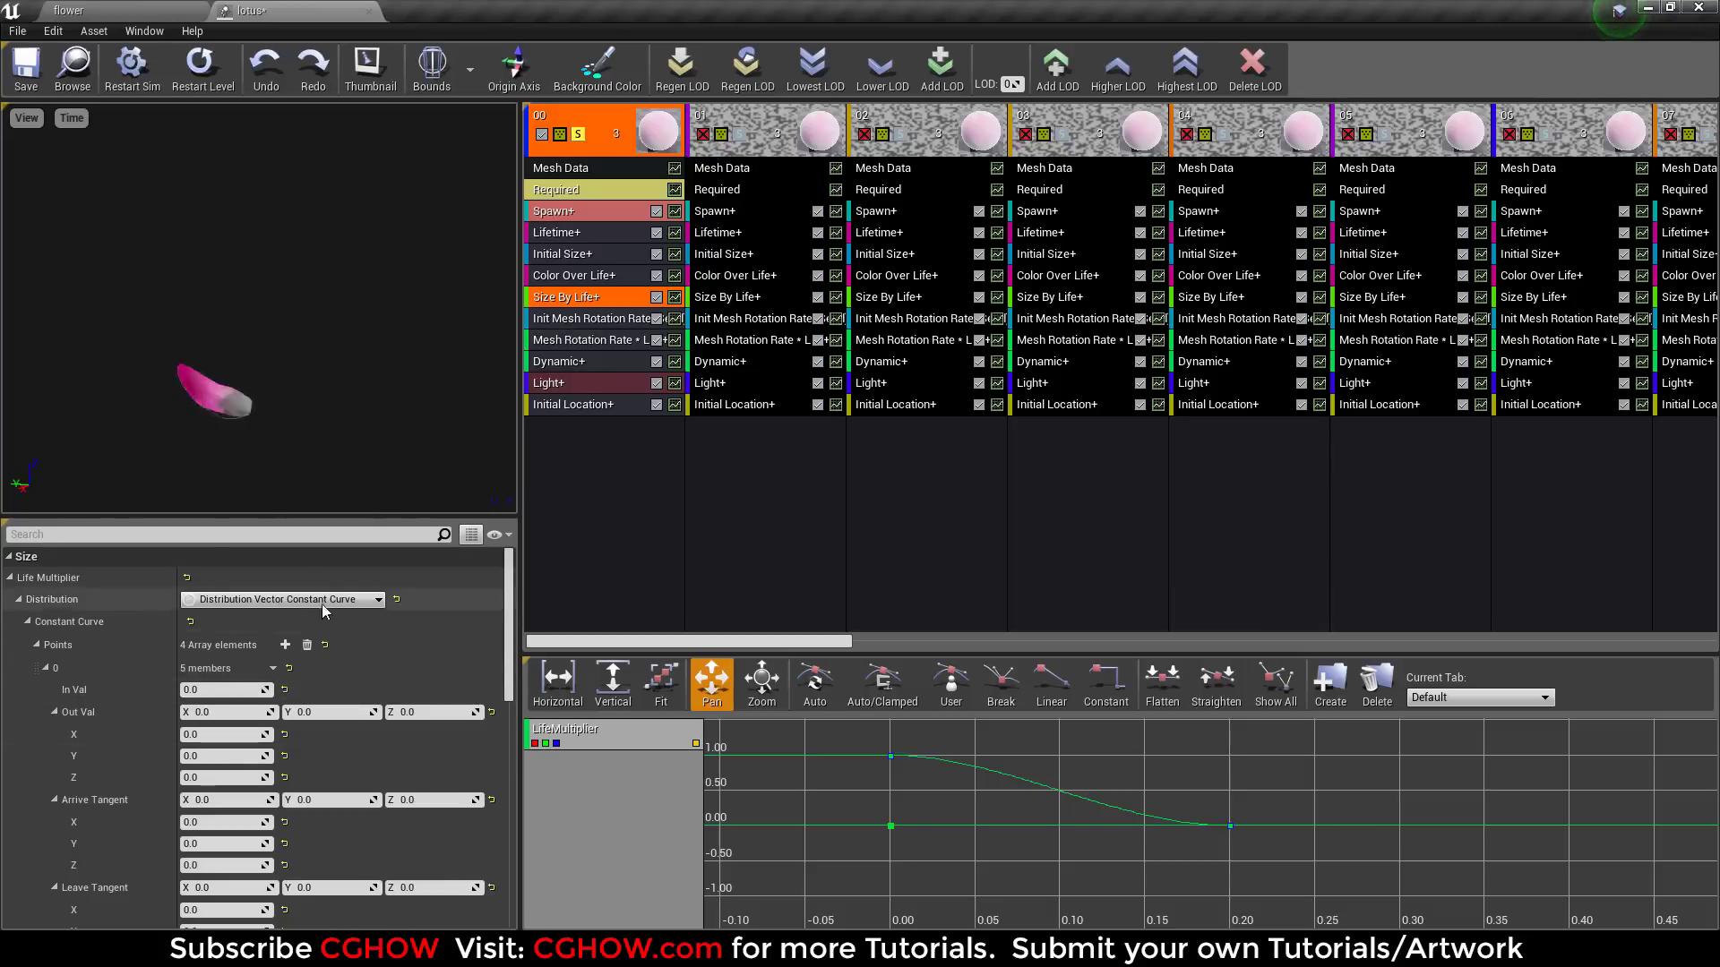
Step: Remove all curves from the Curve Editor and graph only the Size By Life curve
right_click(660, 738)
left_click(753, 764)
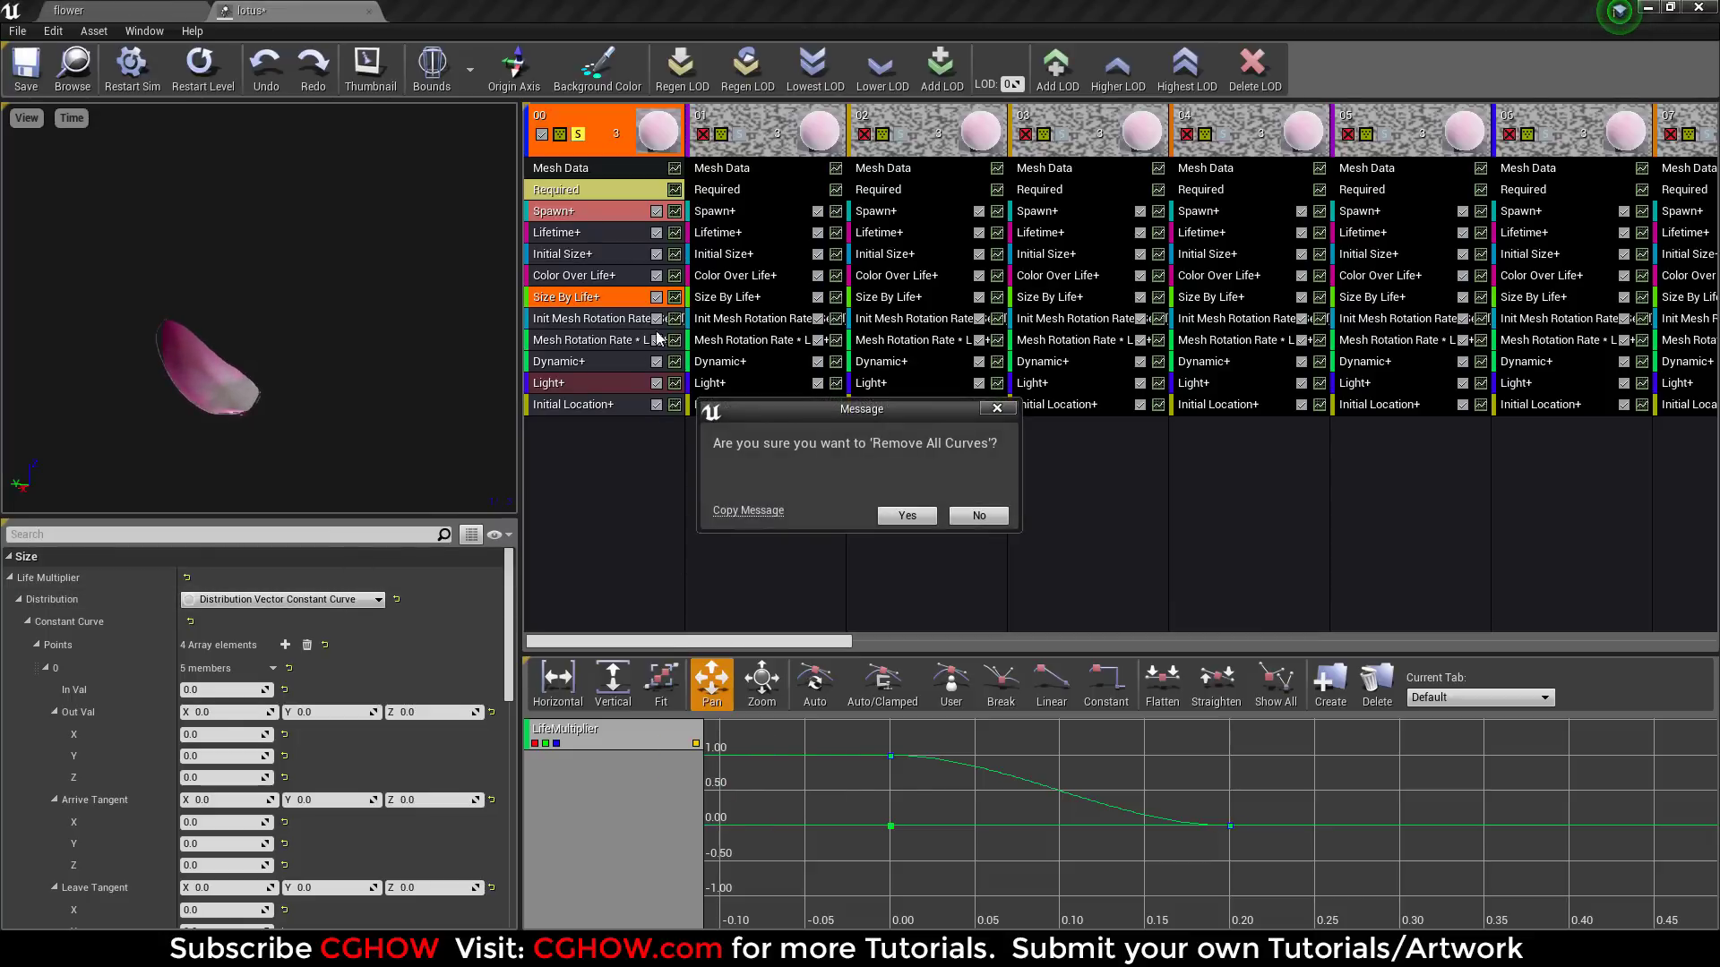
left_click(907, 516)
left_click(675, 296)
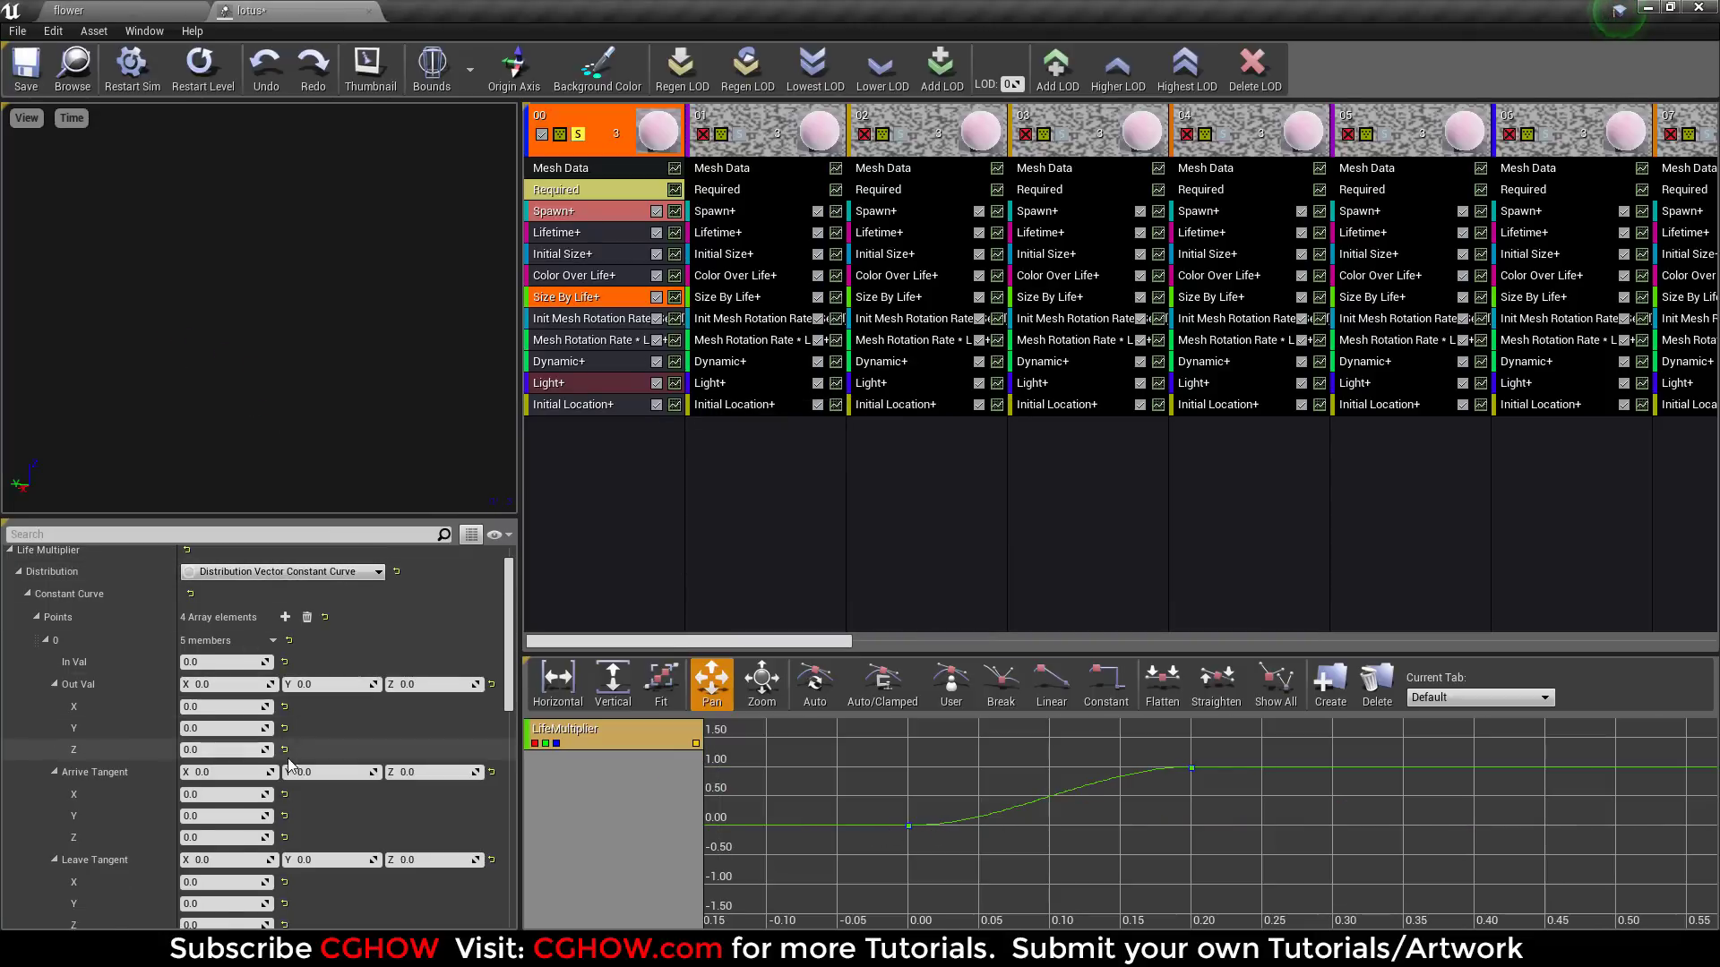
scroll(163, 622, "down", 2)
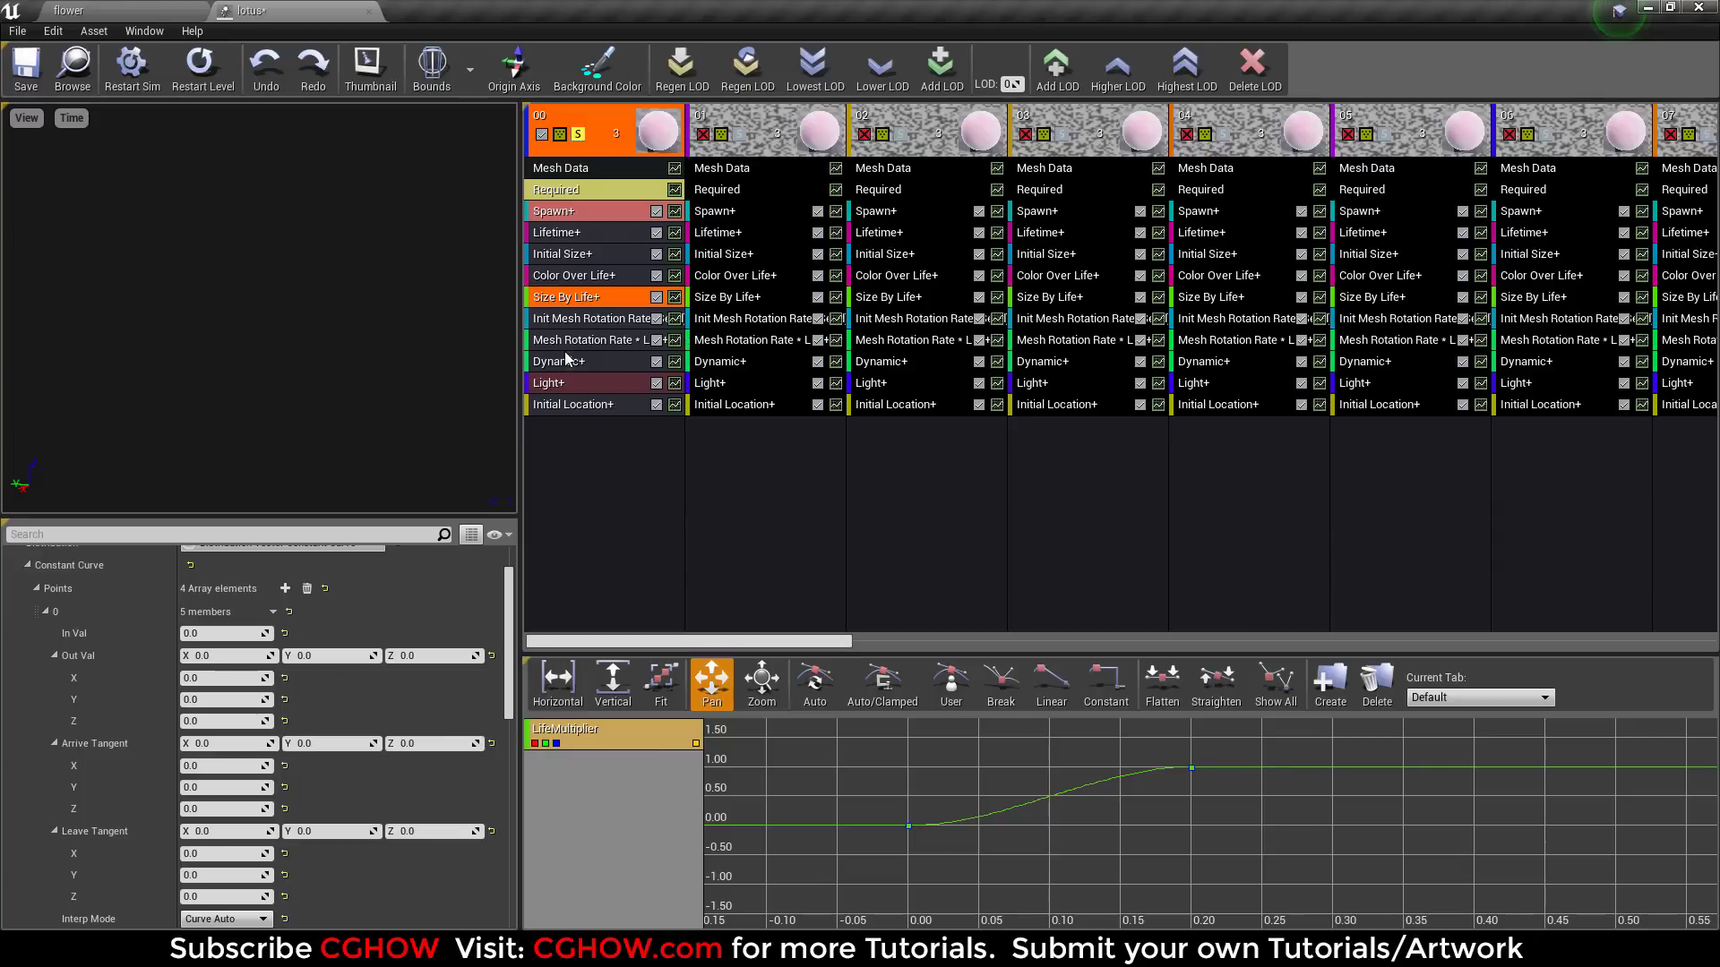
Step: Review the rotation rate, rotation over life, Dynamic, Light and Initial Location modules, replaying the preview
left_click(604, 319)
left_click(203, 67)
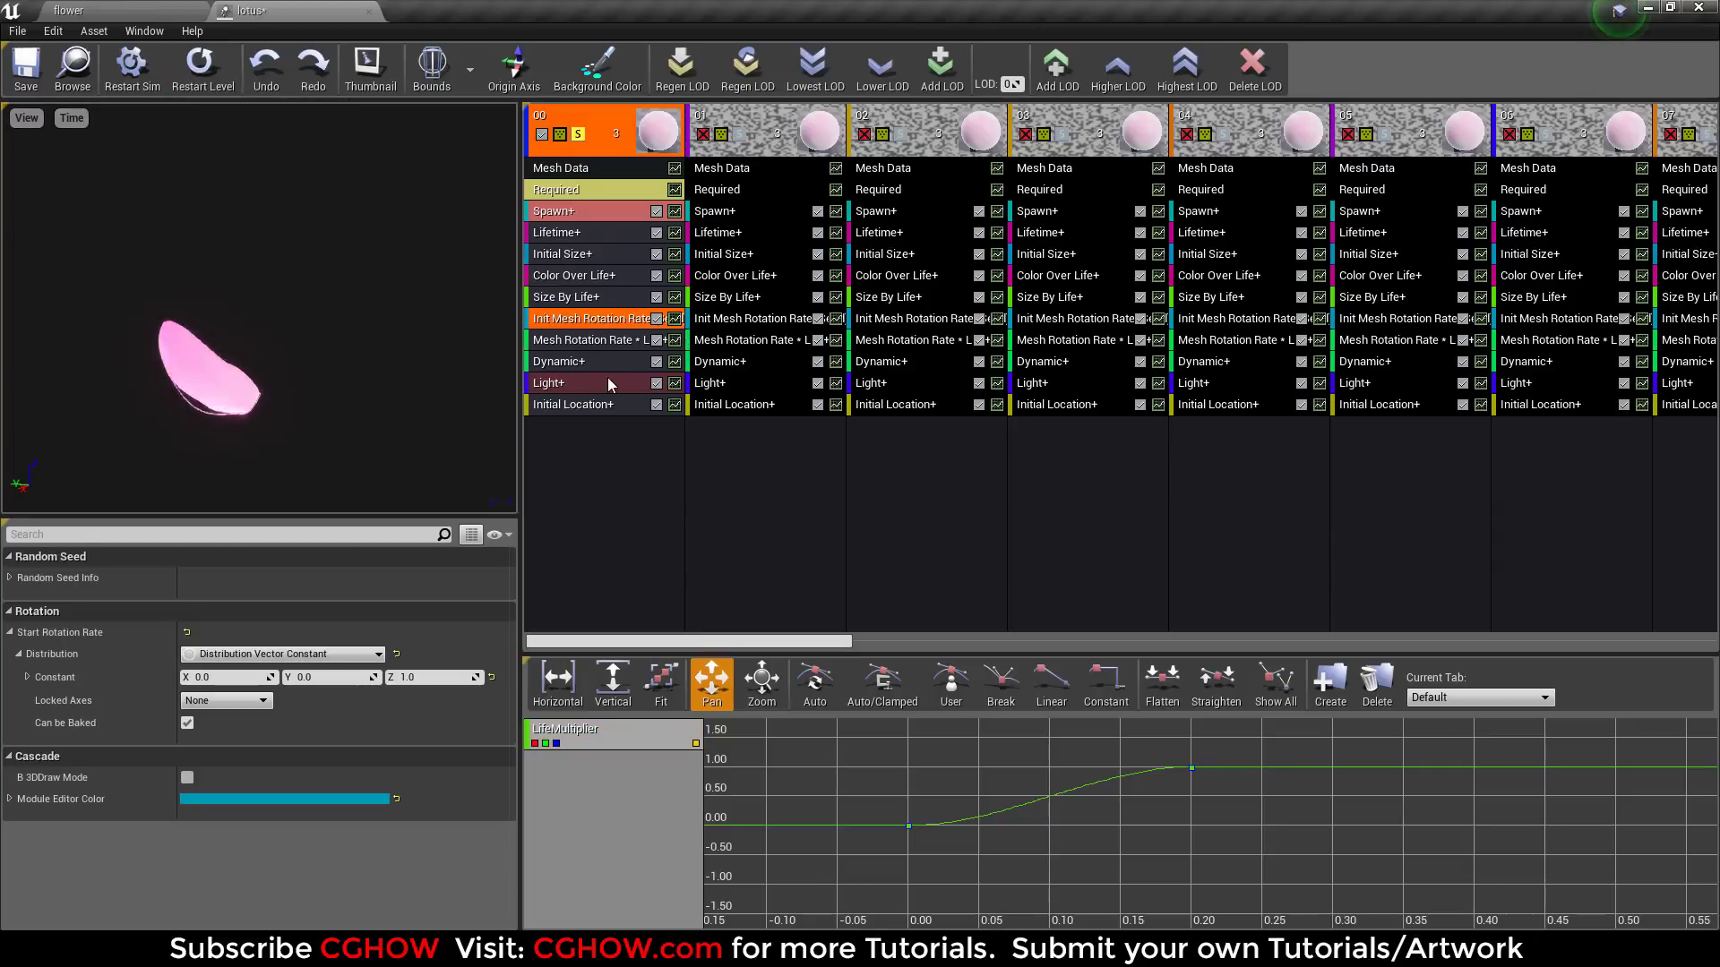
left_click(600, 341)
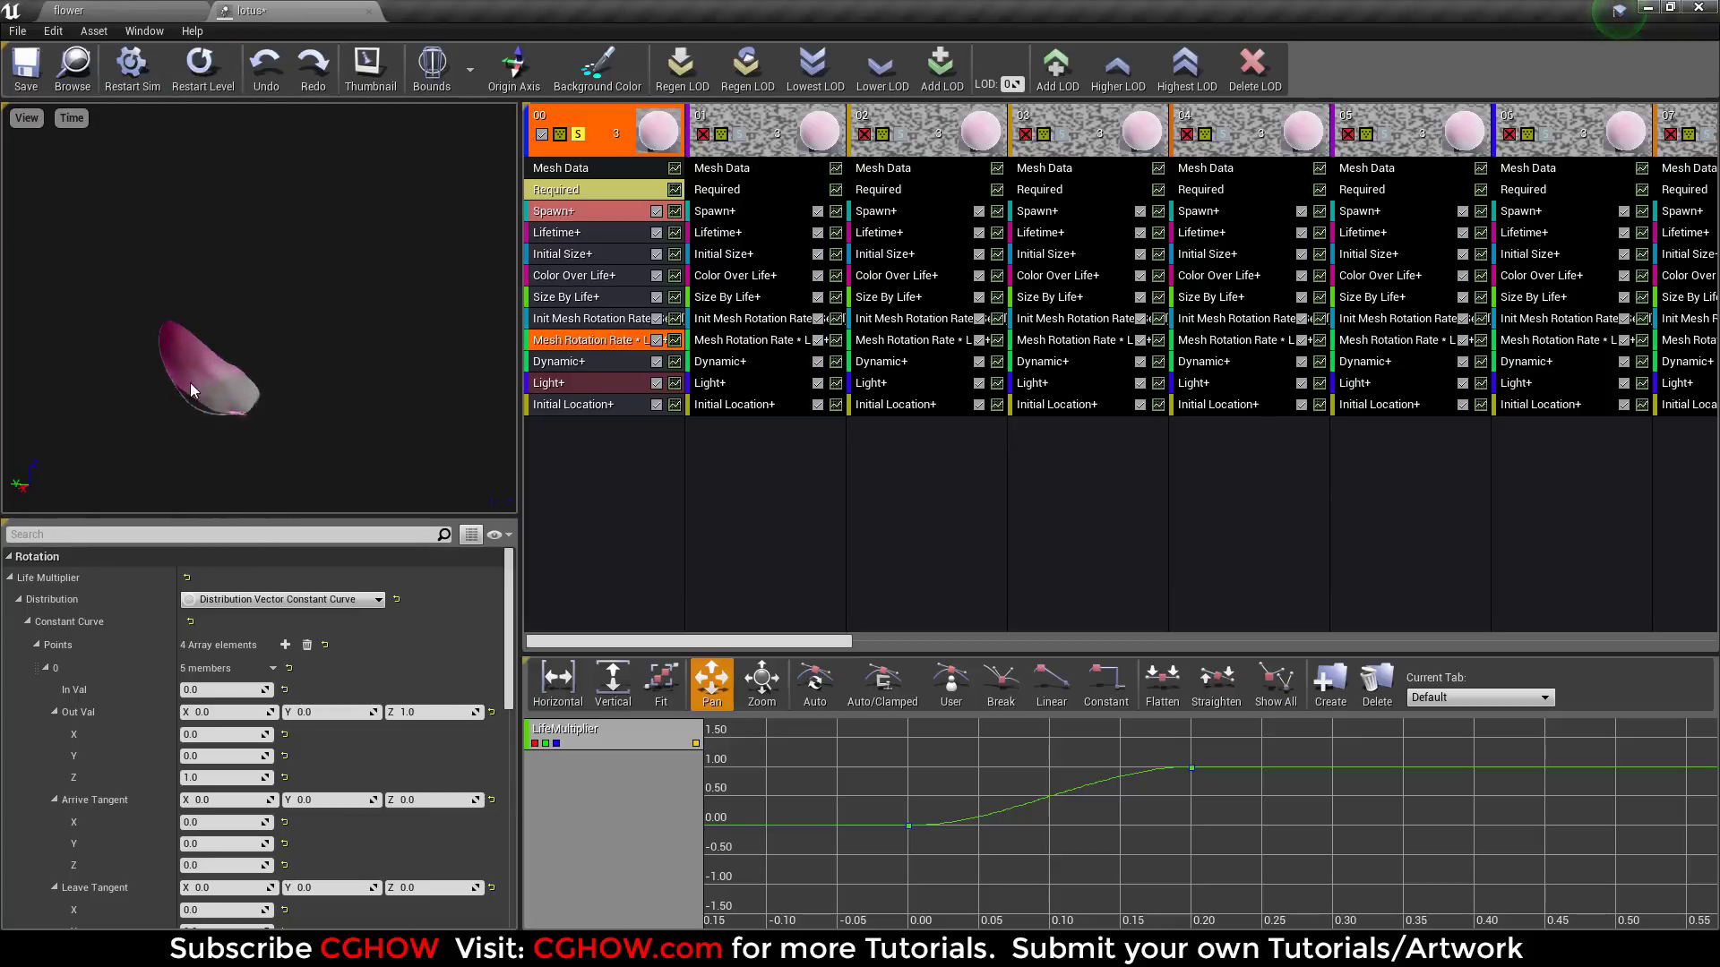
left_click(204, 67)
left_click(203, 67)
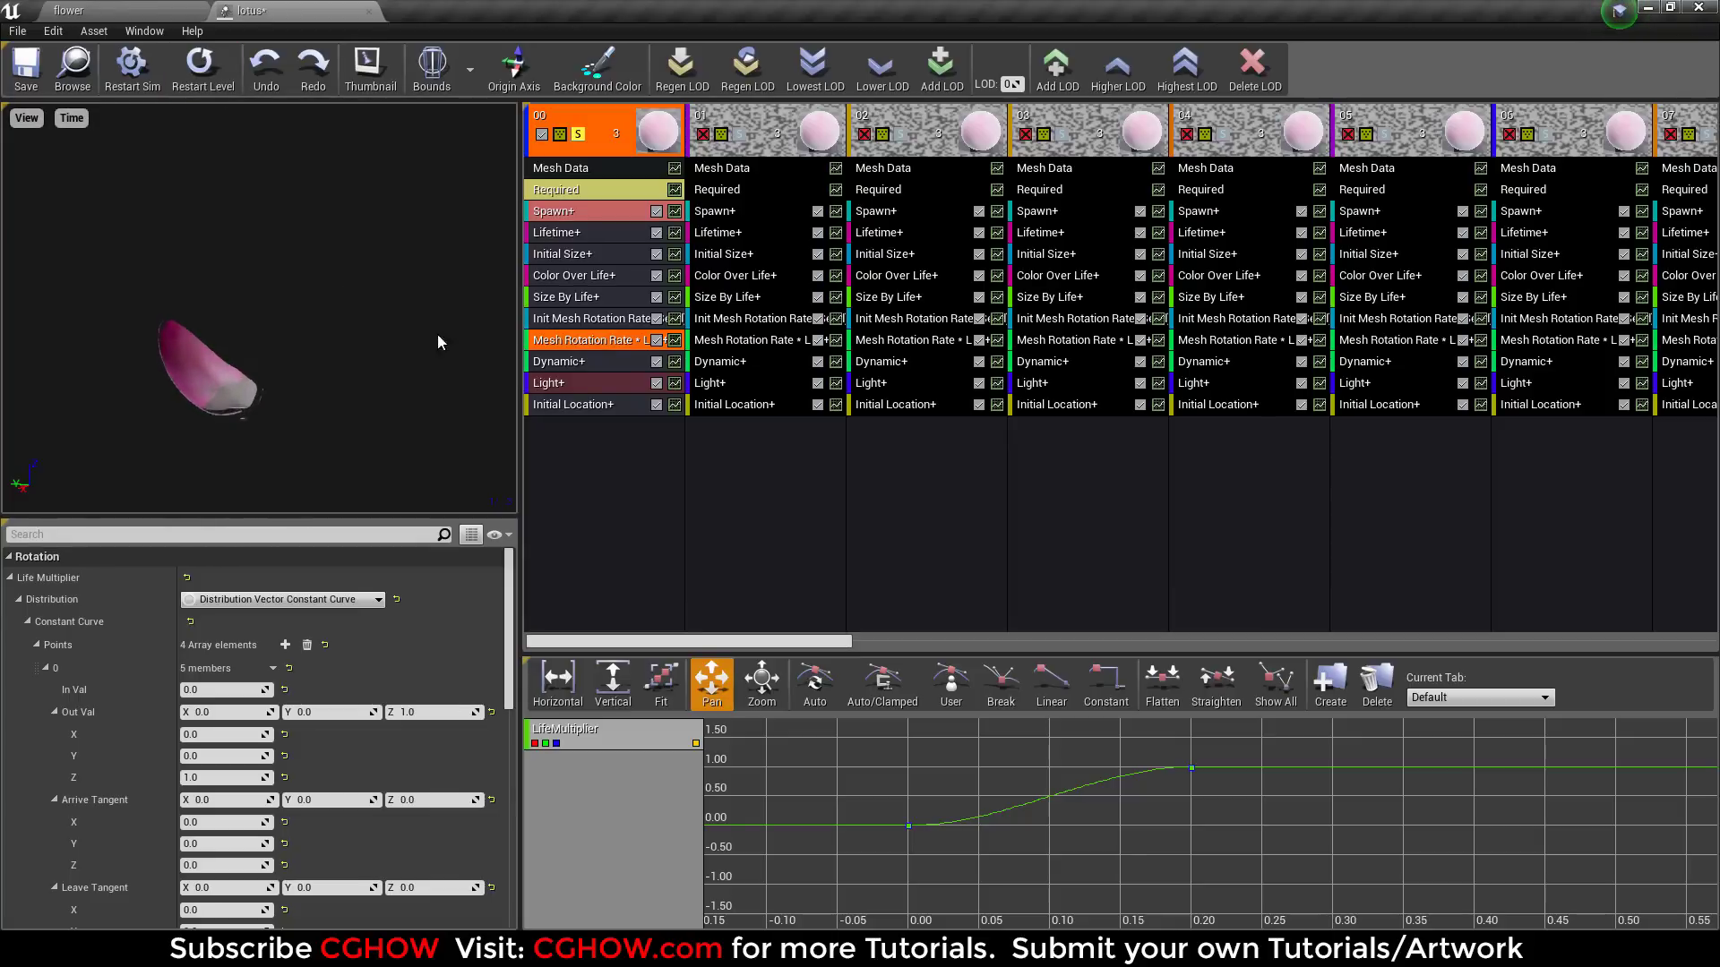
left_click(550, 361)
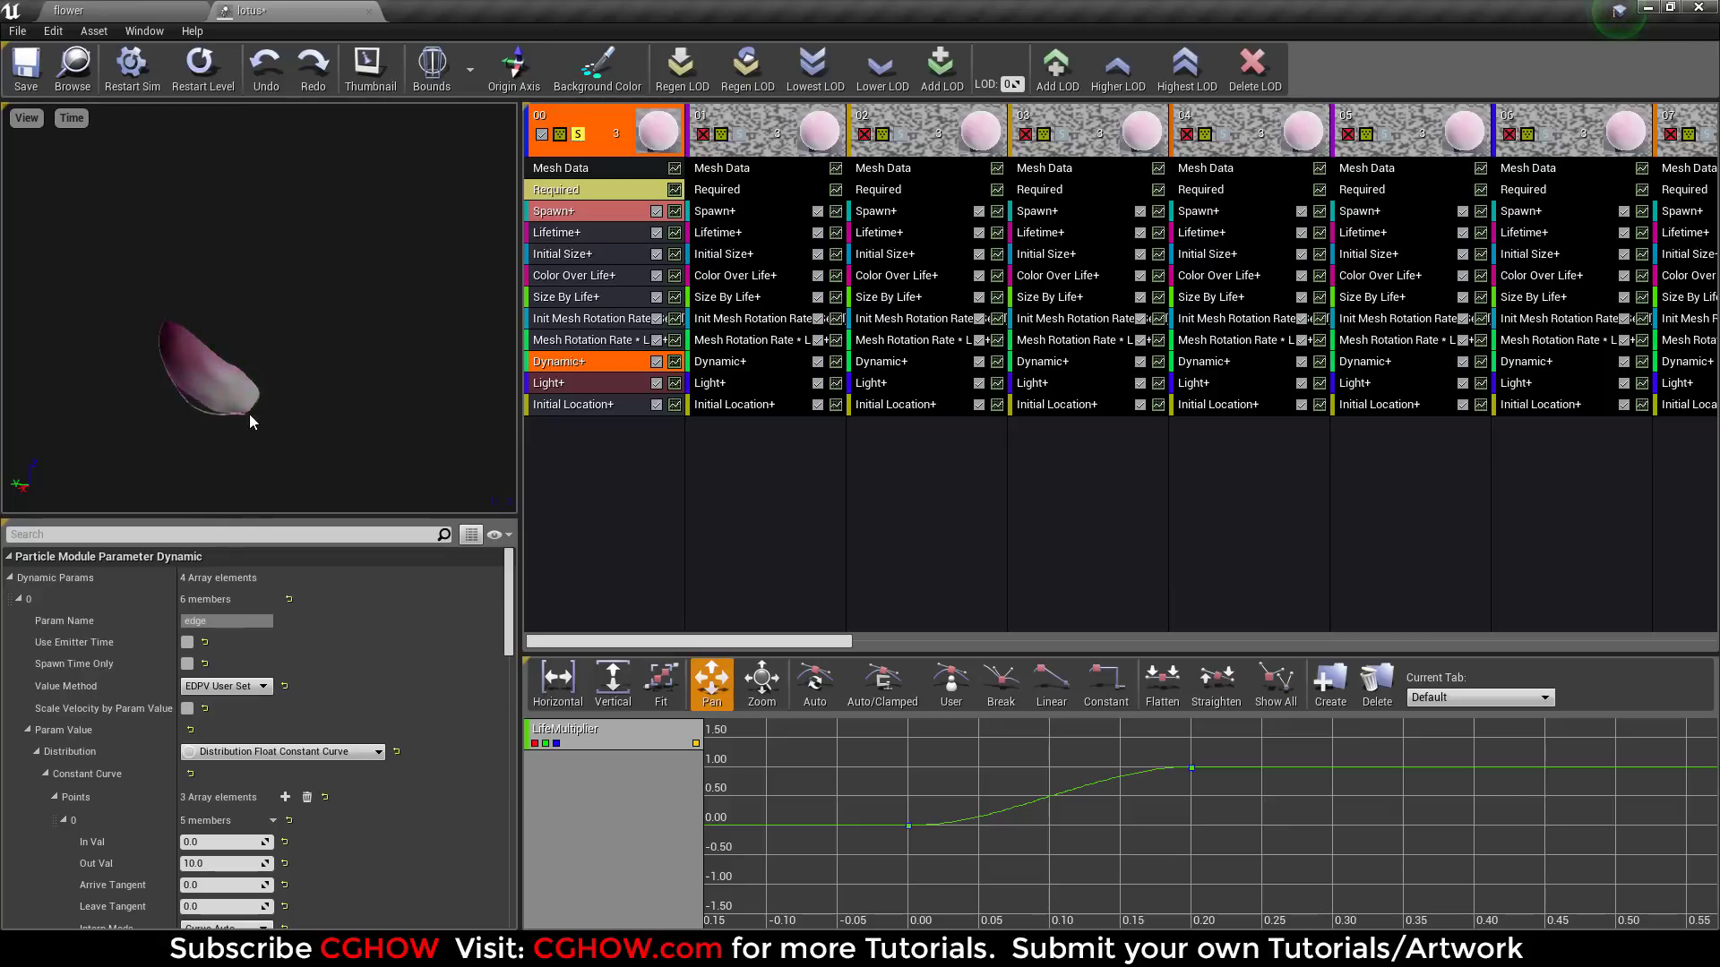
left_click(568, 384)
left_click(204, 67)
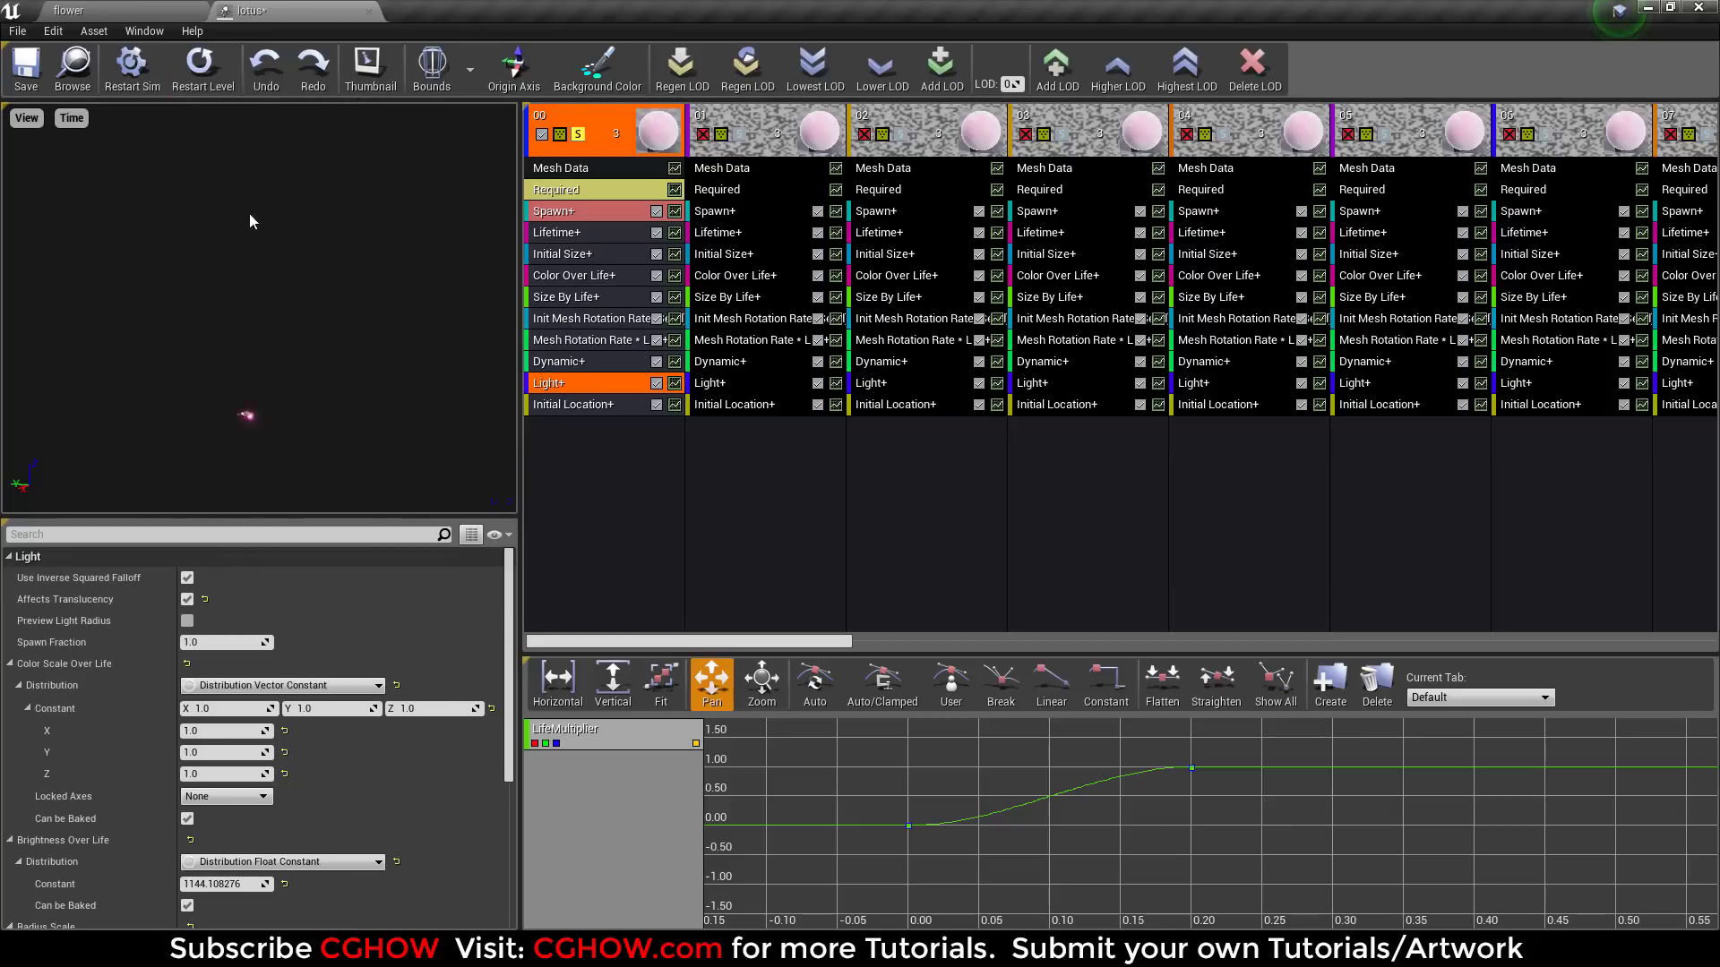
left_click(570, 406)
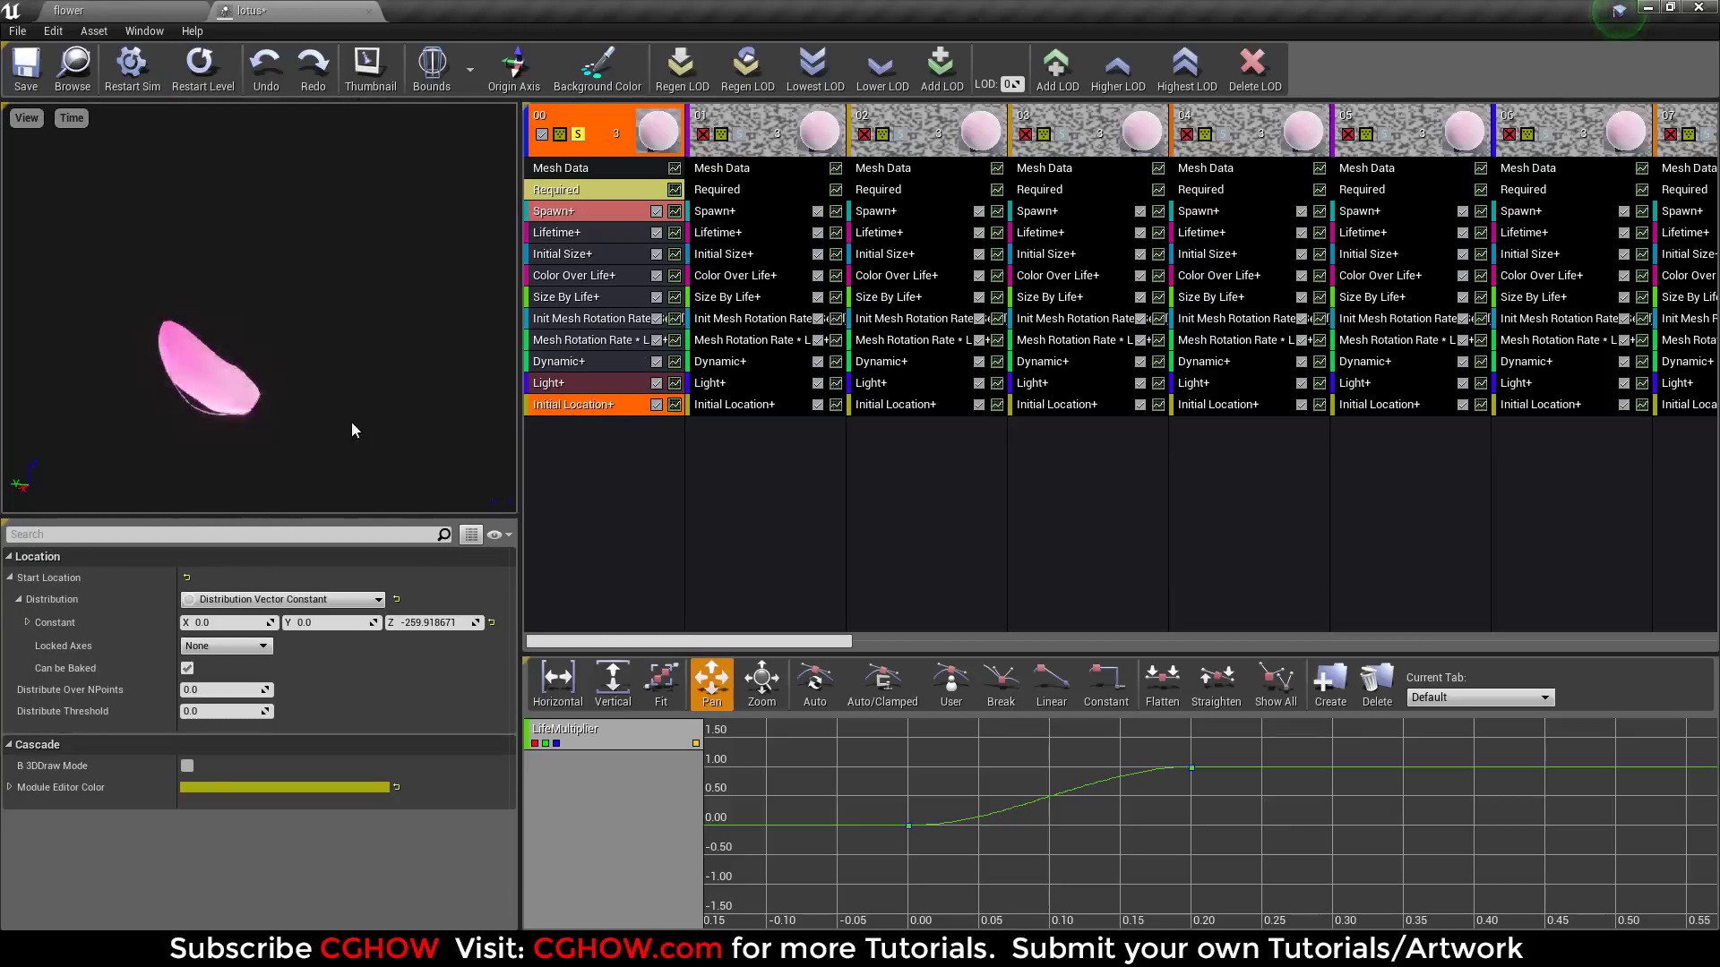
Step: Solo emitter 01 to preview its petal and Mesh Data mesh, then solo 00 again
left_click(580, 135)
left_click(739, 133)
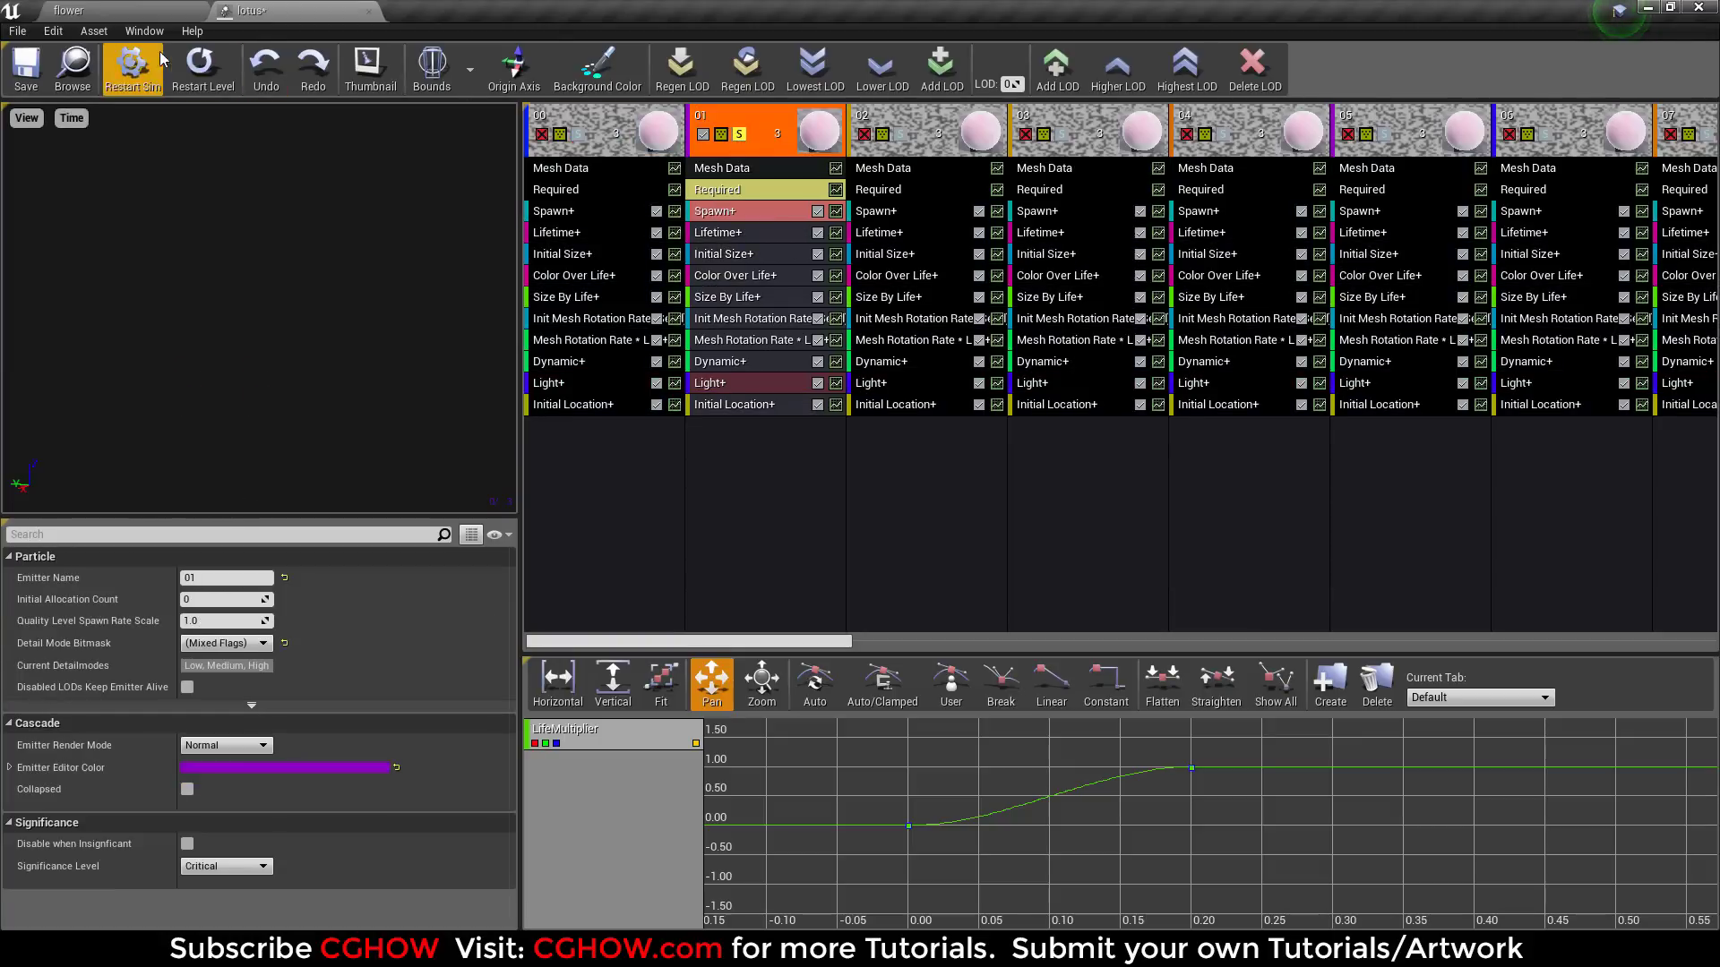
left_click(213, 86)
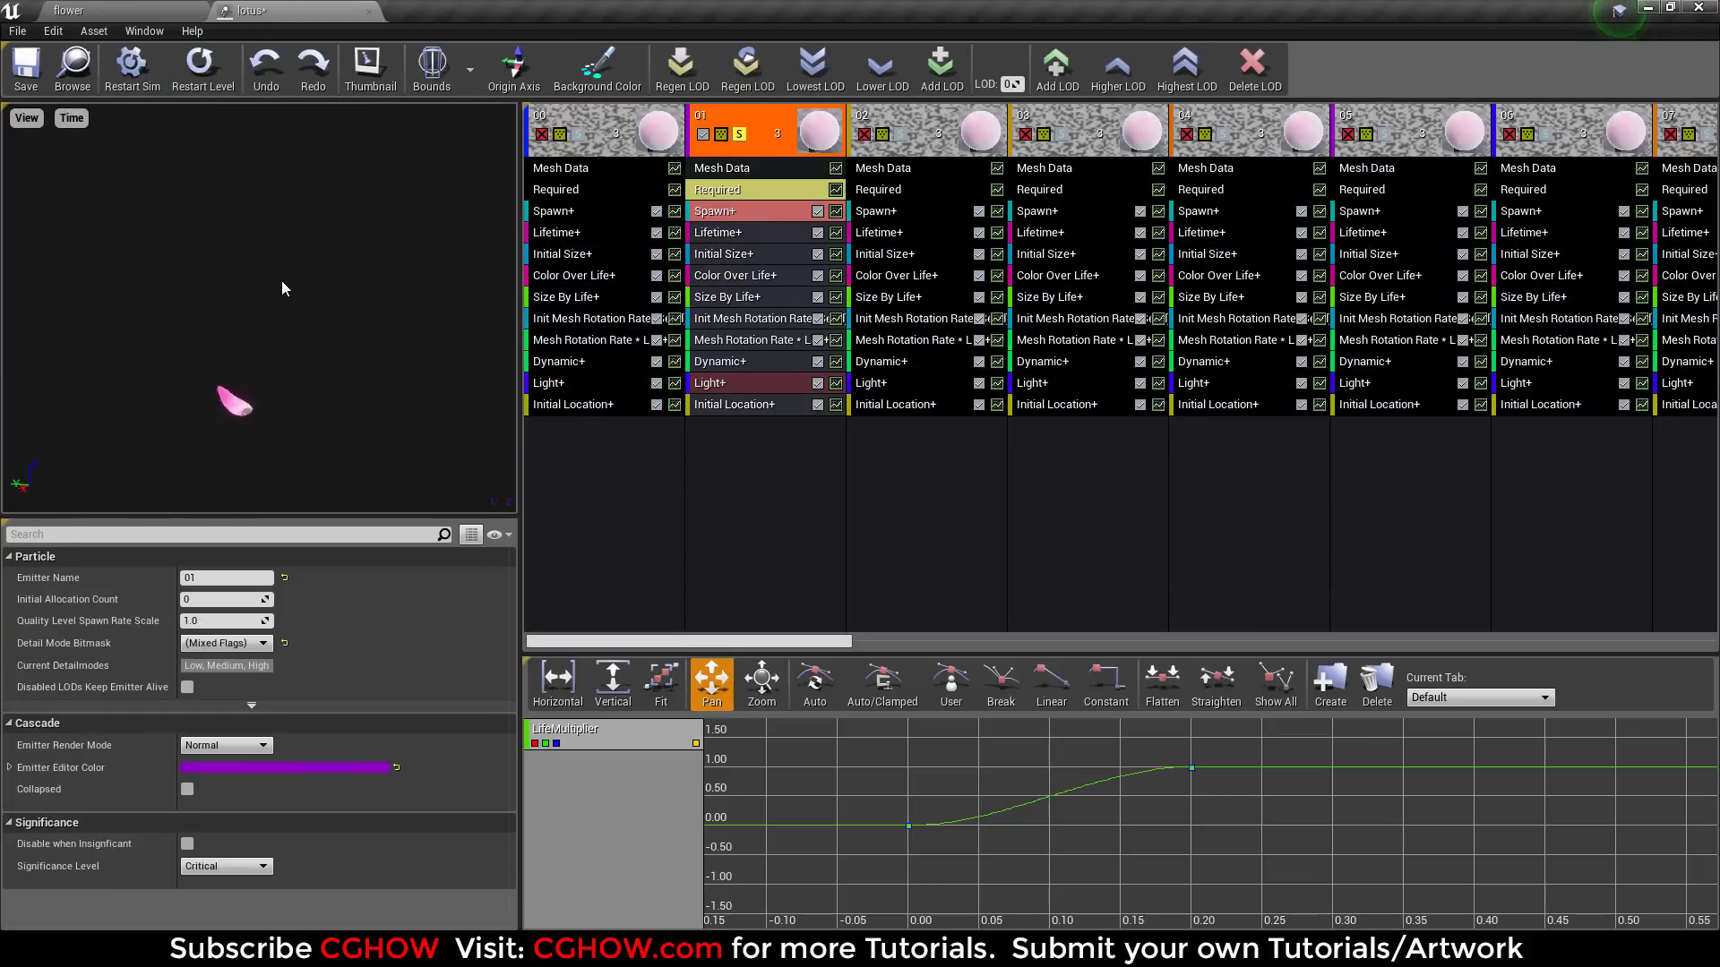
left_click(791, 172)
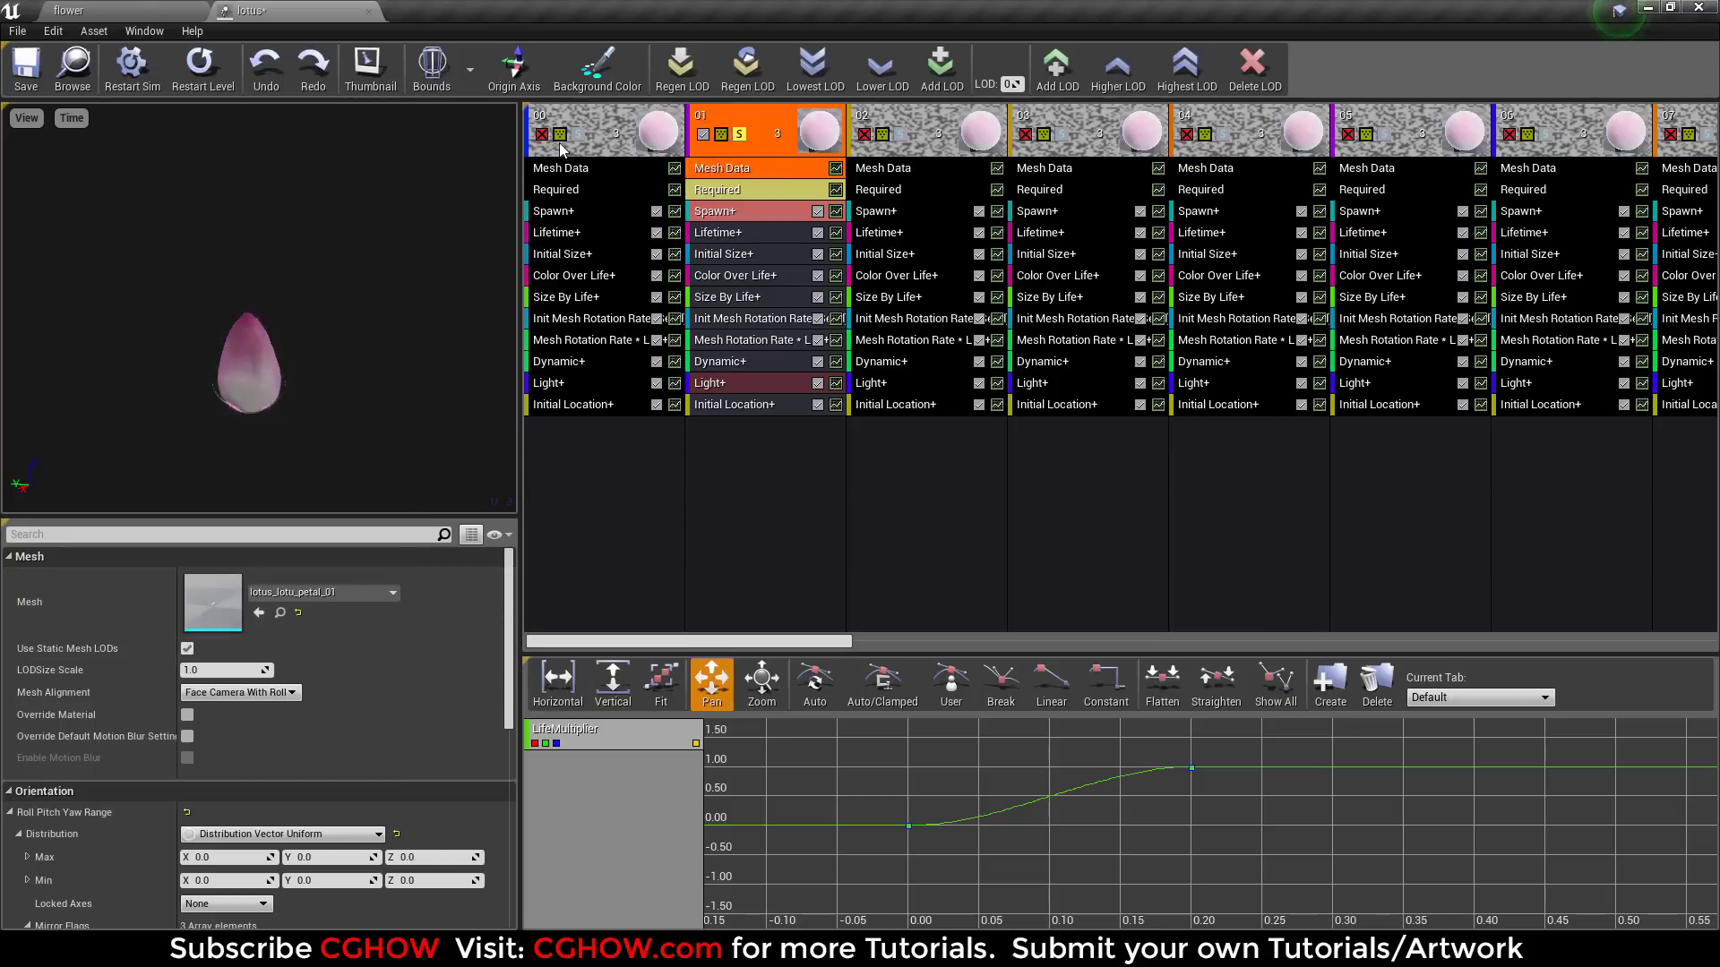
left_click(740, 135)
left_click(577, 135)
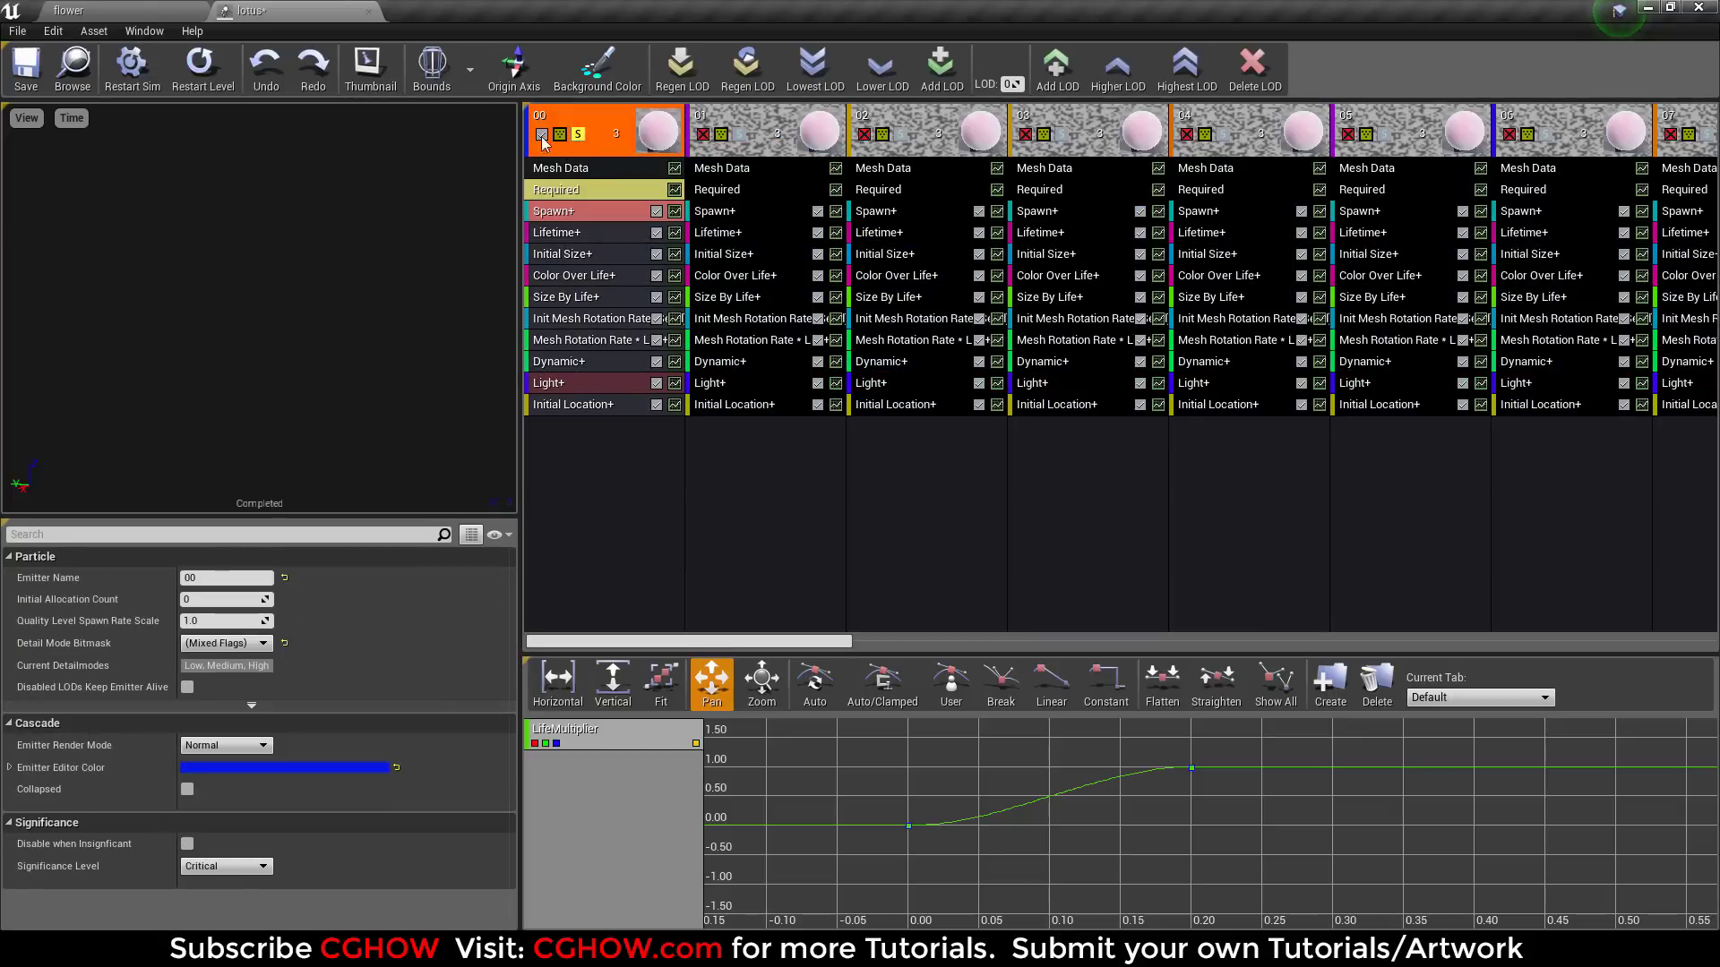
left_click(193, 74)
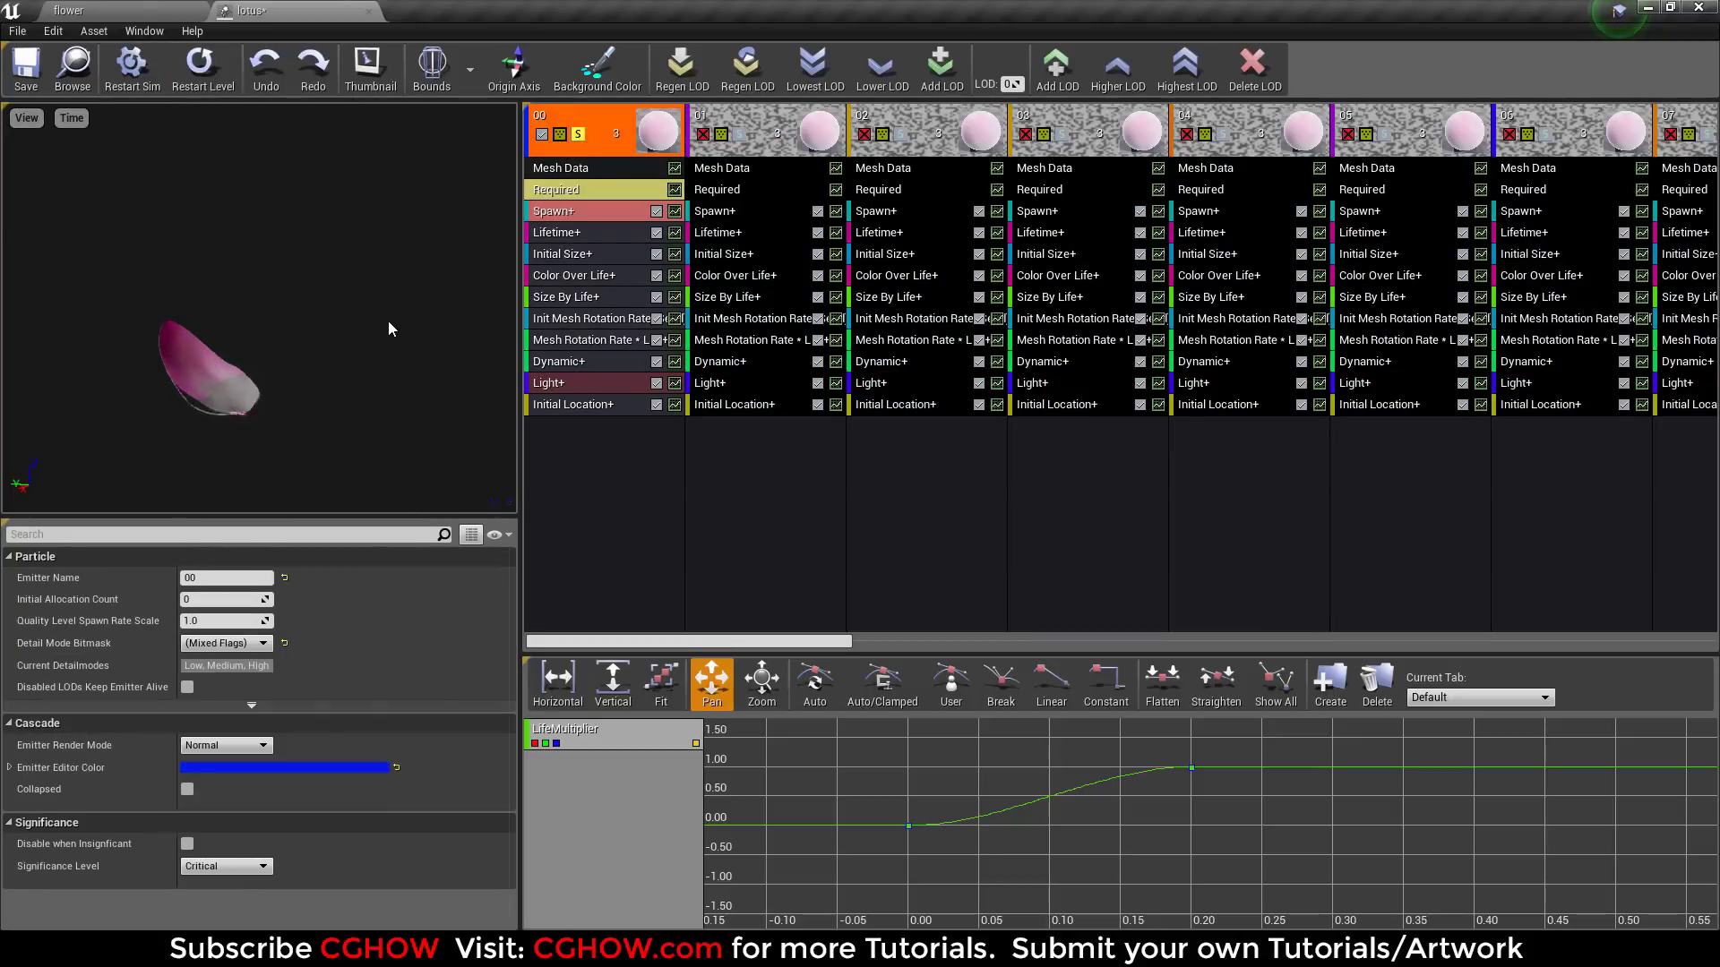
Step: Add emitters 01 and 02 alongside 00 and replay the three-petal bloom
left_click(740, 135)
left_click(197, 69)
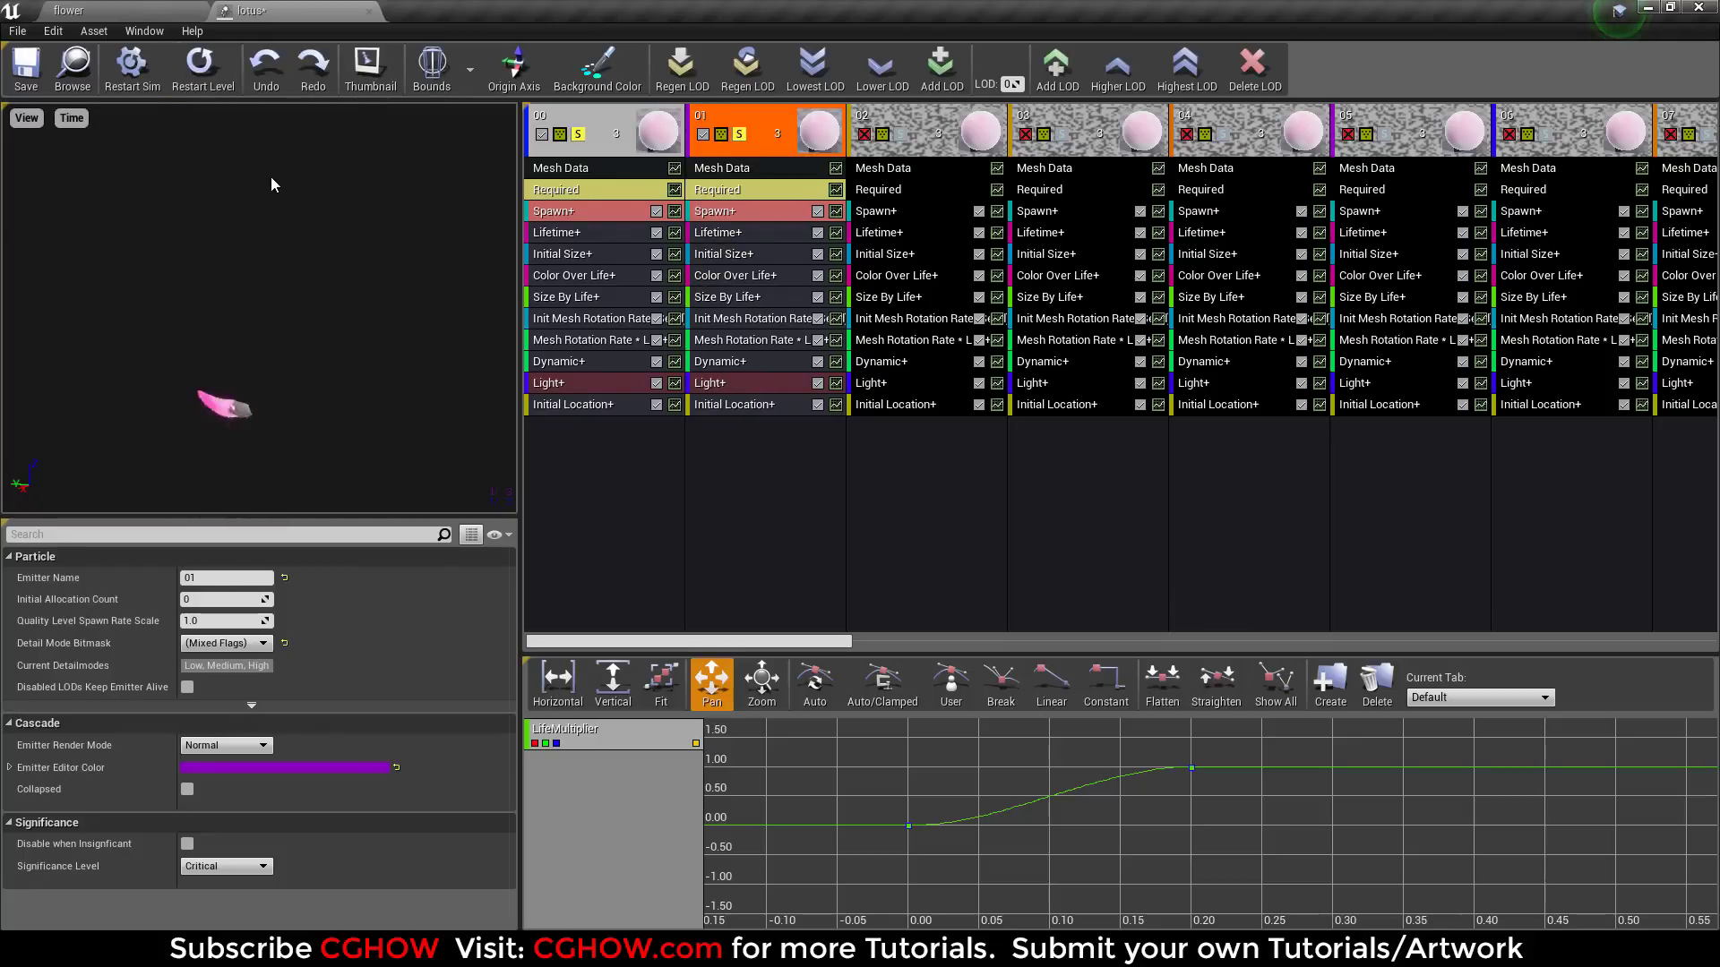
left_click(900, 134)
left_click(192, 70)
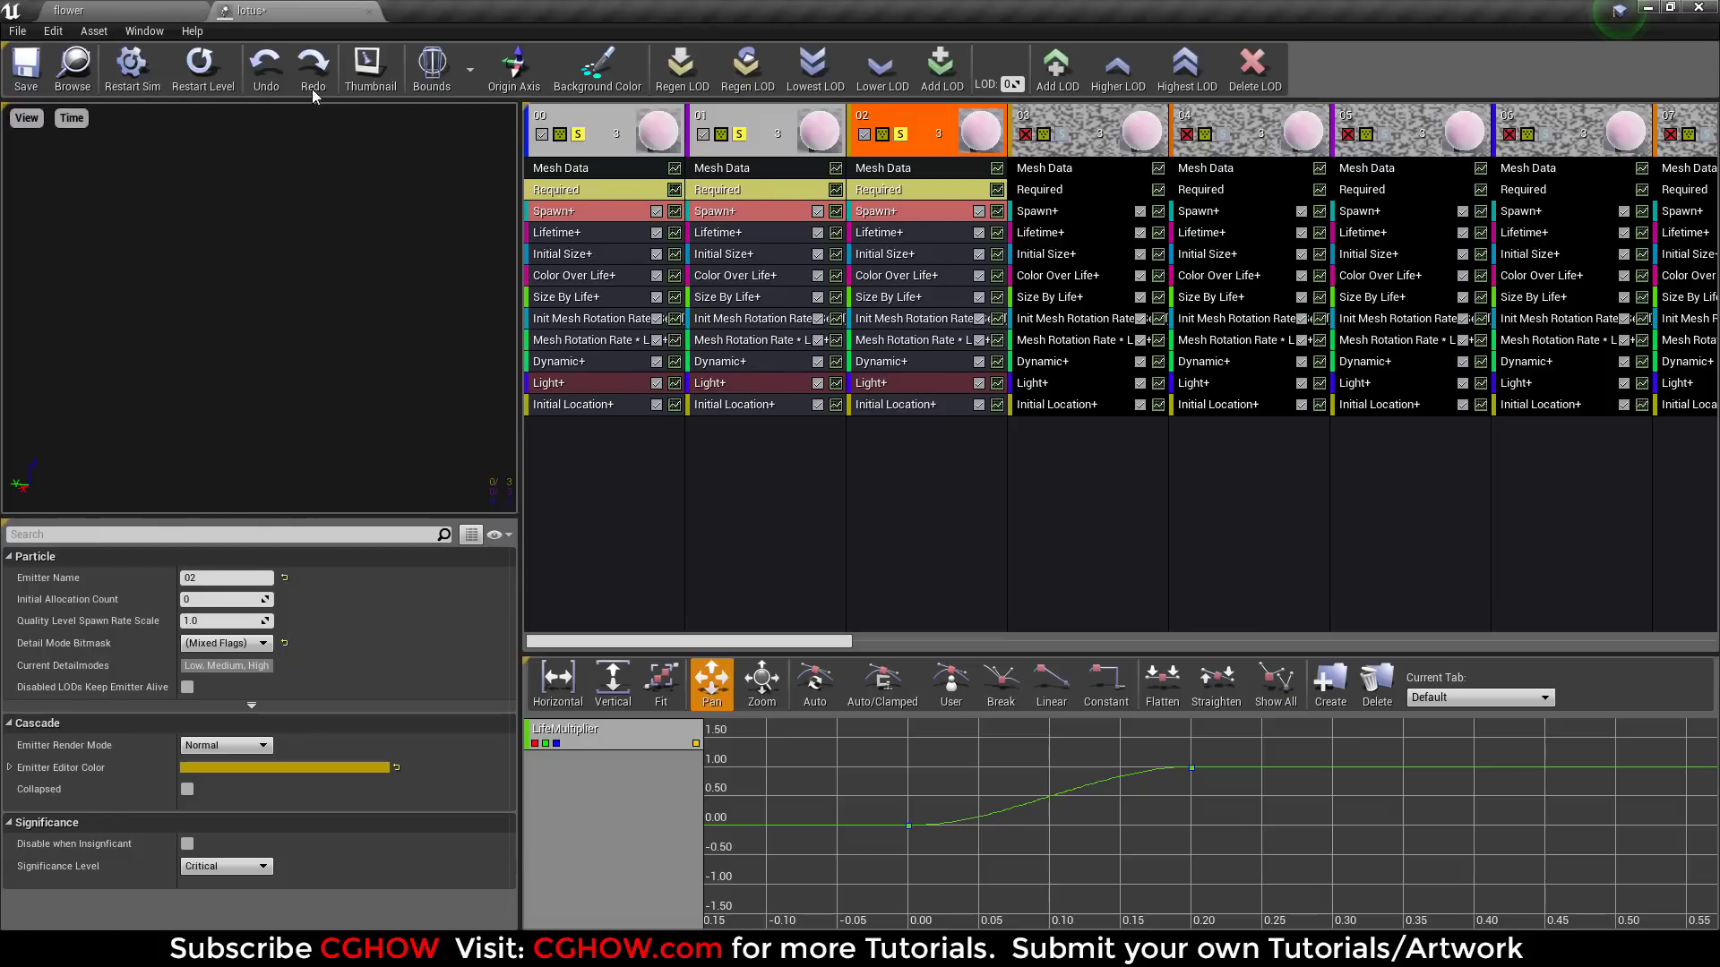
left_click(199, 65)
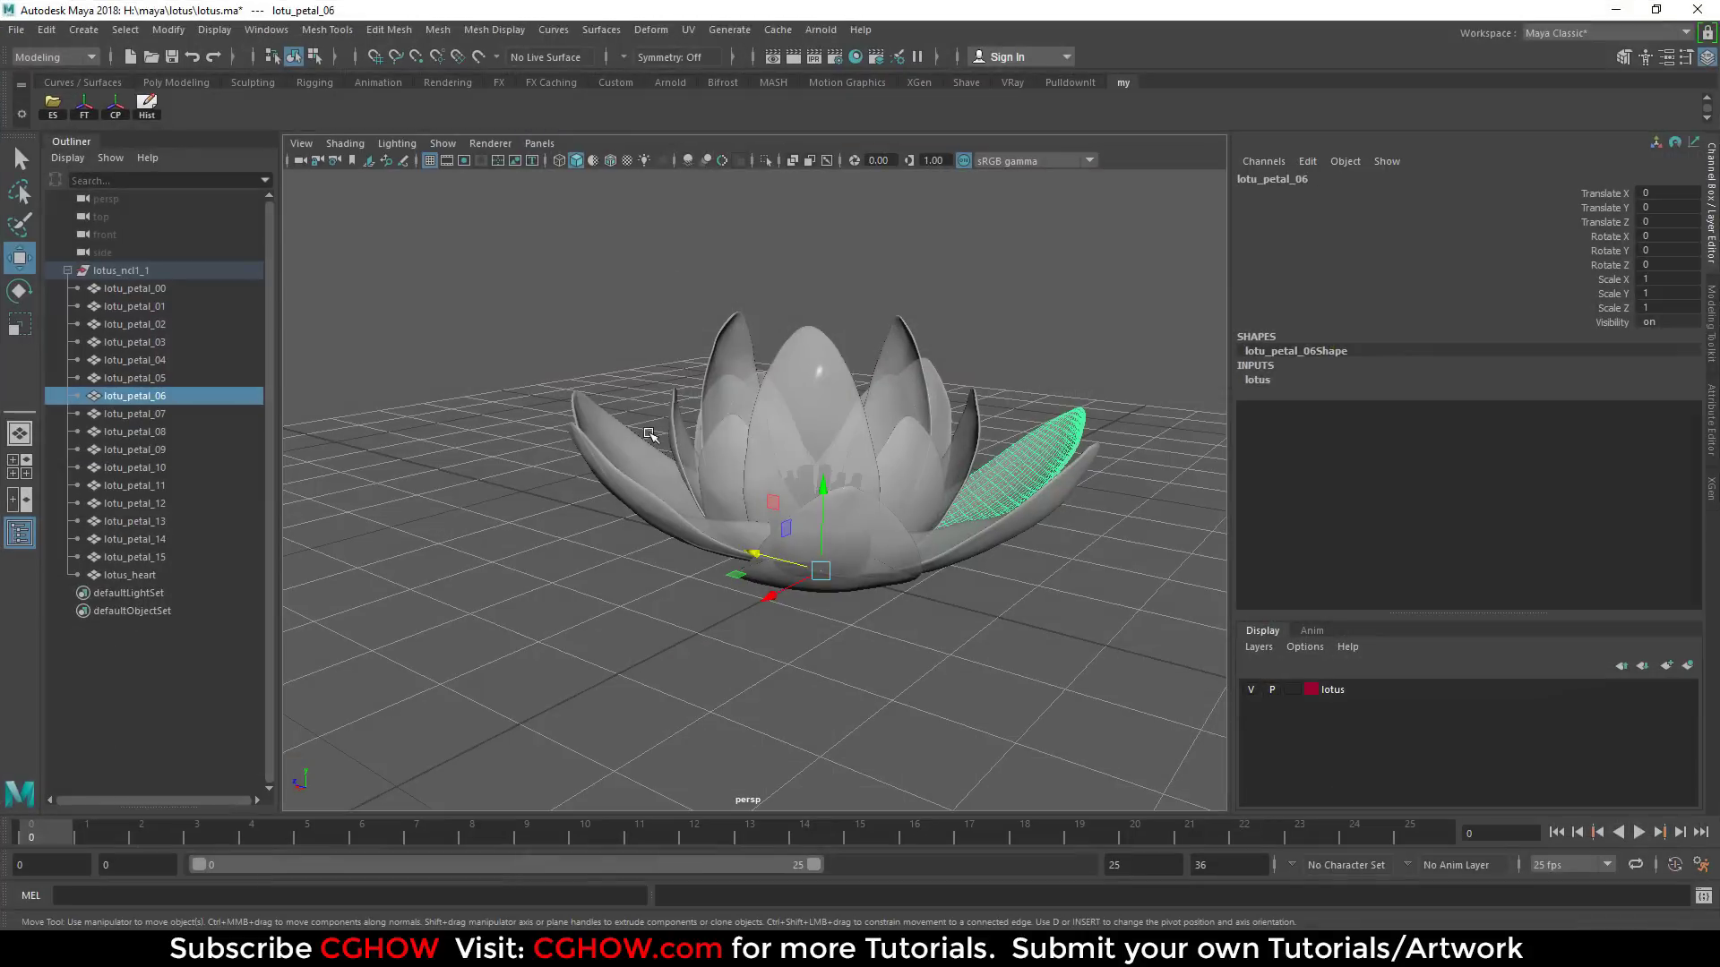
Step: In Maya, compare placement of lotu_petal_14 and lotu_petal_03, then minimise Maya
left_click(614, 594)
left_click_drag(615, 595, 681, 376, "alt")
left_click(806, 502)
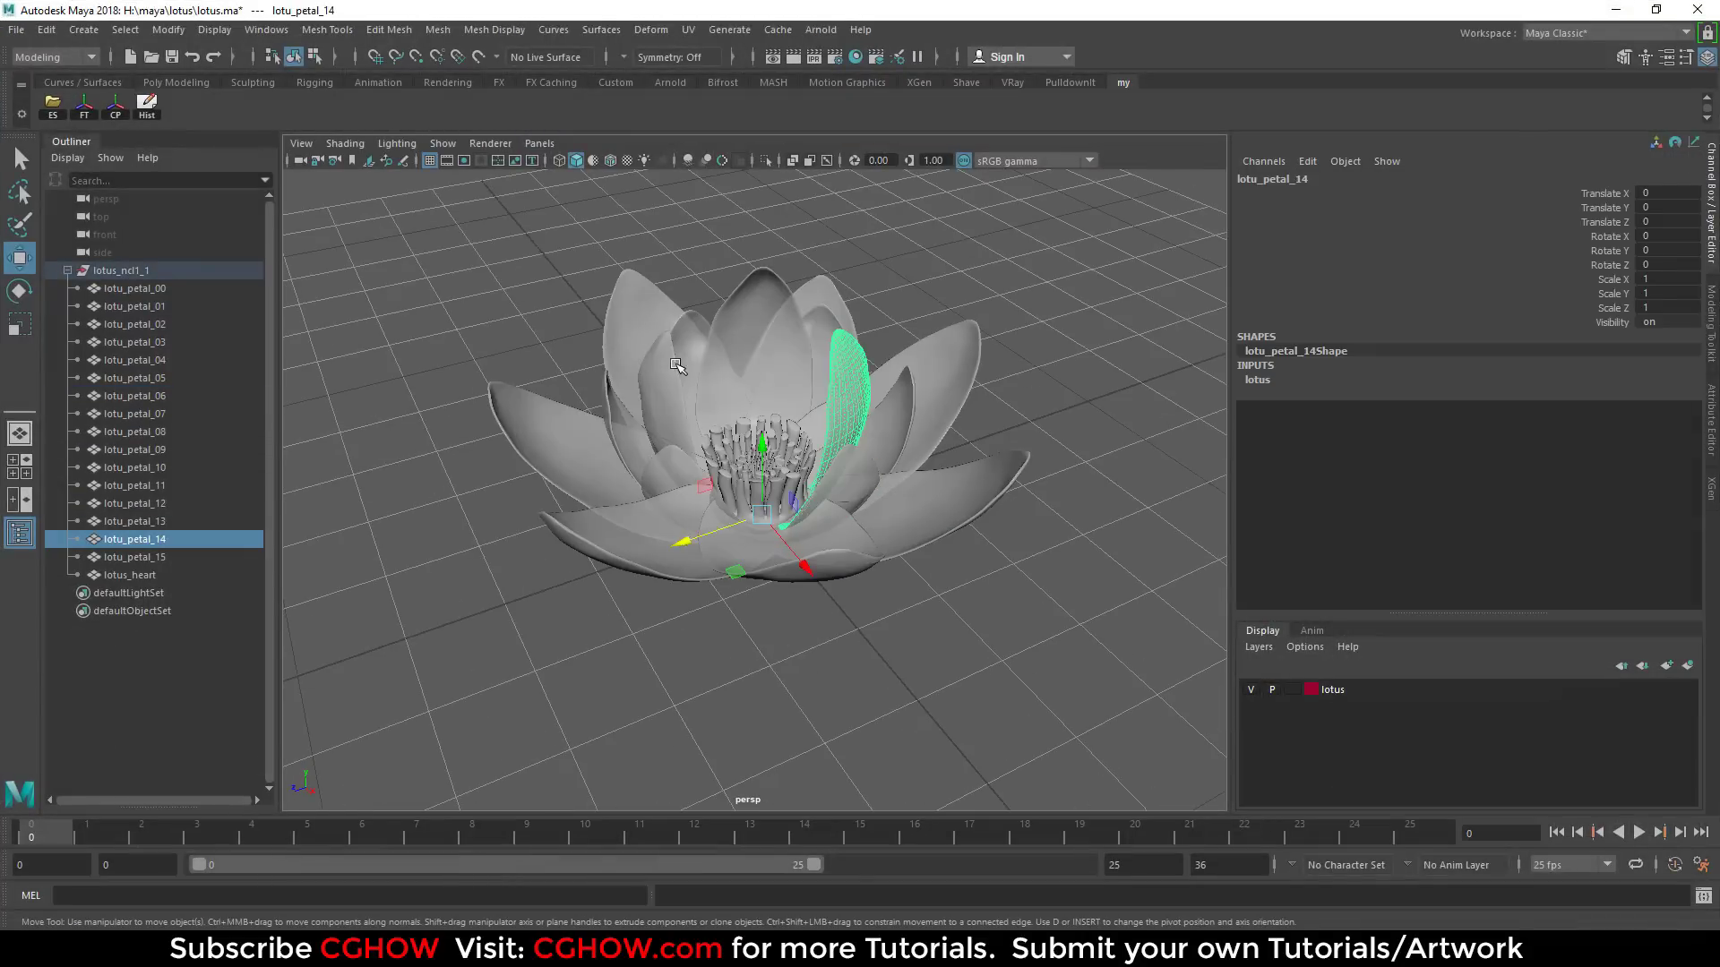
left_click(627, 542)
left_click(1626, 12)
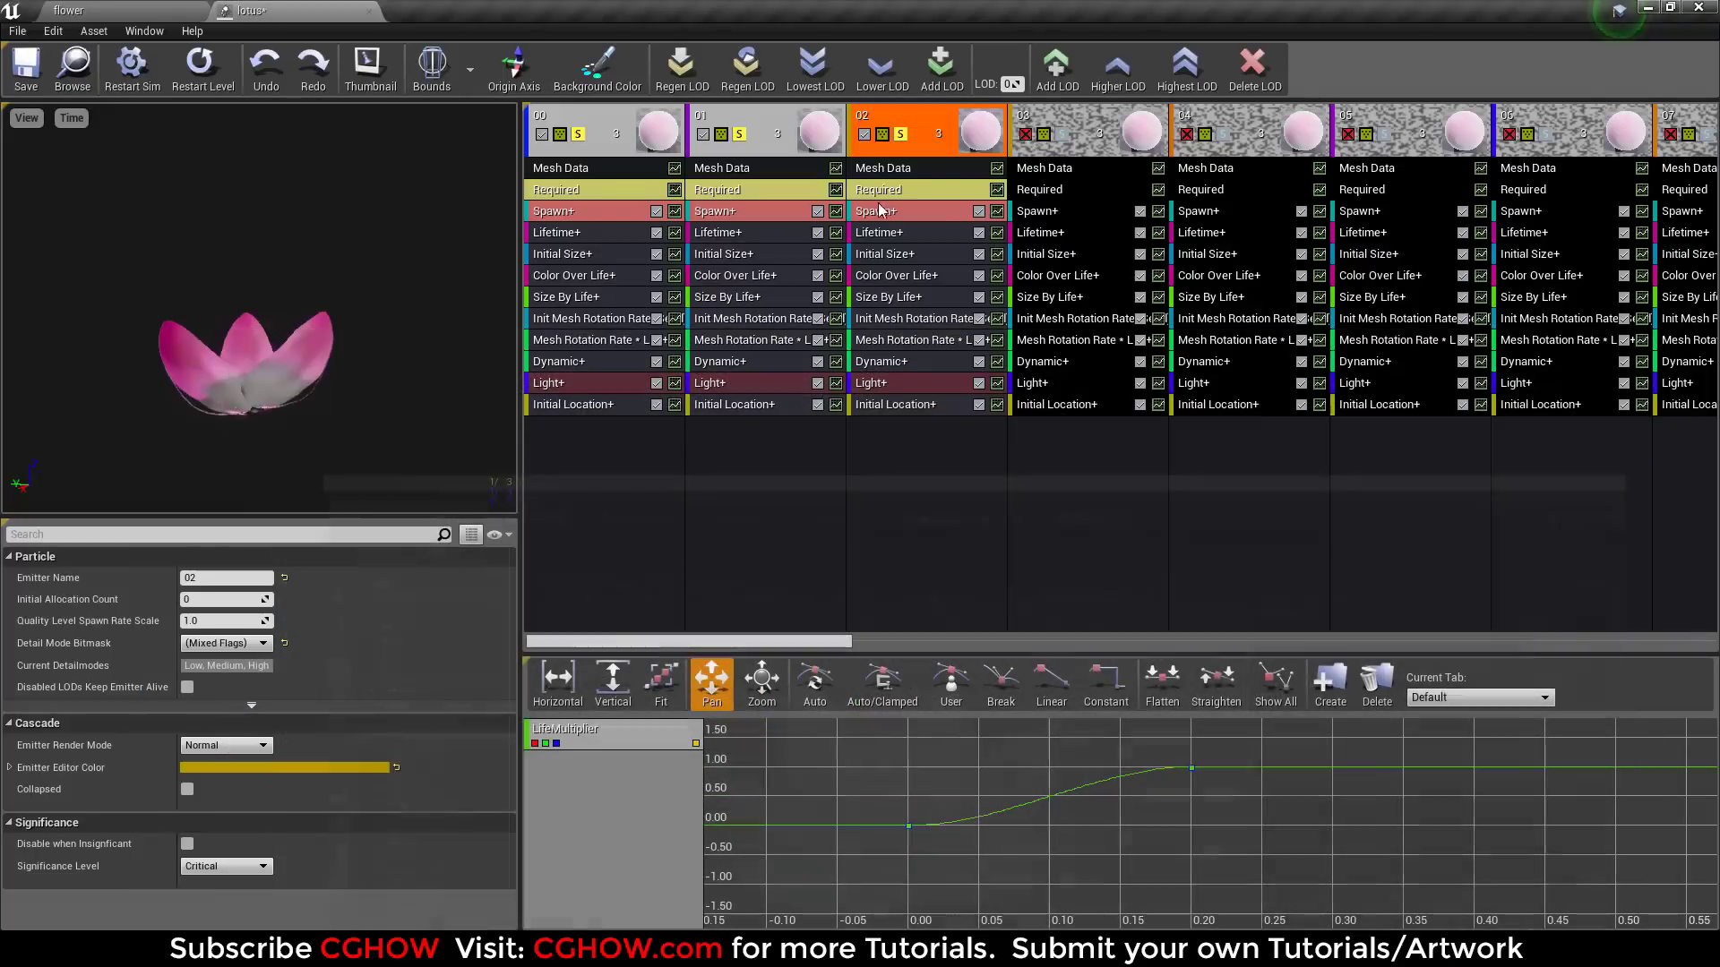
Step: Solo emitters 03, 04 and 05 in turn, restarting the bloom preview after each
left_click(203, 67)
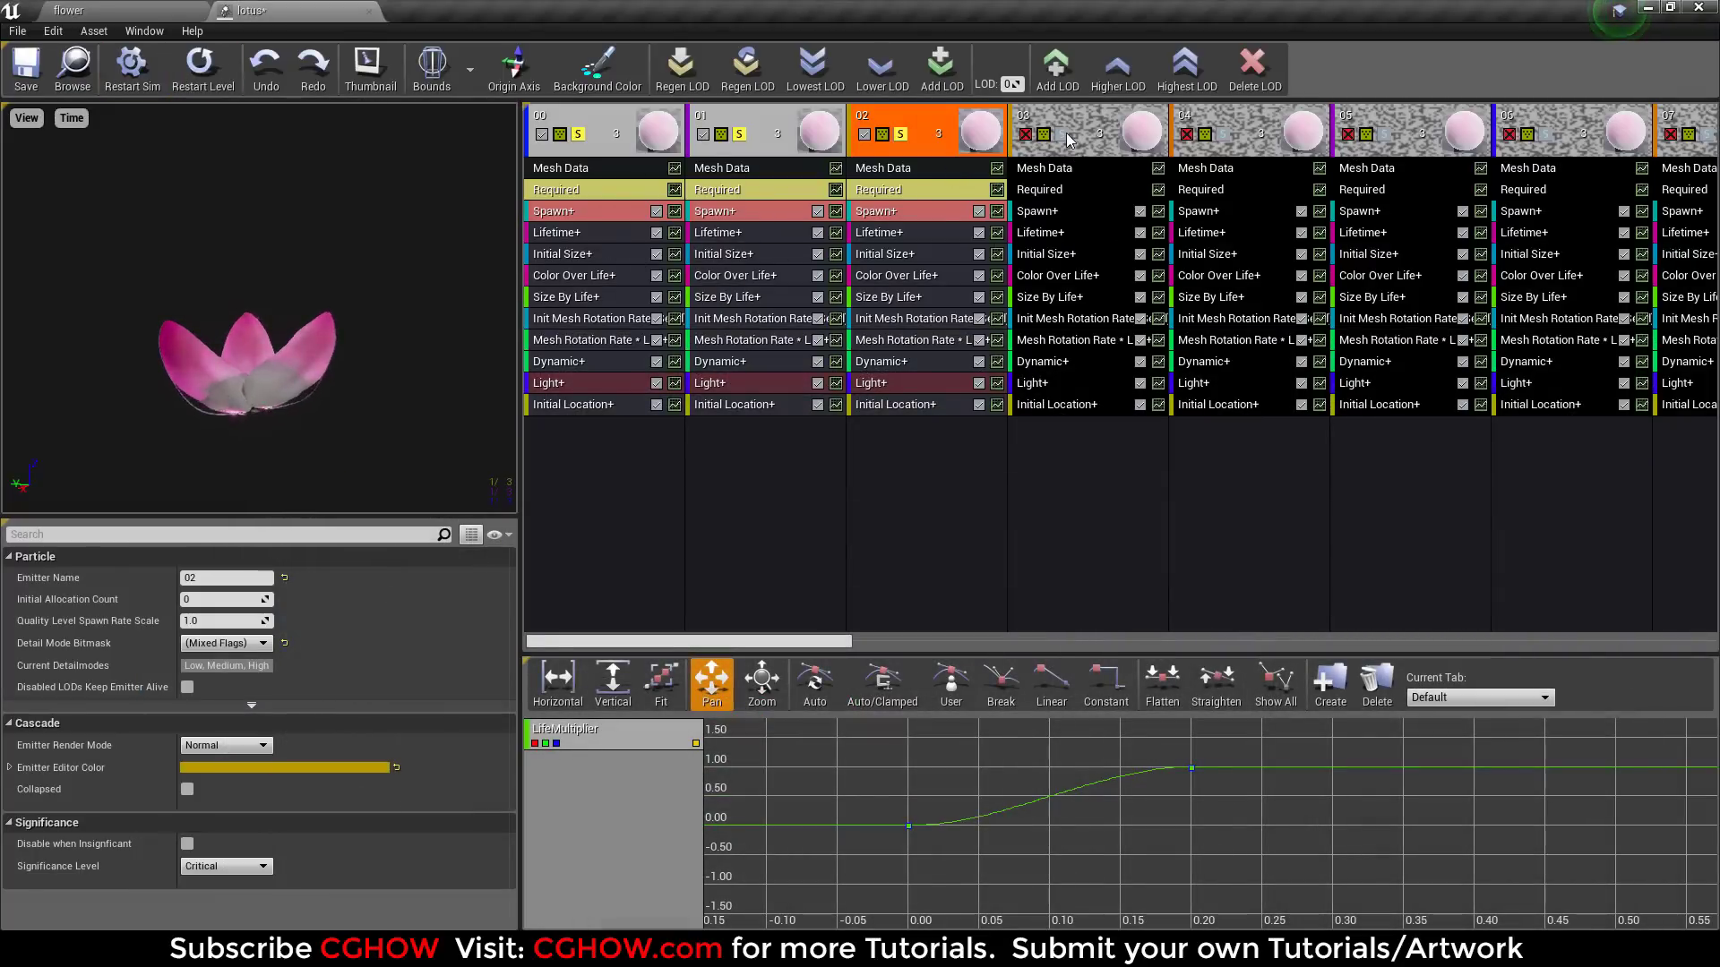
left_click(1067, 139)
left_click(199, 67)
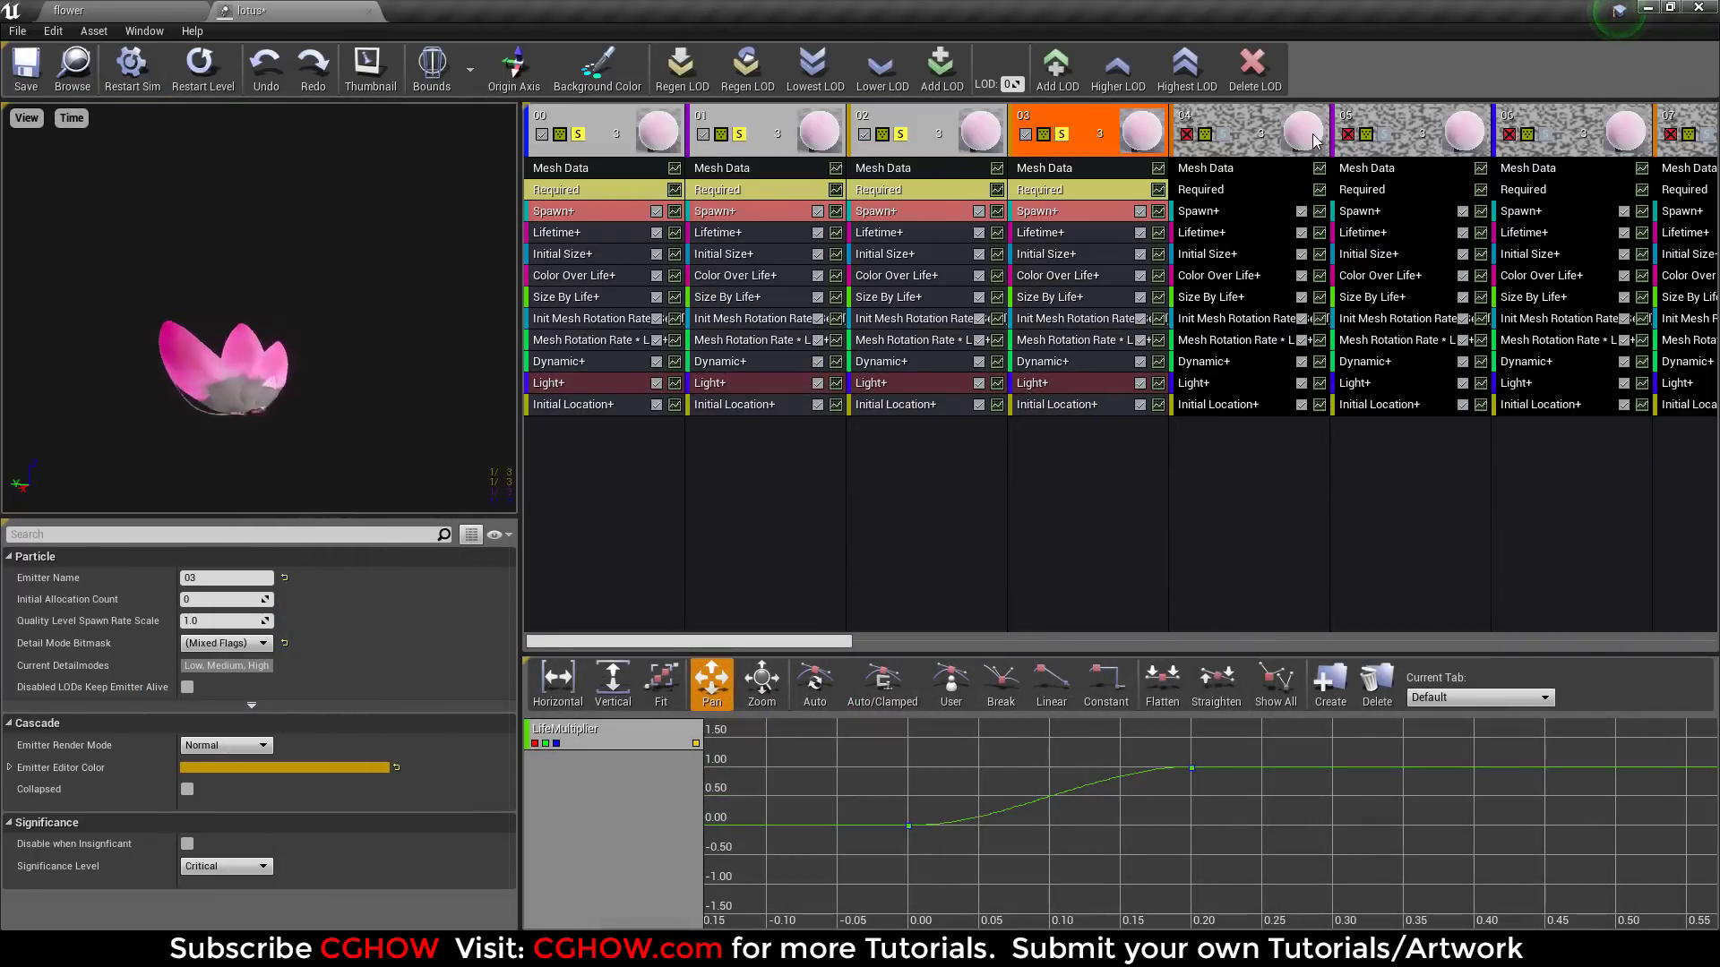
left_click(1218, 141)
left_click(198, 68)
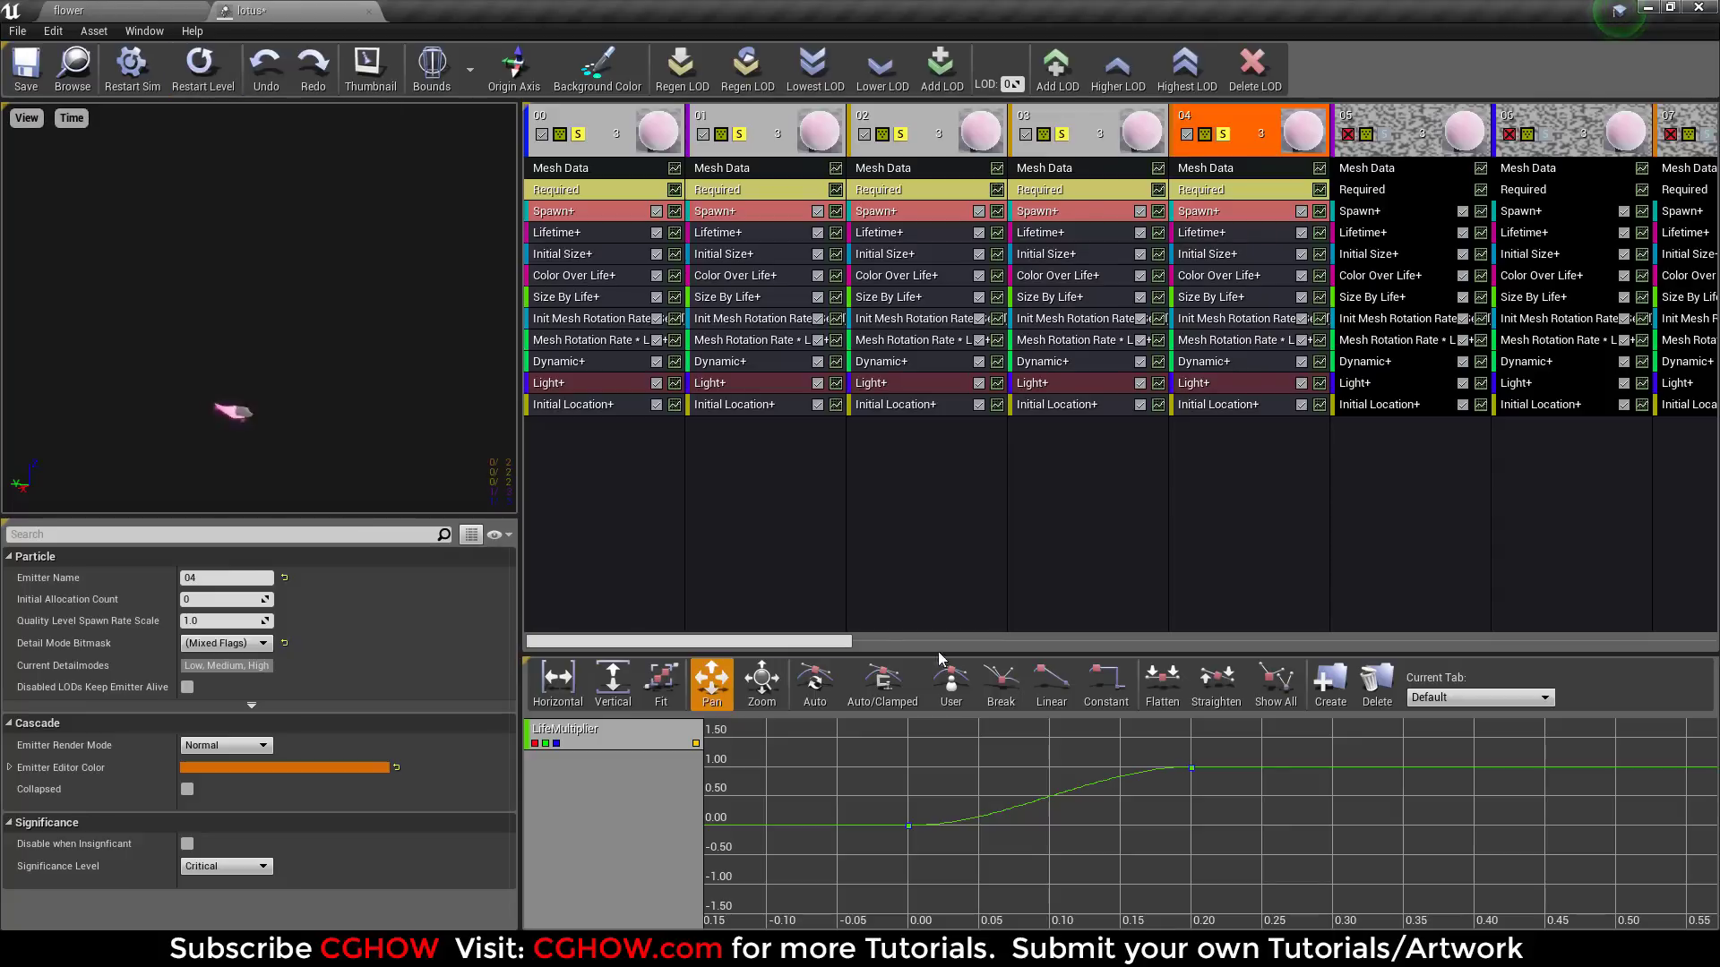
left_click_drag(838, 651, 954, 650)
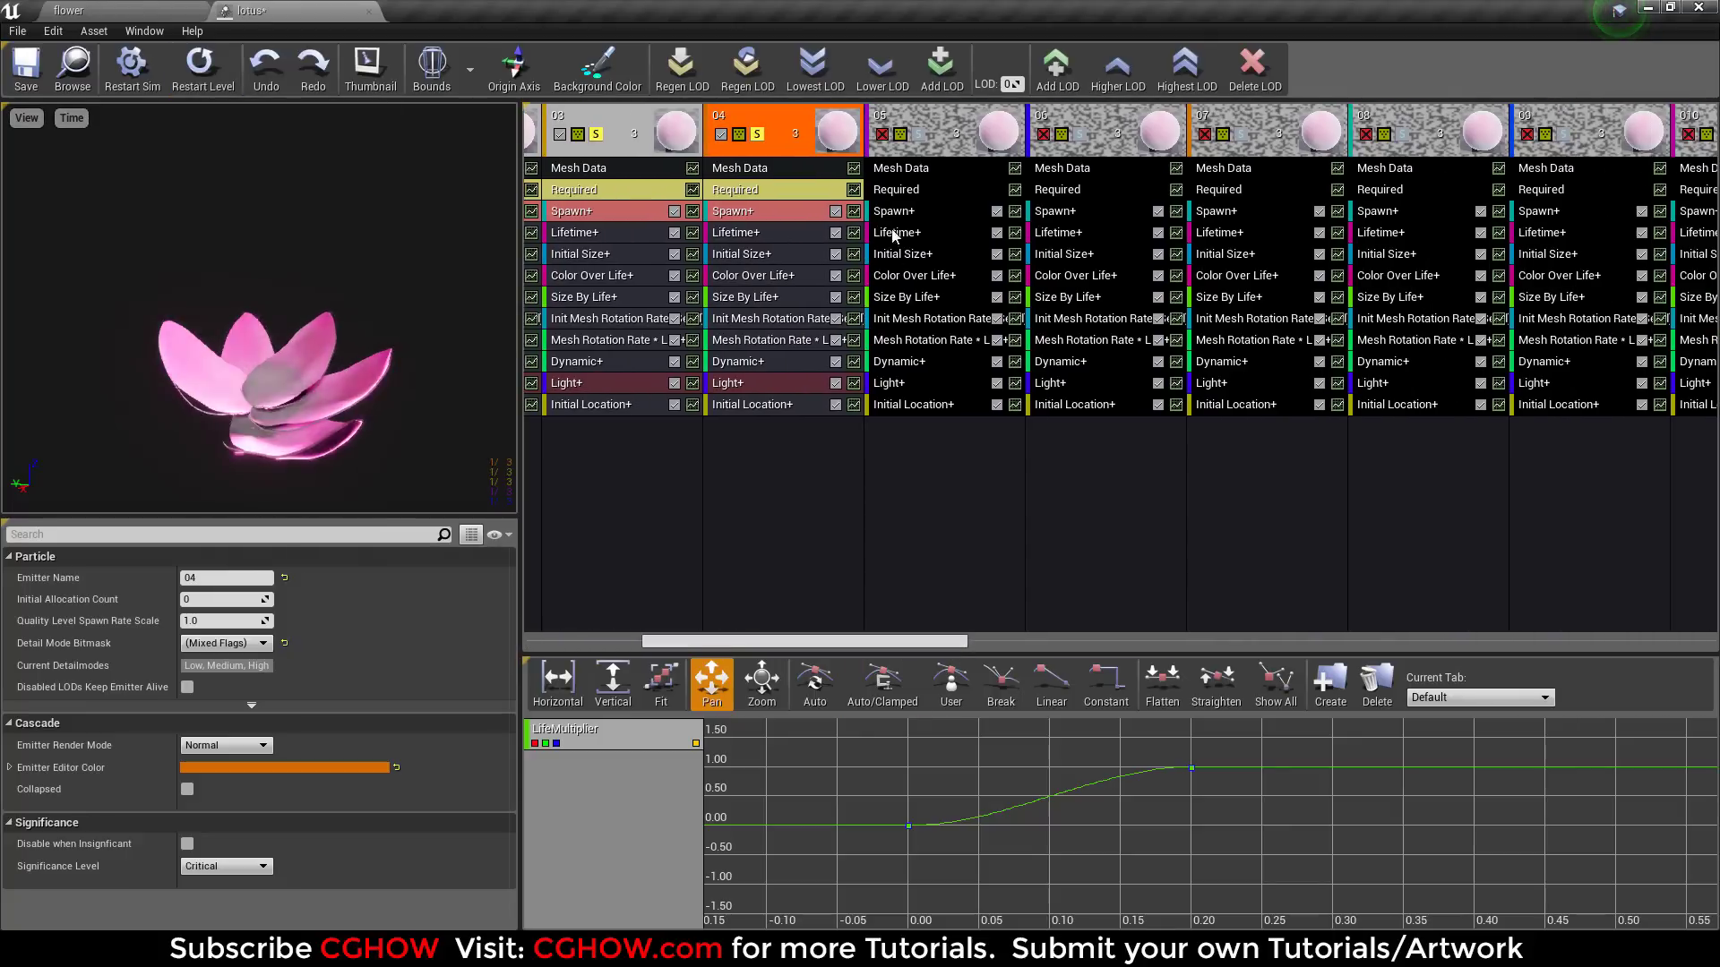
left_click(916, 138)
left_click(199, 67)
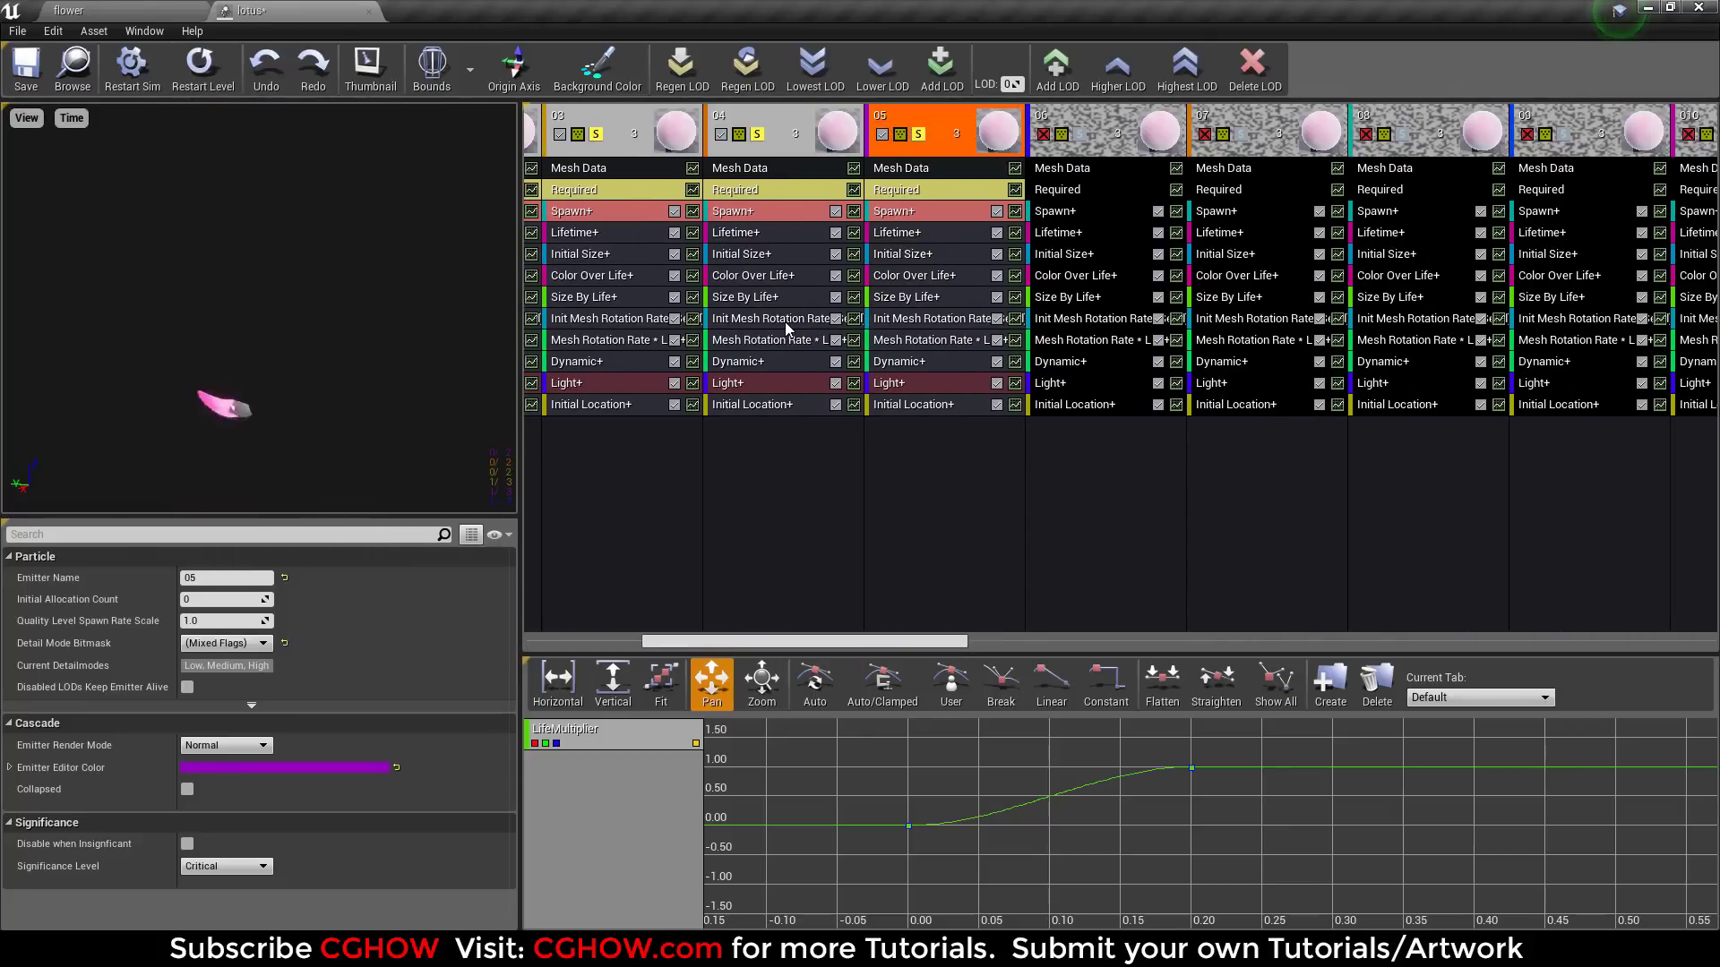
Step: Enable emitter 06 and review the lifetime, initial size, colour and size-over-life modules of emitters 04–05
left_click(1085, 137)
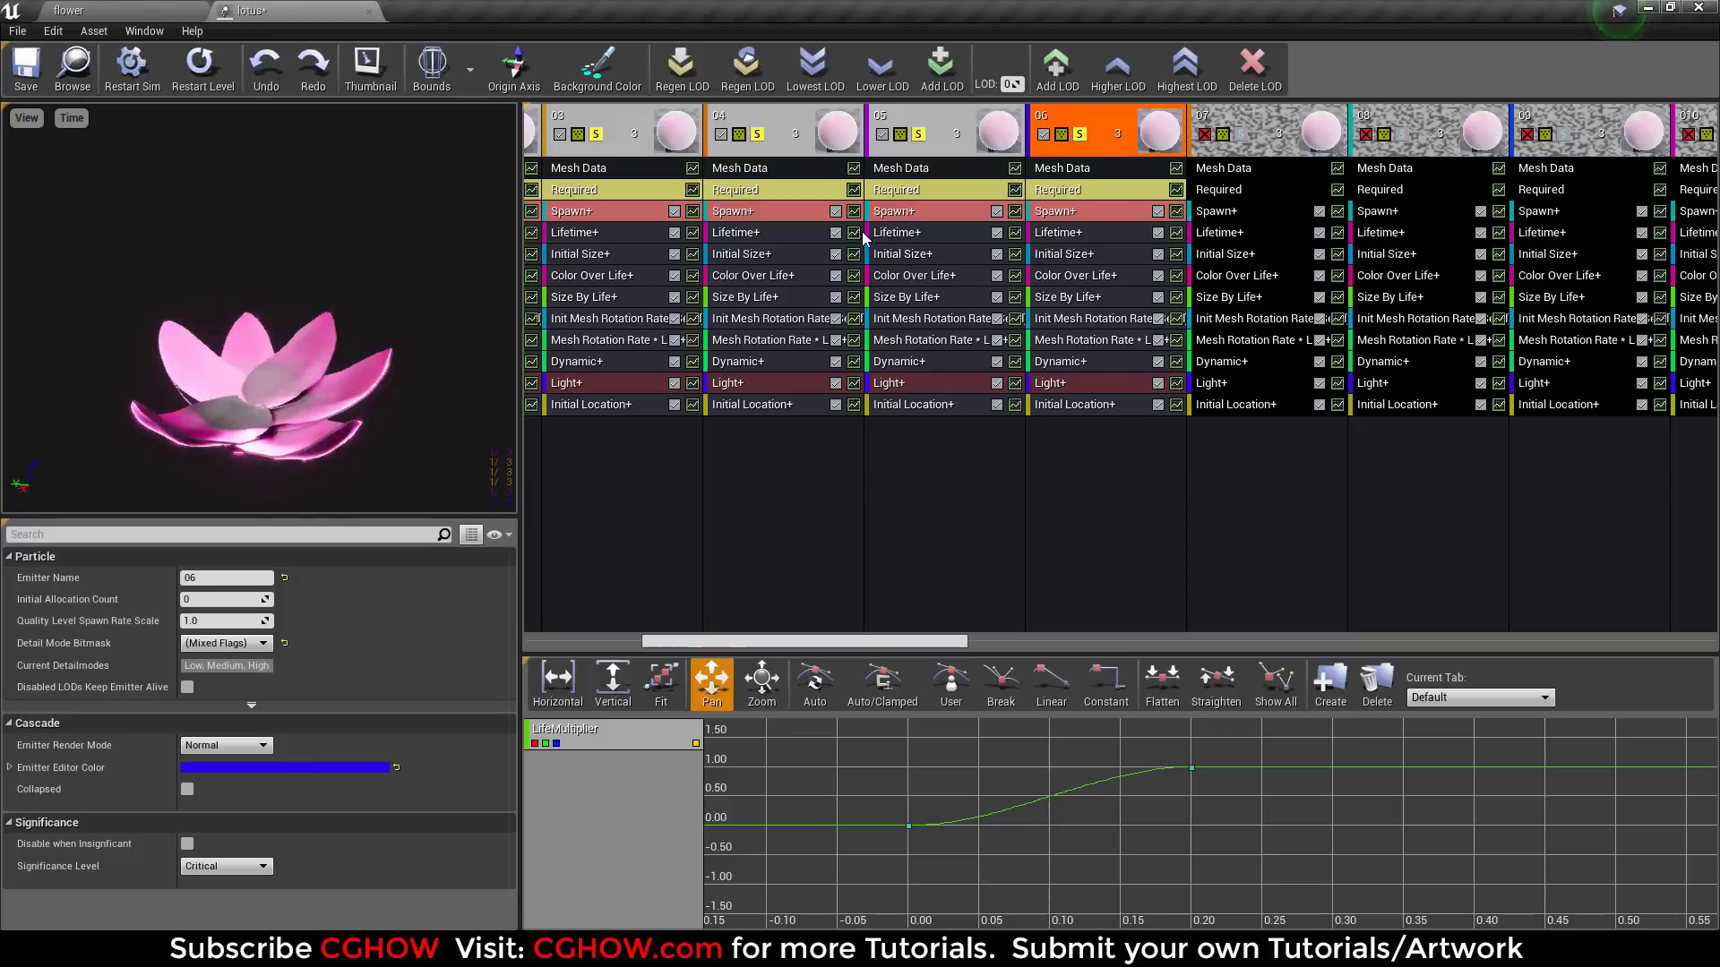
left_click(883, 301)
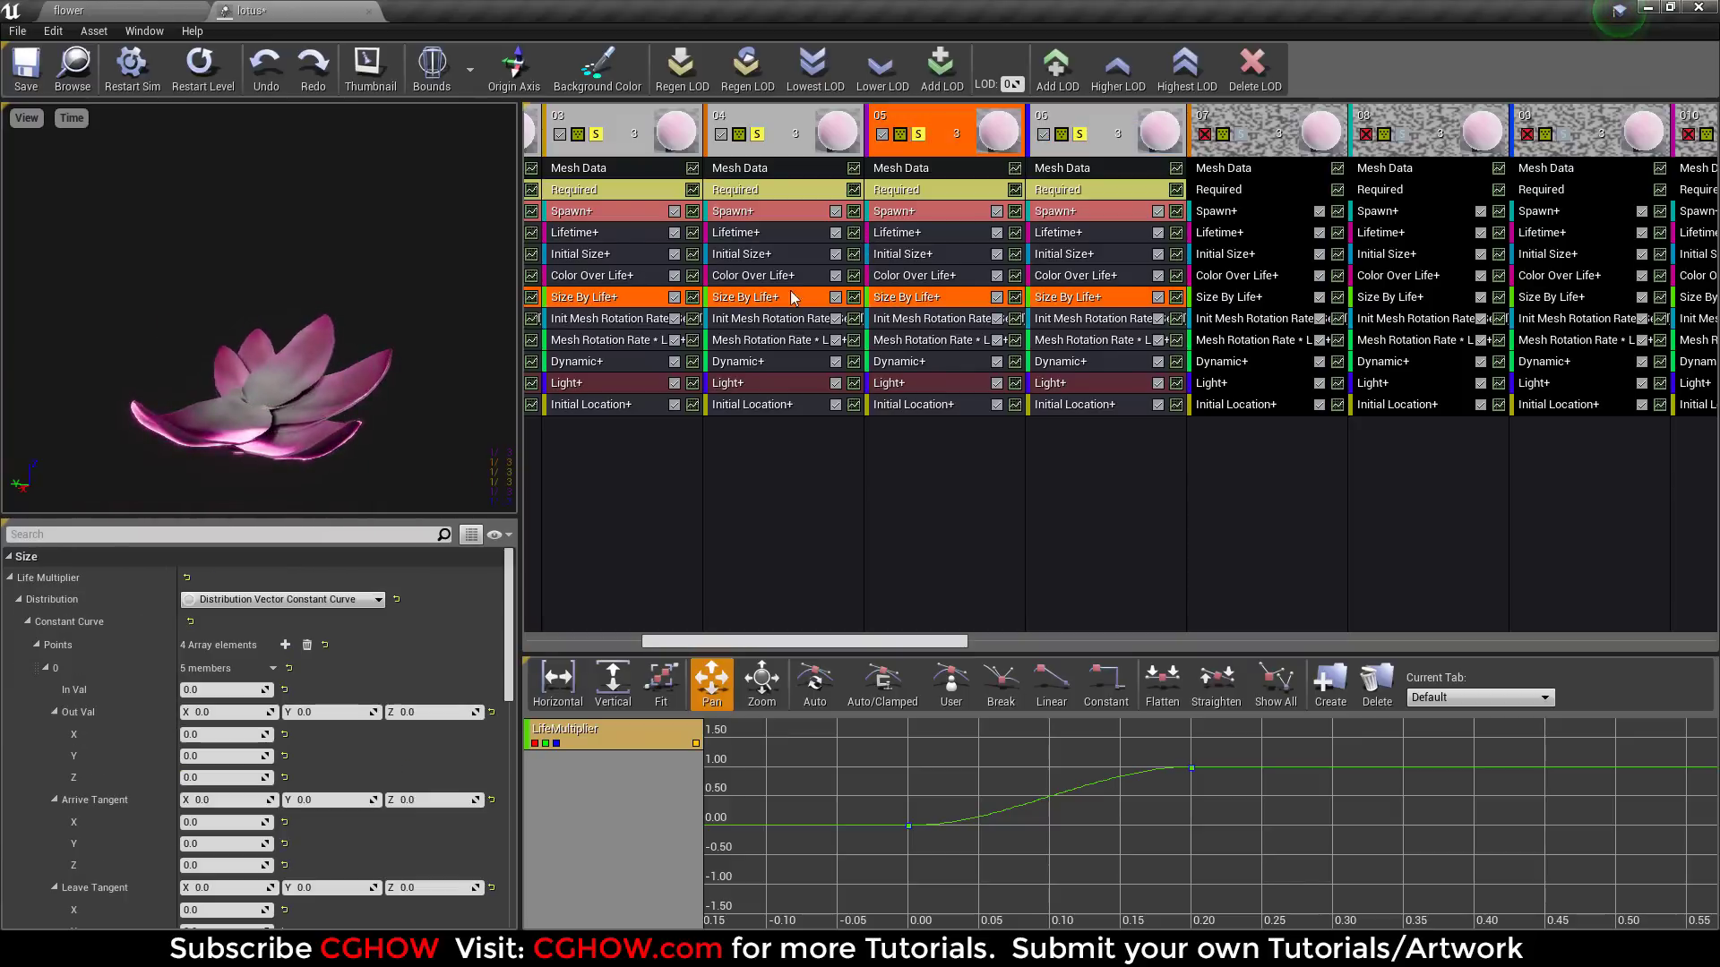
left_click(943, 280)
left_click(927, 255)
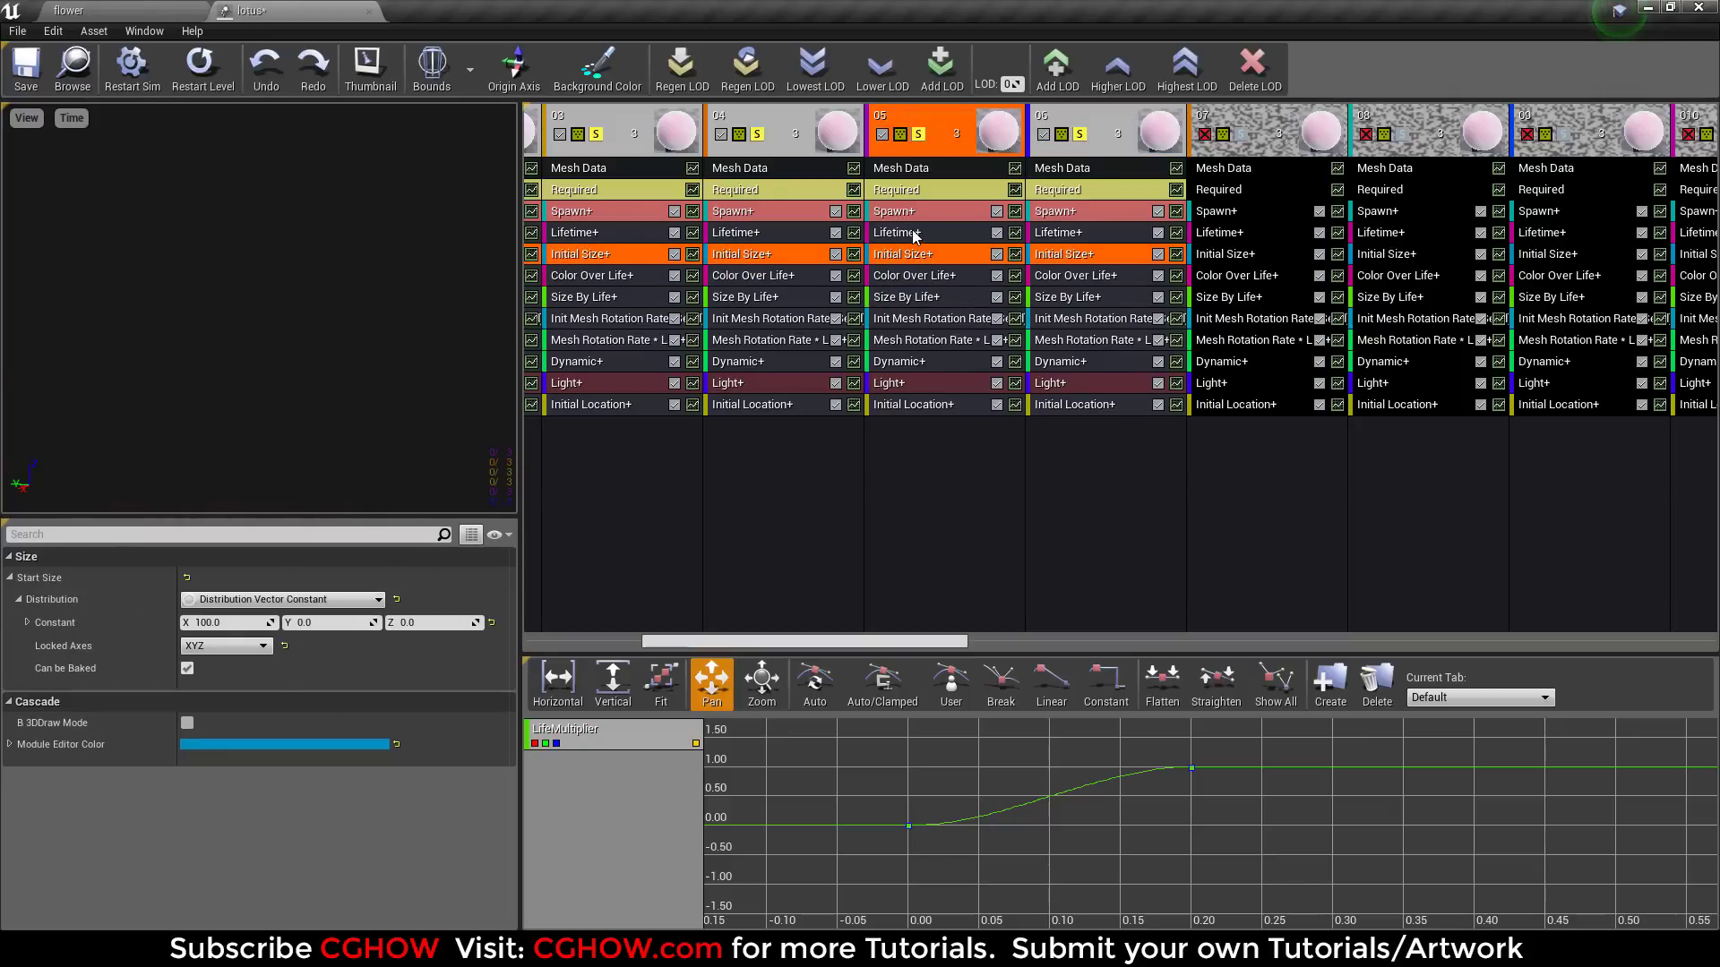
left_click(901, 235)
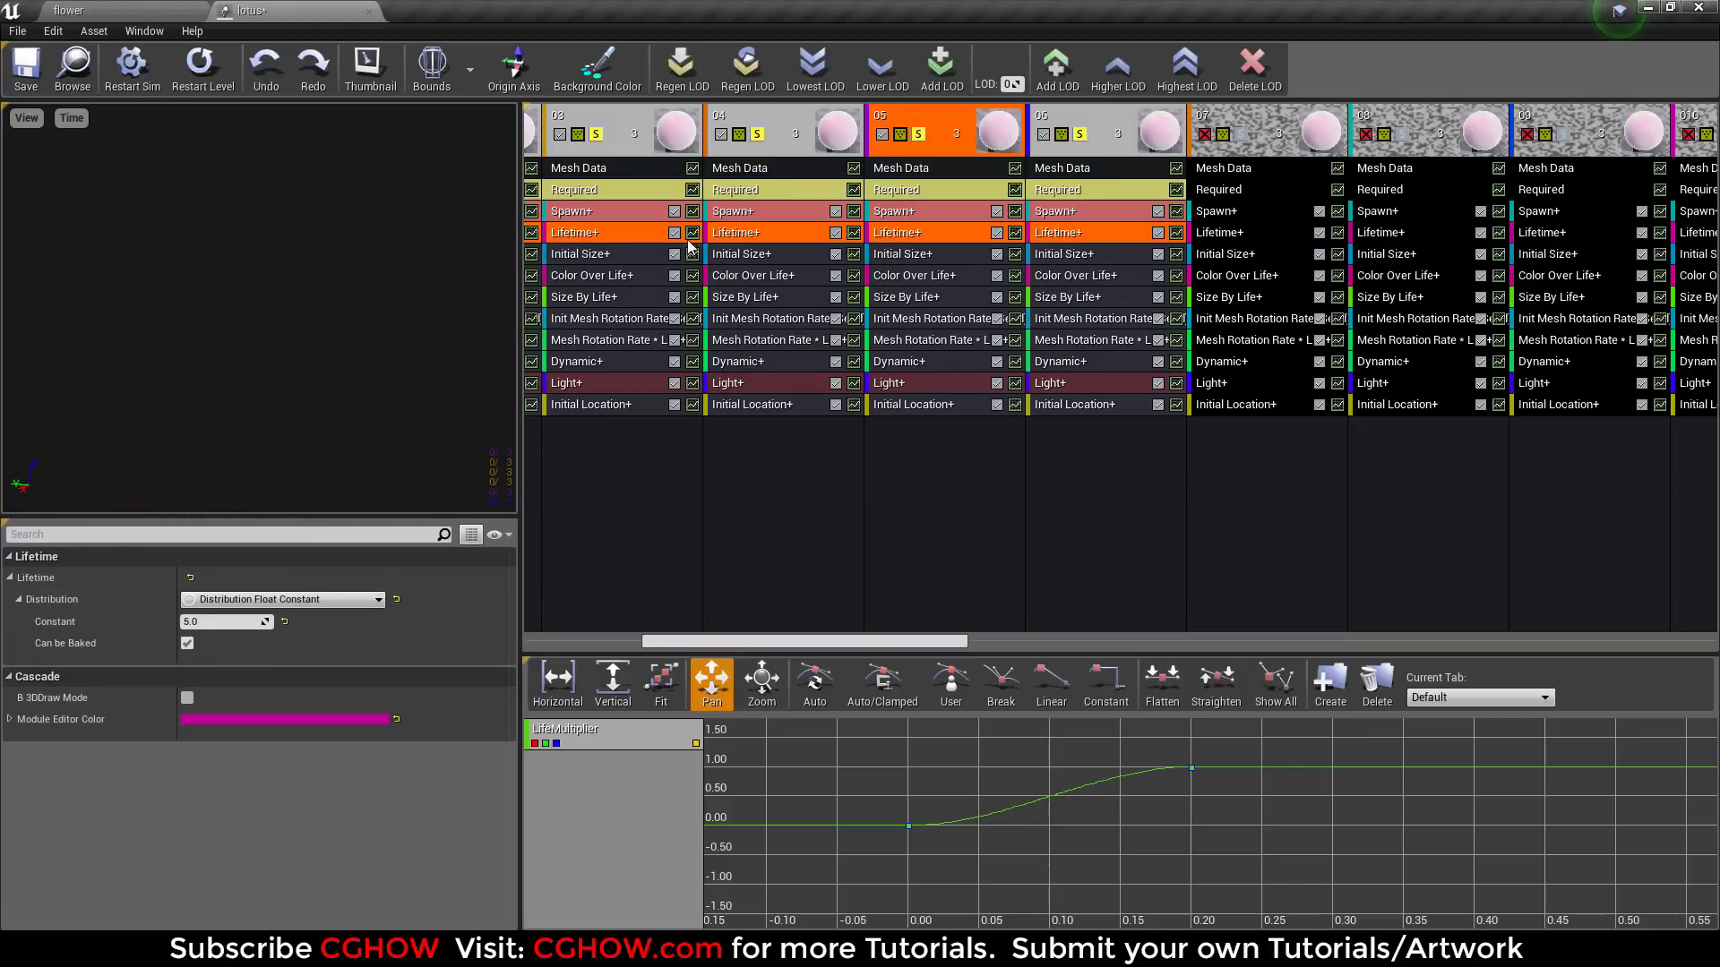
left_click(739, 256)
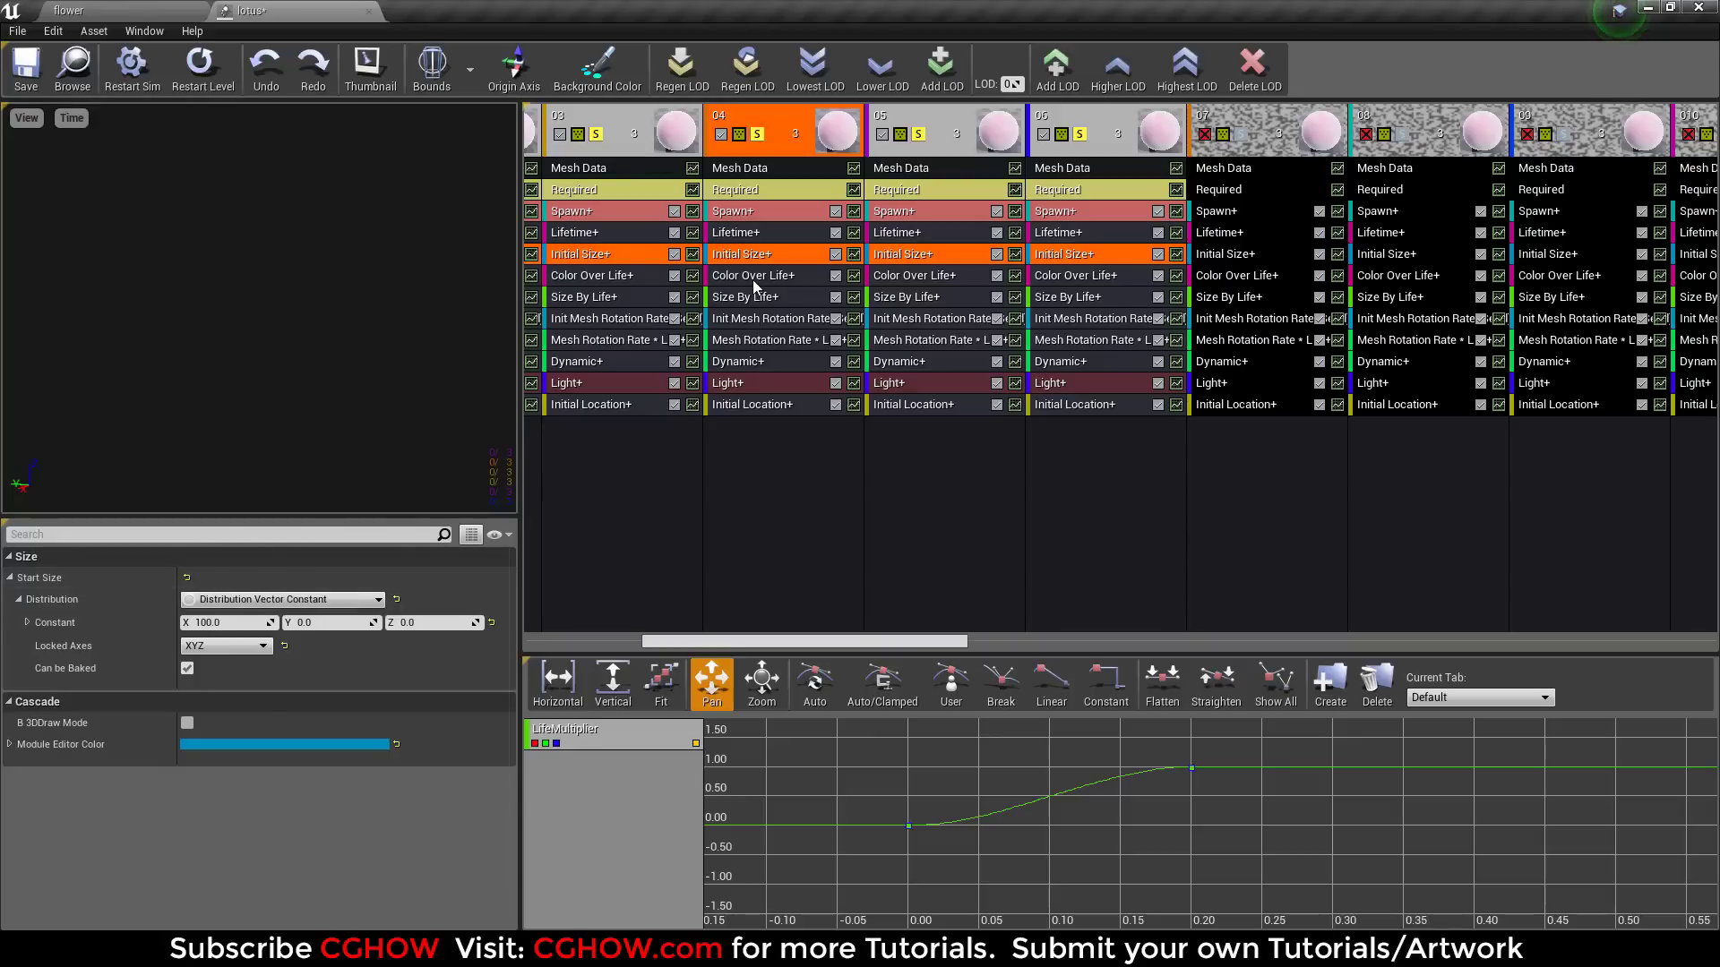
left_click(753, 277)
left_click(744, 301)
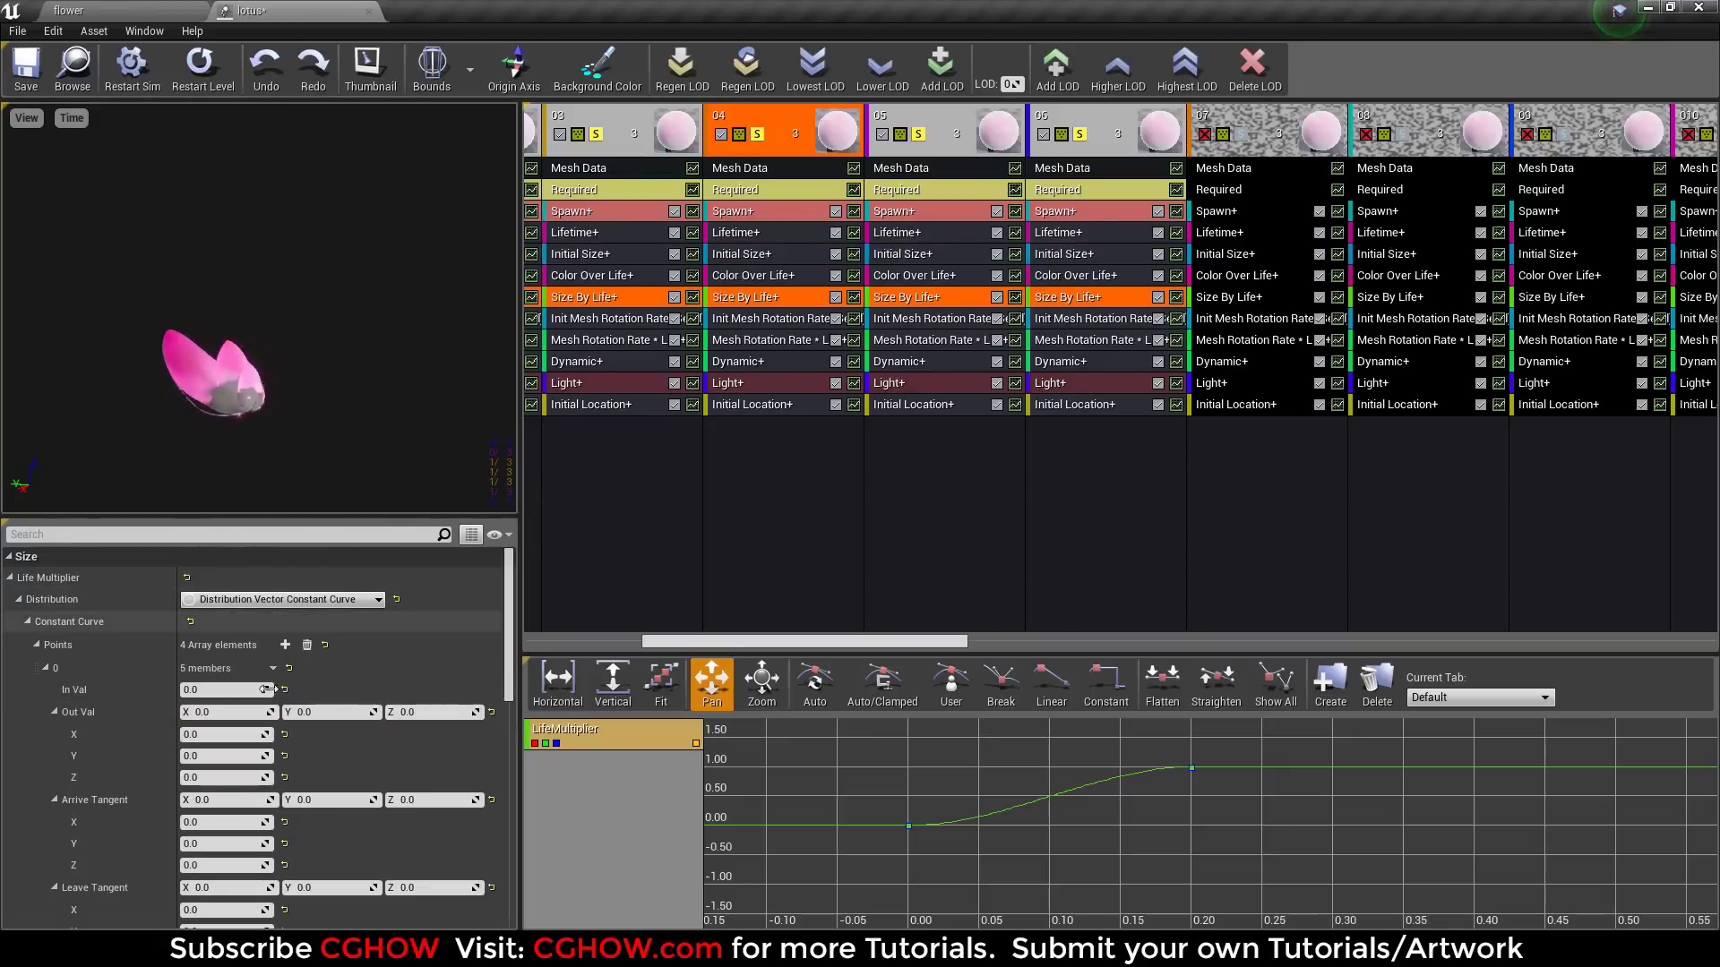
Step: Check the Initial Location, Light, Dynamic and Mesh Data settings, ending on emitter 03's lotus_lotu_petal_03 mesh
left_click(751, 404)
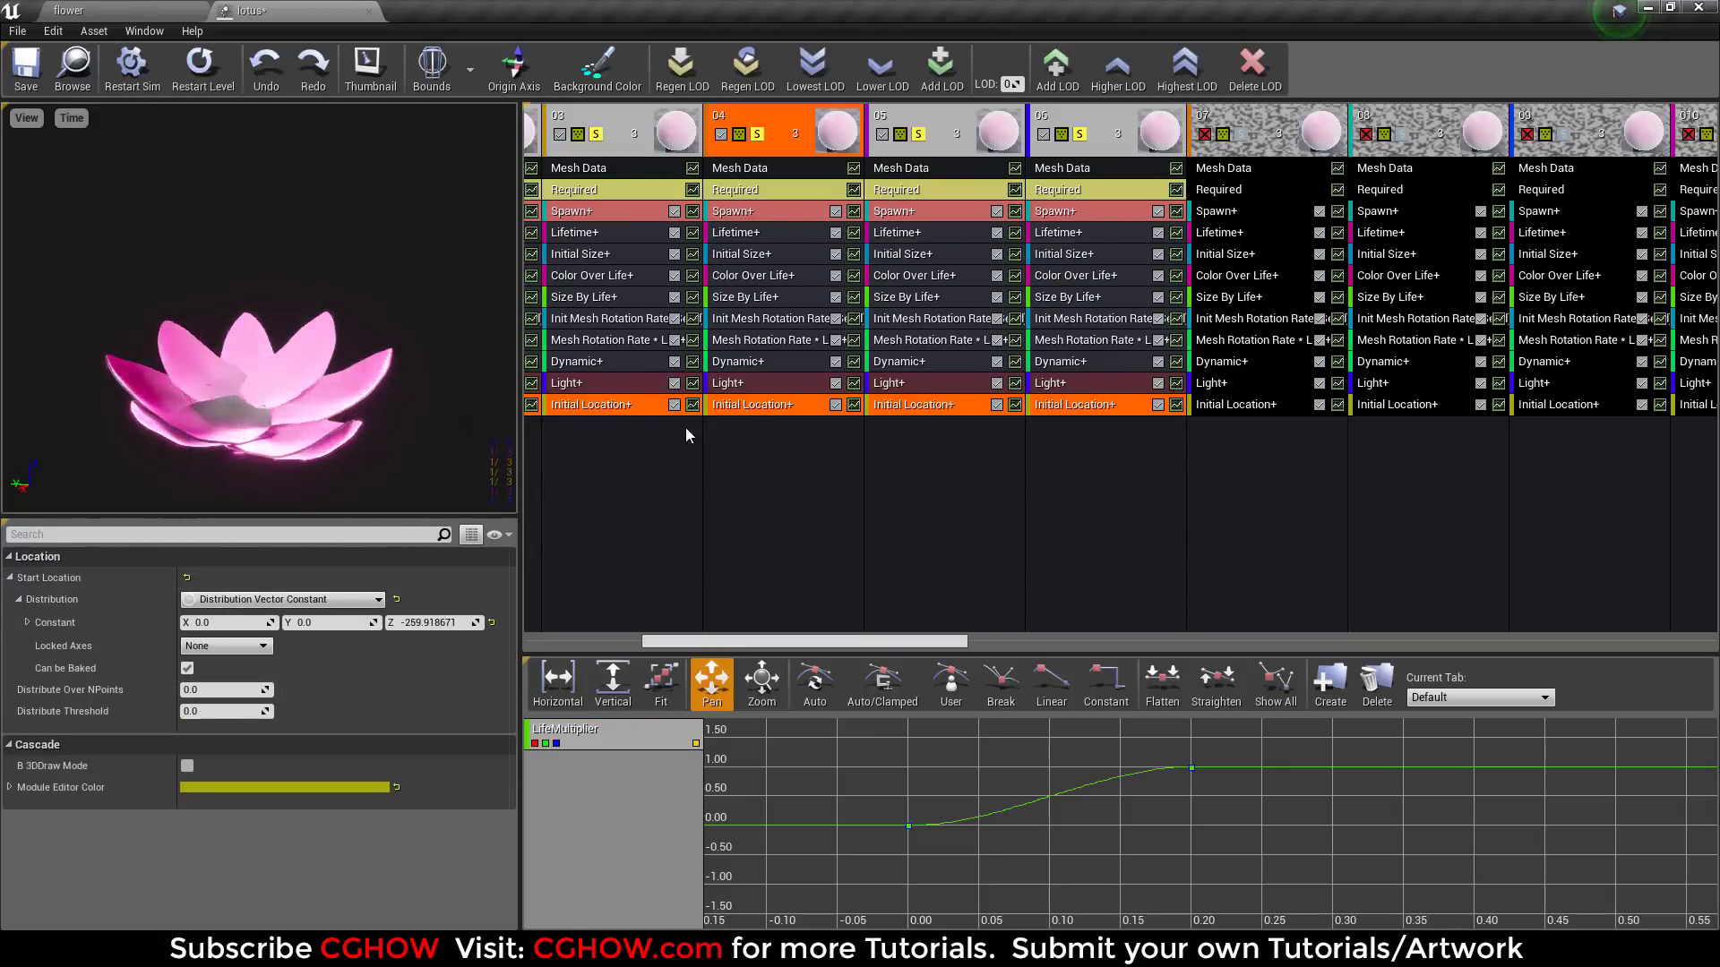
left_click(749, 384)
left_click(719, 363)
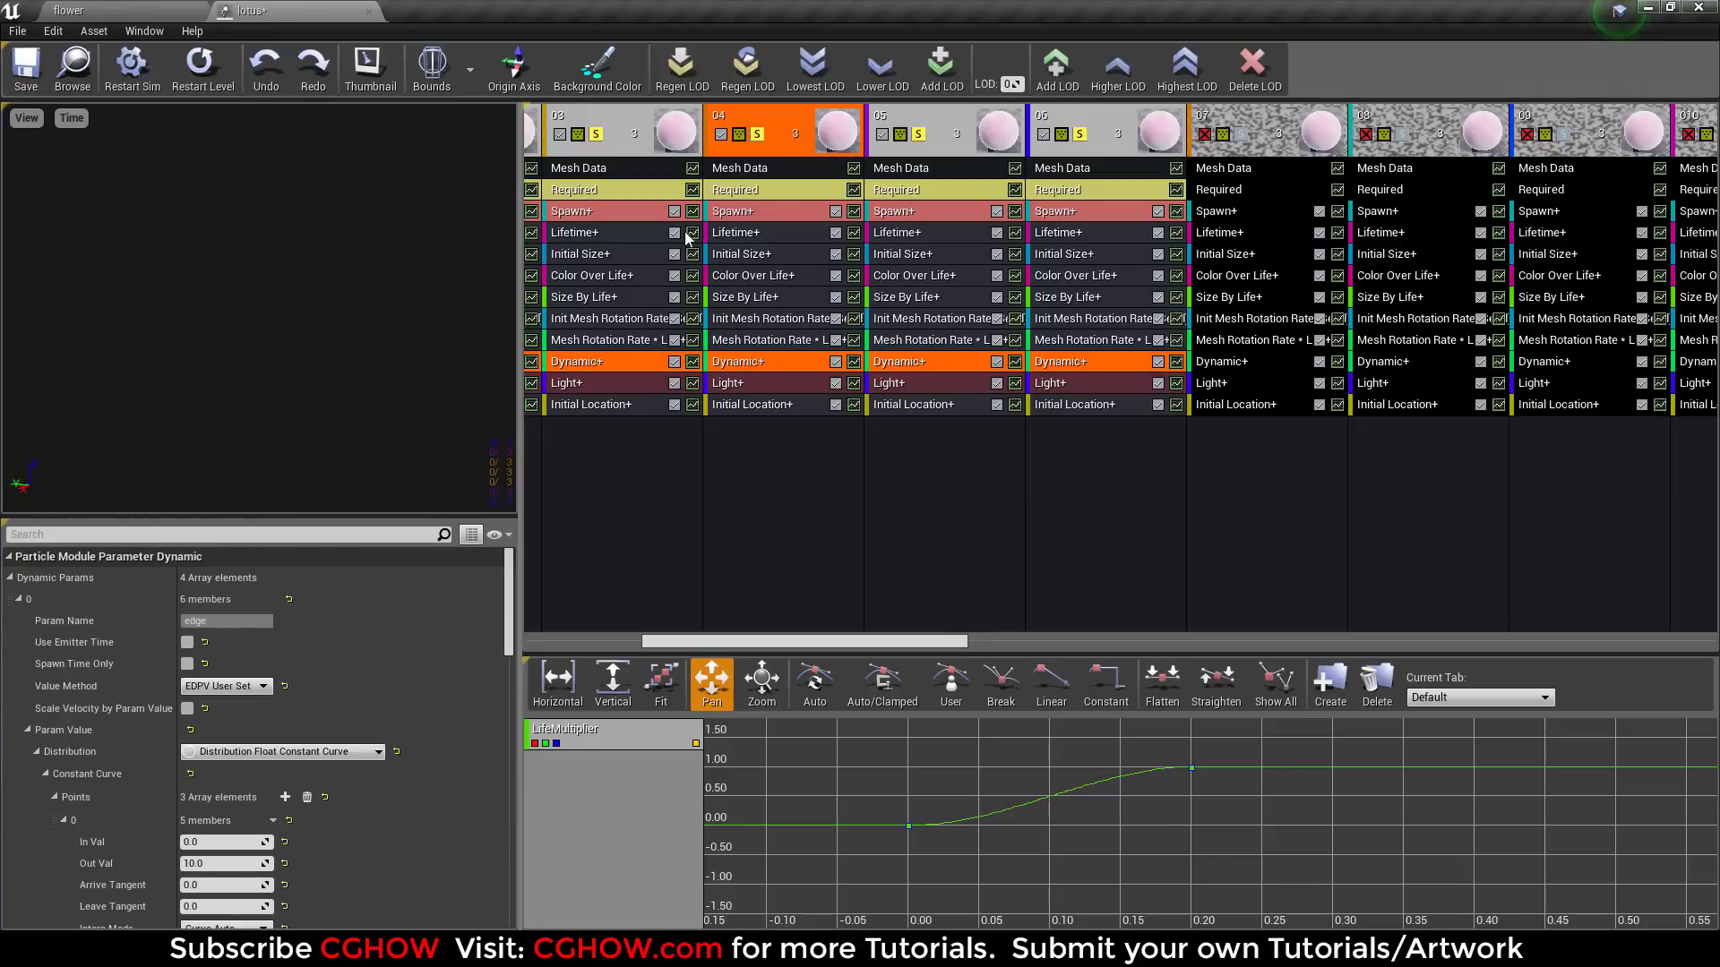
left_click(746, 170)
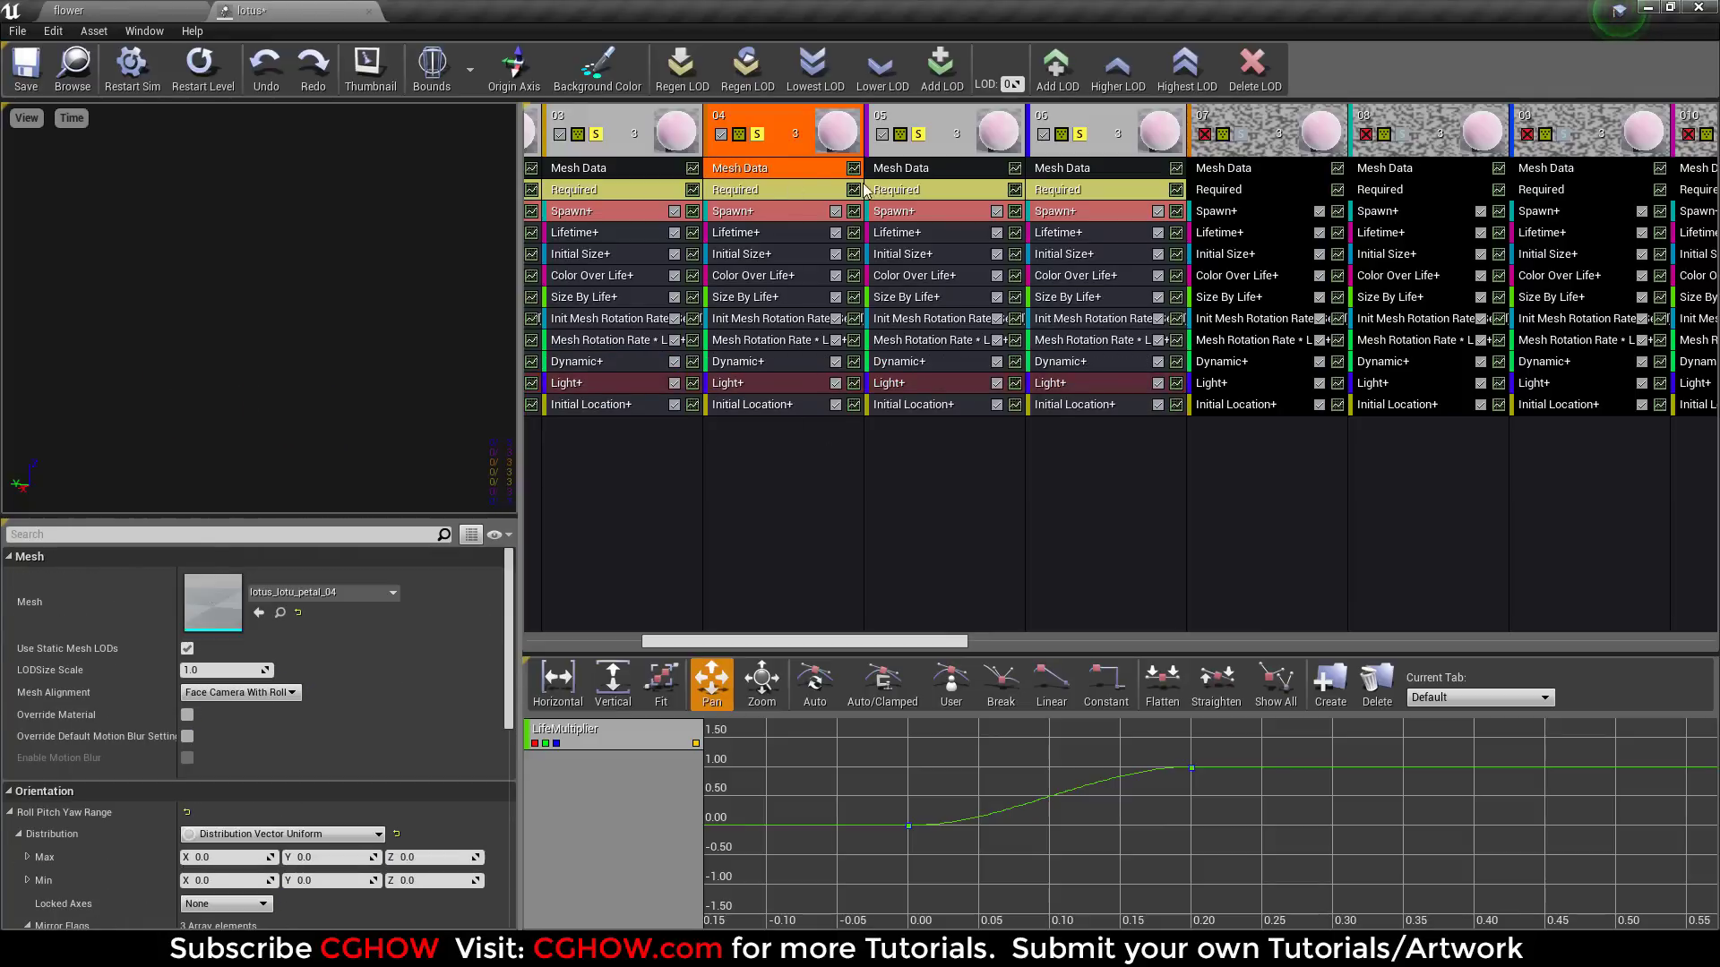
left_click(583, 169)
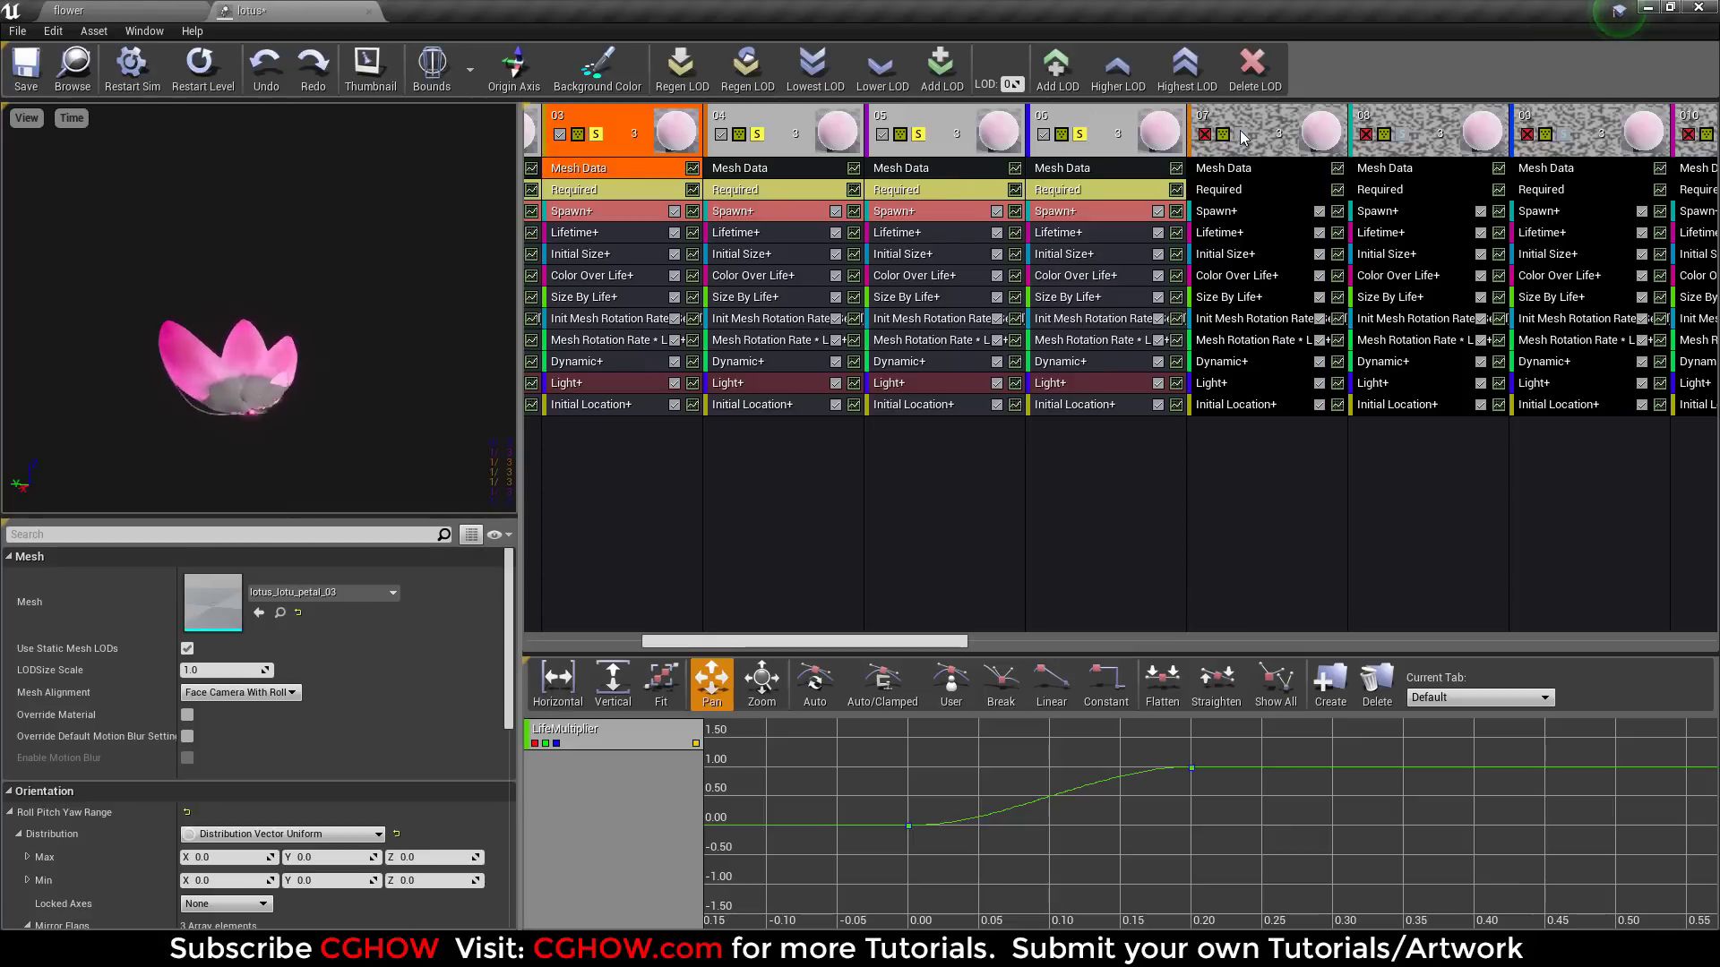
Step: Re-enable emitters 07 through 014 and restart the preview
left_click(1204, 134)
left_click(1365, 133)
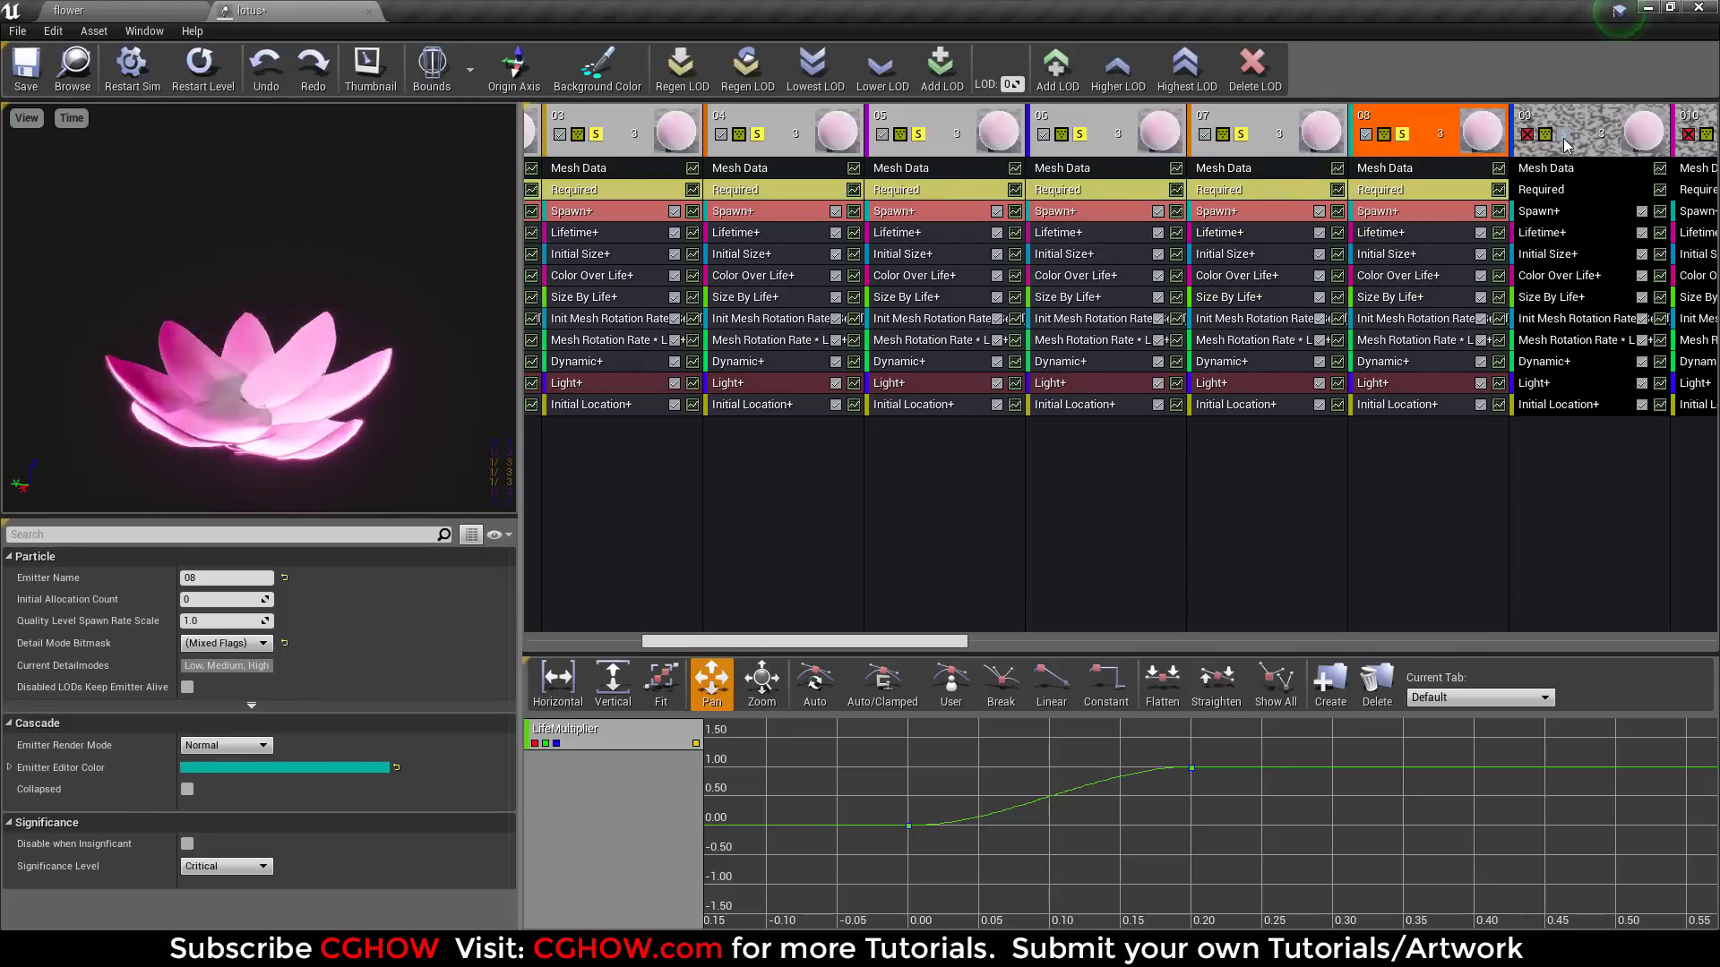
left_click(1526, 134)
left_click_drag(887, 641, 1077, 641)
left_click(955, 138)
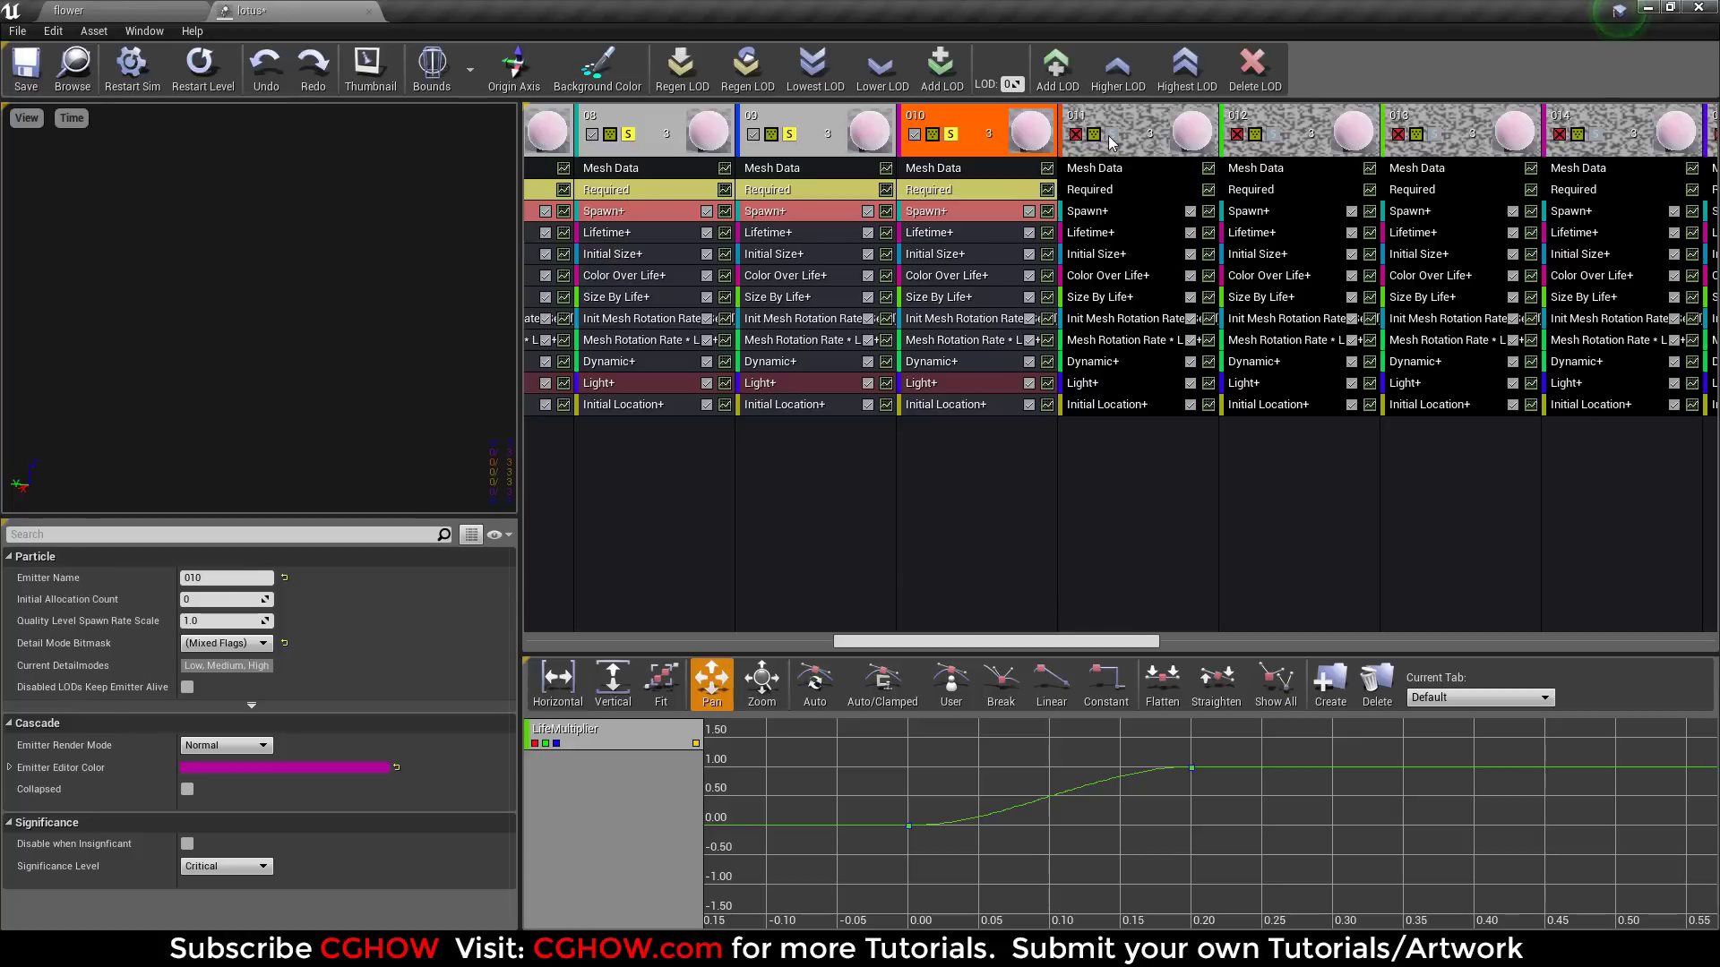
left_click(1110, 142)
left_click(1277, 144)
left_click(1438, 141)
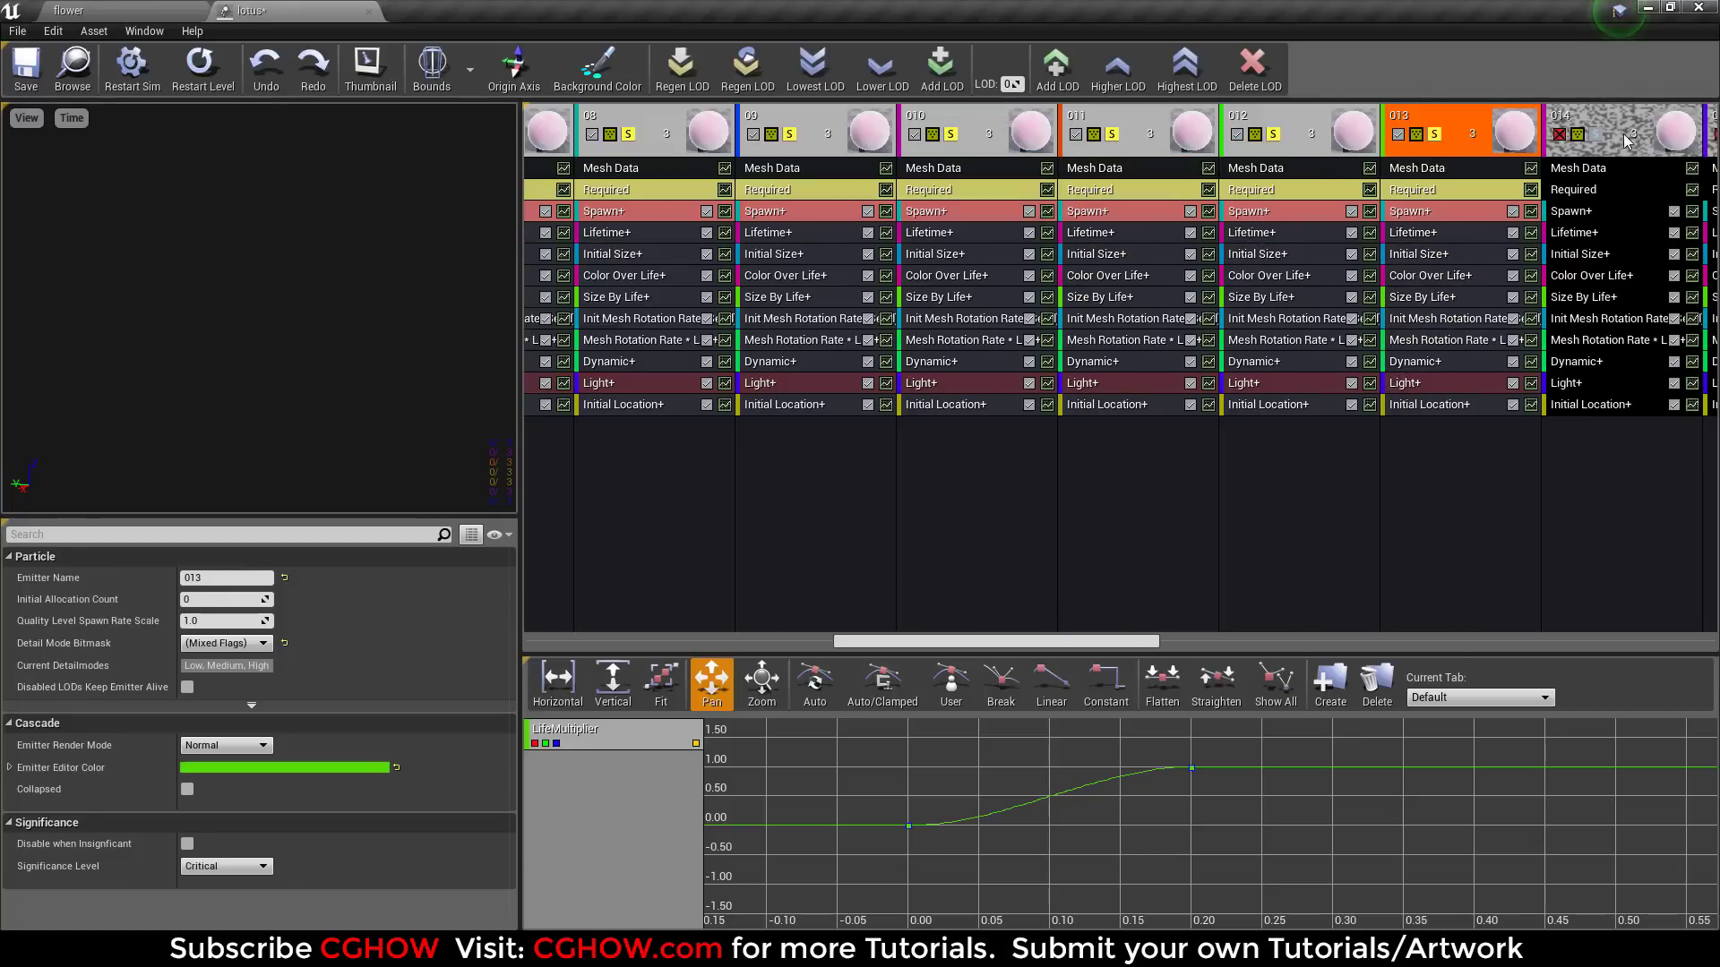
left_click(1597, 137)
left_click(203, 68)
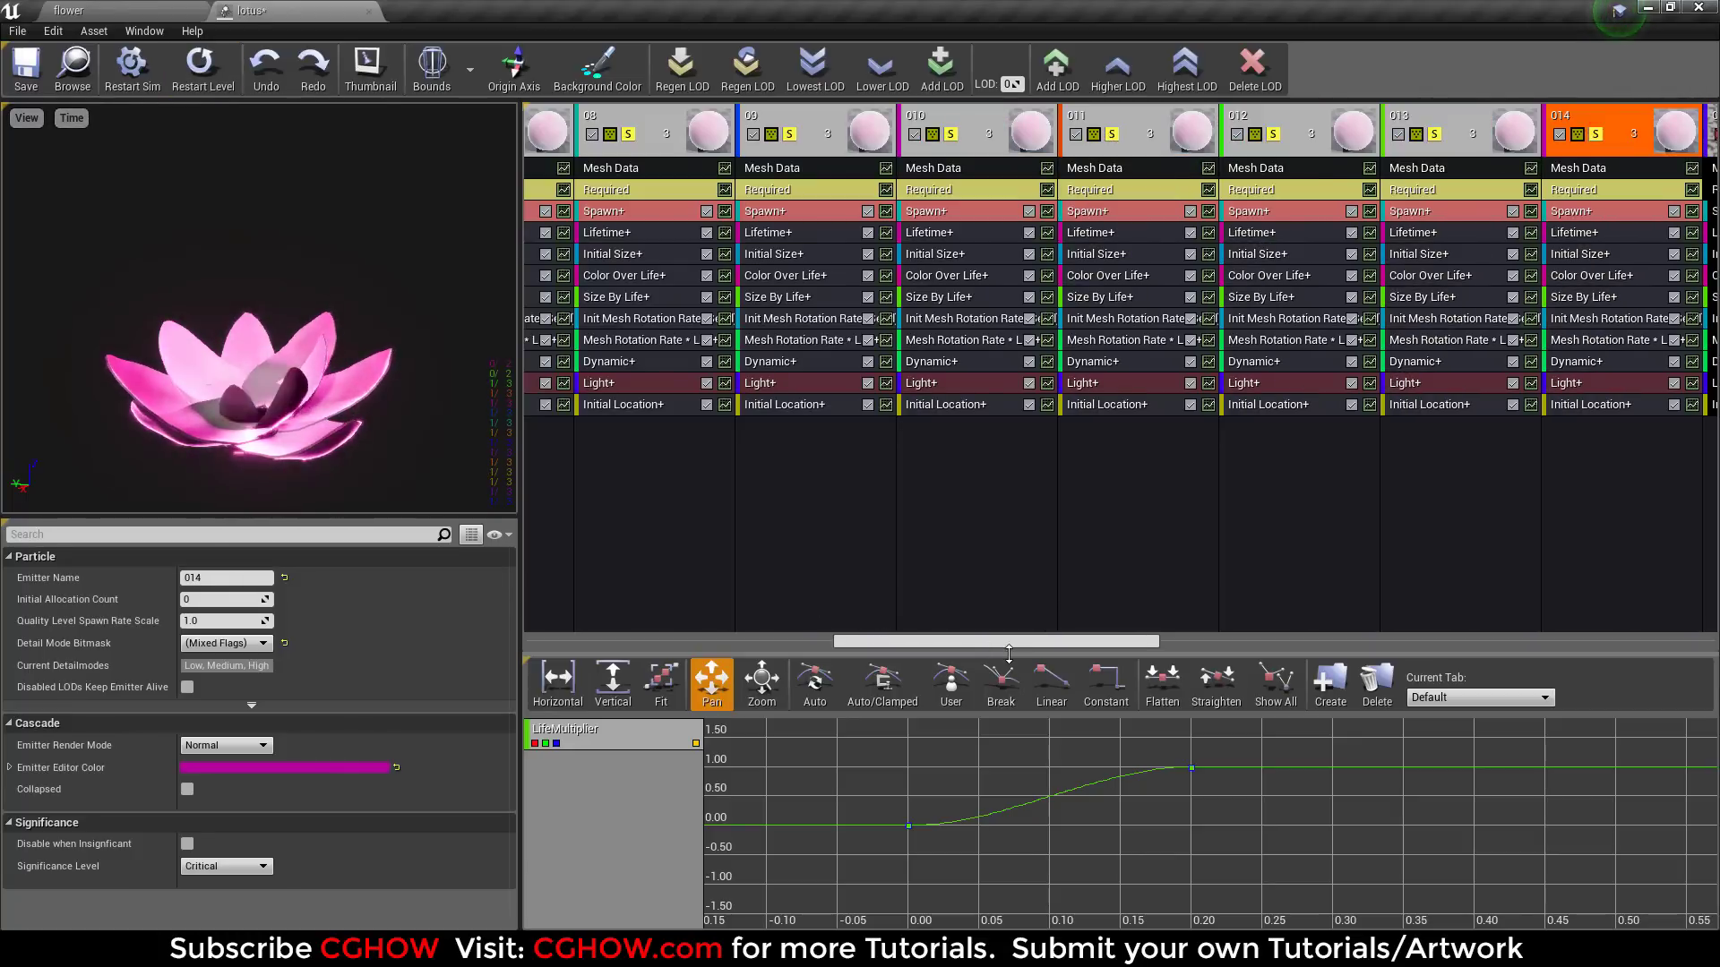
Step: Re-enable emitters 015, 016, petals, petals_light and rot_petals
left_click_drag(1040, 647, 1236, 646)
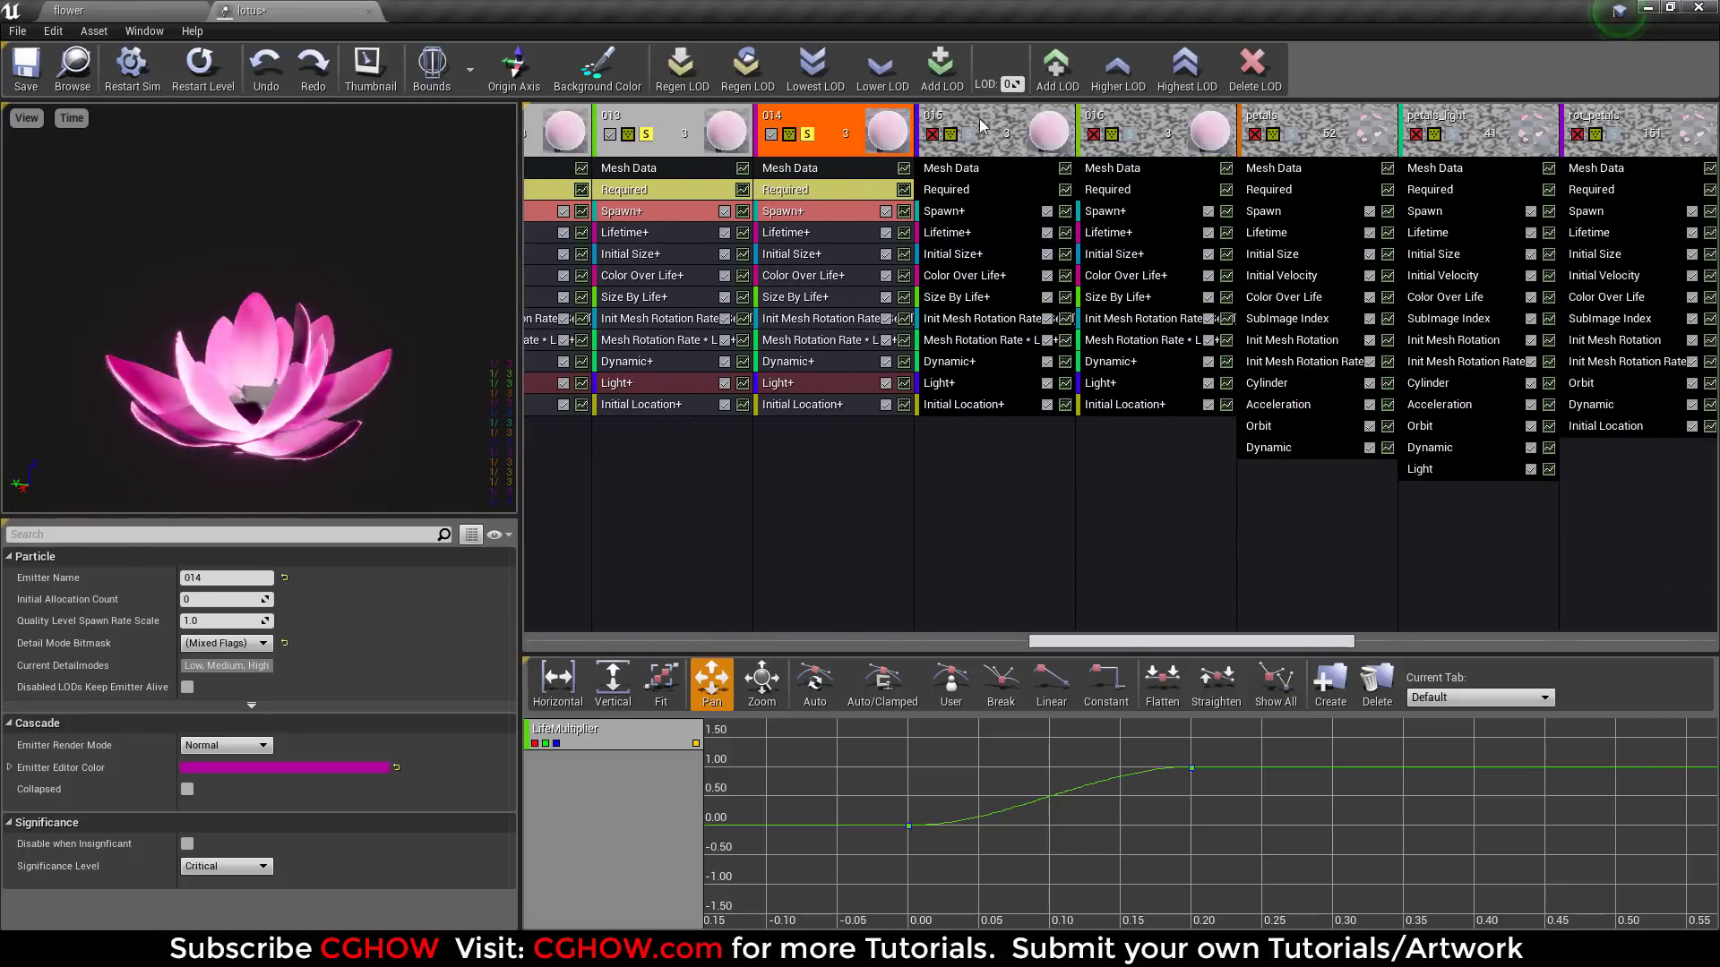
left_click(971, 135)
left_click(1132, 137)
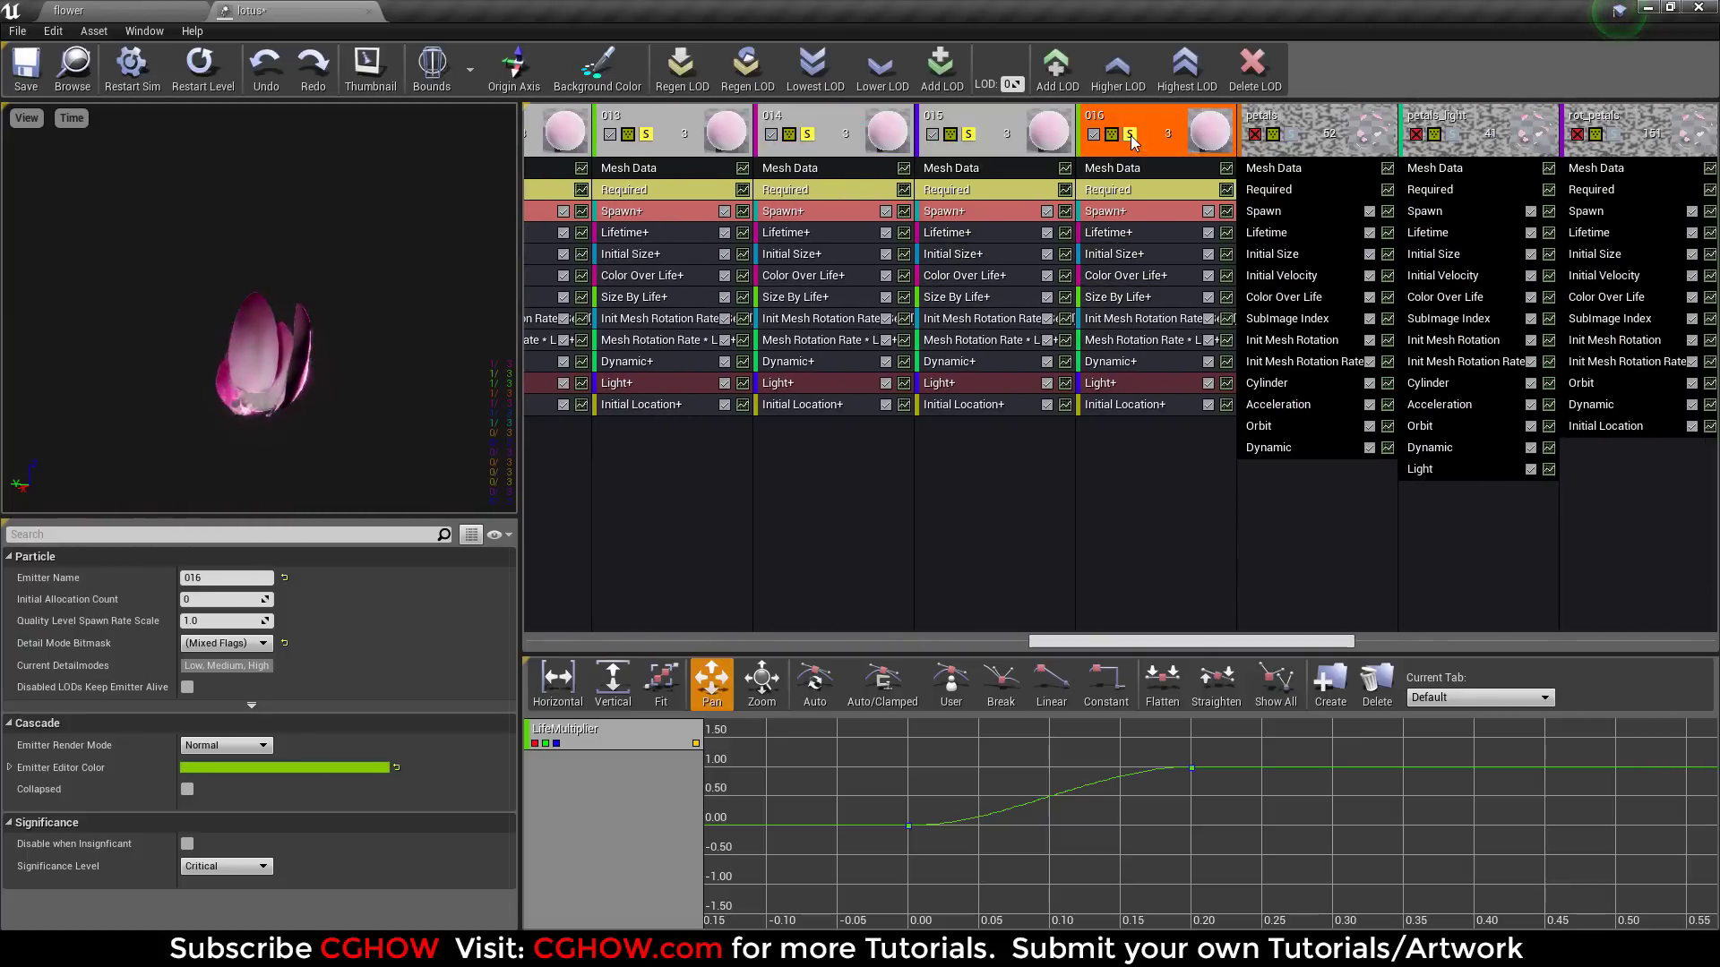
left_click(1293, 136)
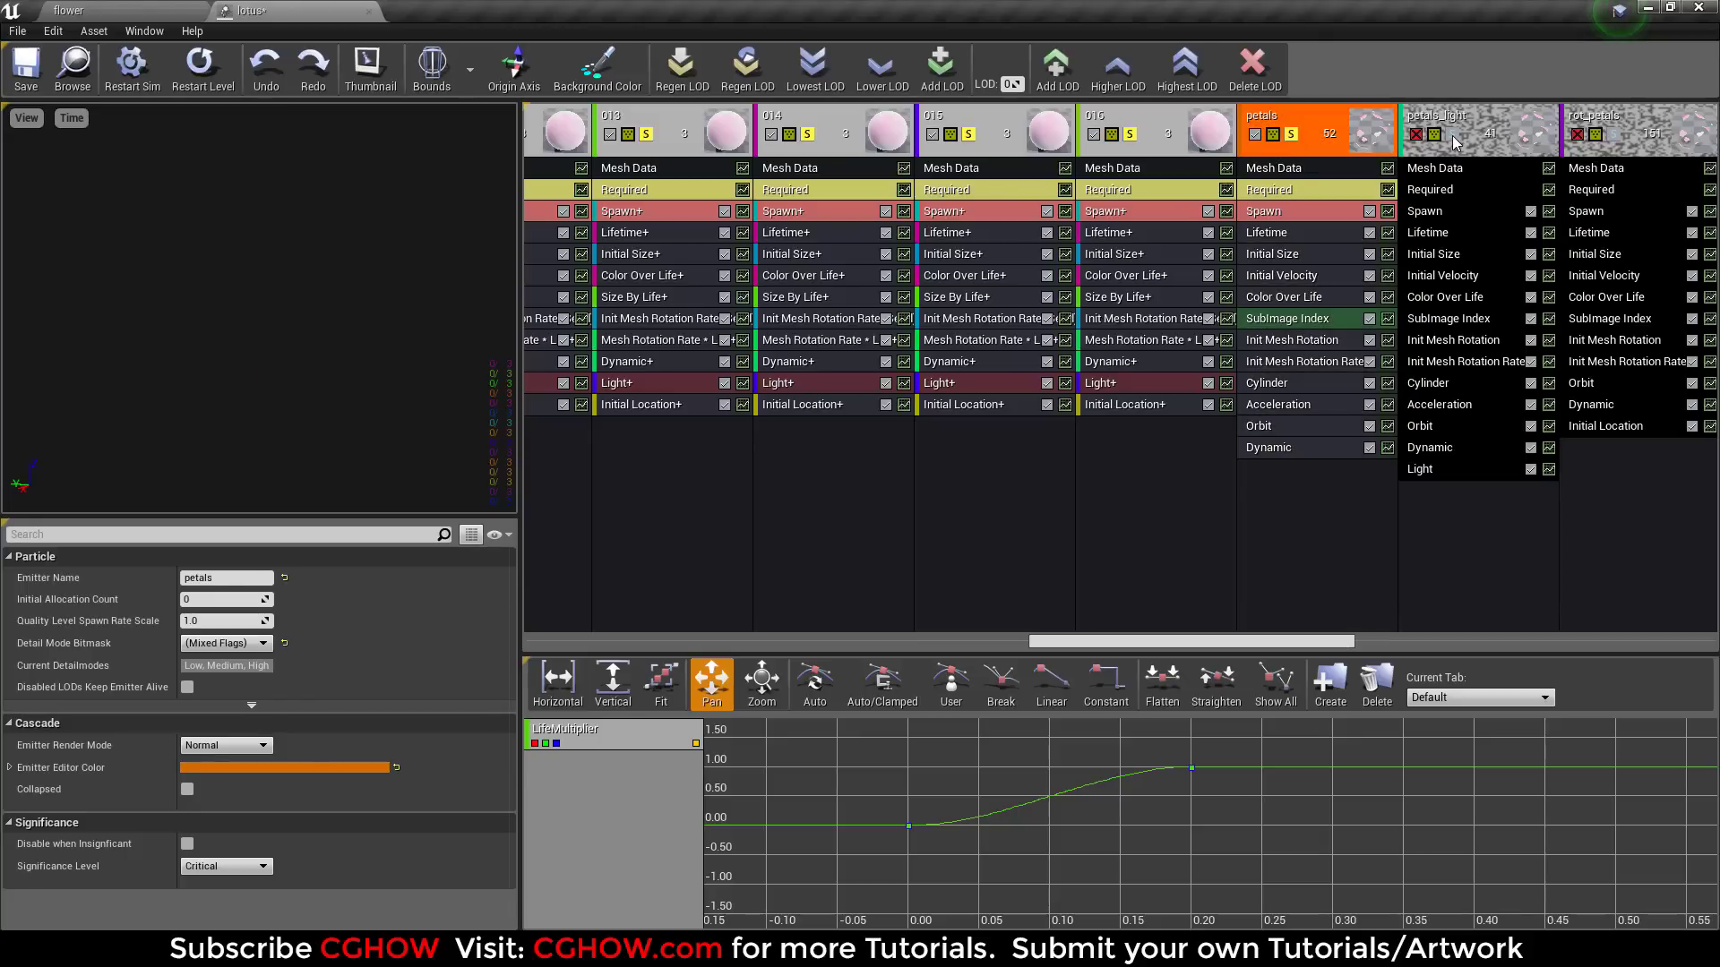
left_click(1454, 142)
left_click(1618, 137)
left_click_drag(1287, 642, 1389, 642)
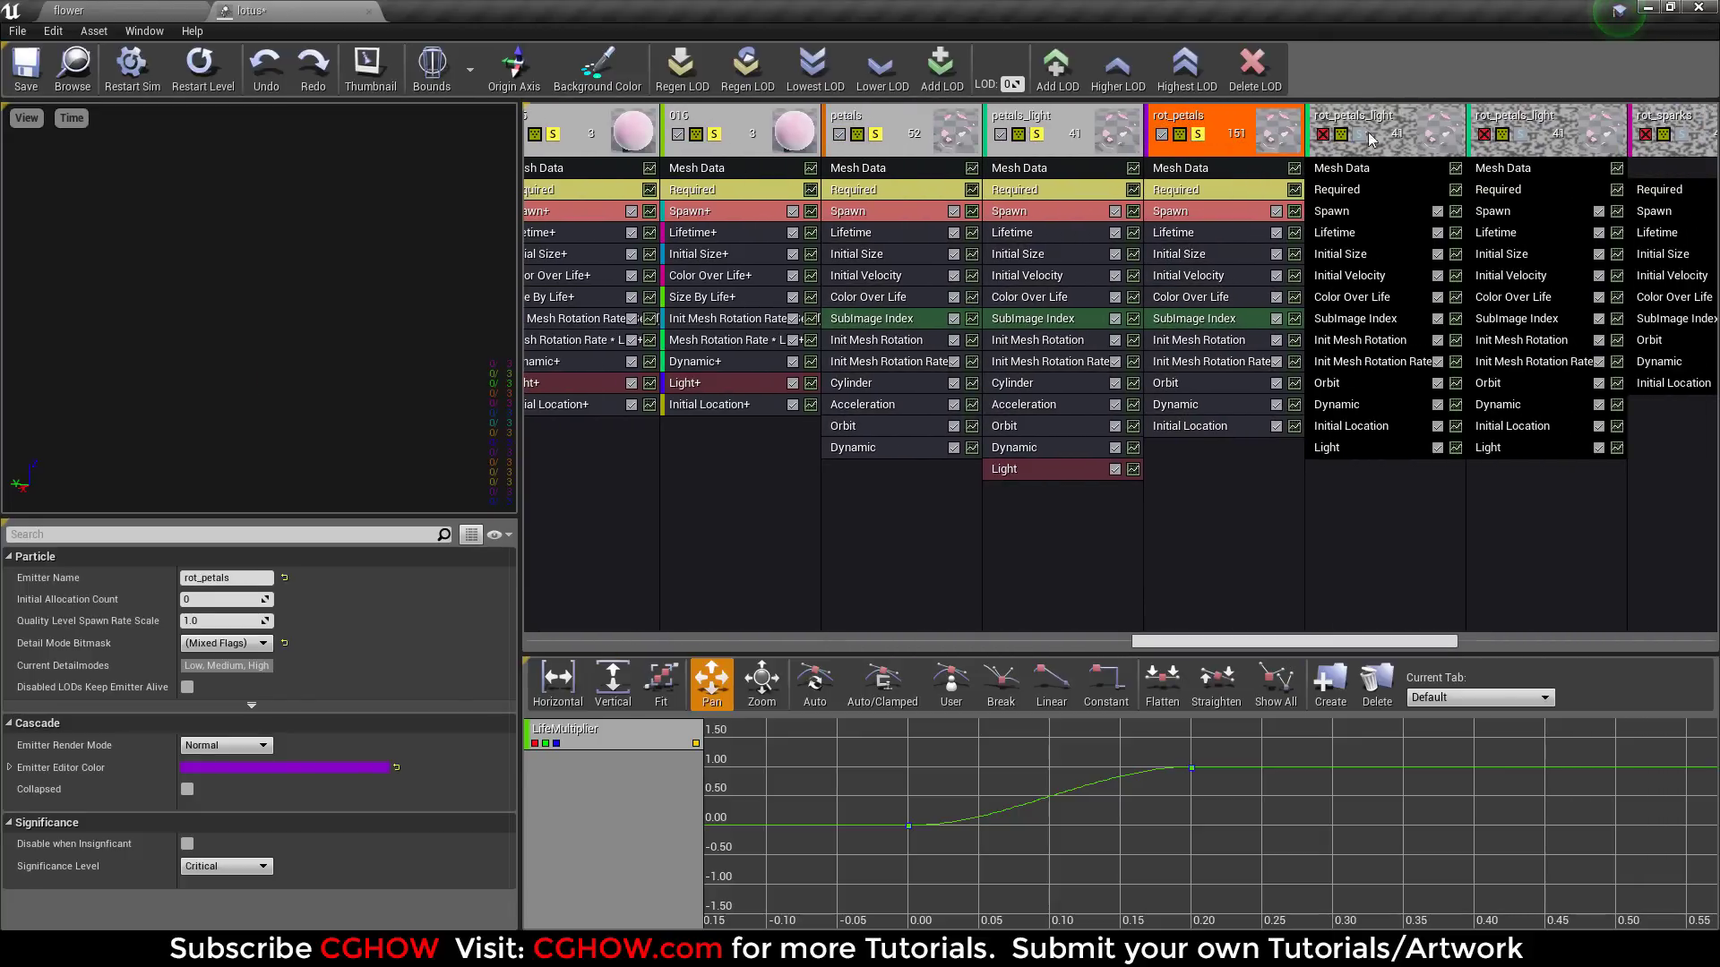
left_click(1203, 136)
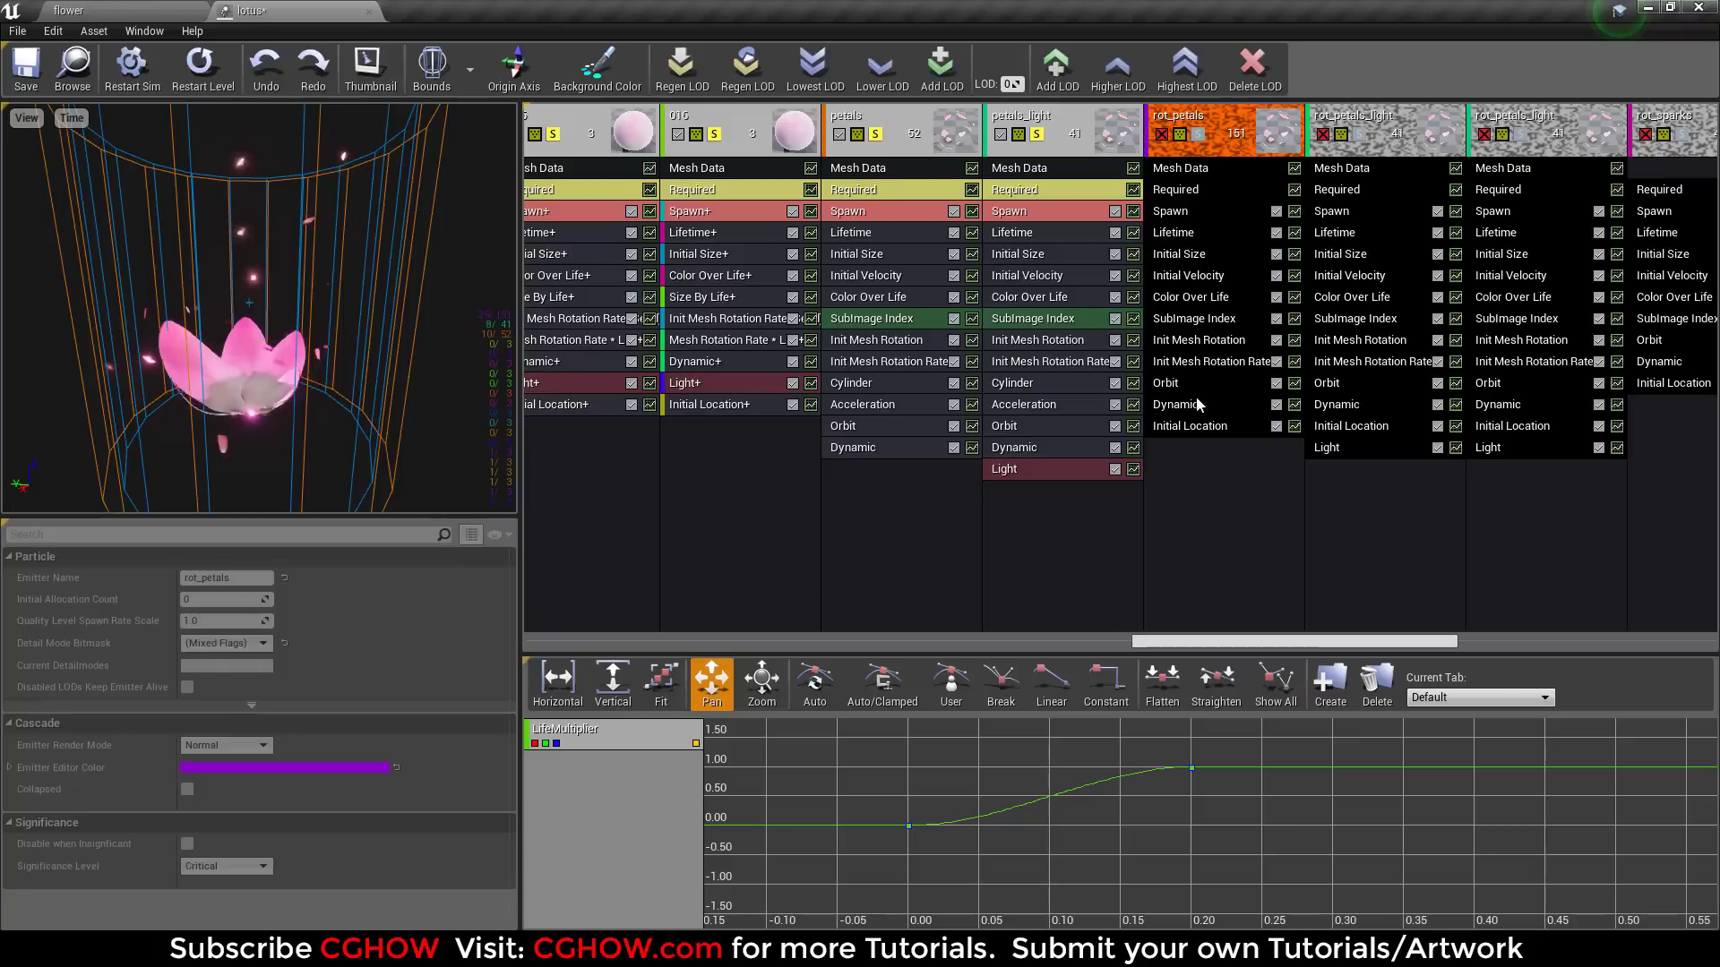
left_click_drag(1161, 642, 544, 651)
Step: Set Emitter Delay on emitters 01–04 in 0.2 increments, starting at 0.2
left_click(588, 186)
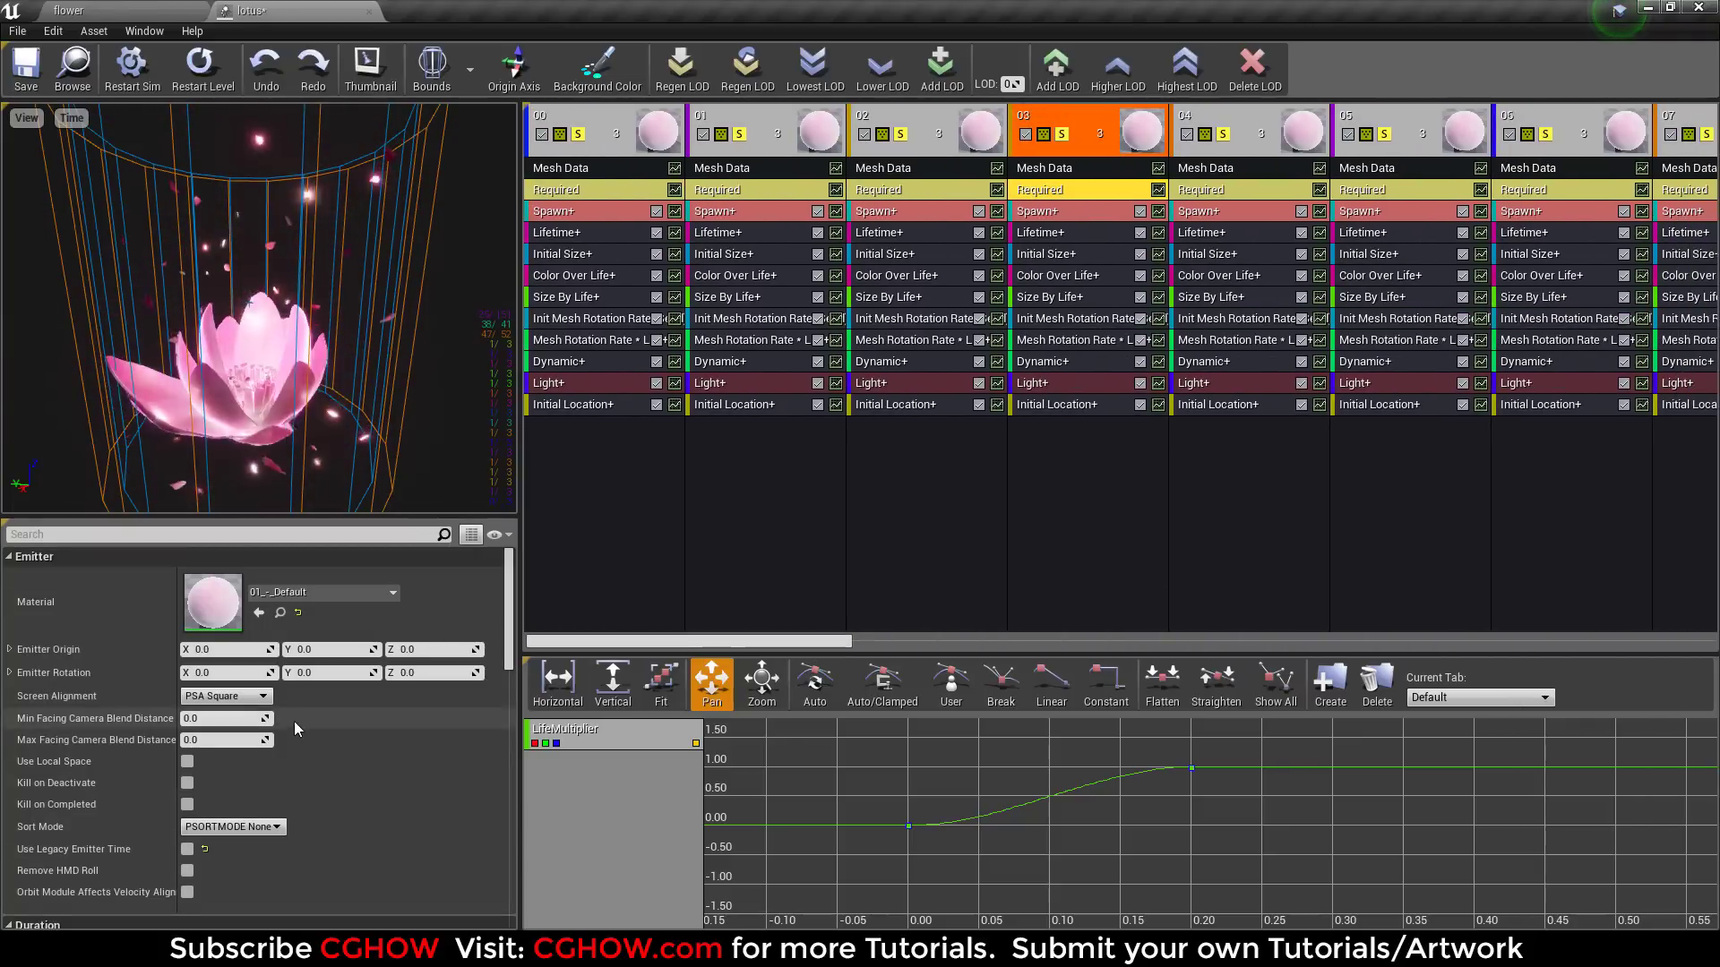
scroll(303, 739, "down", 8)
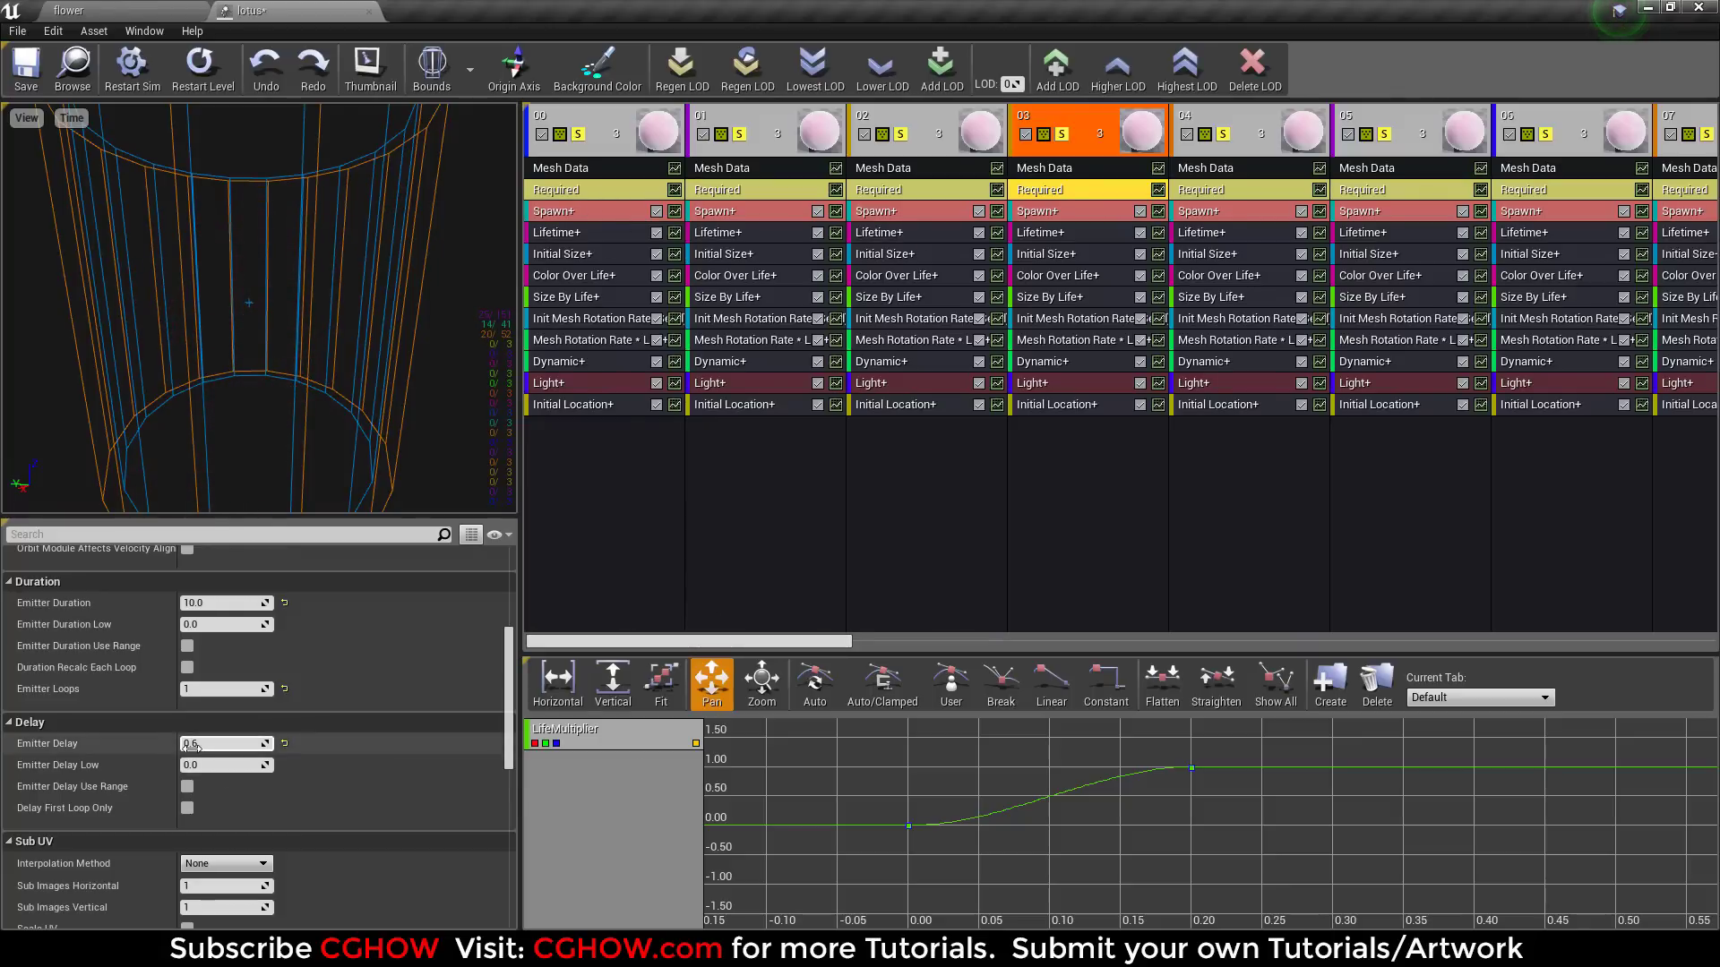
left_click(717, 190)
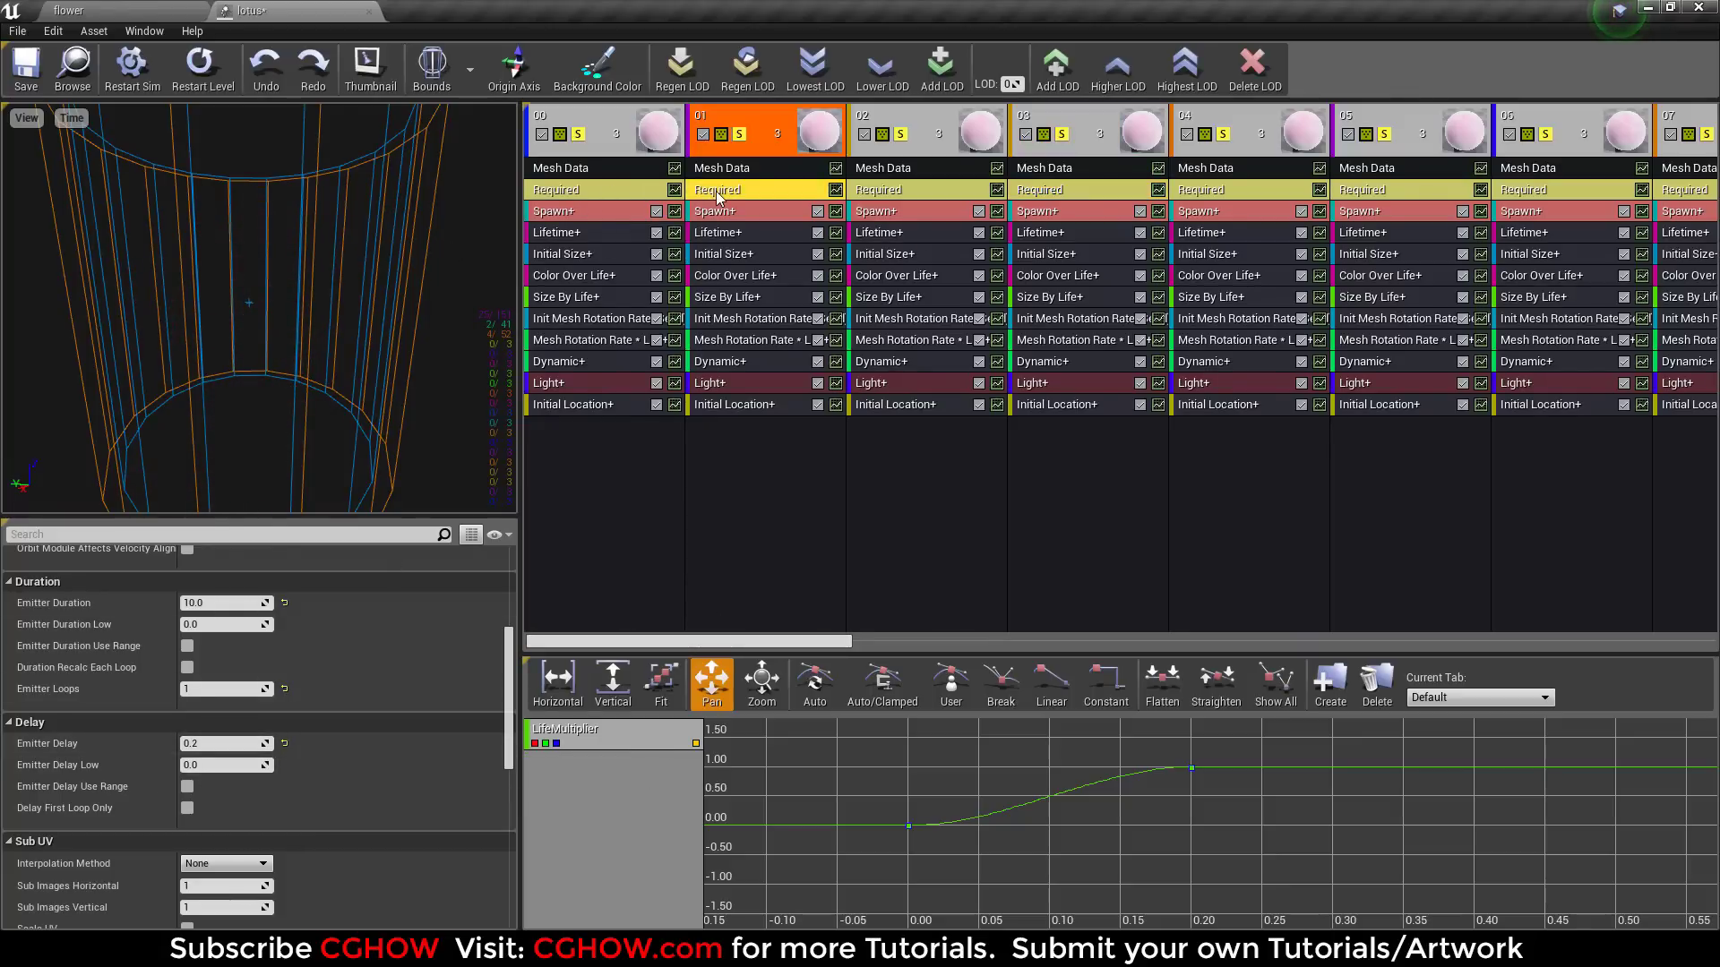
left_click(867, 191)
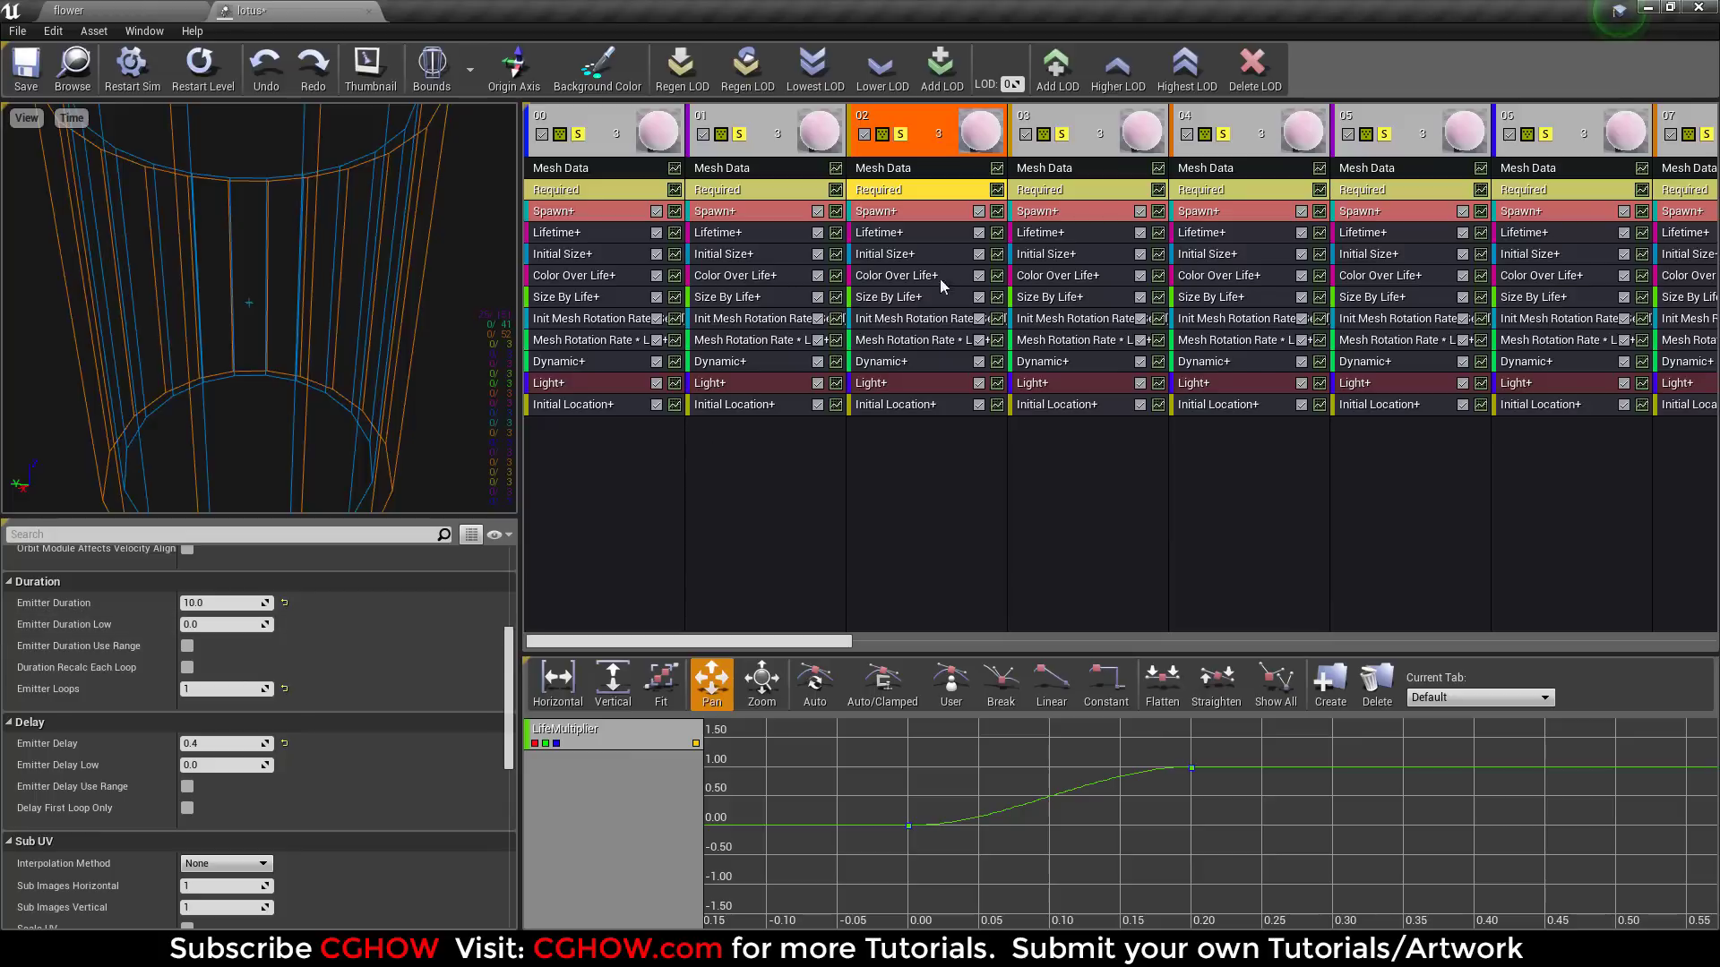
left_click(1045, 190)
left_click(1266, 192)
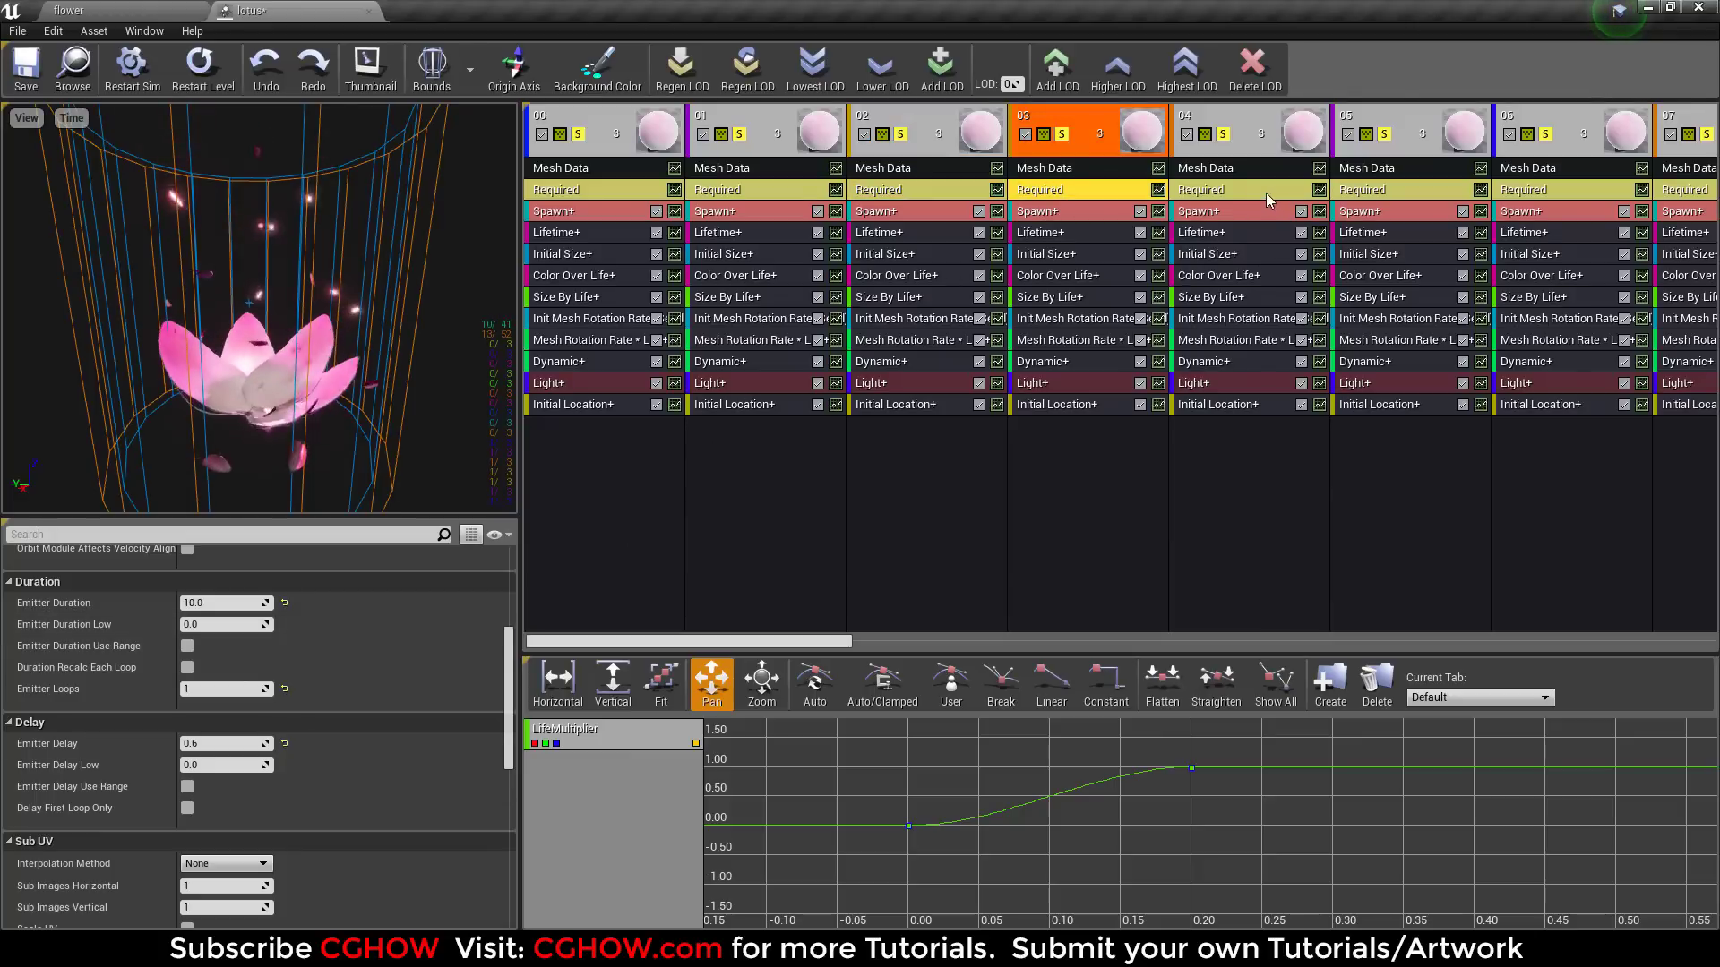
left_click_drag(842, 643, 992, 643)
Step: Continue the staggered delays through emitter 08 at 1.6 and save the lotus particle system
left_click(808, 191)
left_click(1089, 191)
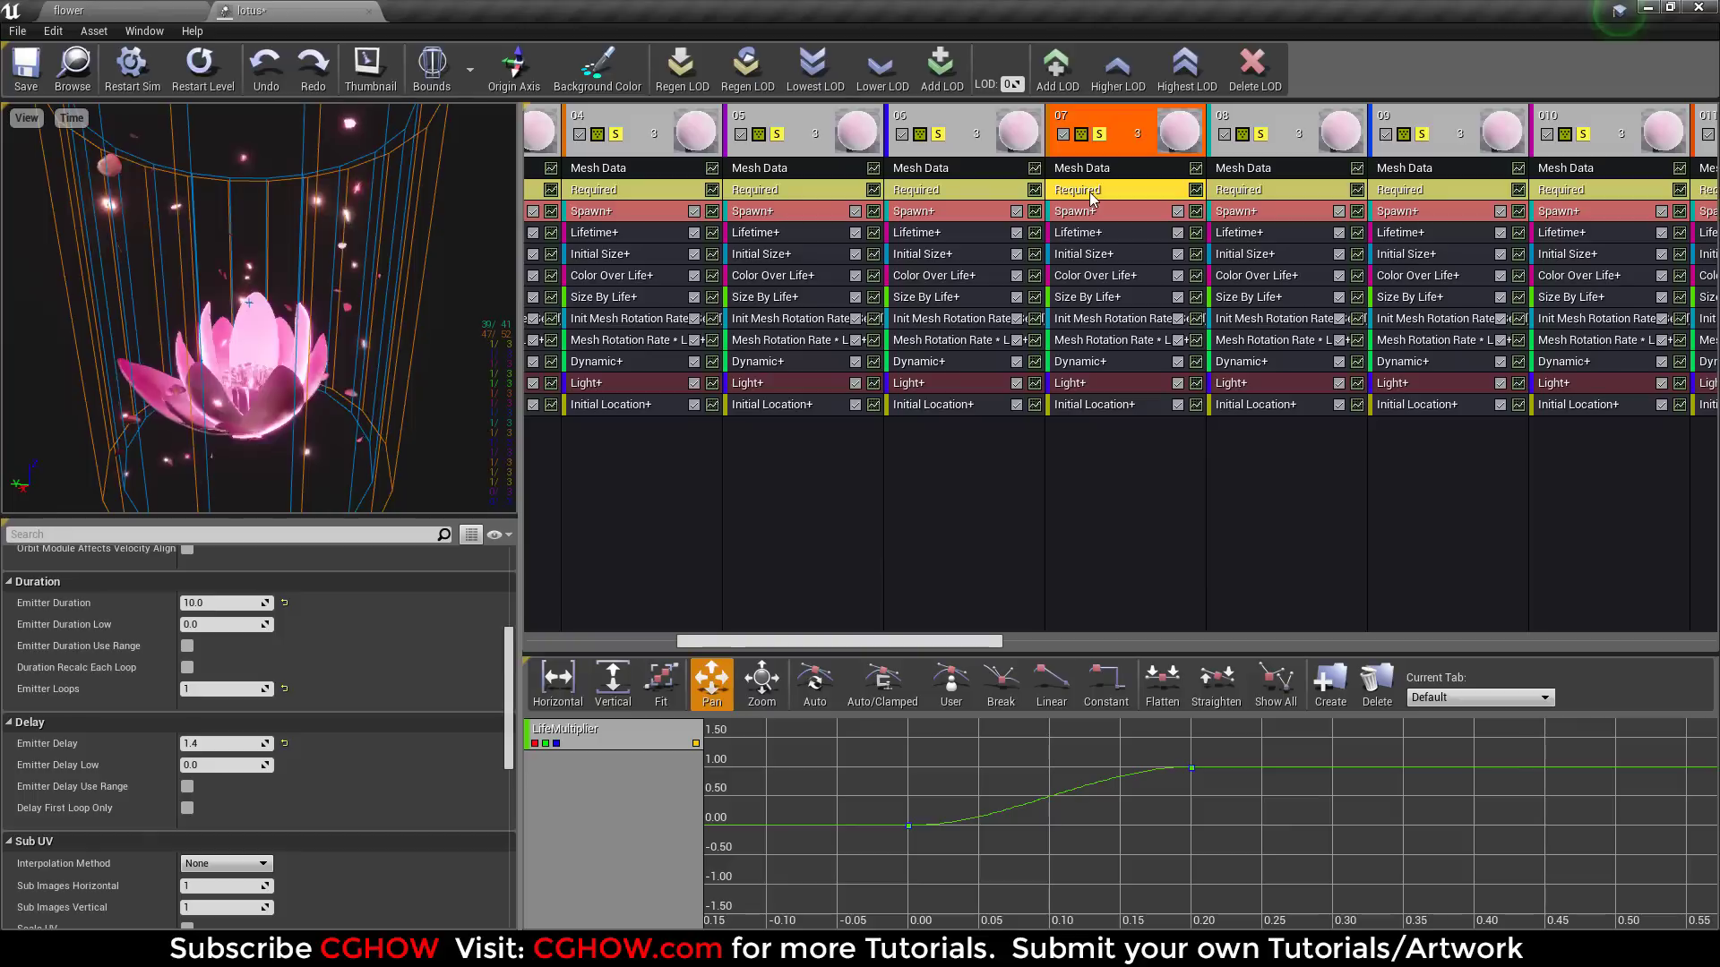
left_click(1242, 192)
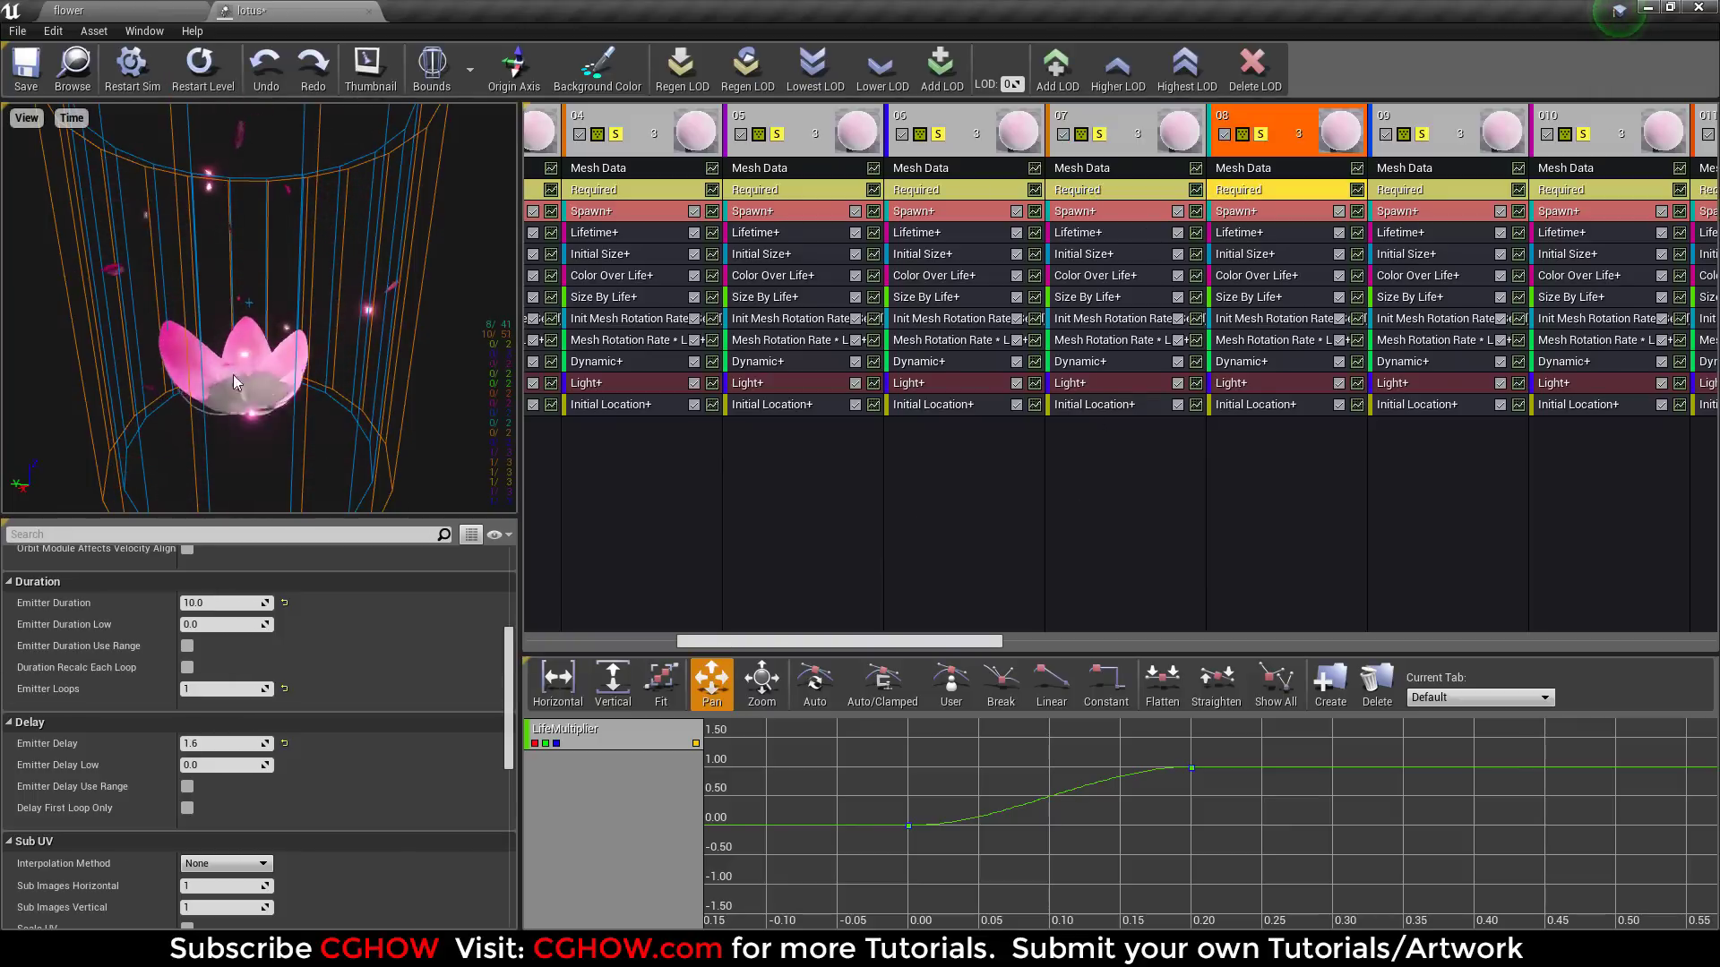
left_click_drag(994, 640, 1517, 622)
left_click(132, 72)
key("ctrl+s")
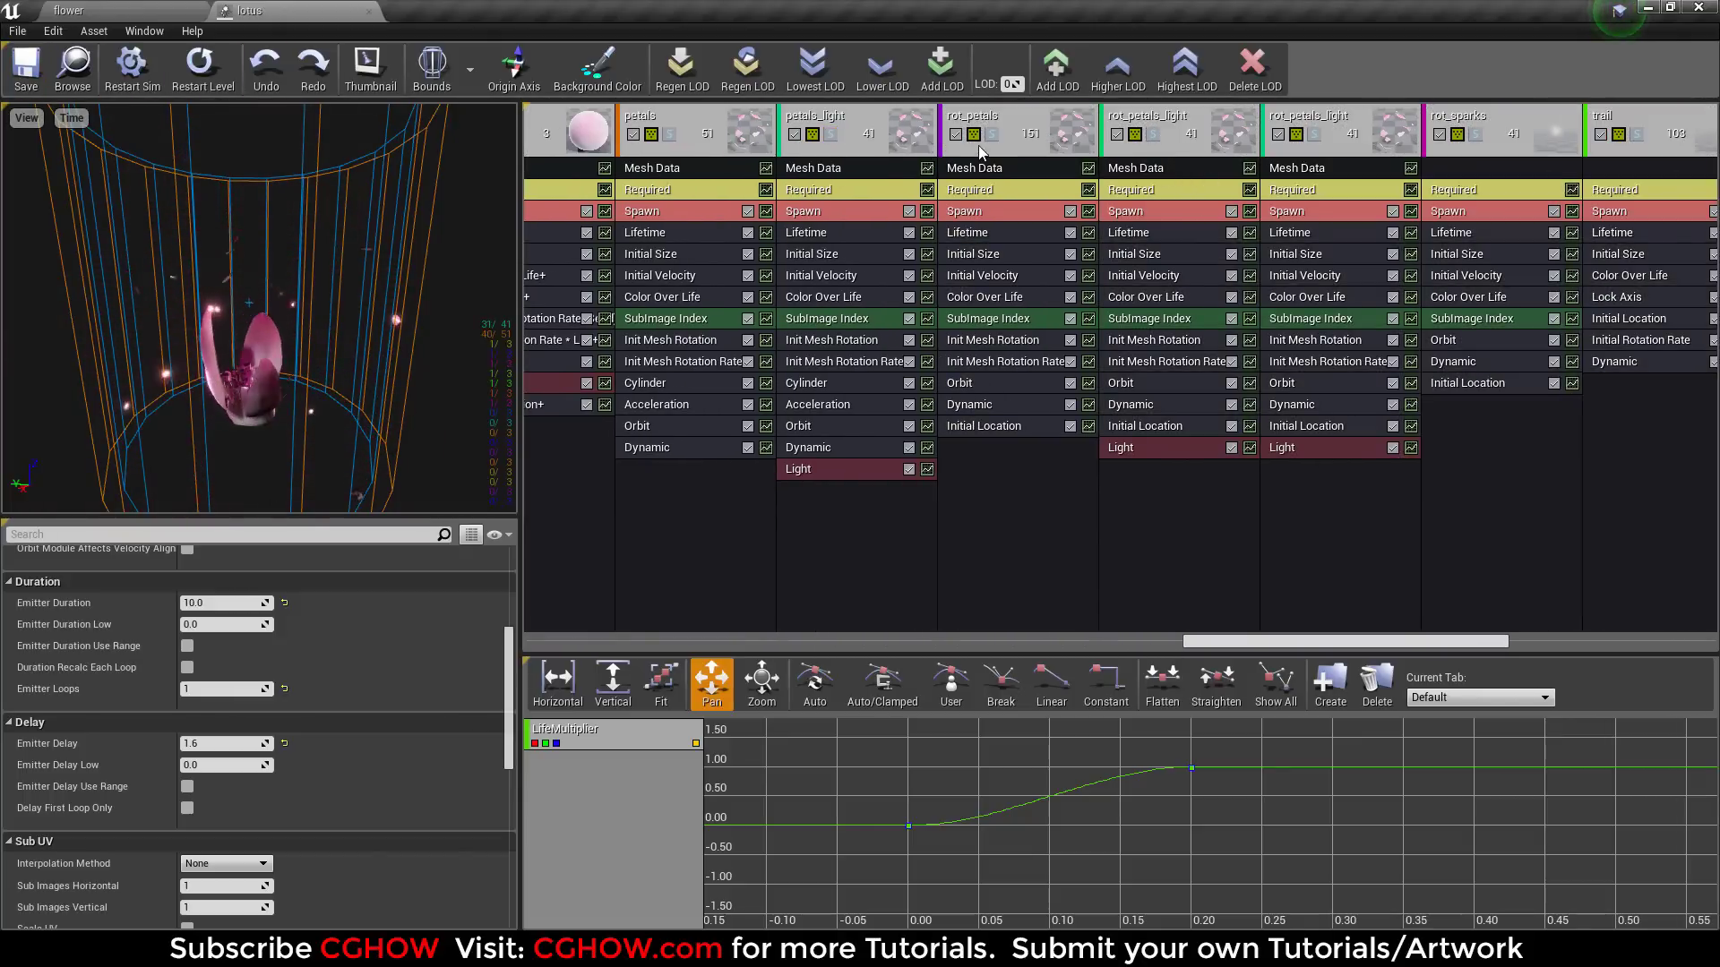
Step: Solo rot_petals_light, restart the preview, and show its sm_petals01 Mesh Data settings
left_click(1159, 138)
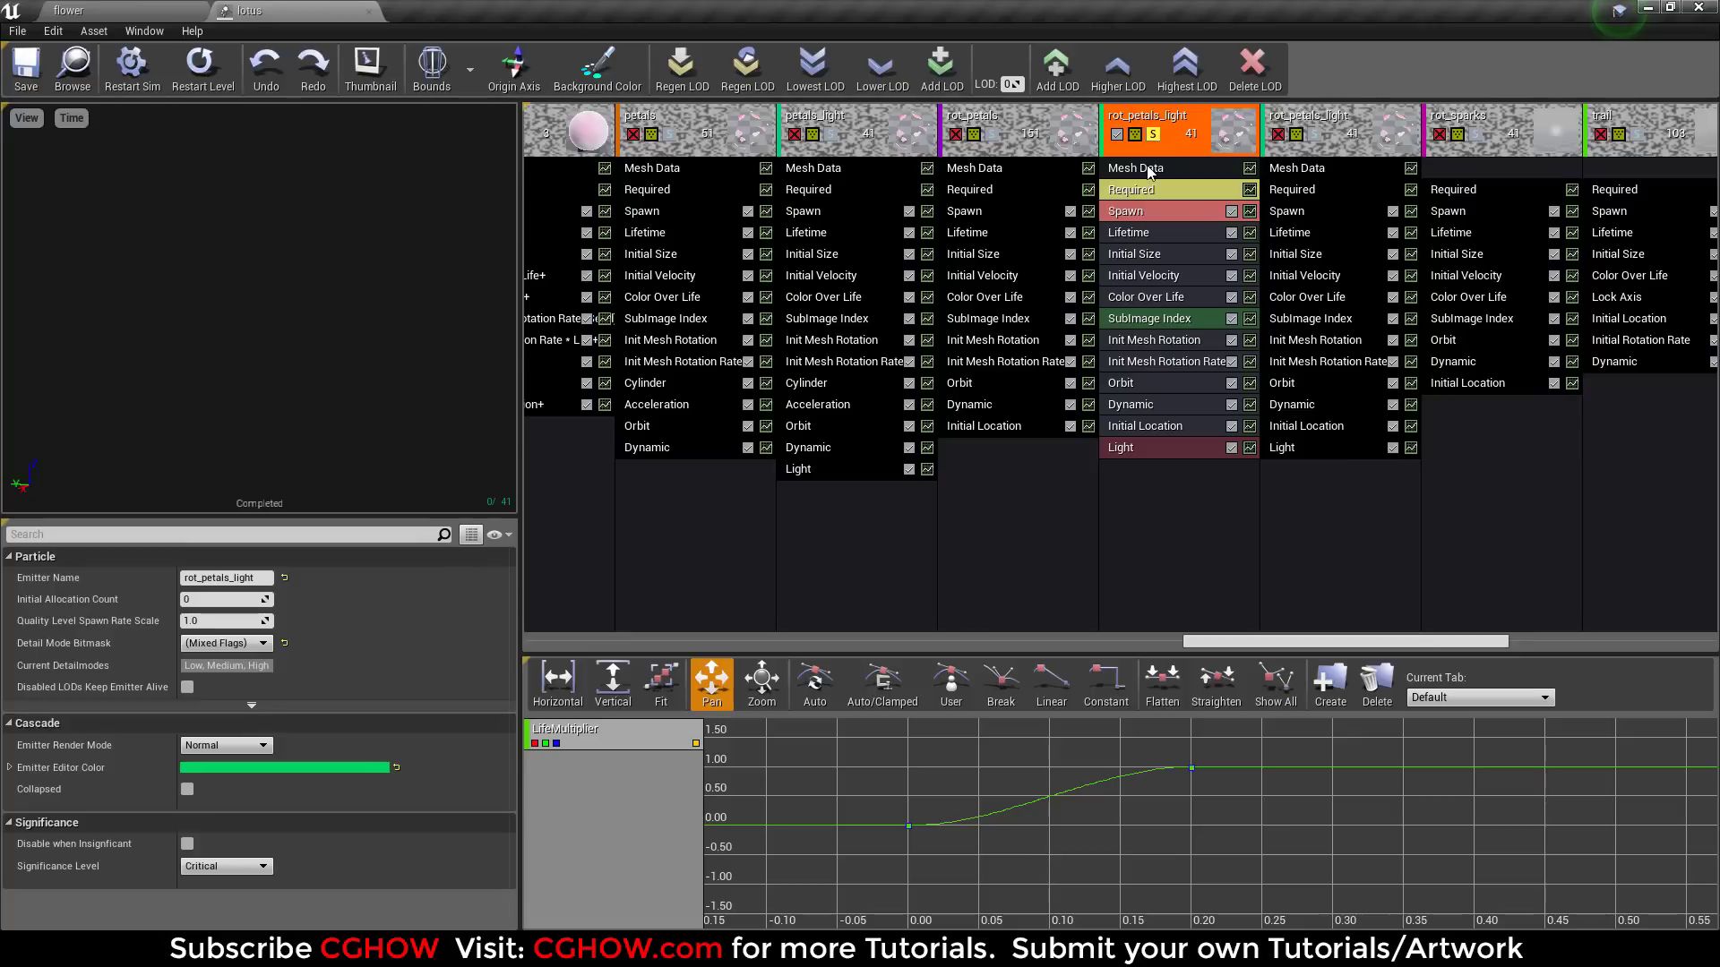
left_click(194, 69)
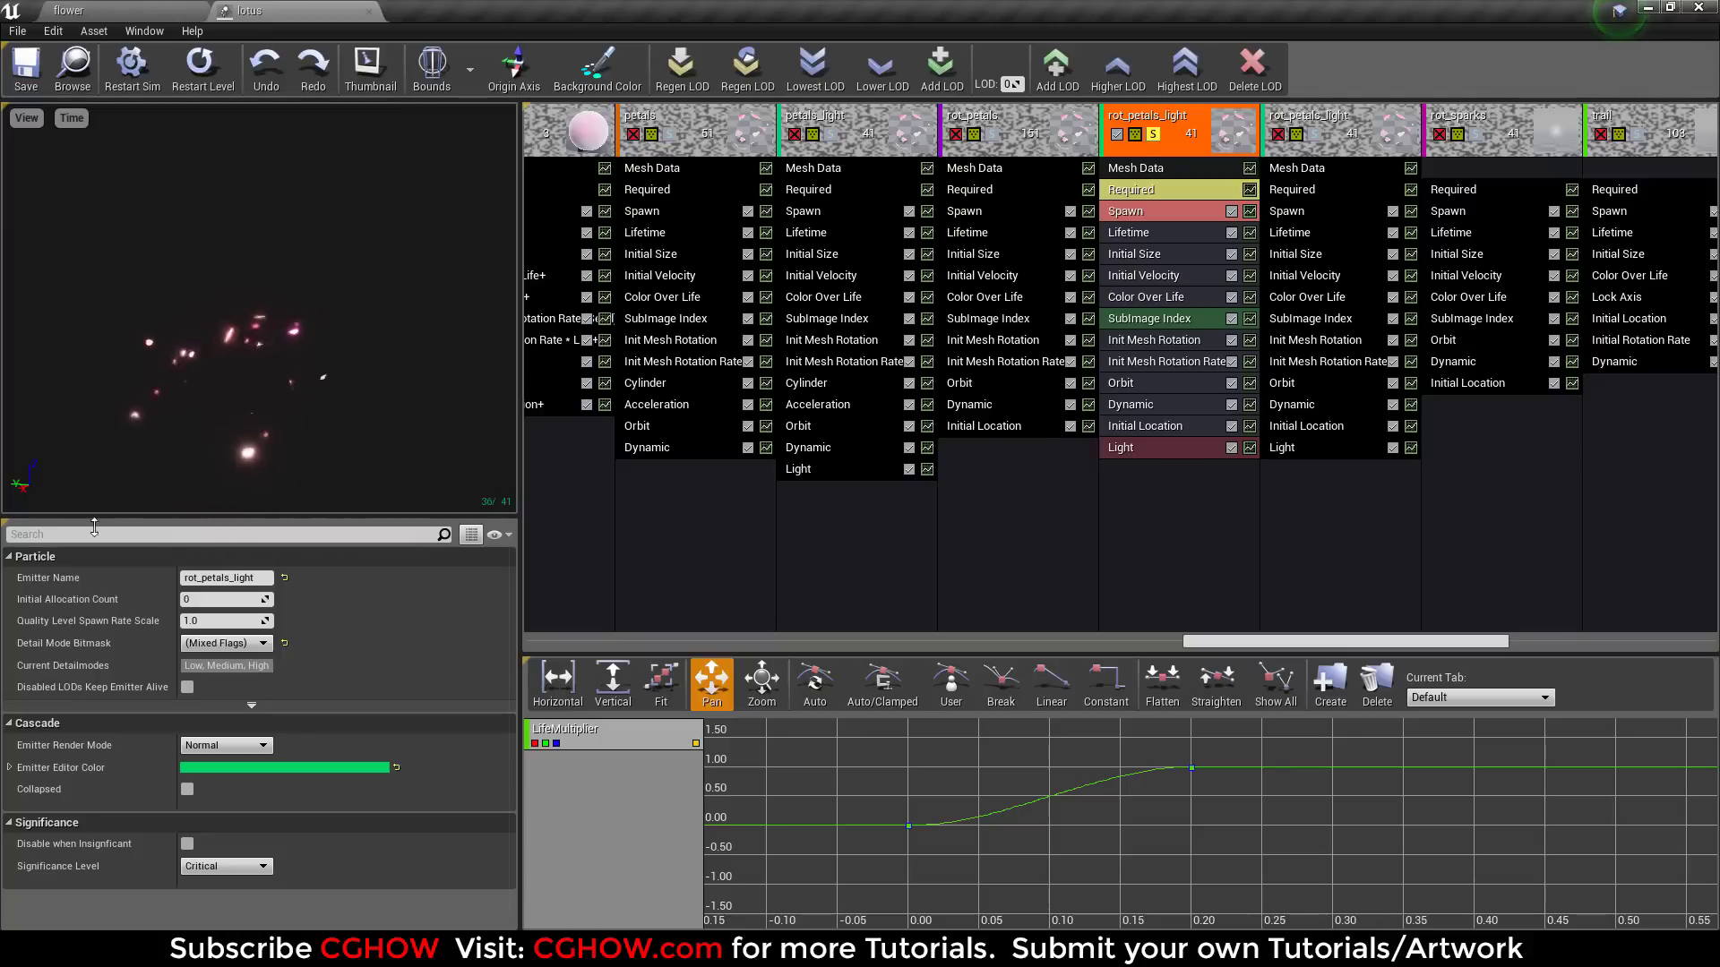
left_click(1129, 171)
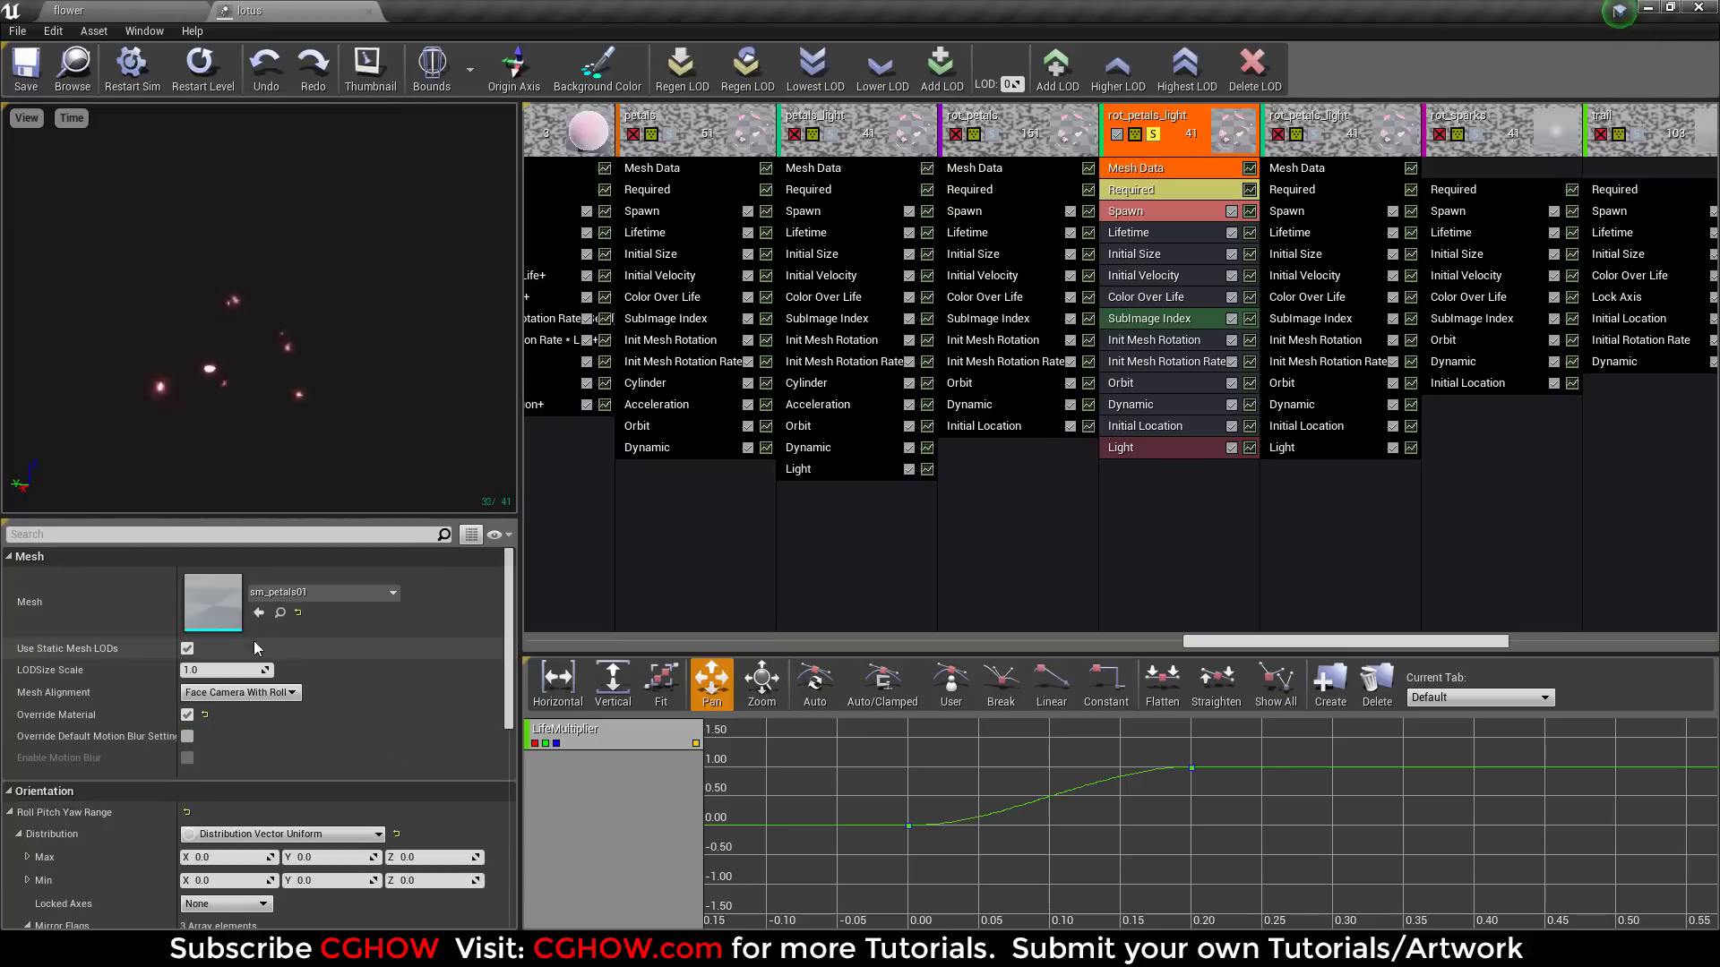
double_click(229, 602)
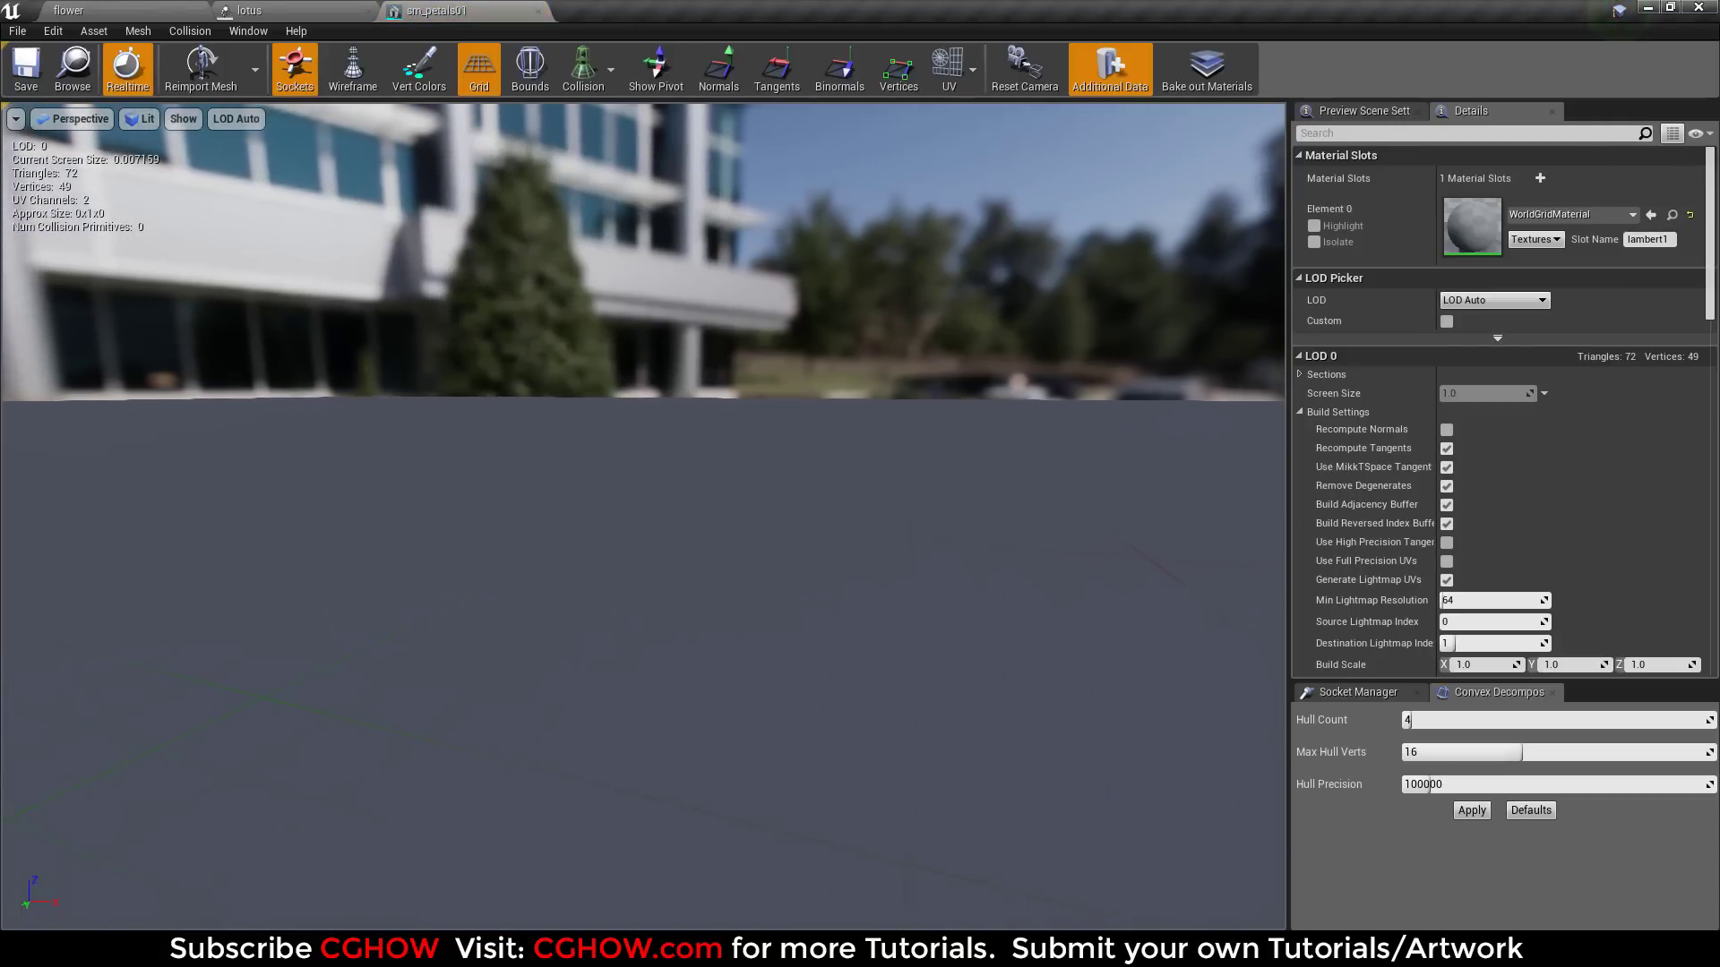
key("f")
left_click_drag(487, 573, 645, 609)
left_click(540, 10)
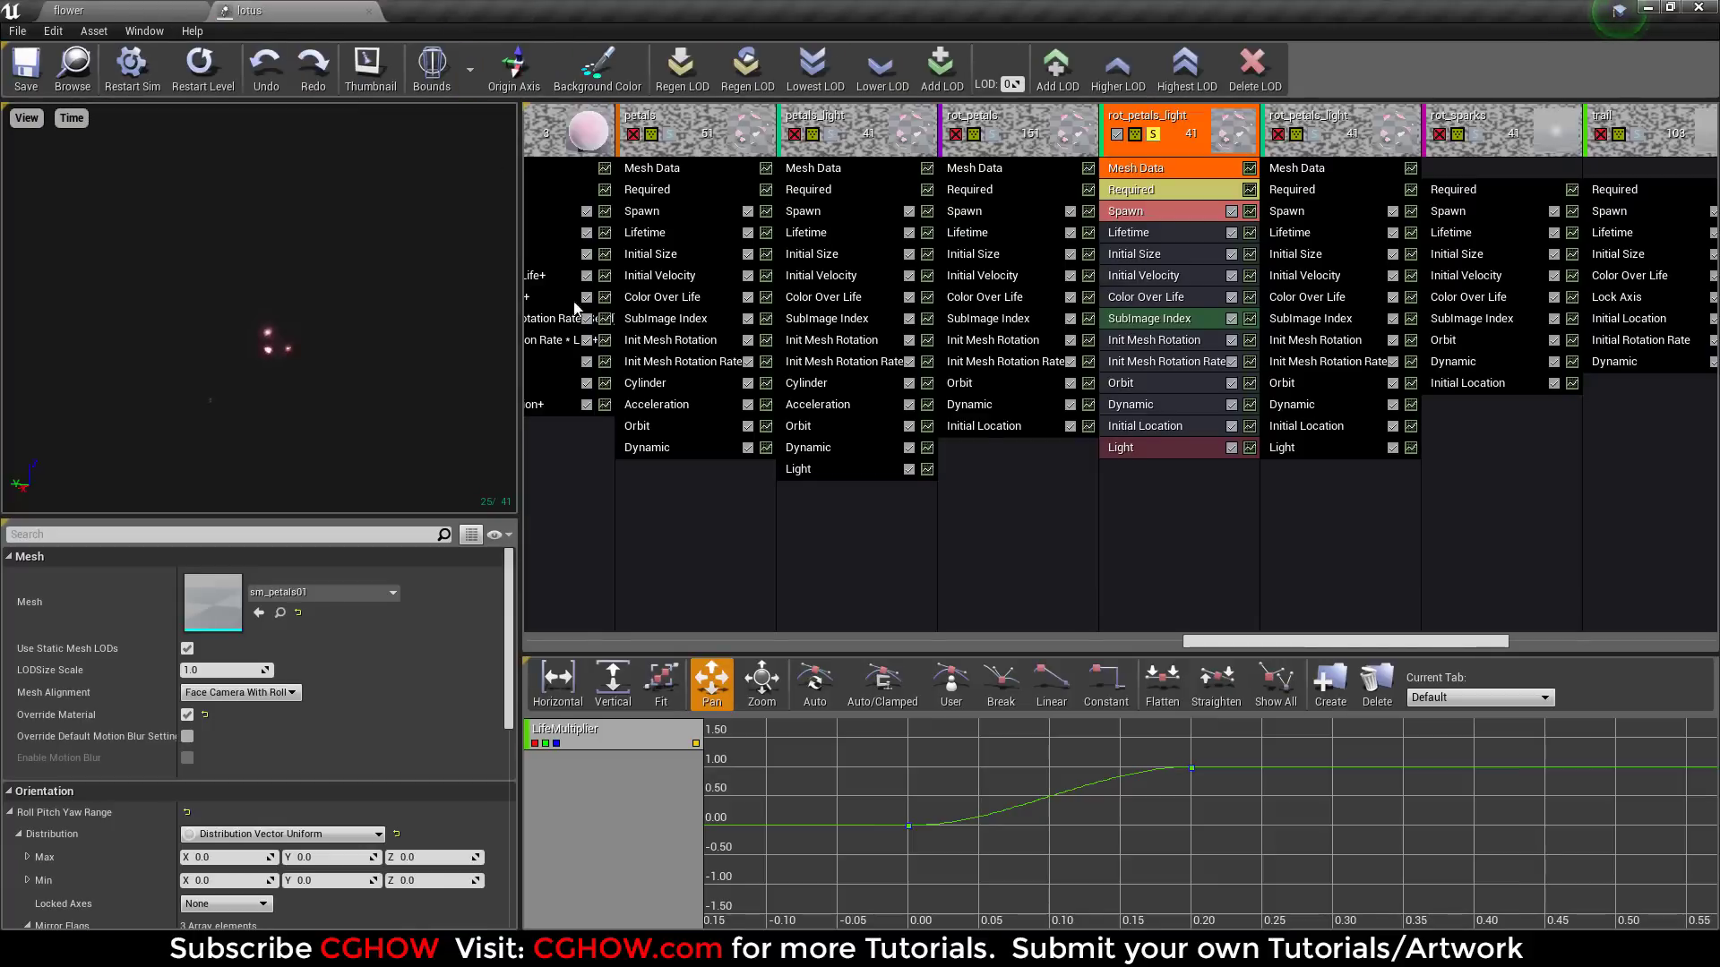
left_click(1140, 191)
double_click(208, 602)
right_click_drag(578, 528, 873, 470)
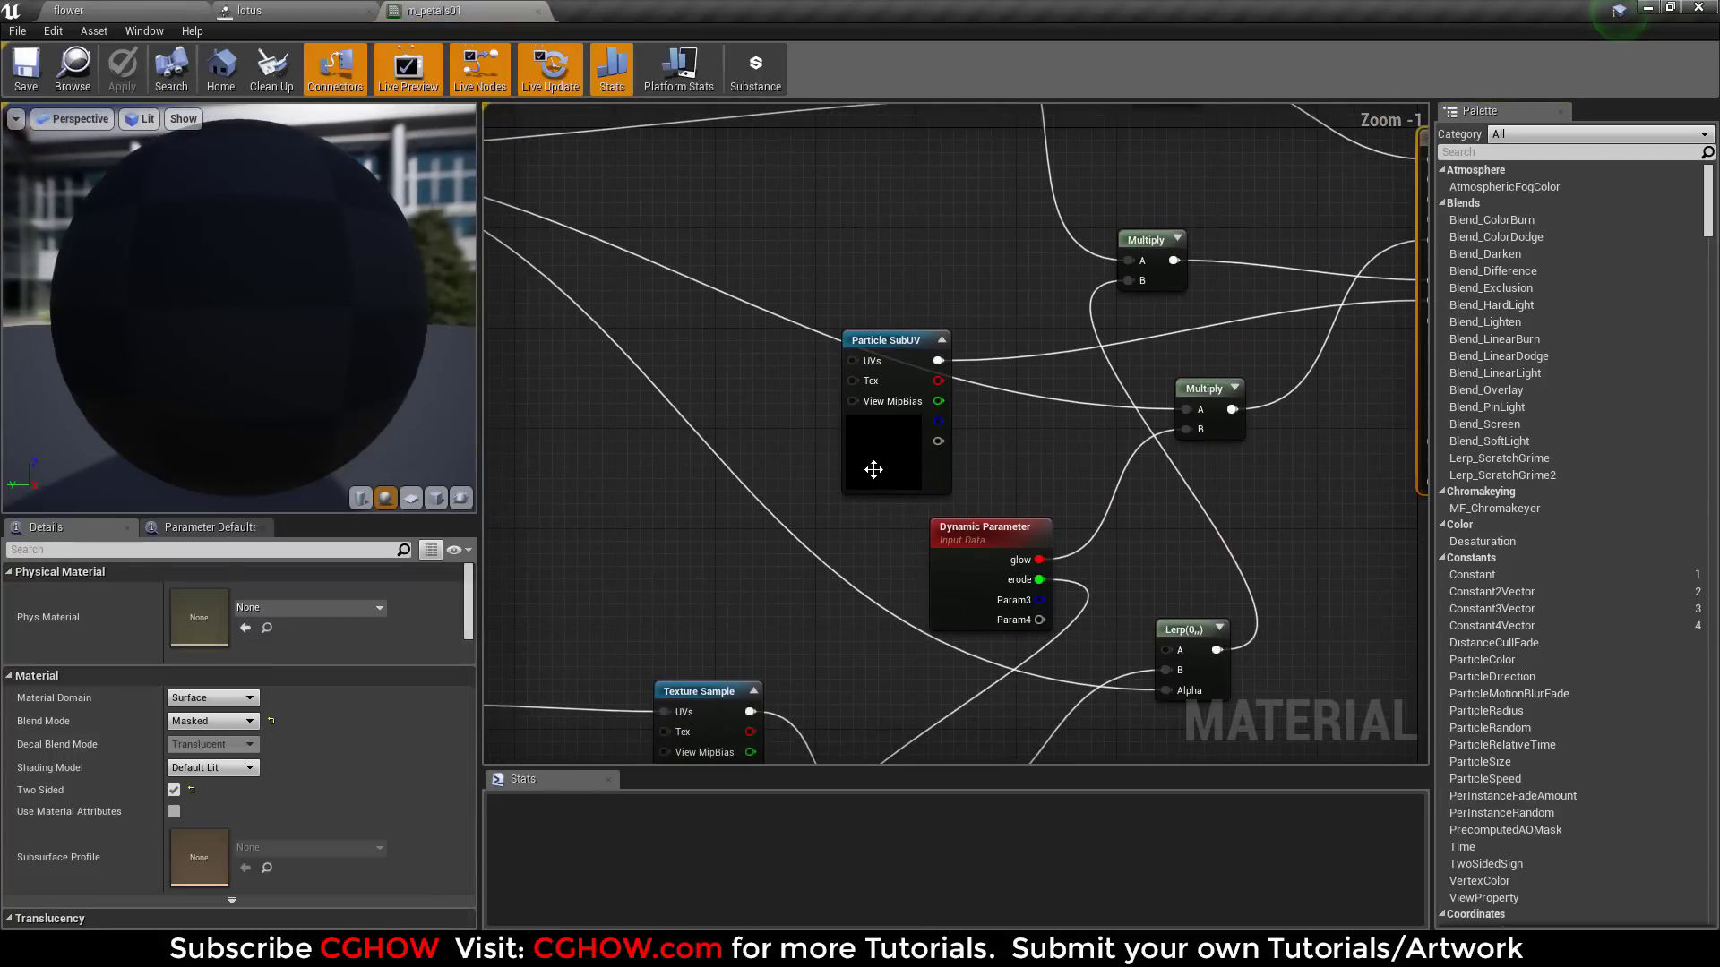
left_click(873, 469)
right_click_drag(648, 427, 893, 682)
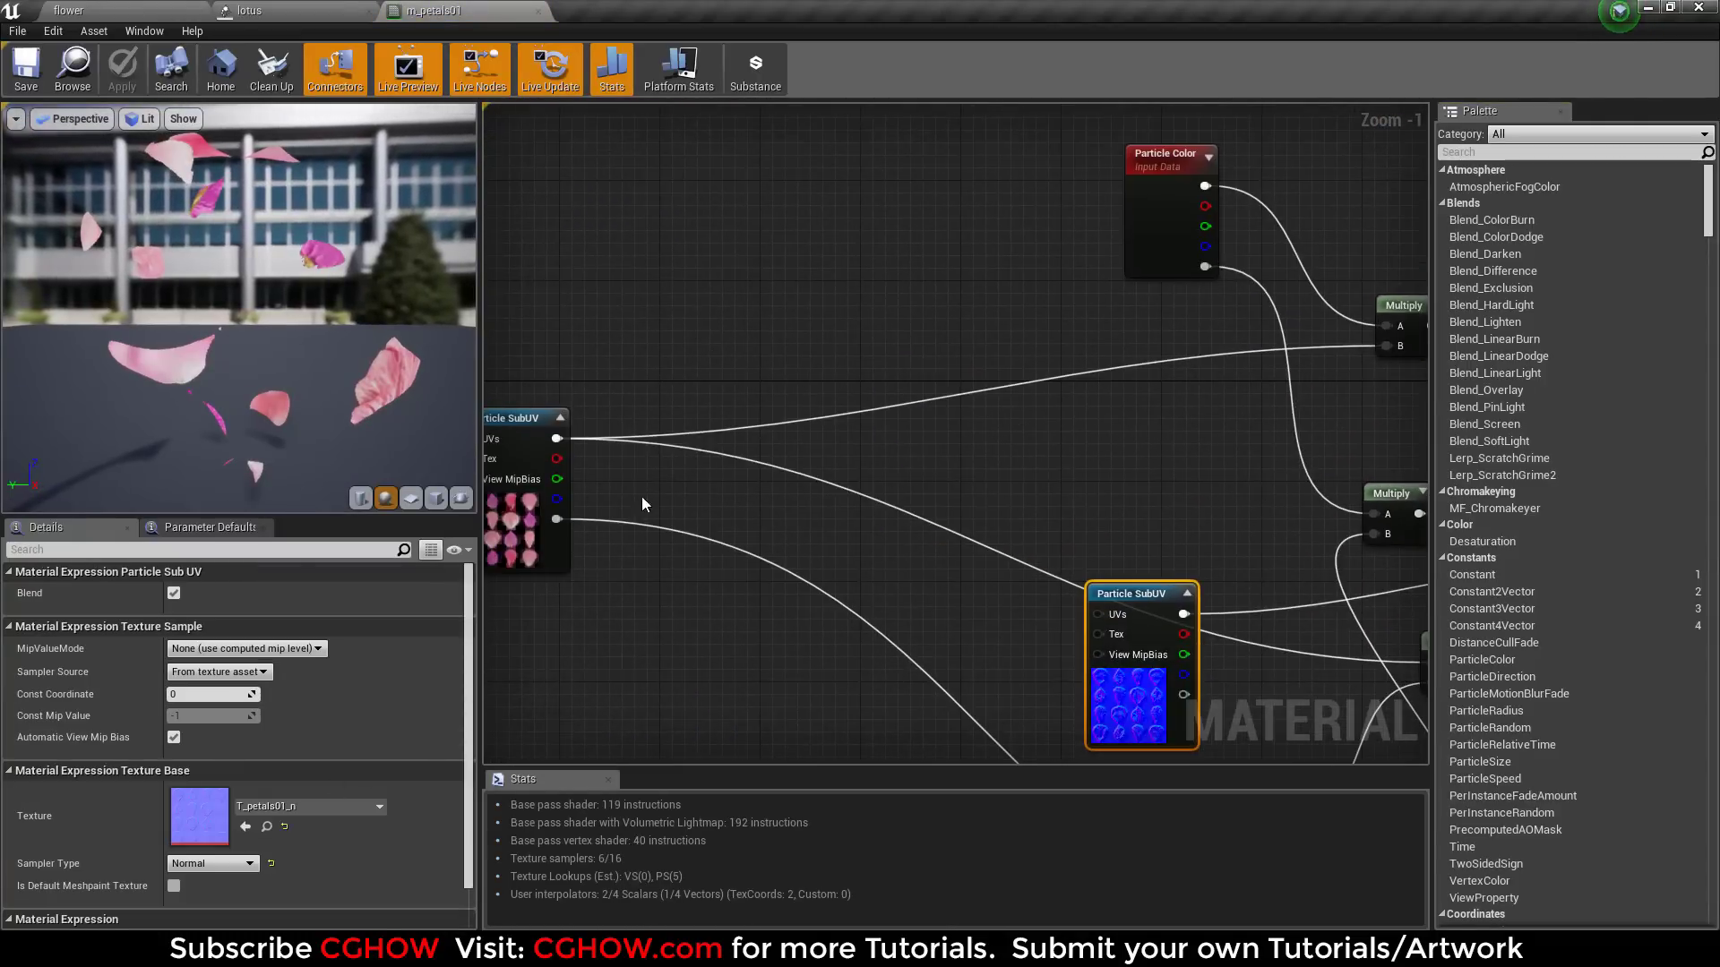
double_click(503, 533)
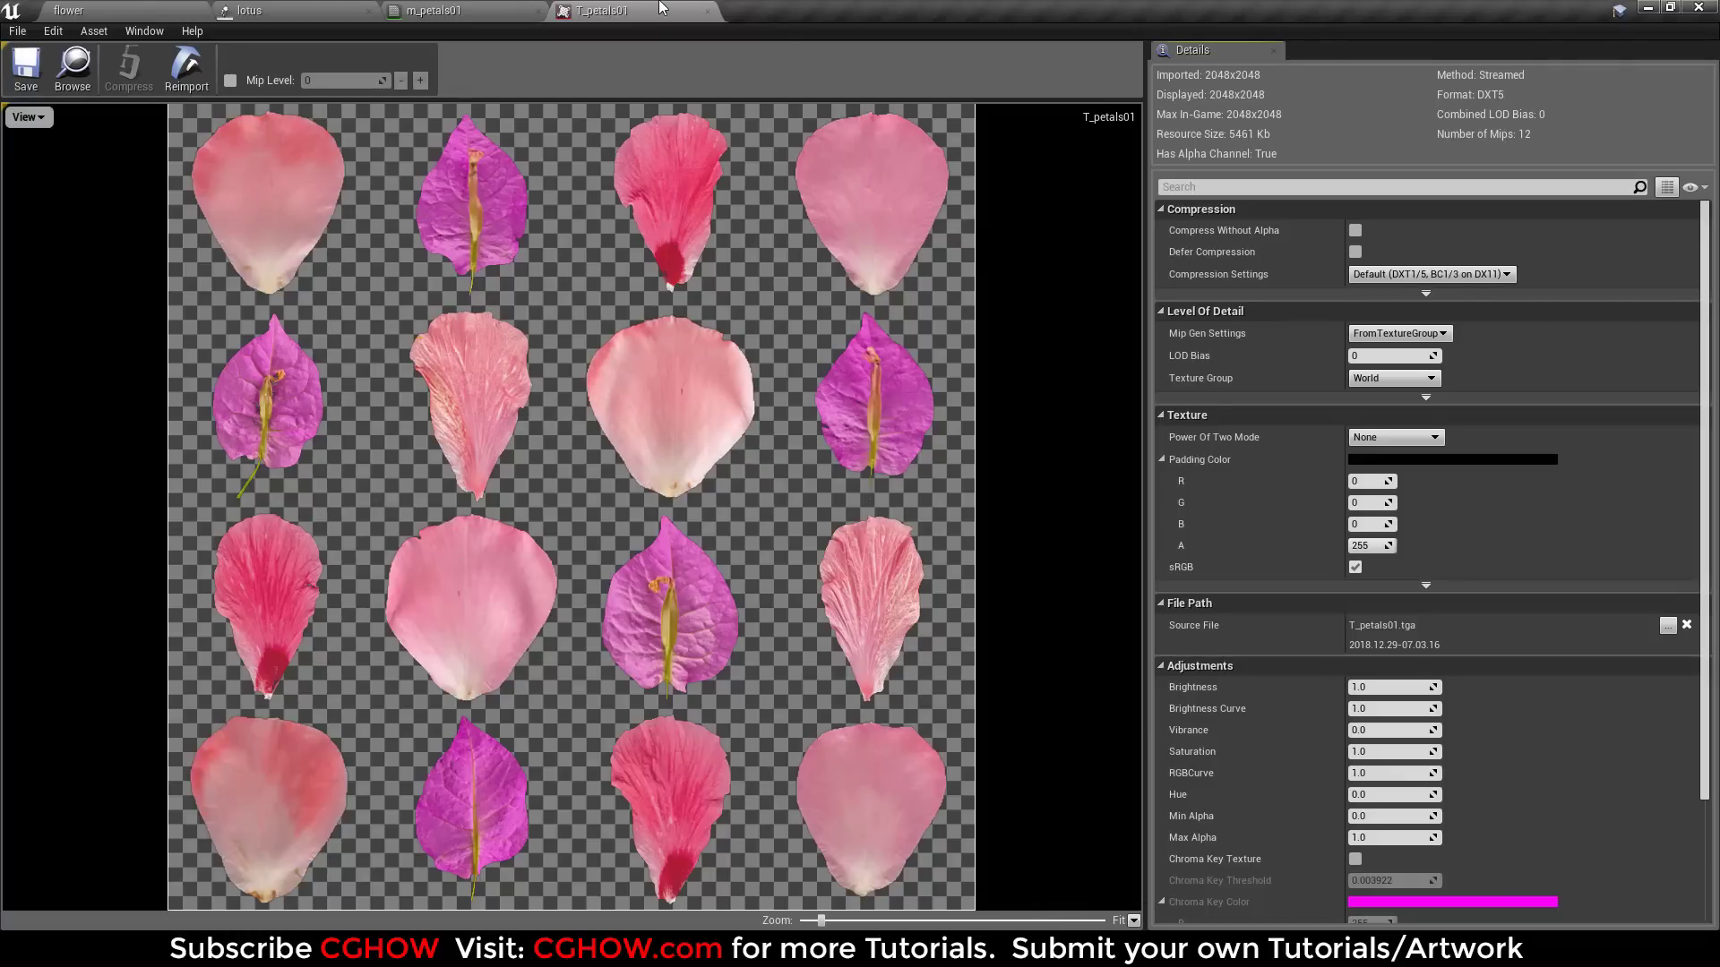
left_click(708, 10)
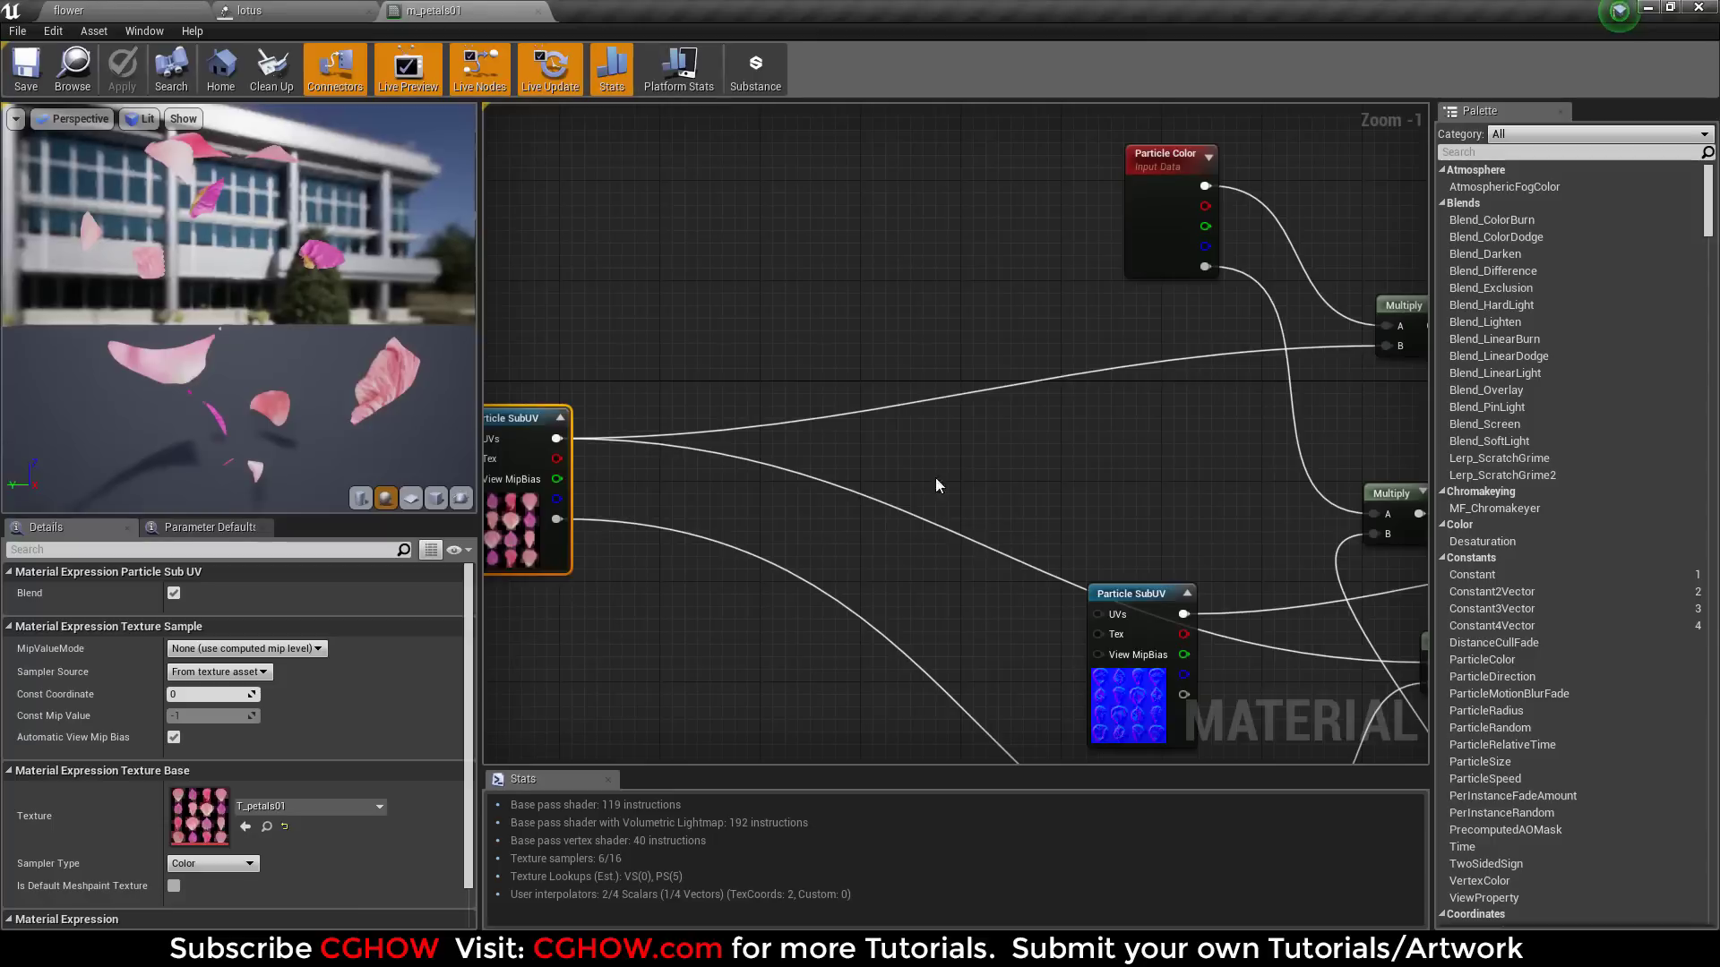
double_click(199, 816)
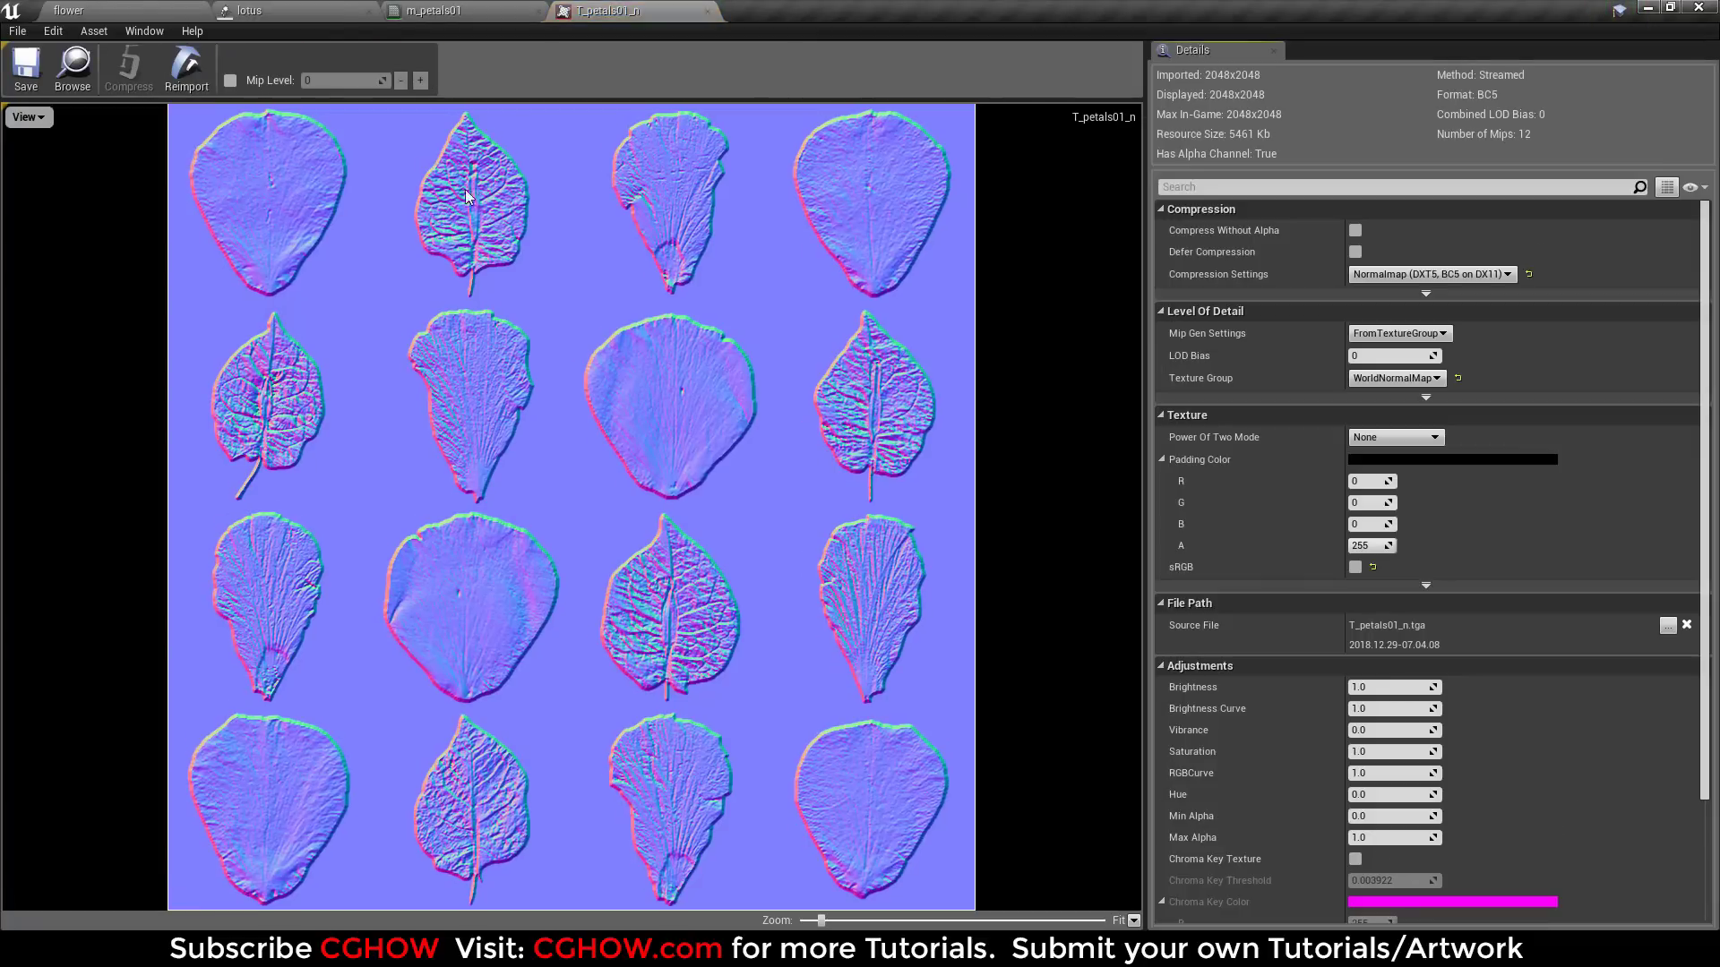
left_click(708, 10)
left_click(539, 10)
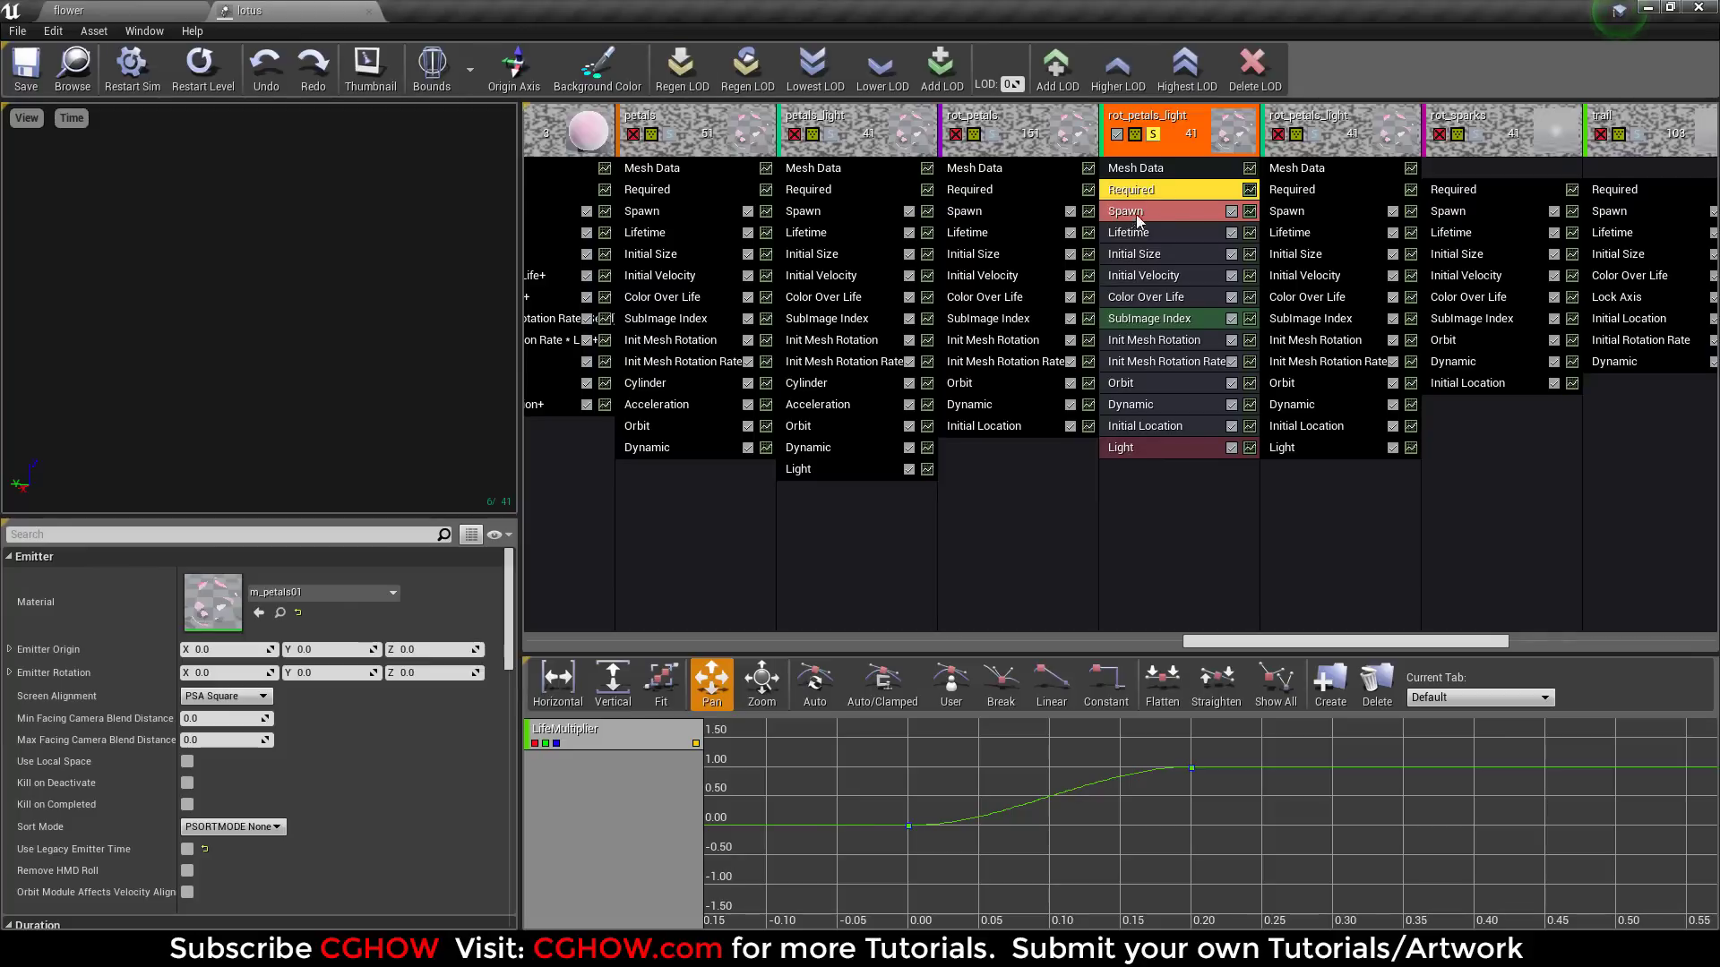
Step: Inspect the Light and Orbit modules of the first rot_petals_light emitter
scroll(248, 778, "down", 1)
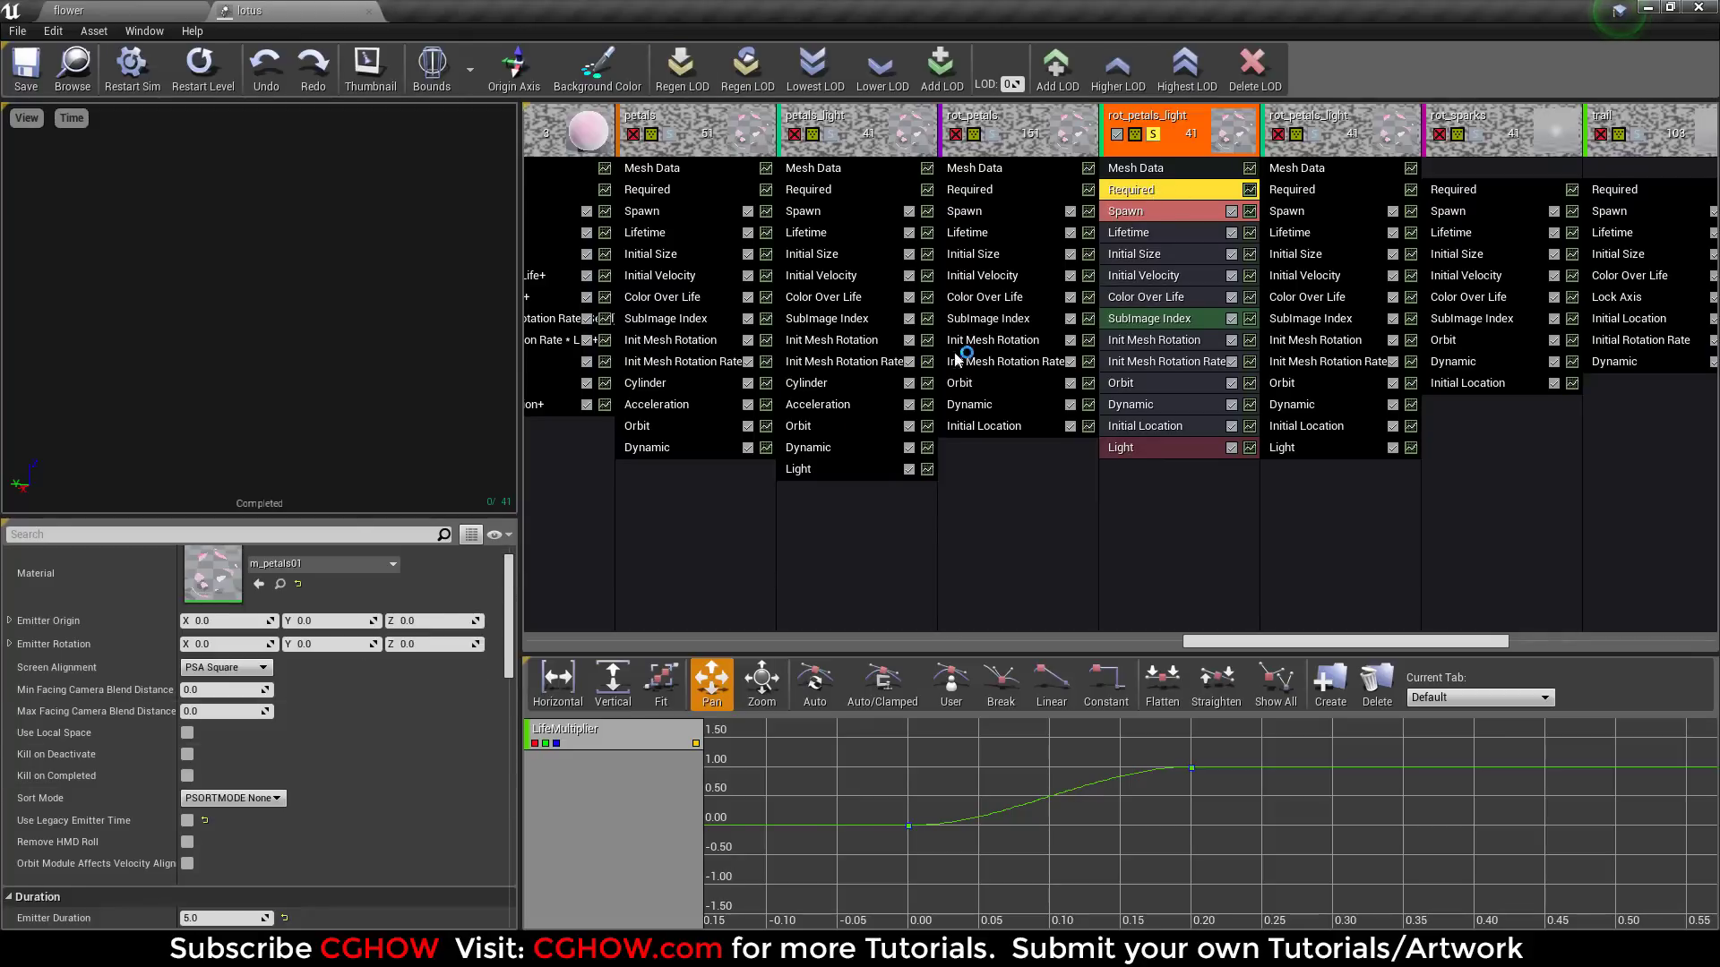
scroll(191, 736, "down", 10)
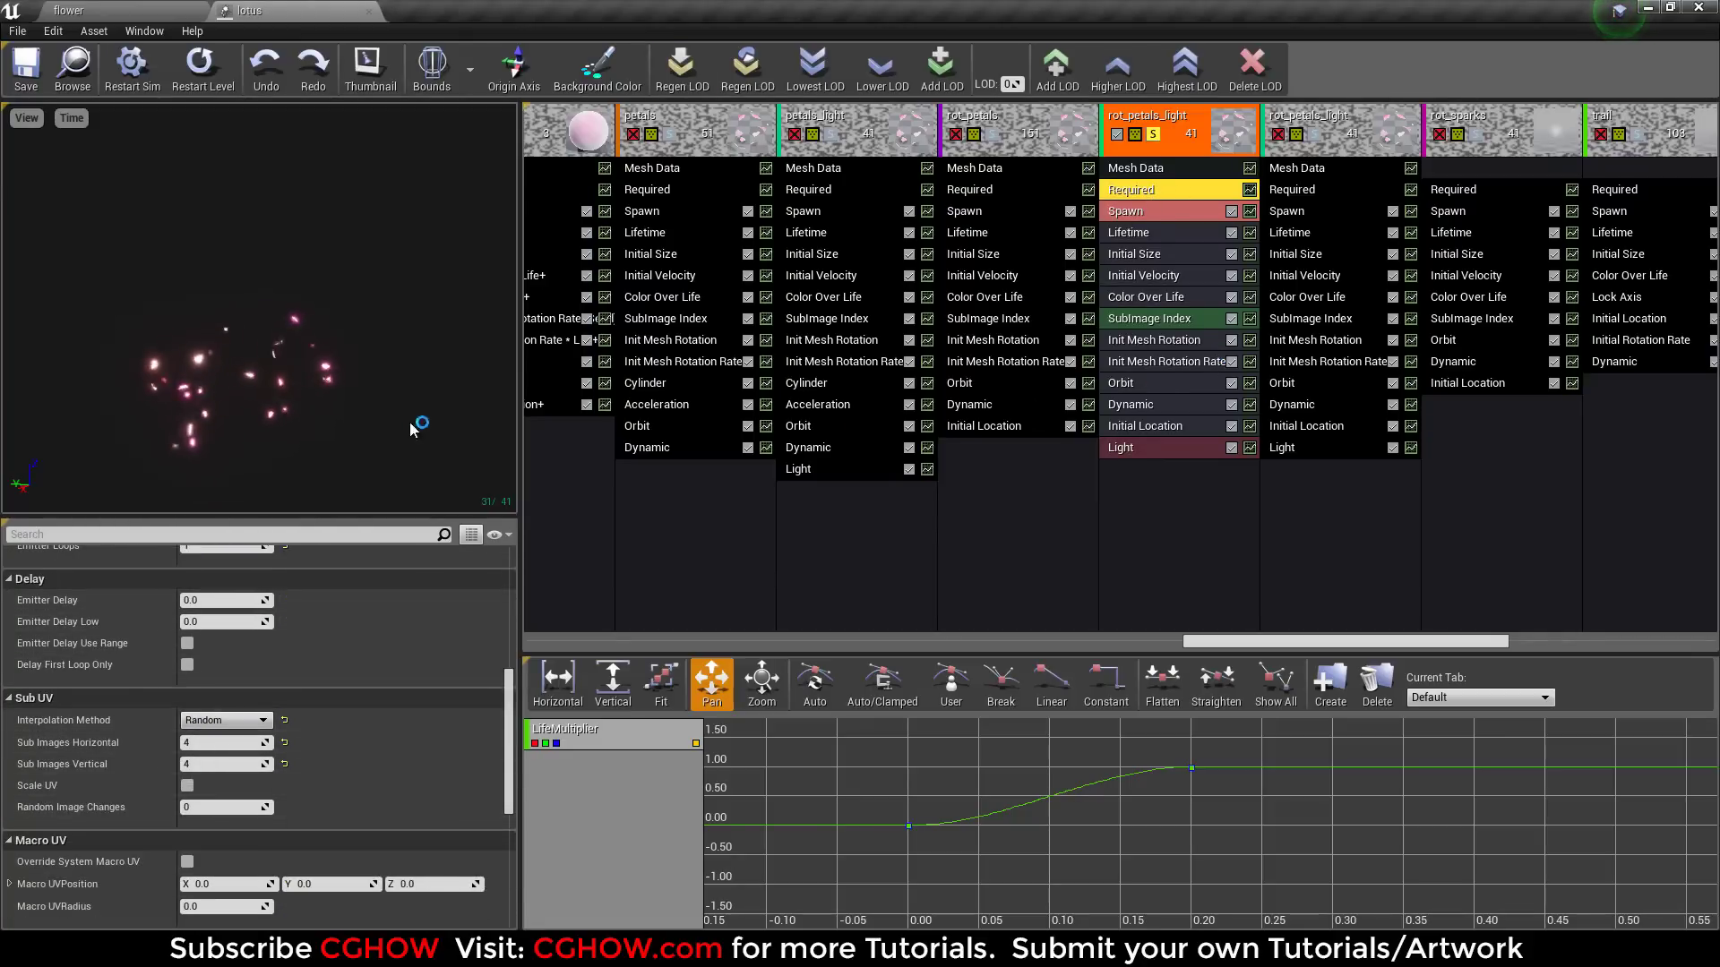
left_click(1144, 448)
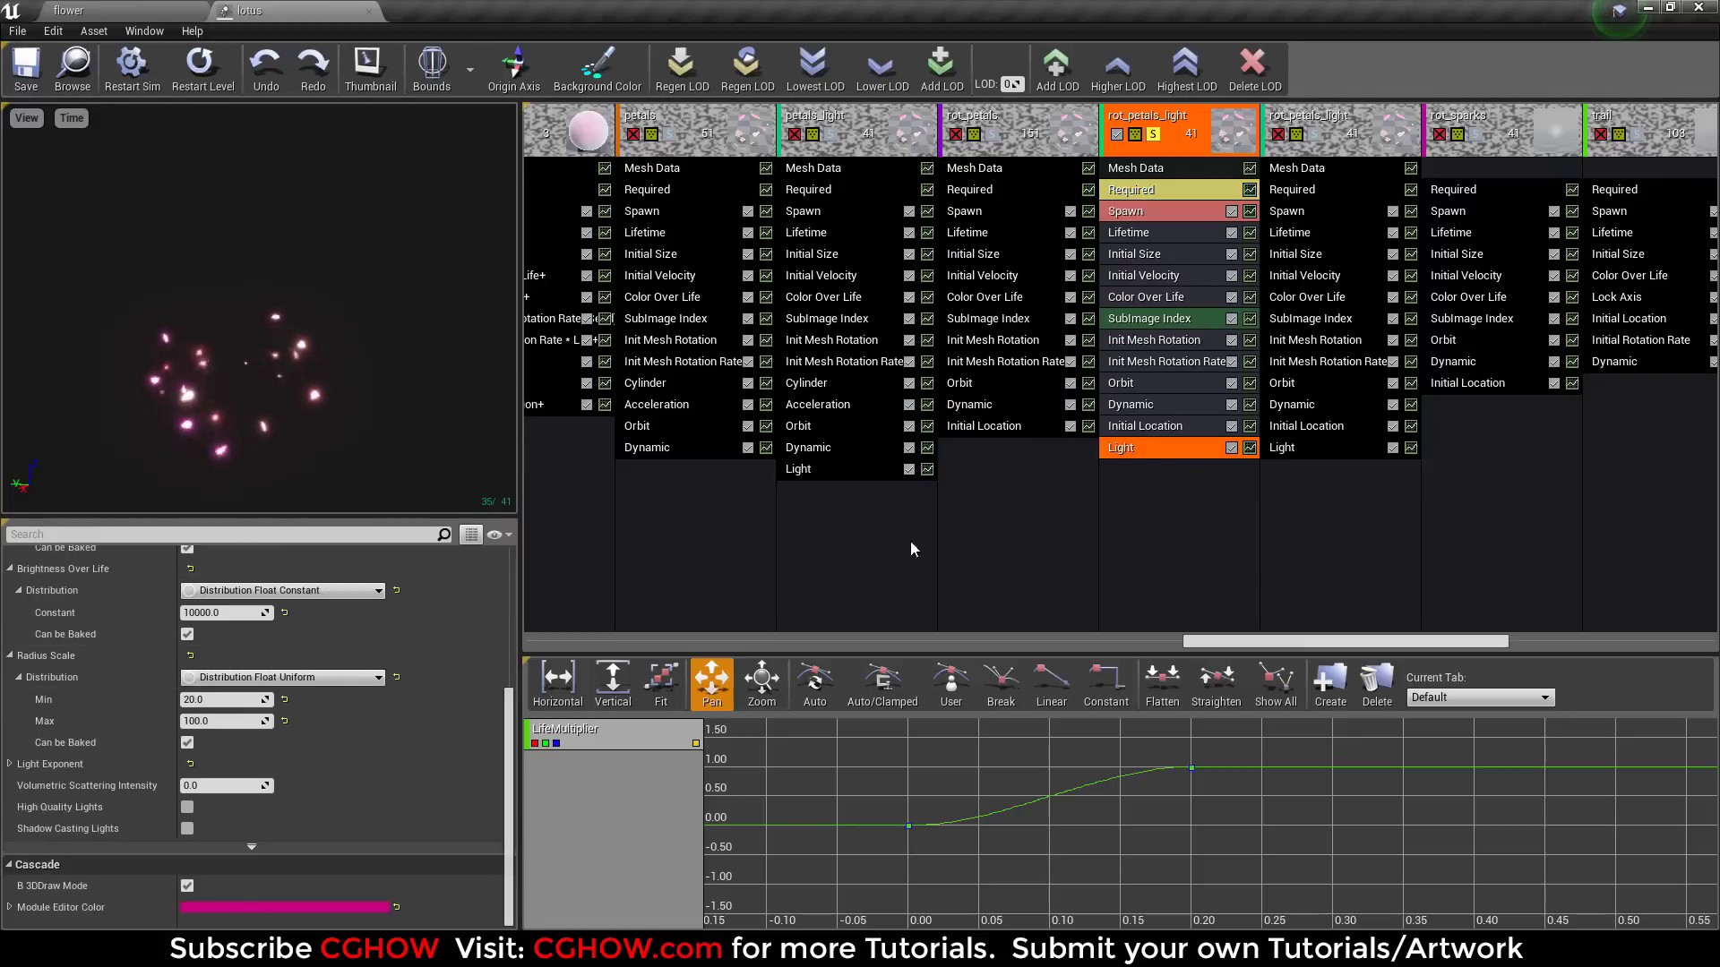
left_click(1167, 384)
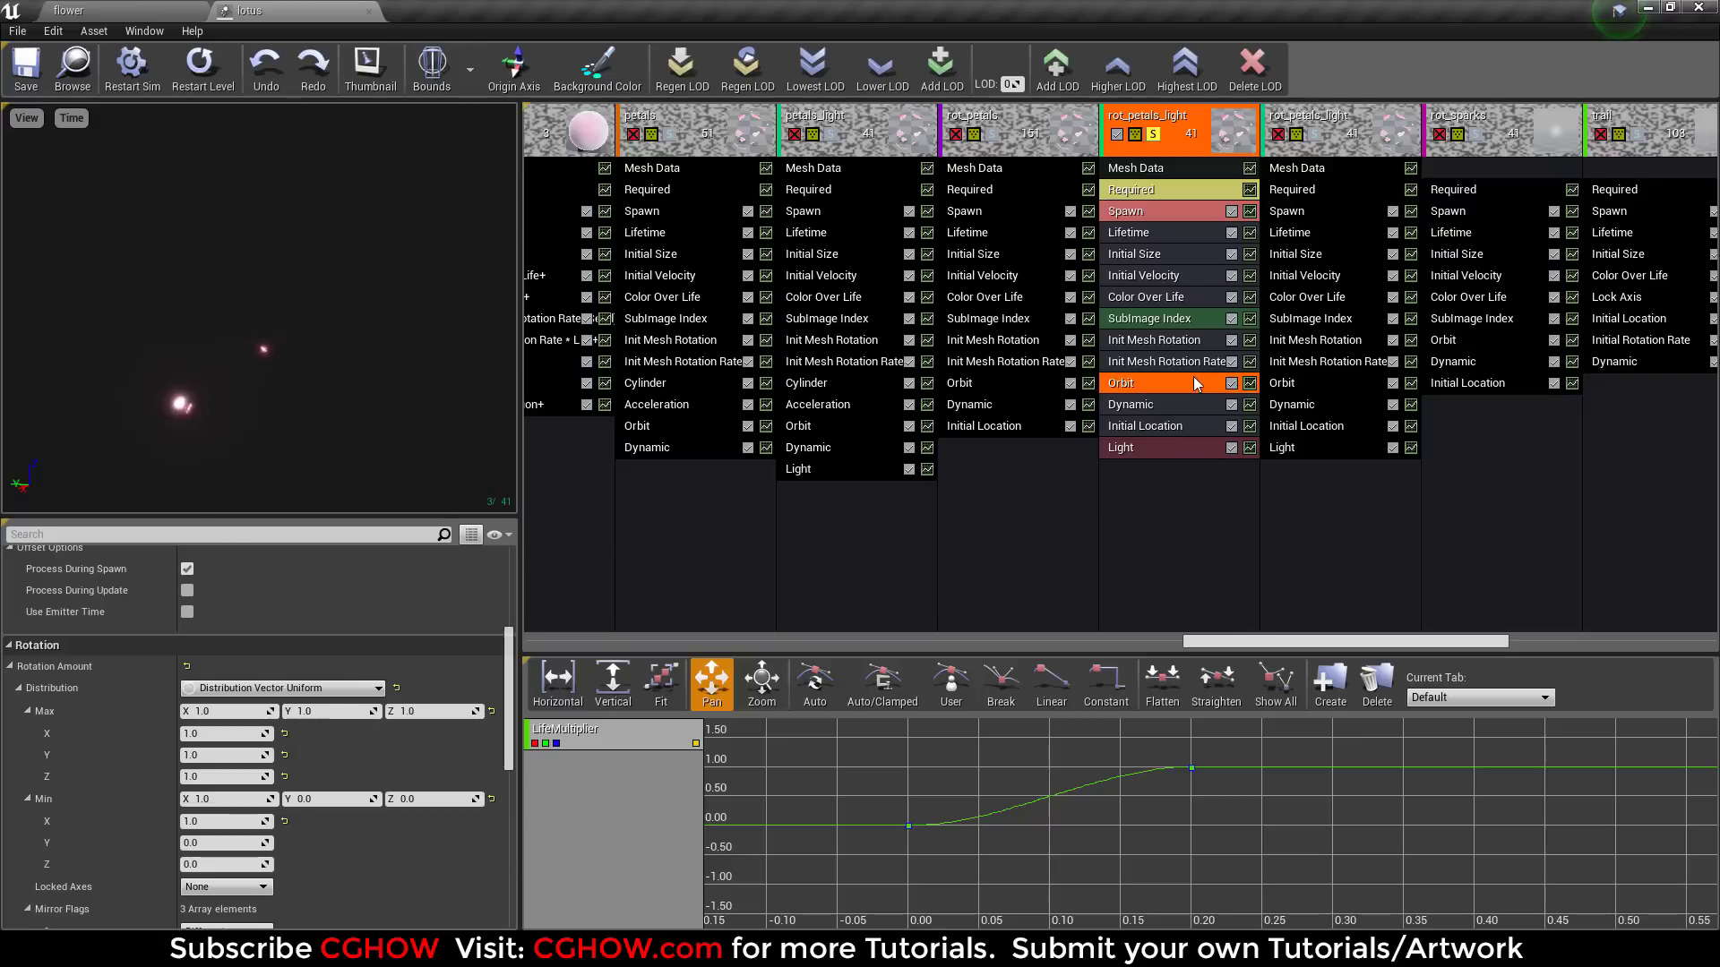
scroll(340, 719, "down", 8)
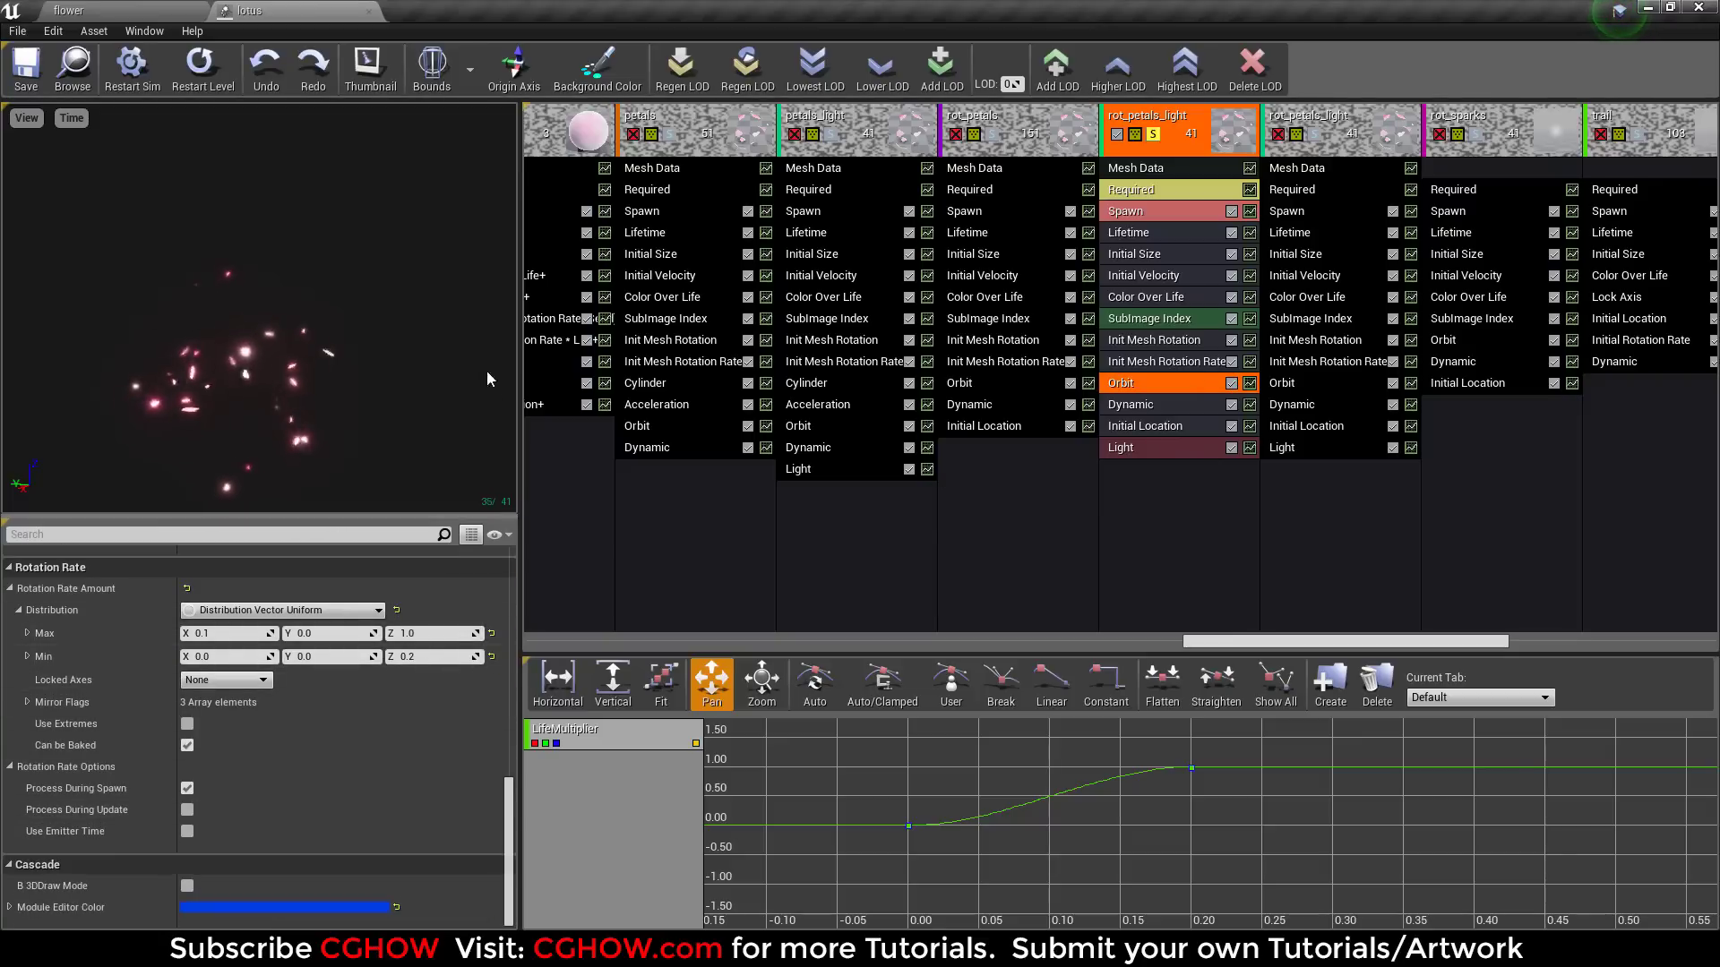
Step: Solo the second rot_petals_light emitter, compare both orbit offset ranges (Y 200–300), then unsolo it
left_click(1154, 134)
left_click(1314, 135)
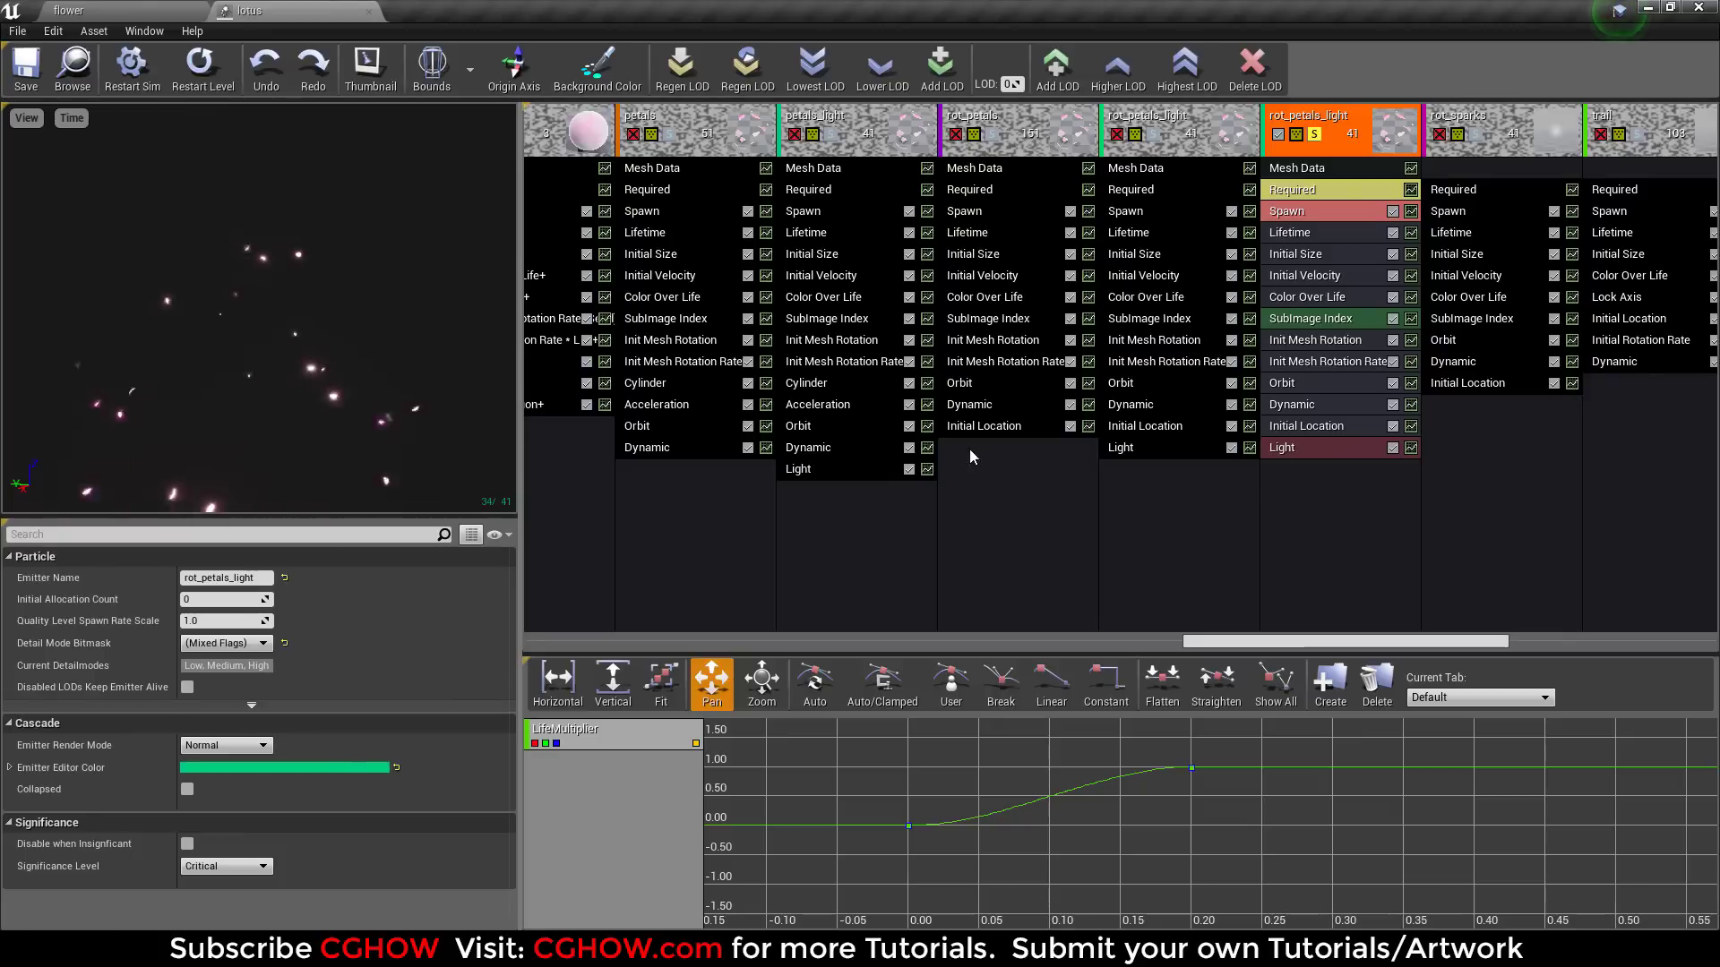
left_click(1301, 383)
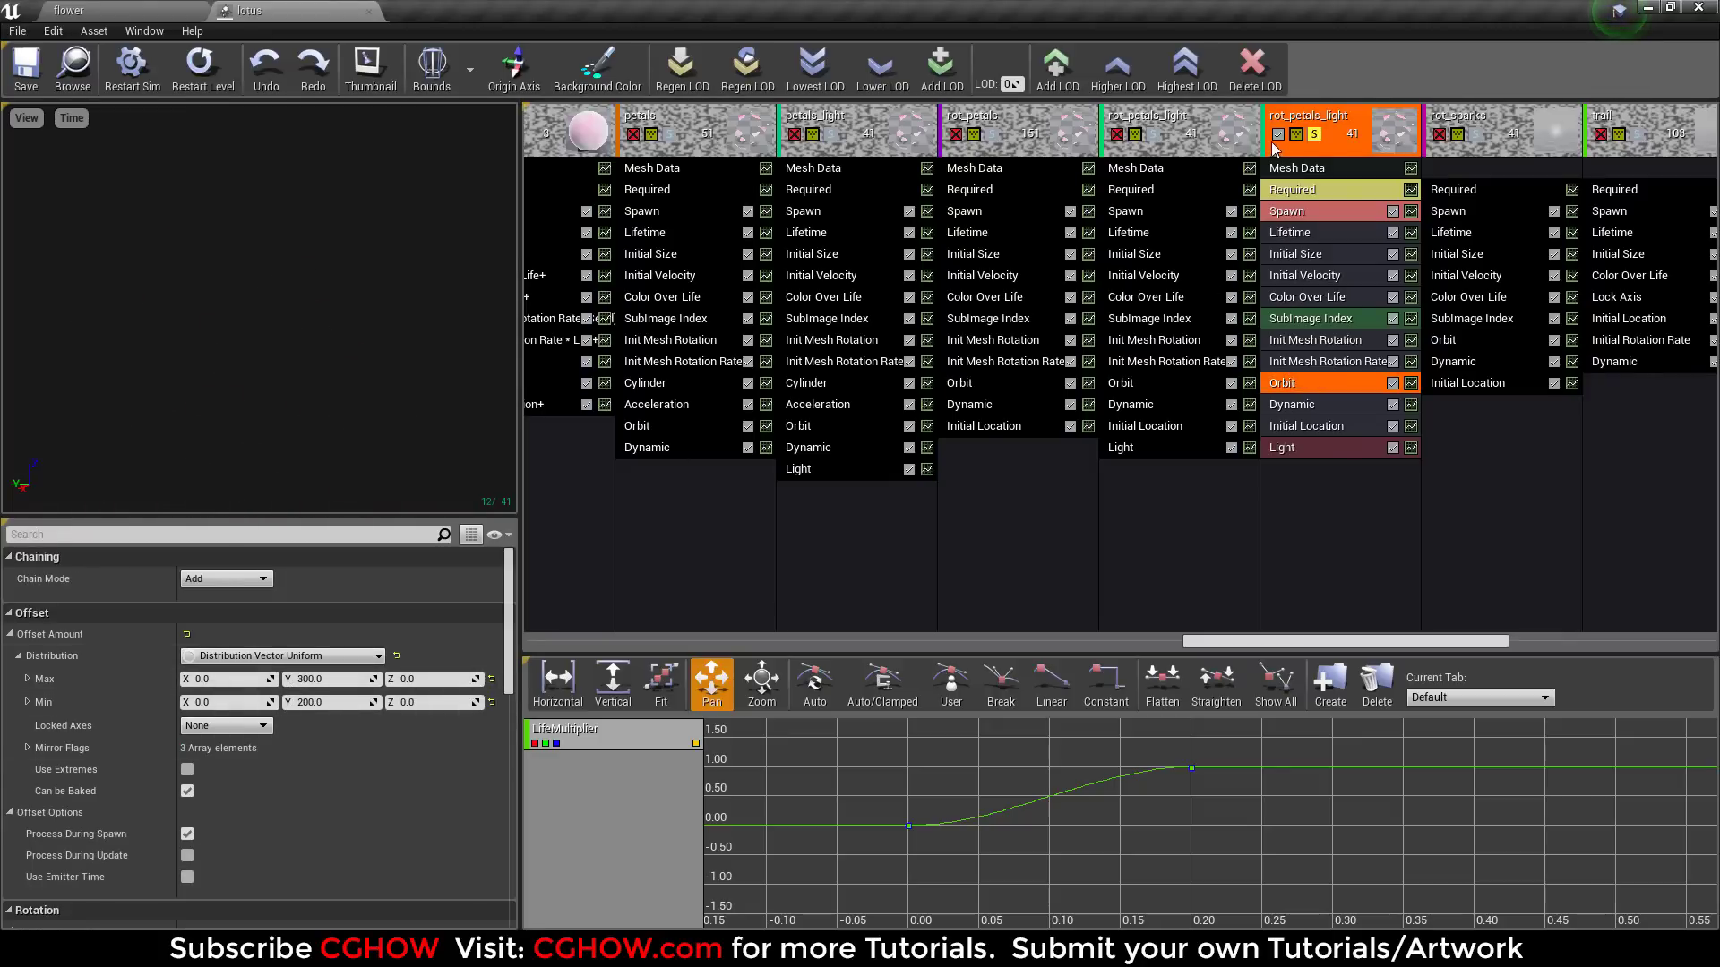
left_click(1312, 135)
left_click(1150, 389)
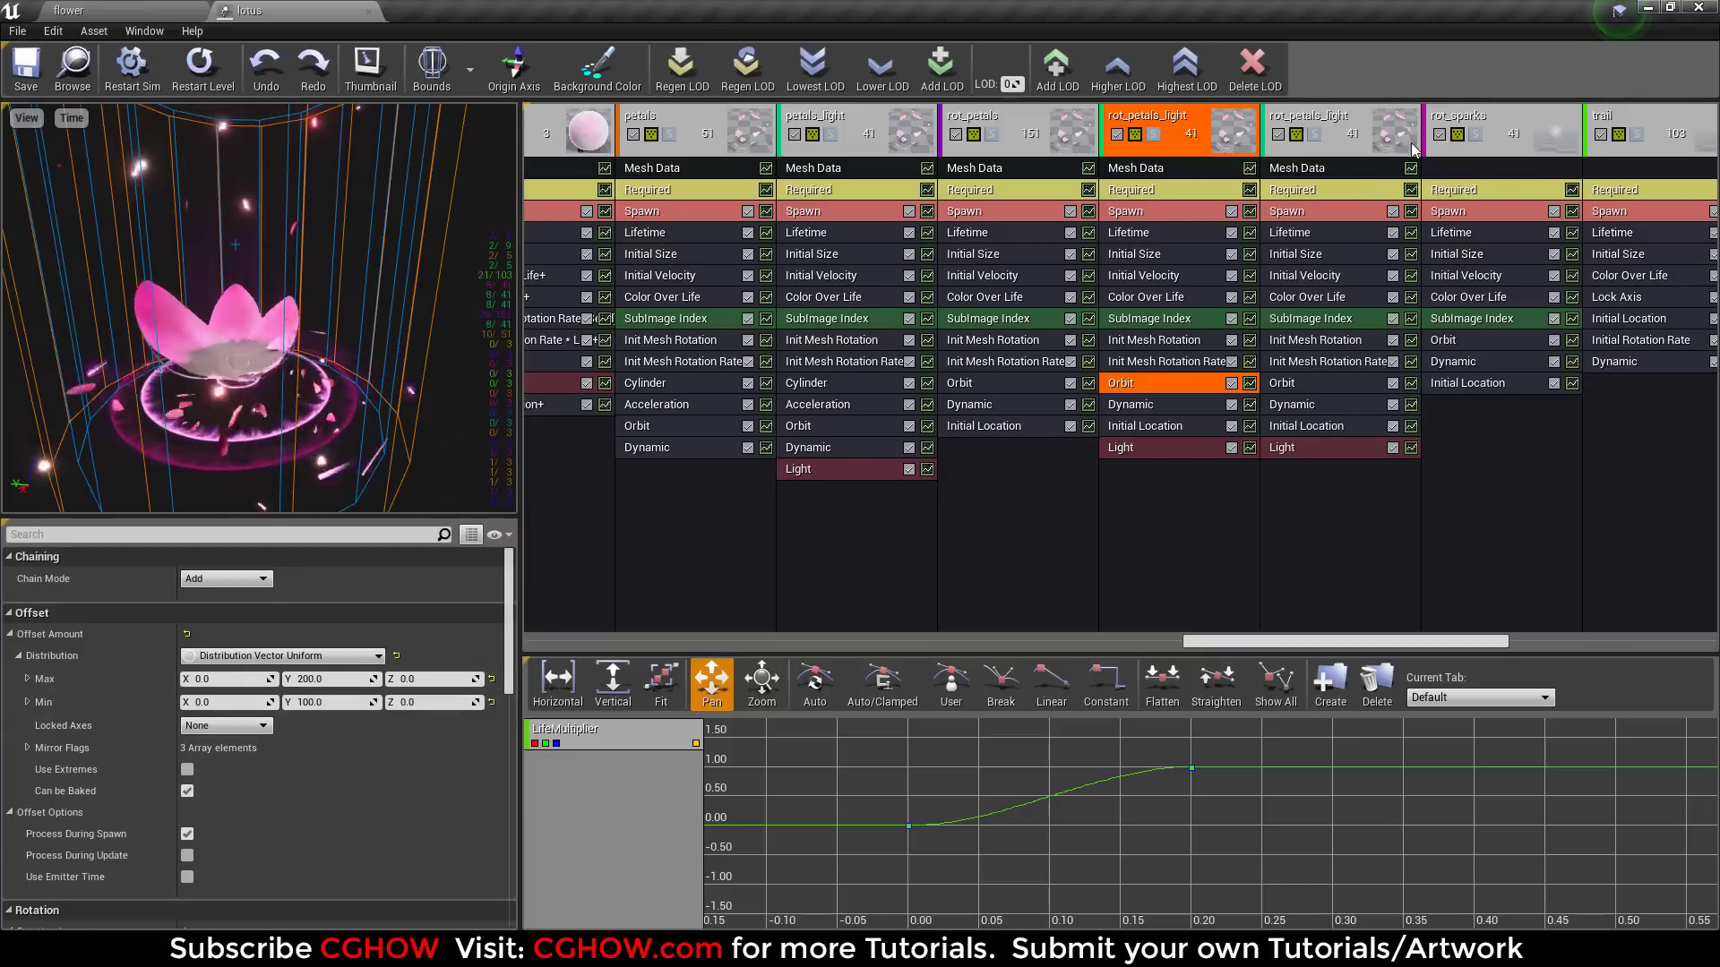
Step: Solo rot_sparks, restart the preview and check its orbit offset
left_click(1475, 134)
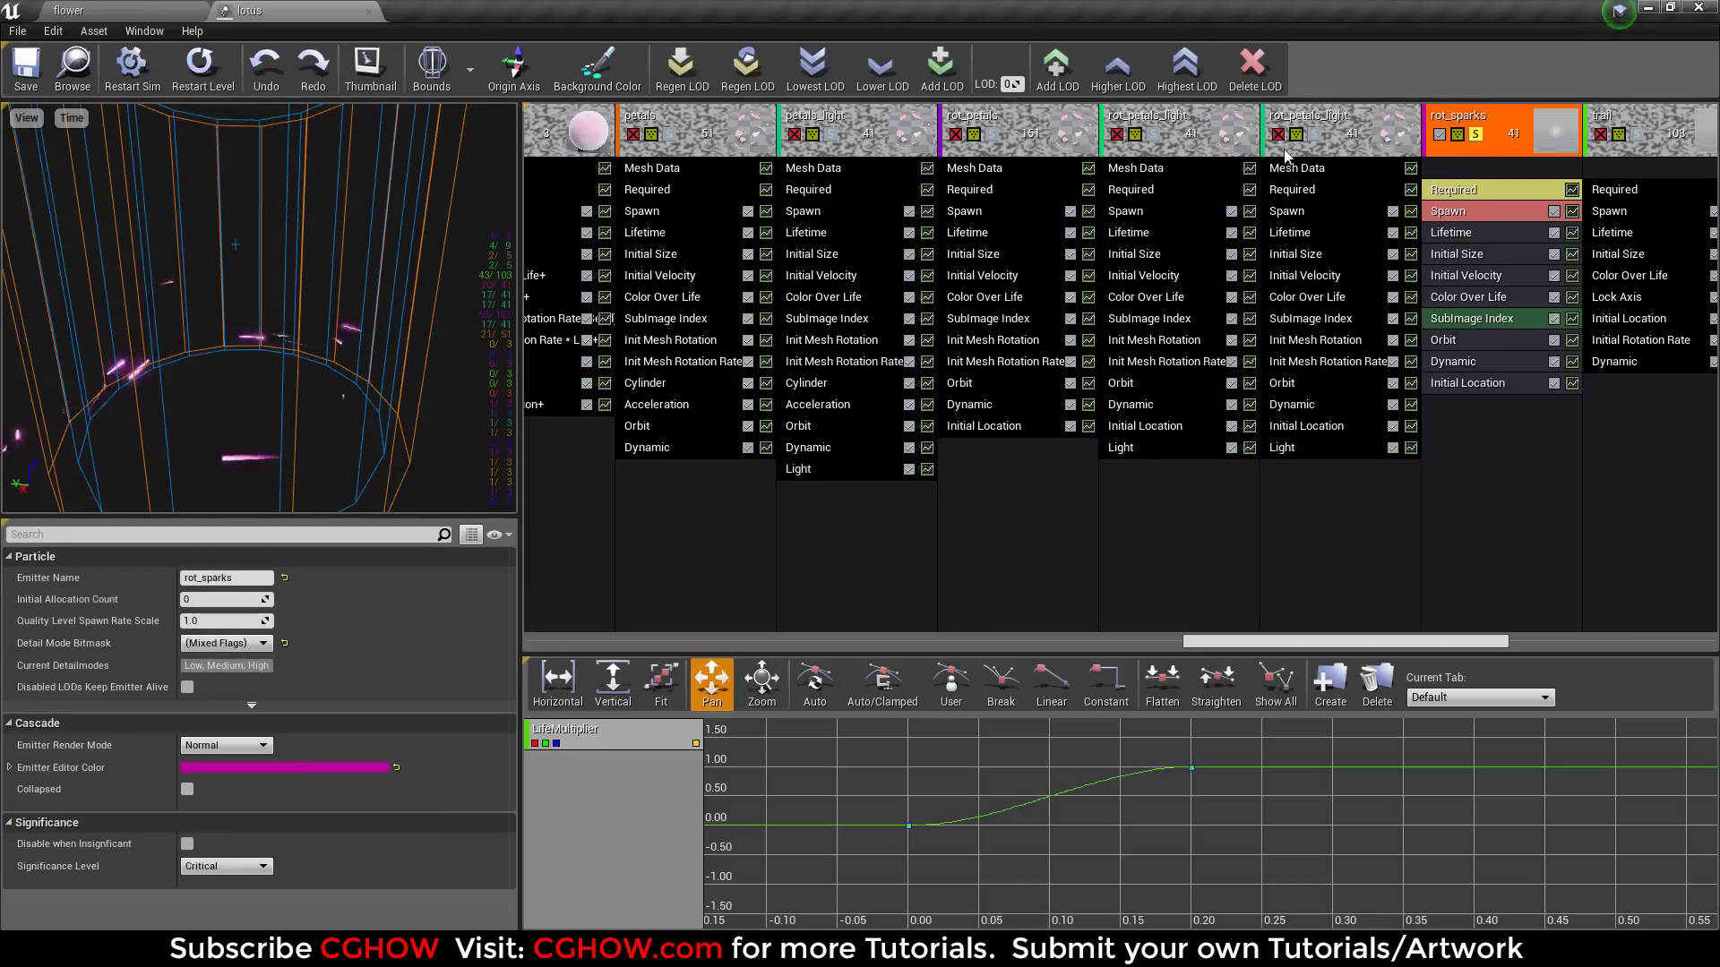
left_click(204, 81)
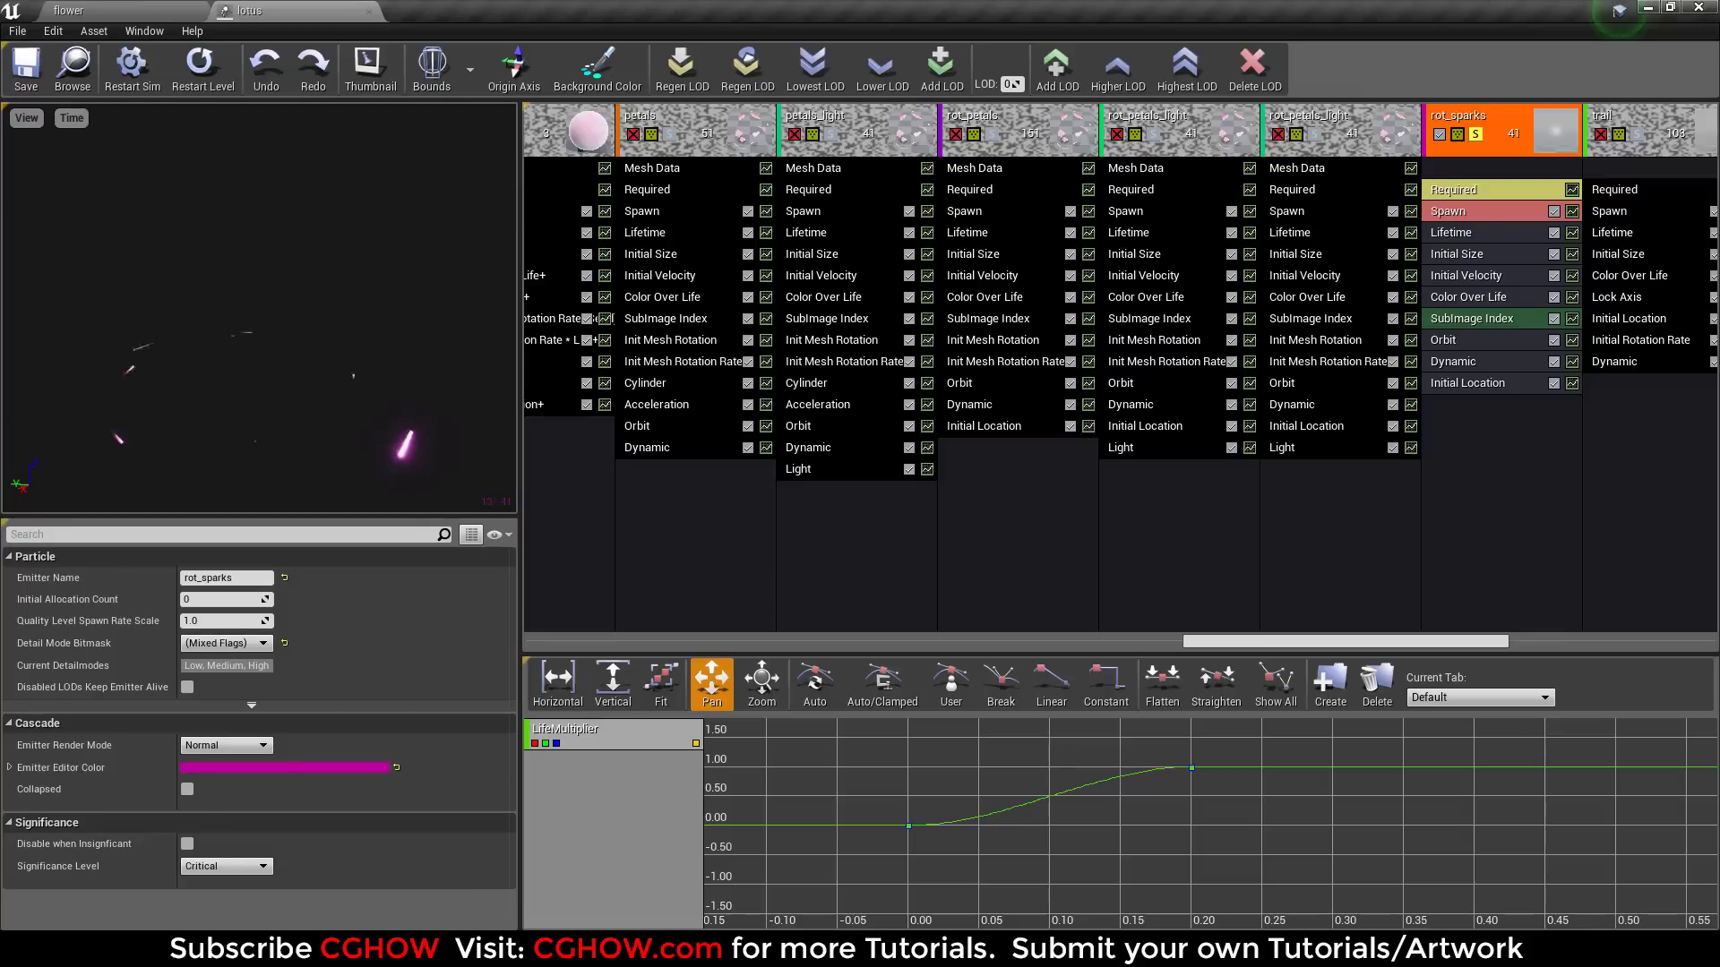
left_click_drag(1380, 643, 1447, 642)
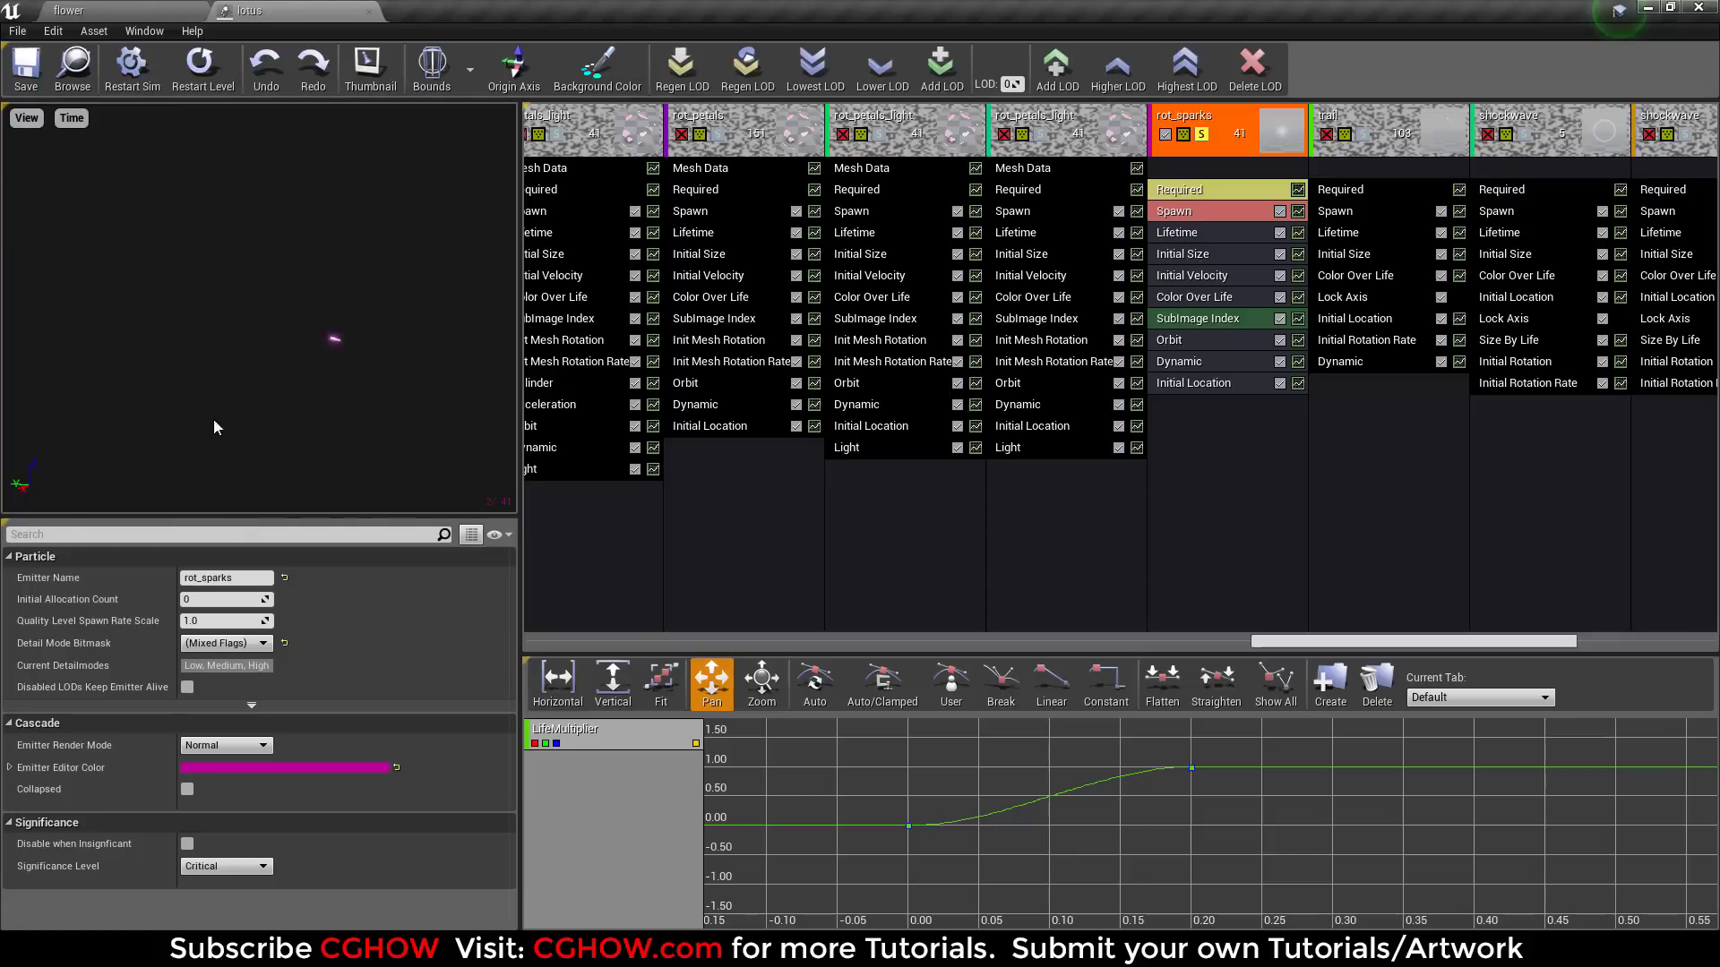
left_click(1191, 346)
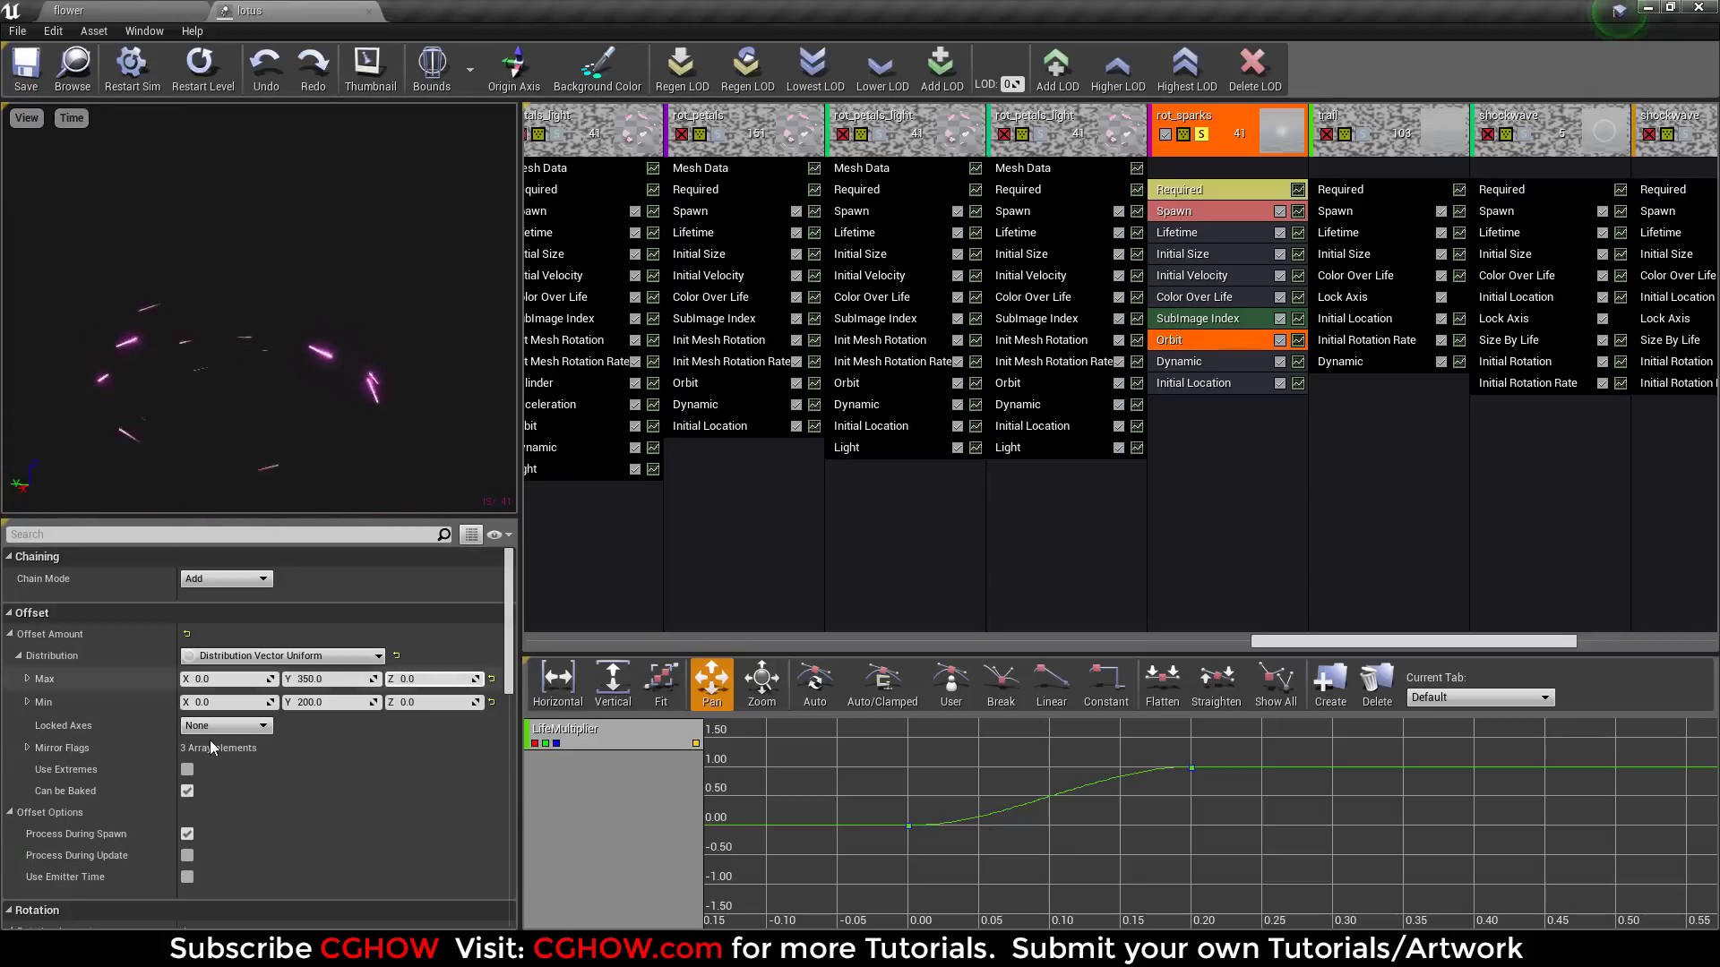
Step: Check rot_sparks' M_radial_ramp material without saving and its initial size, then solo the trail emitter
left_click(1187, 189)
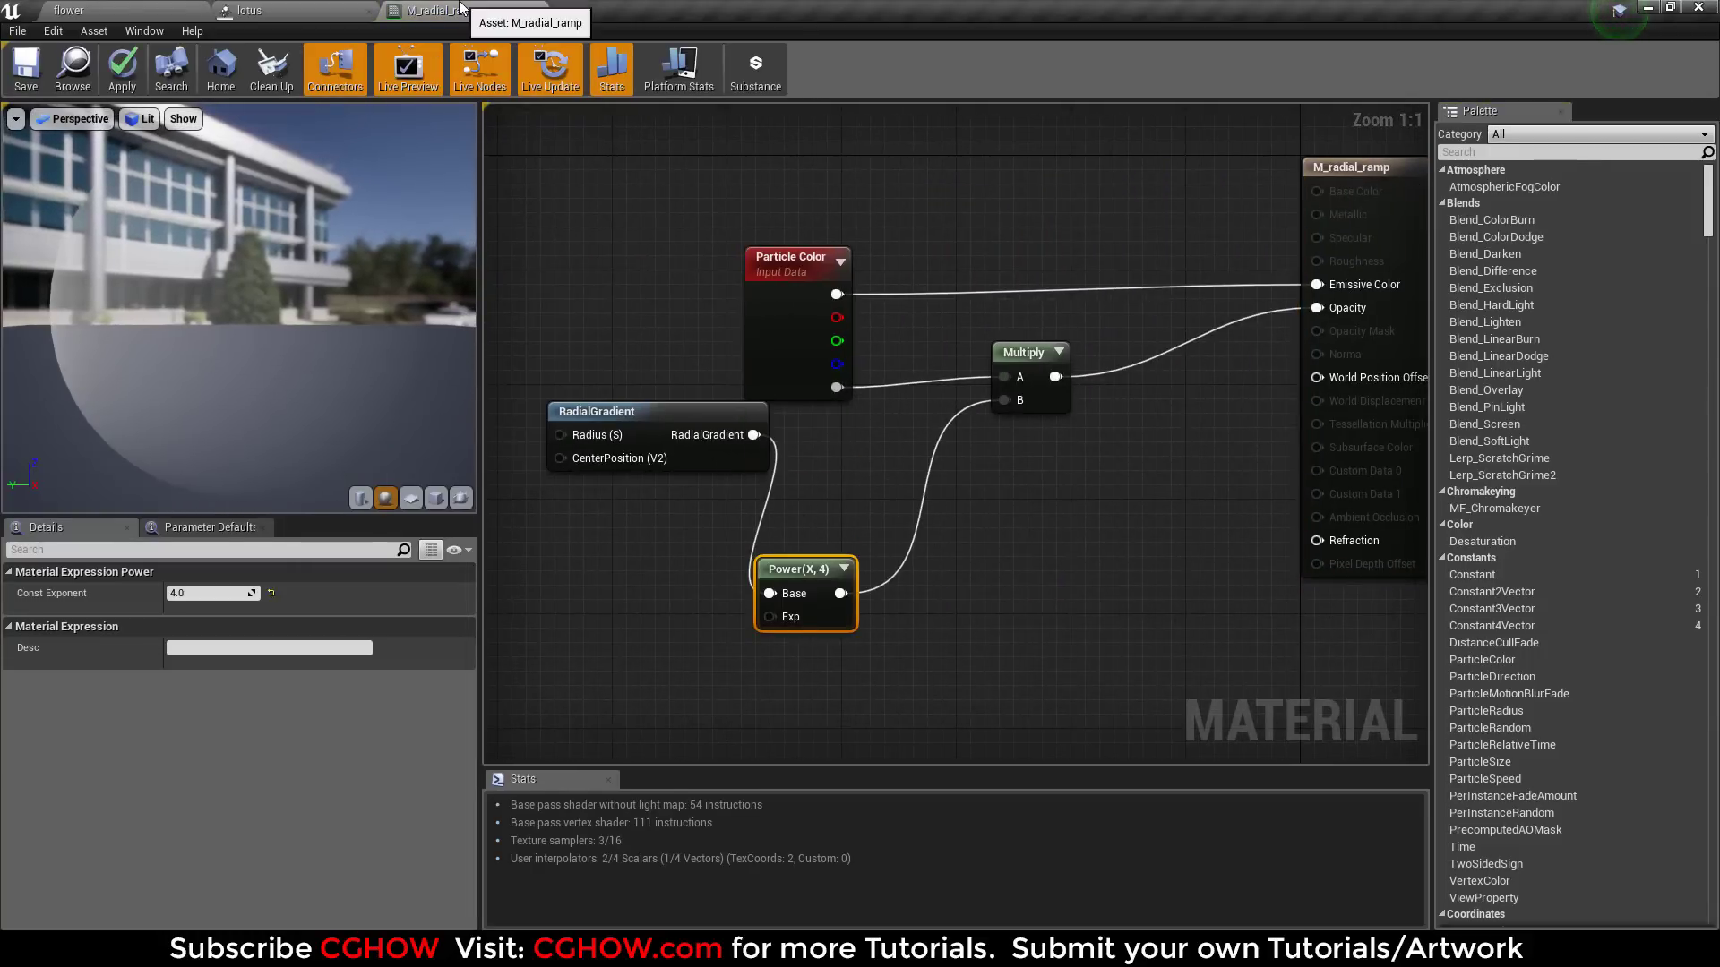
left_click(538, 11)
left_click(989, 533)
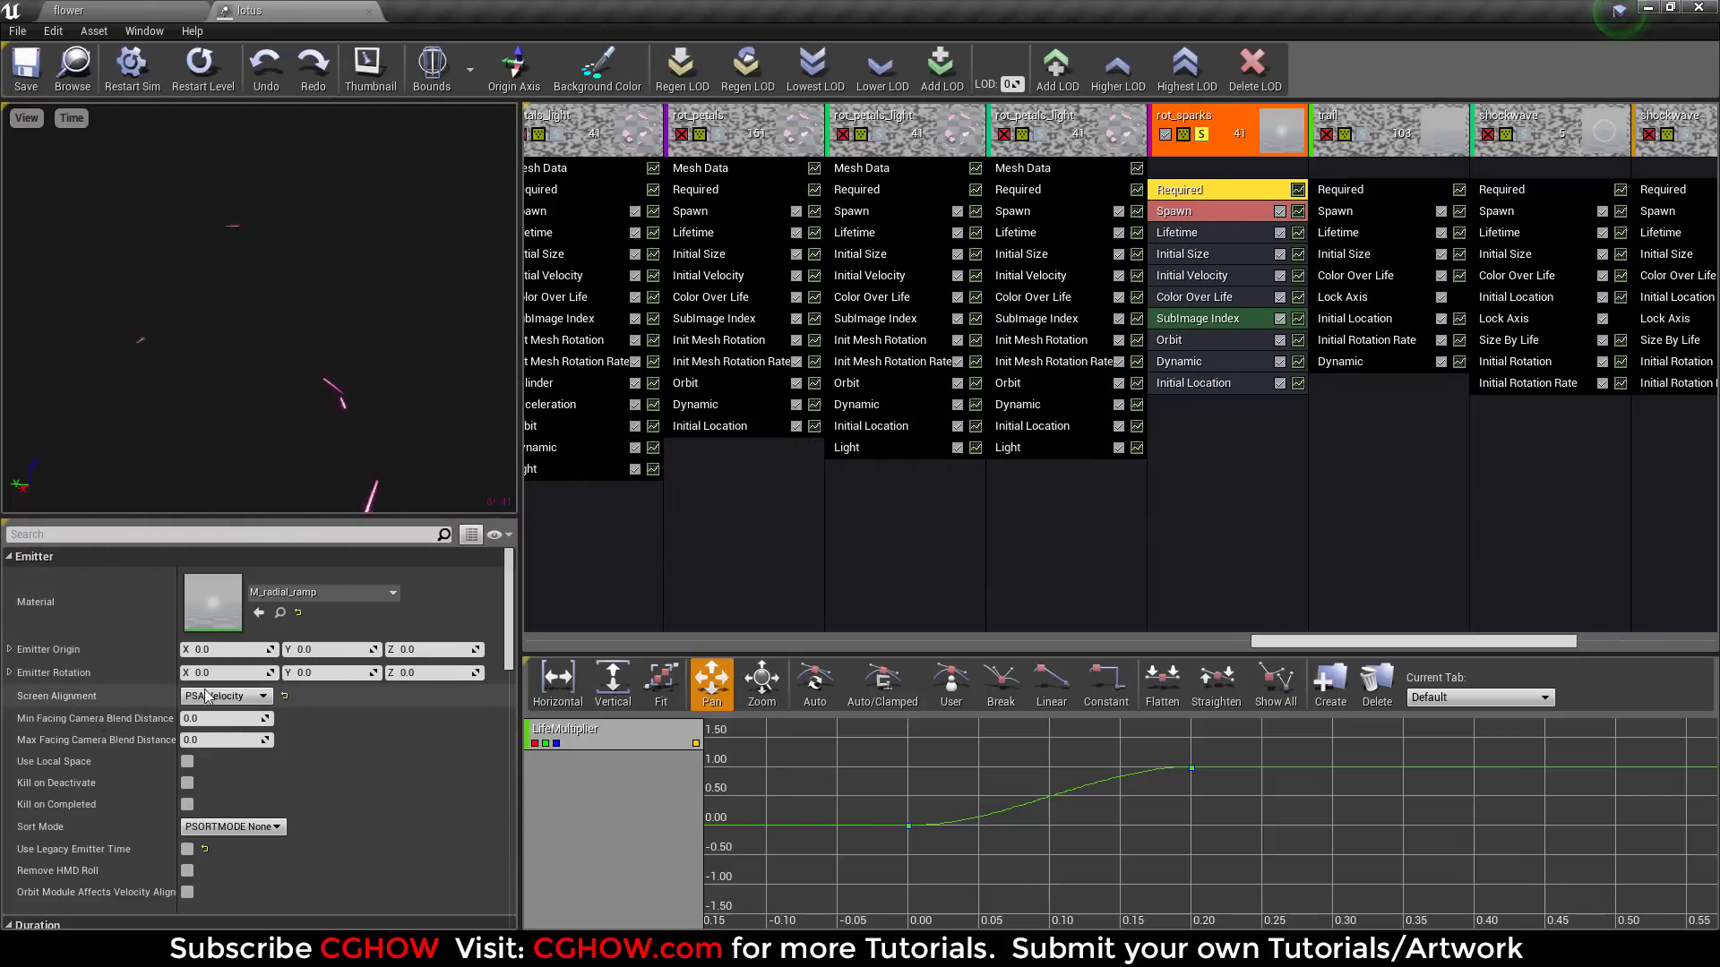
left_click(1217, 255)
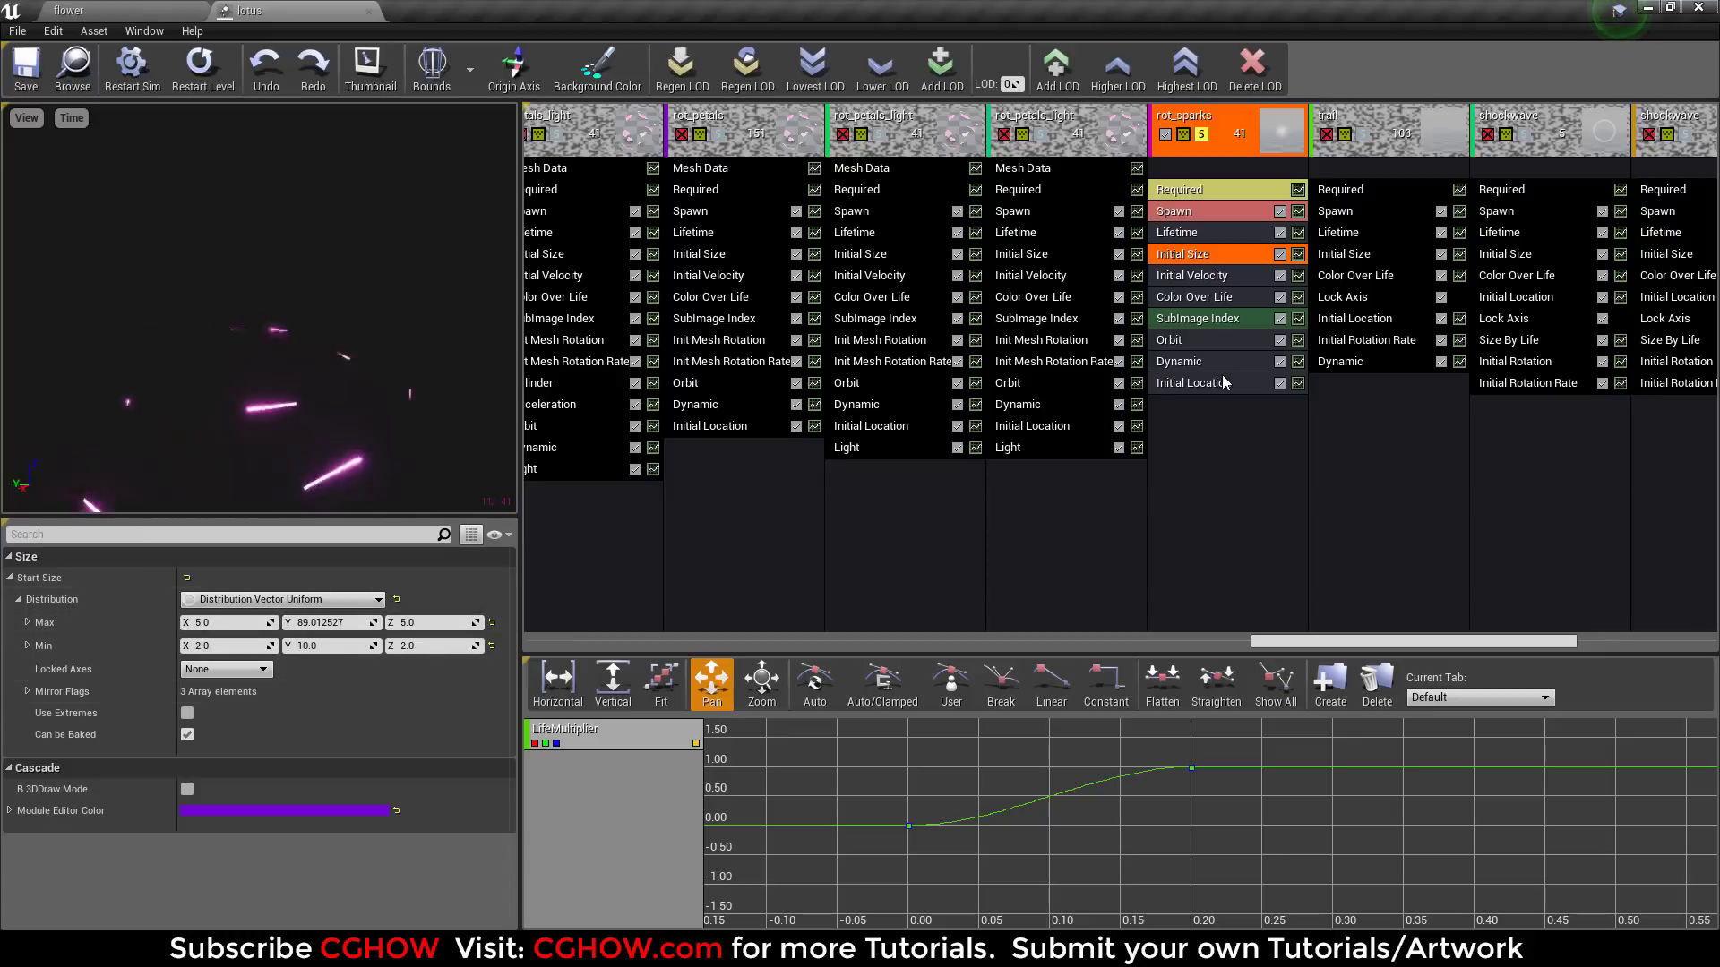
left_click(1203, 135)
left_click(1363, 133)
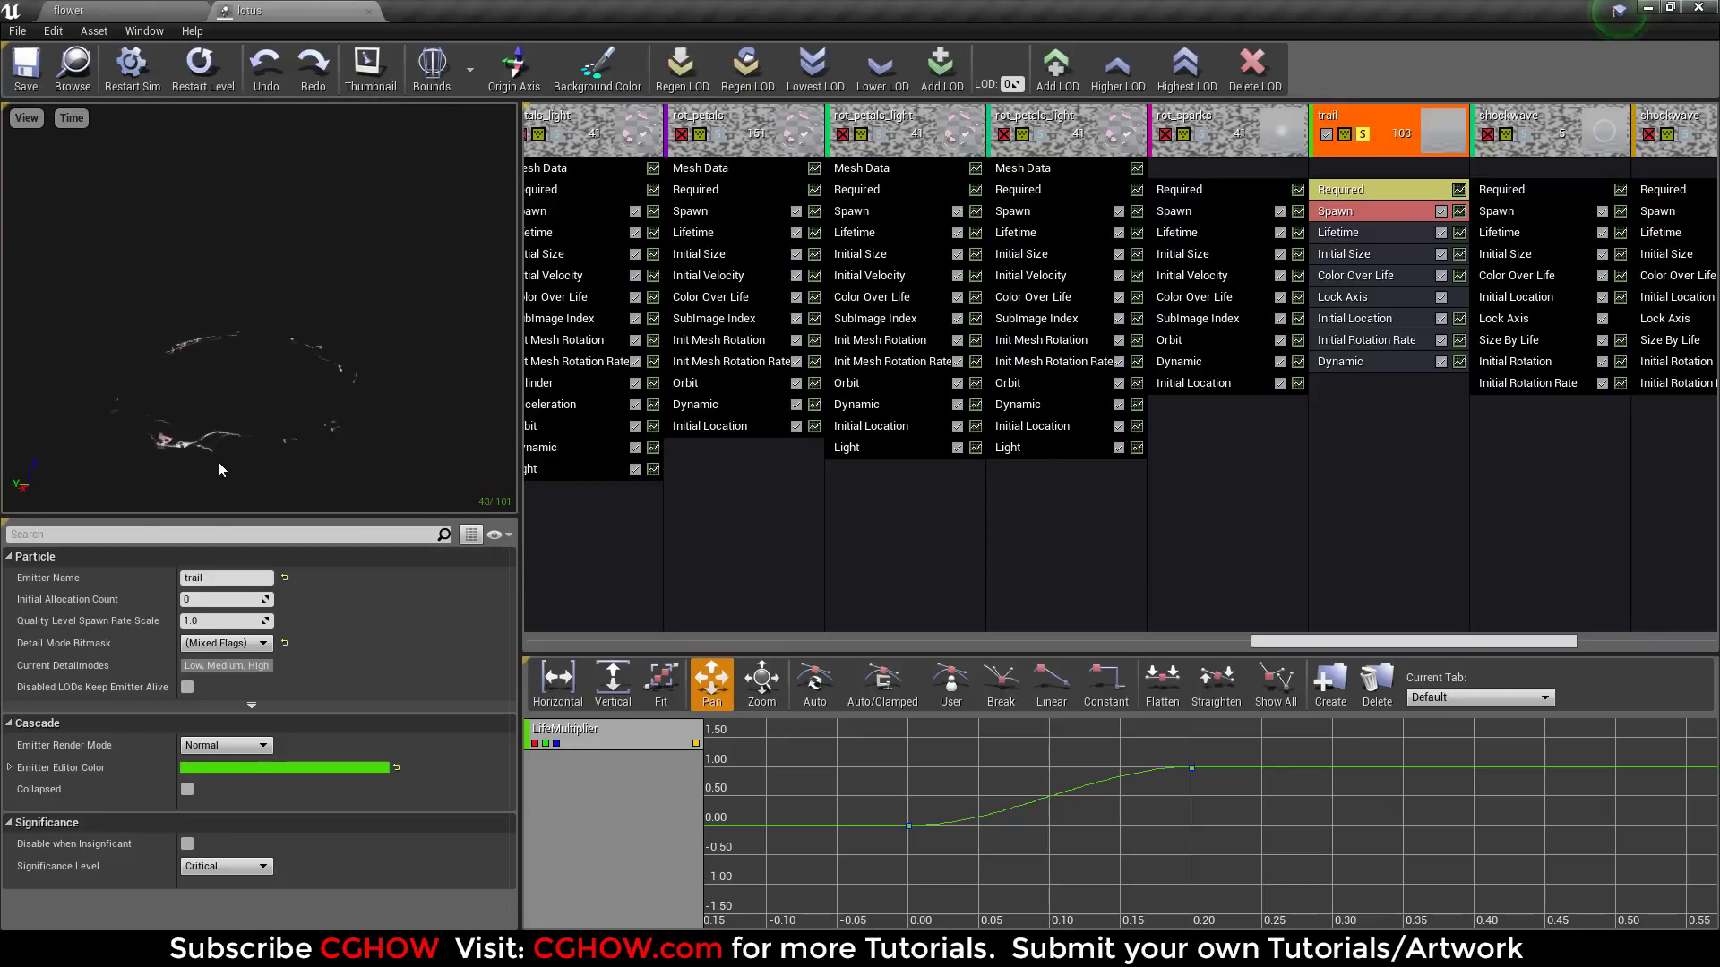
Step: Open the trail's m_trail02 material and inspect its t_Trail02 texture
left_click_drag(218, 410, 205, 413)
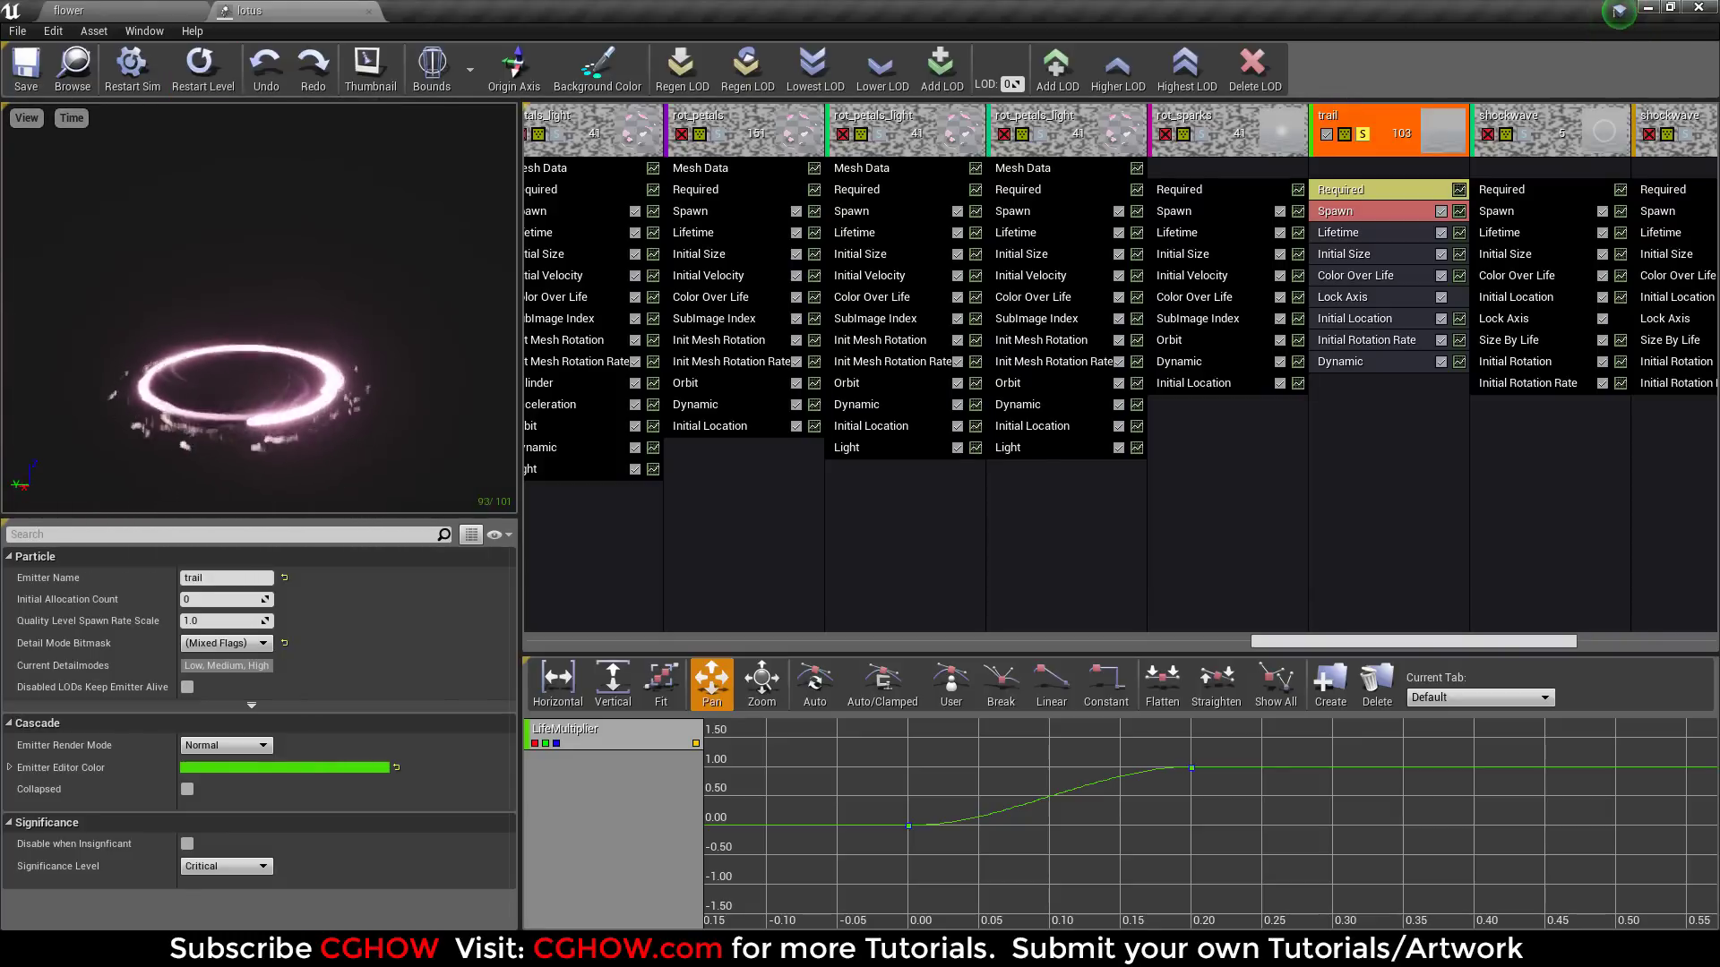
left_click(1362, 192)
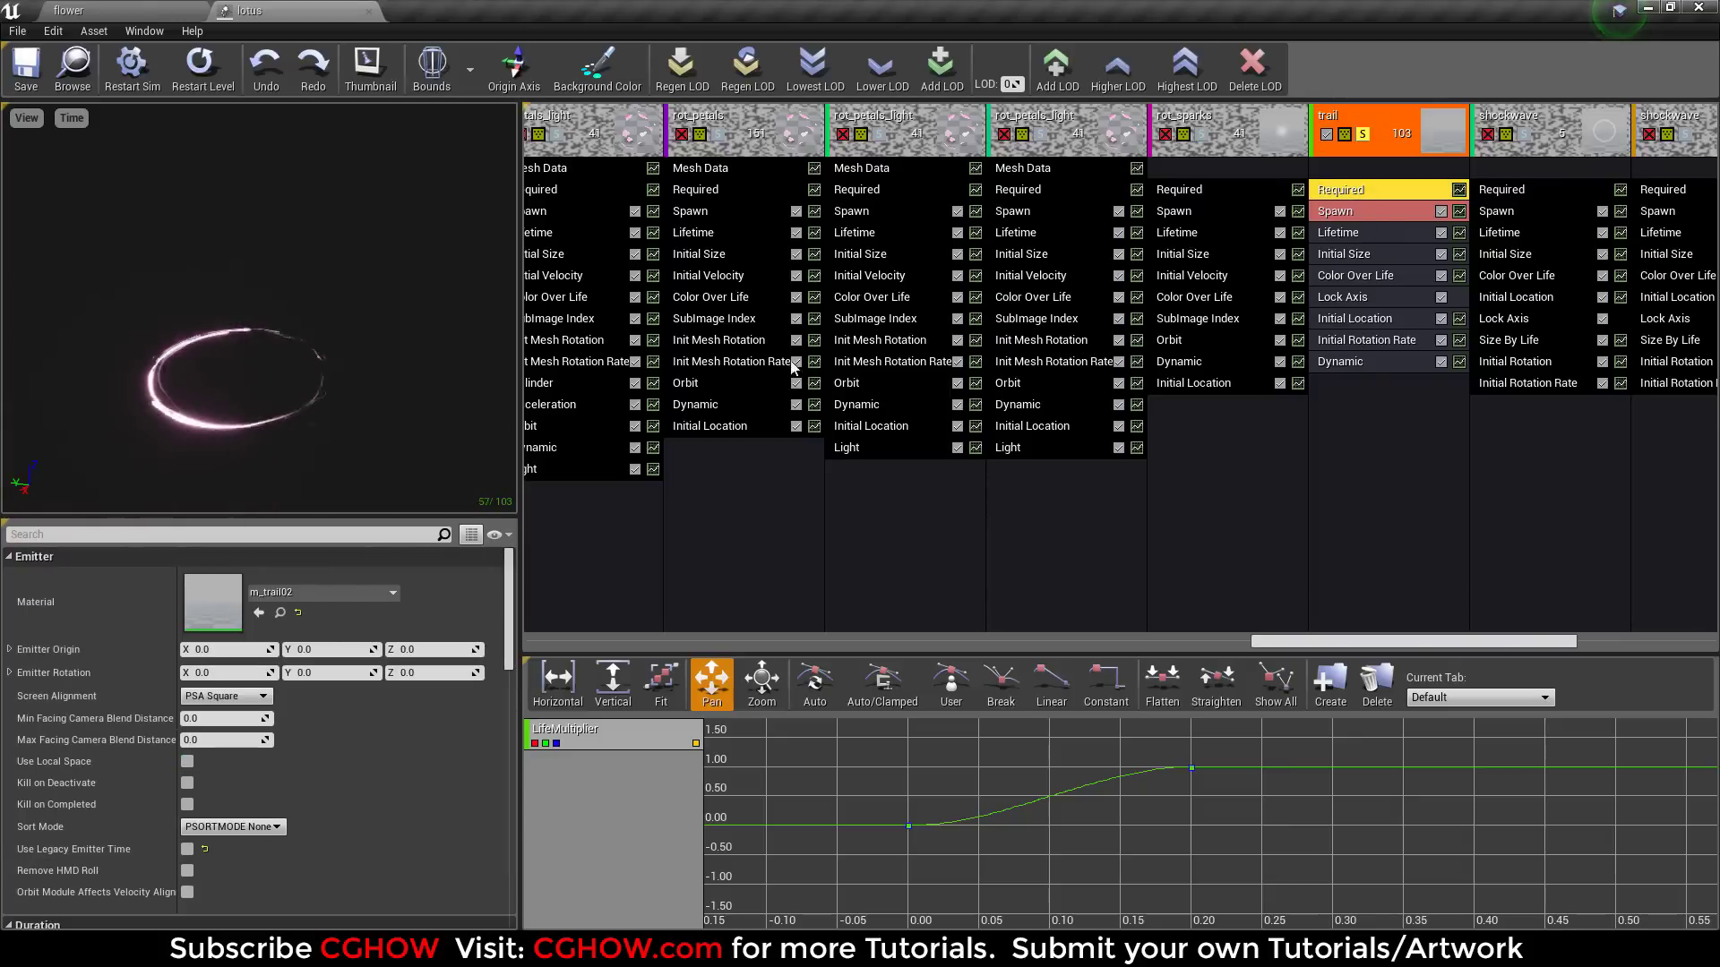
double_click(219, 614)
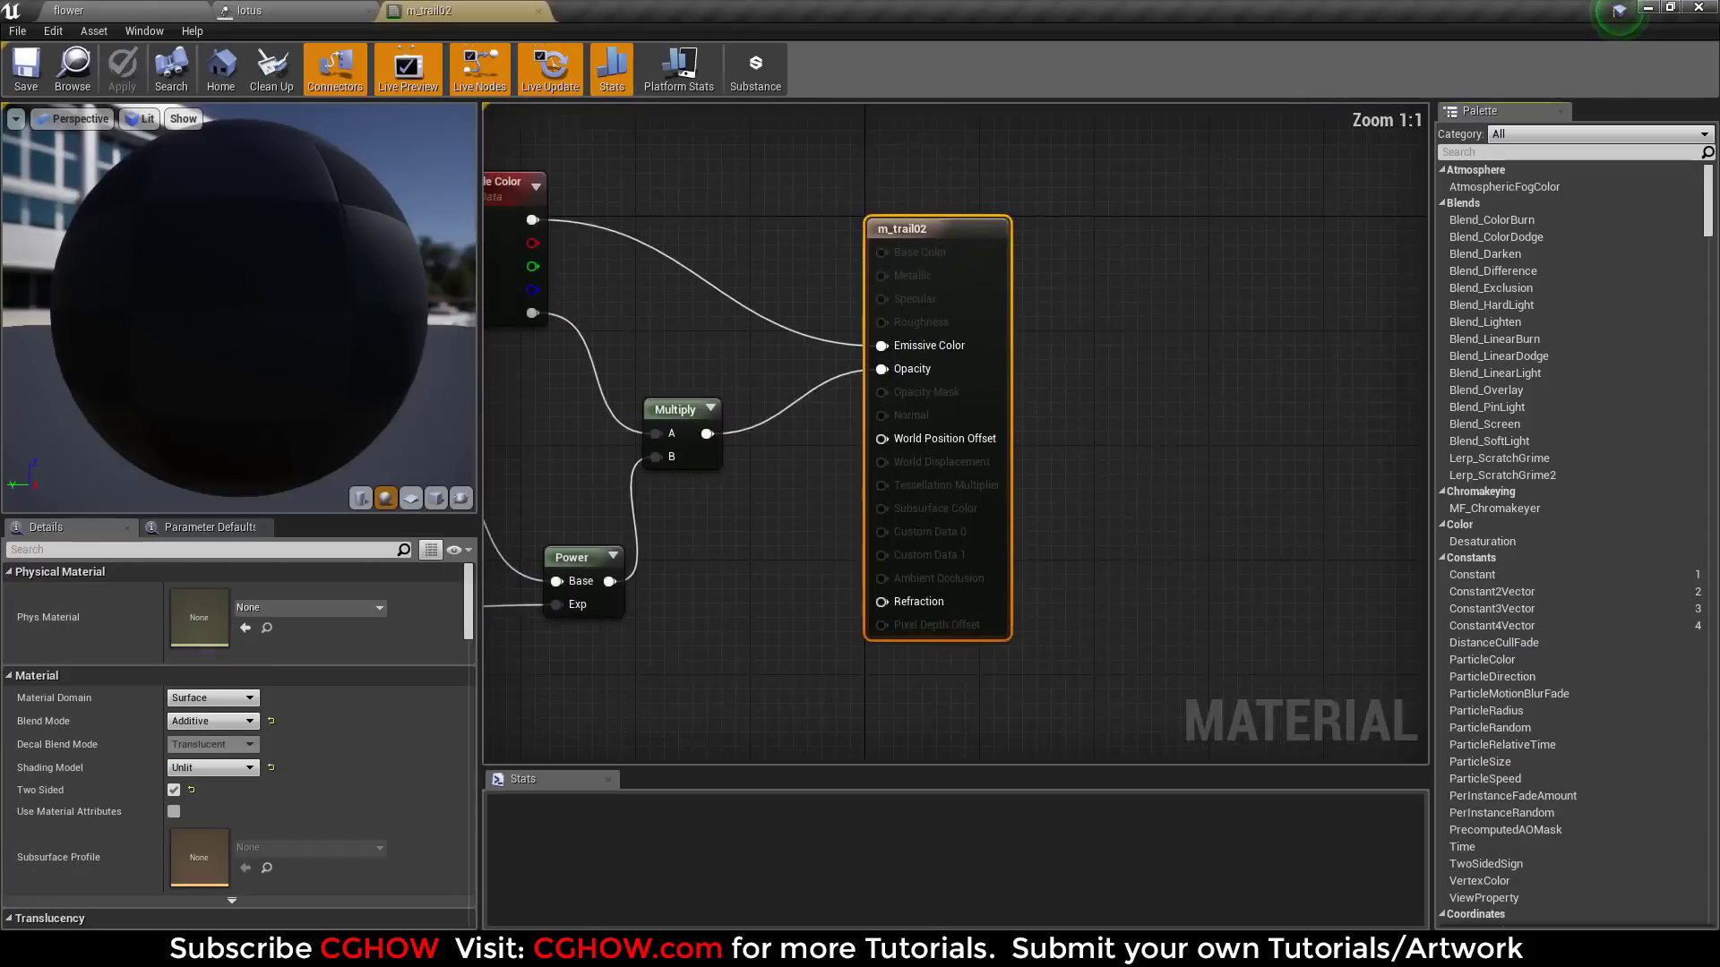
scroll(857, 581, "down", 1)
double_click(986, 421)
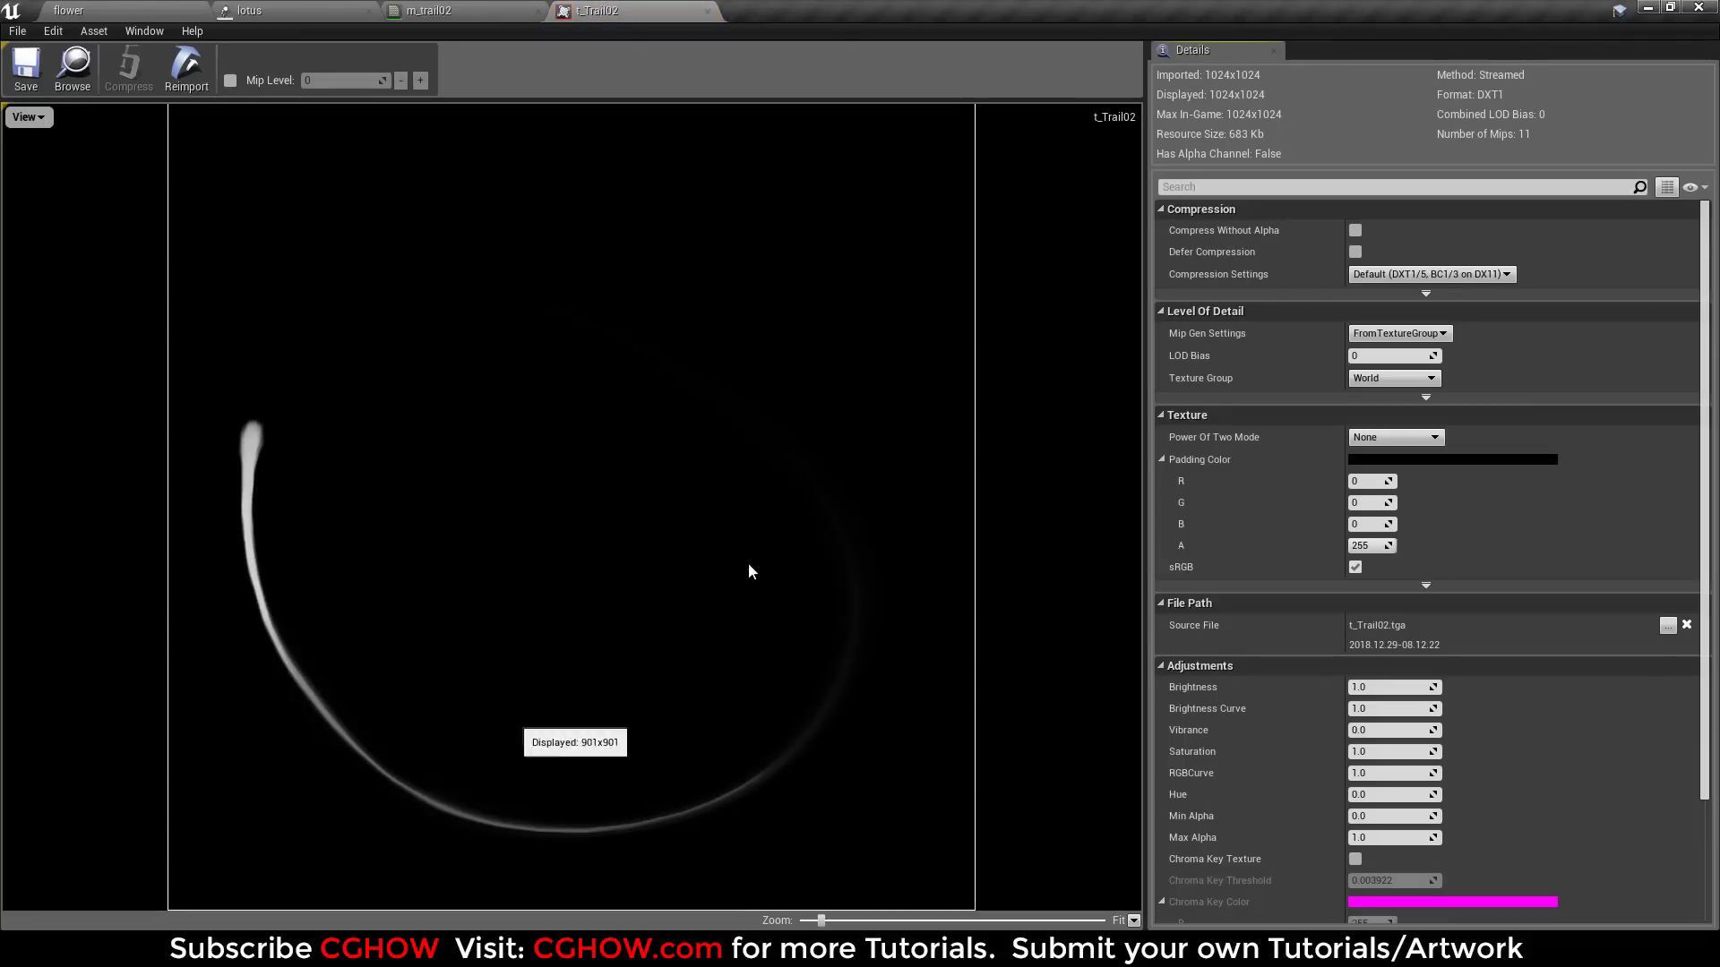
left_click(705, 11)
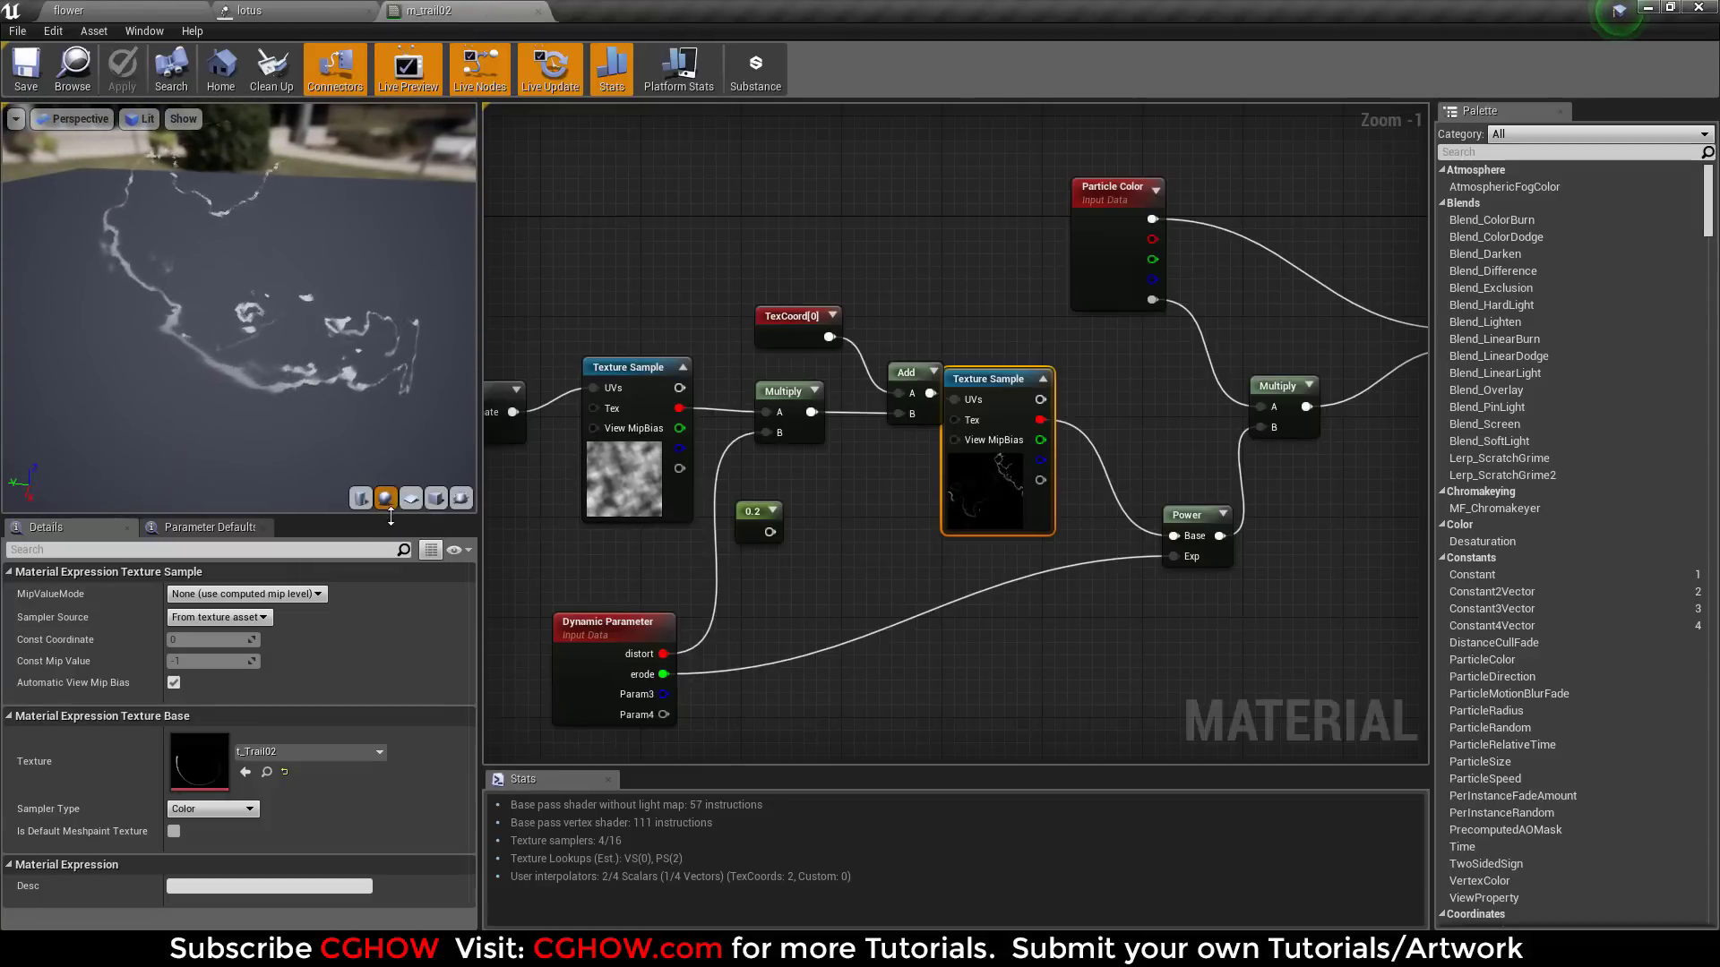
Step: Preview m_trail02 on a cube and rearrange the TexCoord, Rotator and Dynamic Parameter nodes
left_click(435, 500)
right_click_drag(543, 220, 774, 191)
left_click_drag(544, 221, 689, 359)
left_click(676, 355)
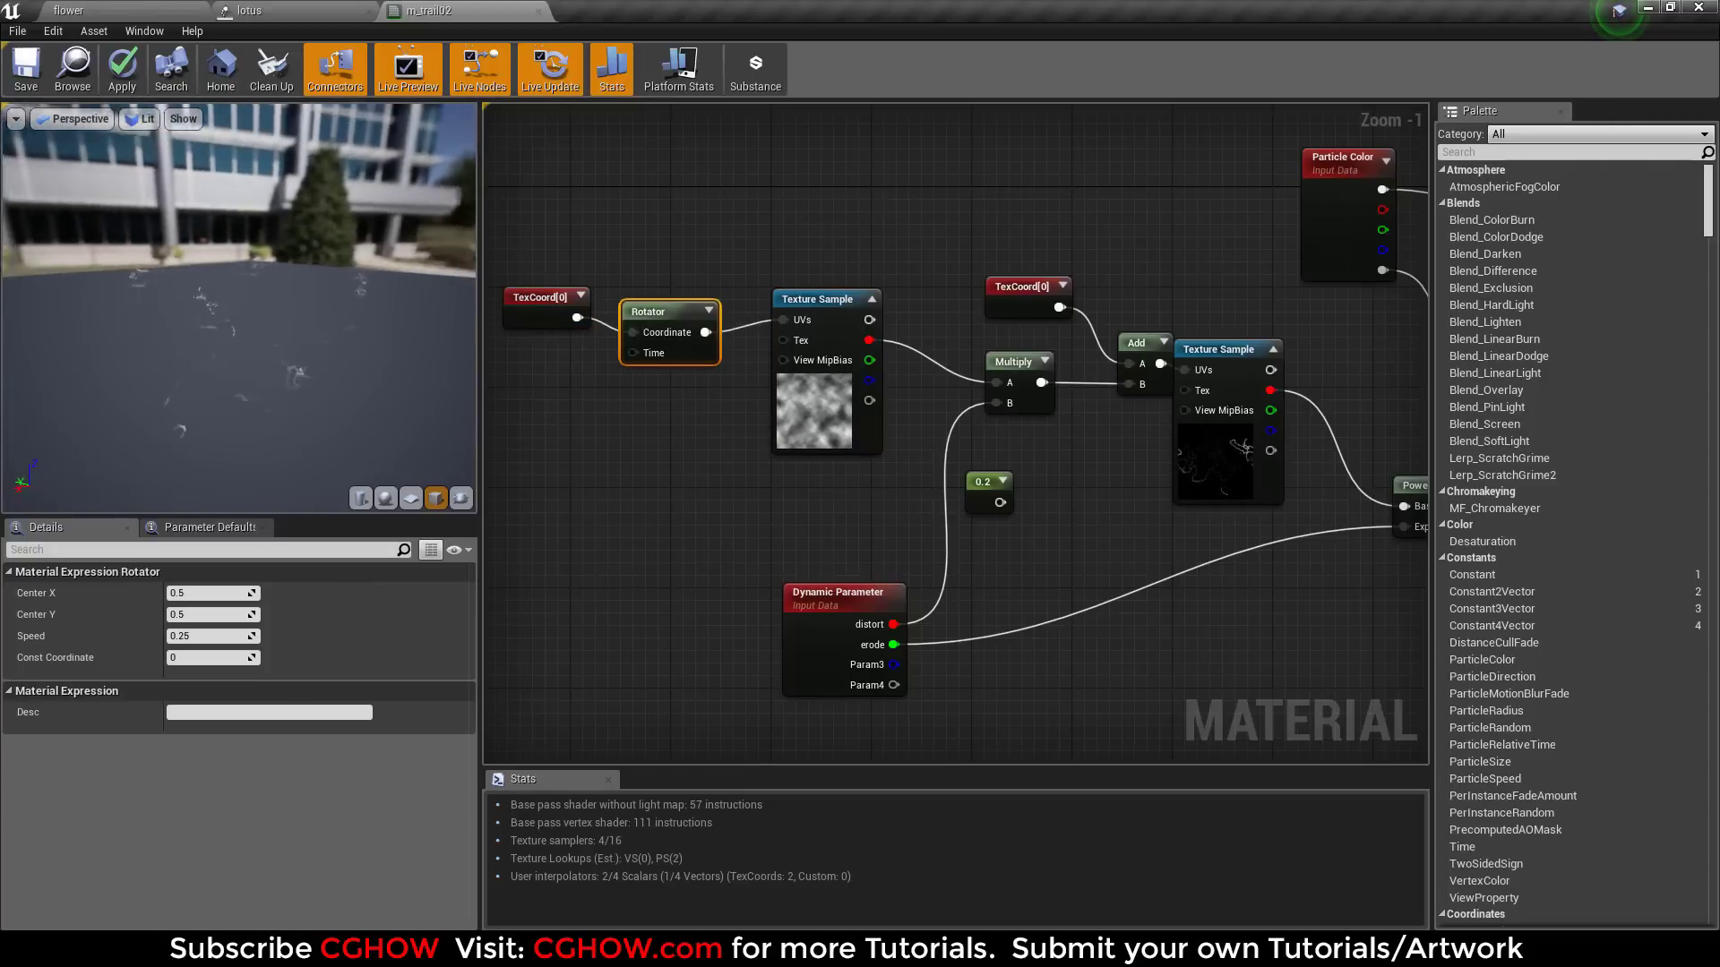
left_click_drag(801, 645, 751, 626)
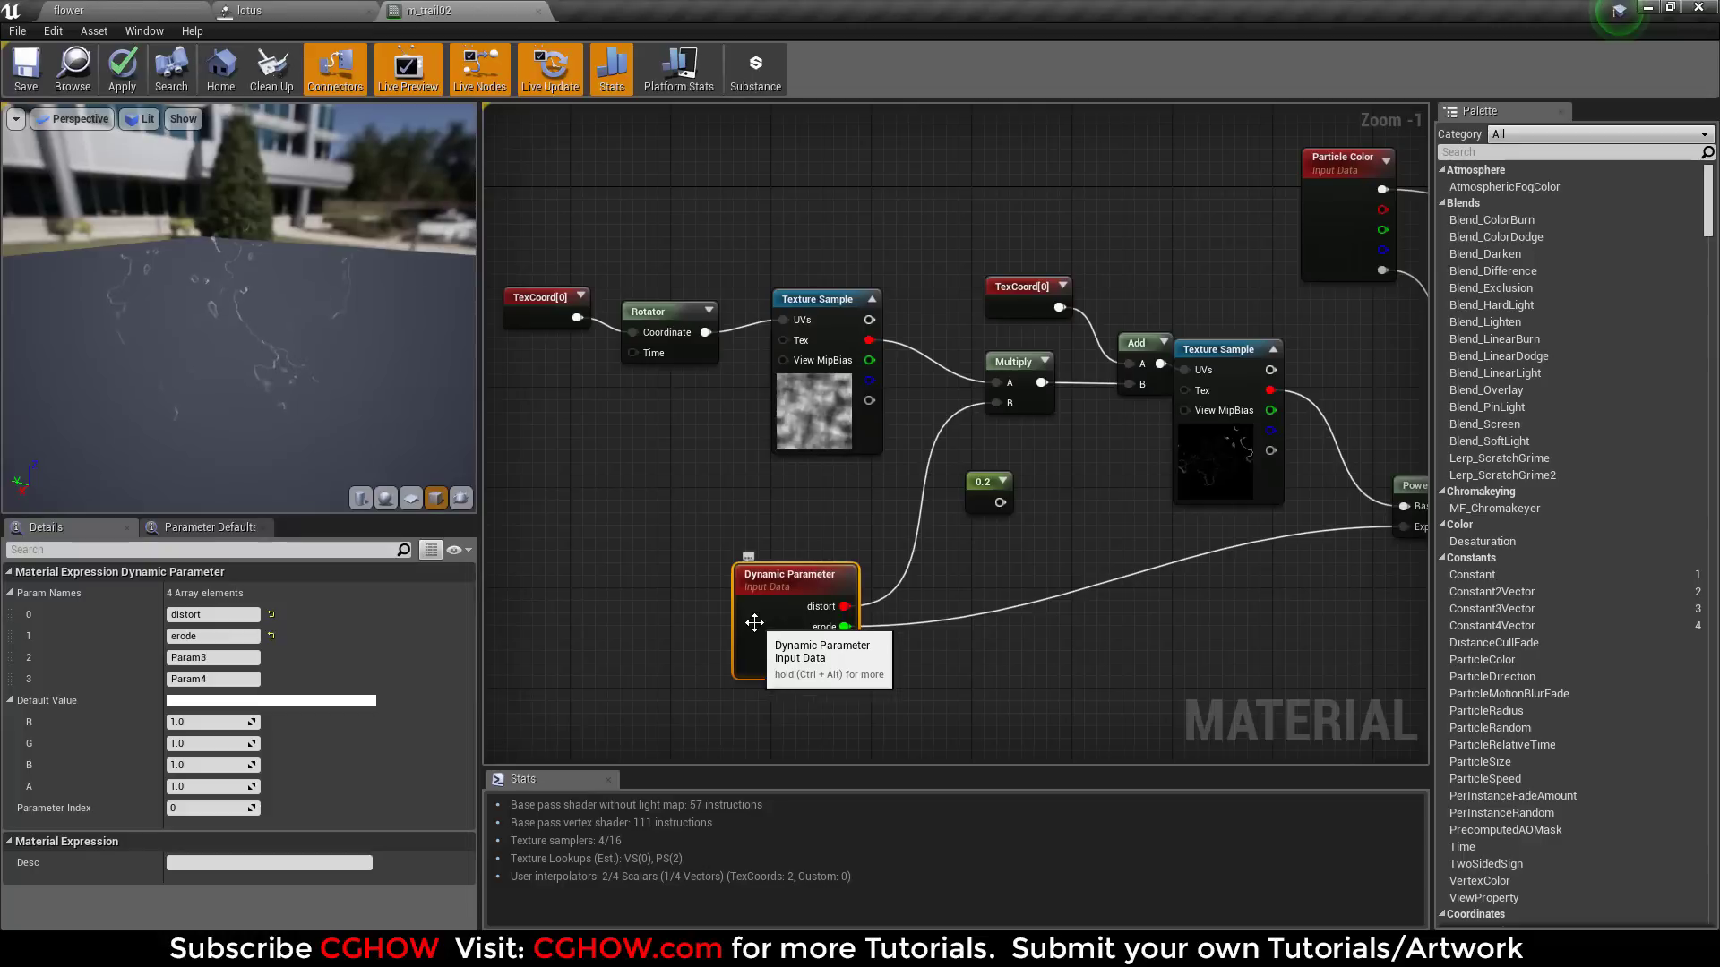
Step: Try Dynamic Parameter default R values, settling at 0.238095, then close m_trail02 without applying changes
mouse_move(206, 722)
left_mouse_down()
mouse_move(161, 722)
mouse_move(208, 722)
left_mouse_up()
left_click_drag(294, 406, 274, 391)
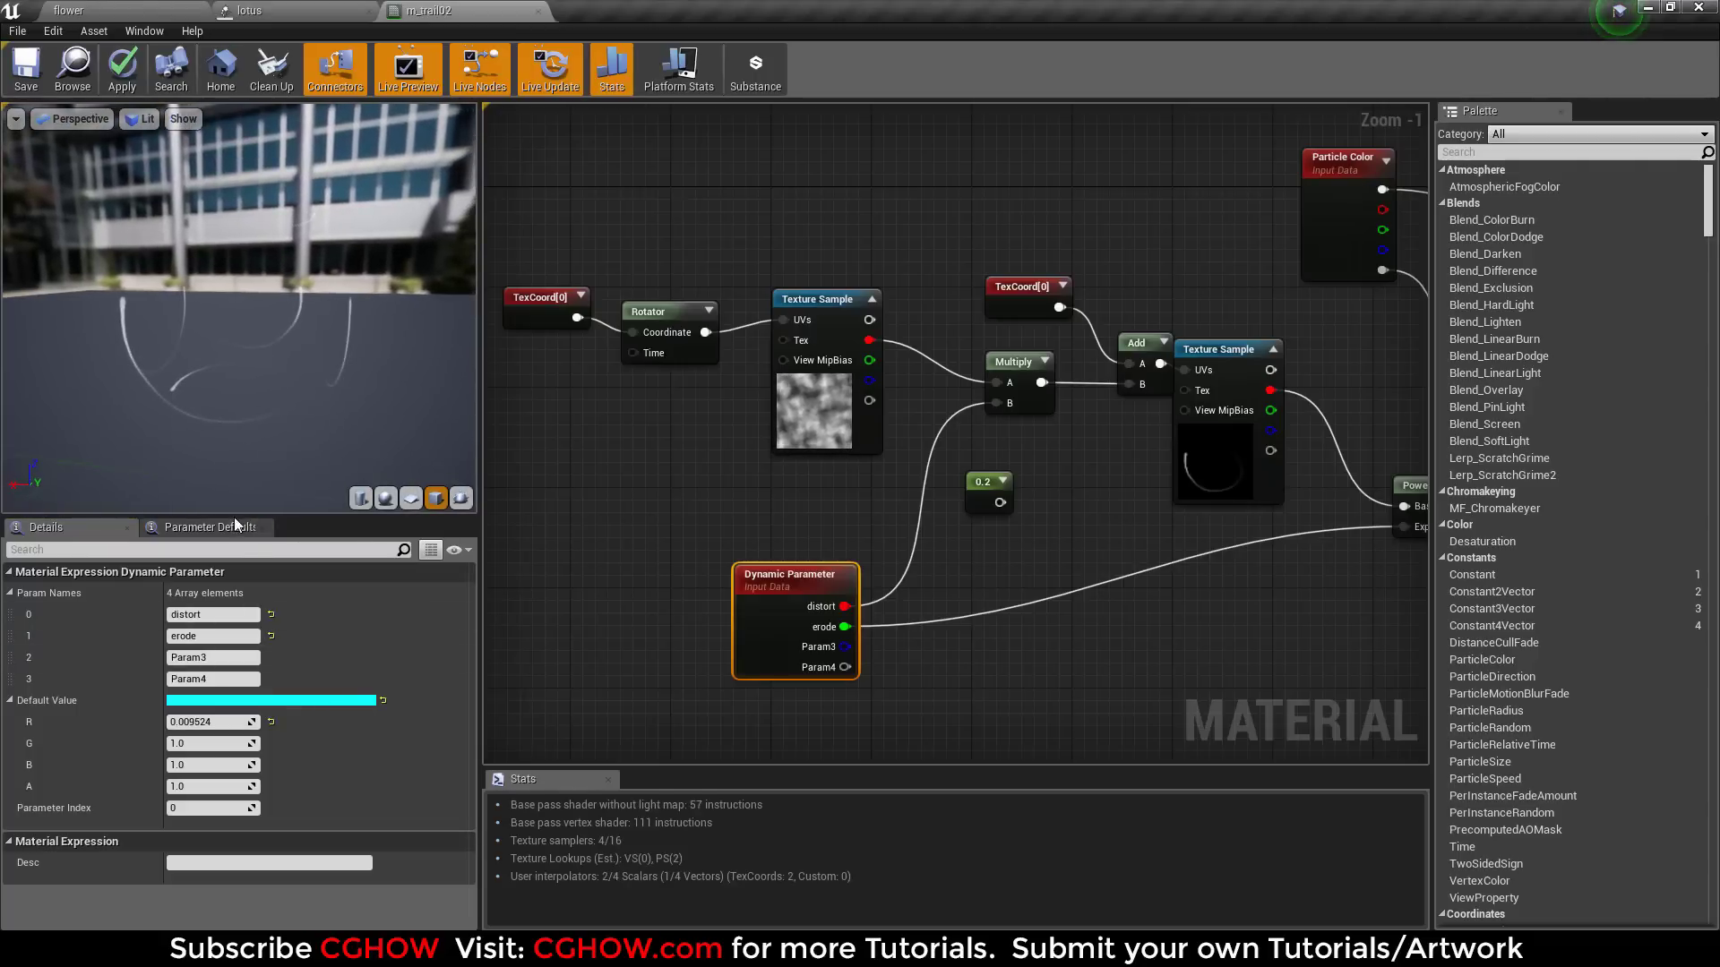
right_click_drag(235, 398, 186, 437)
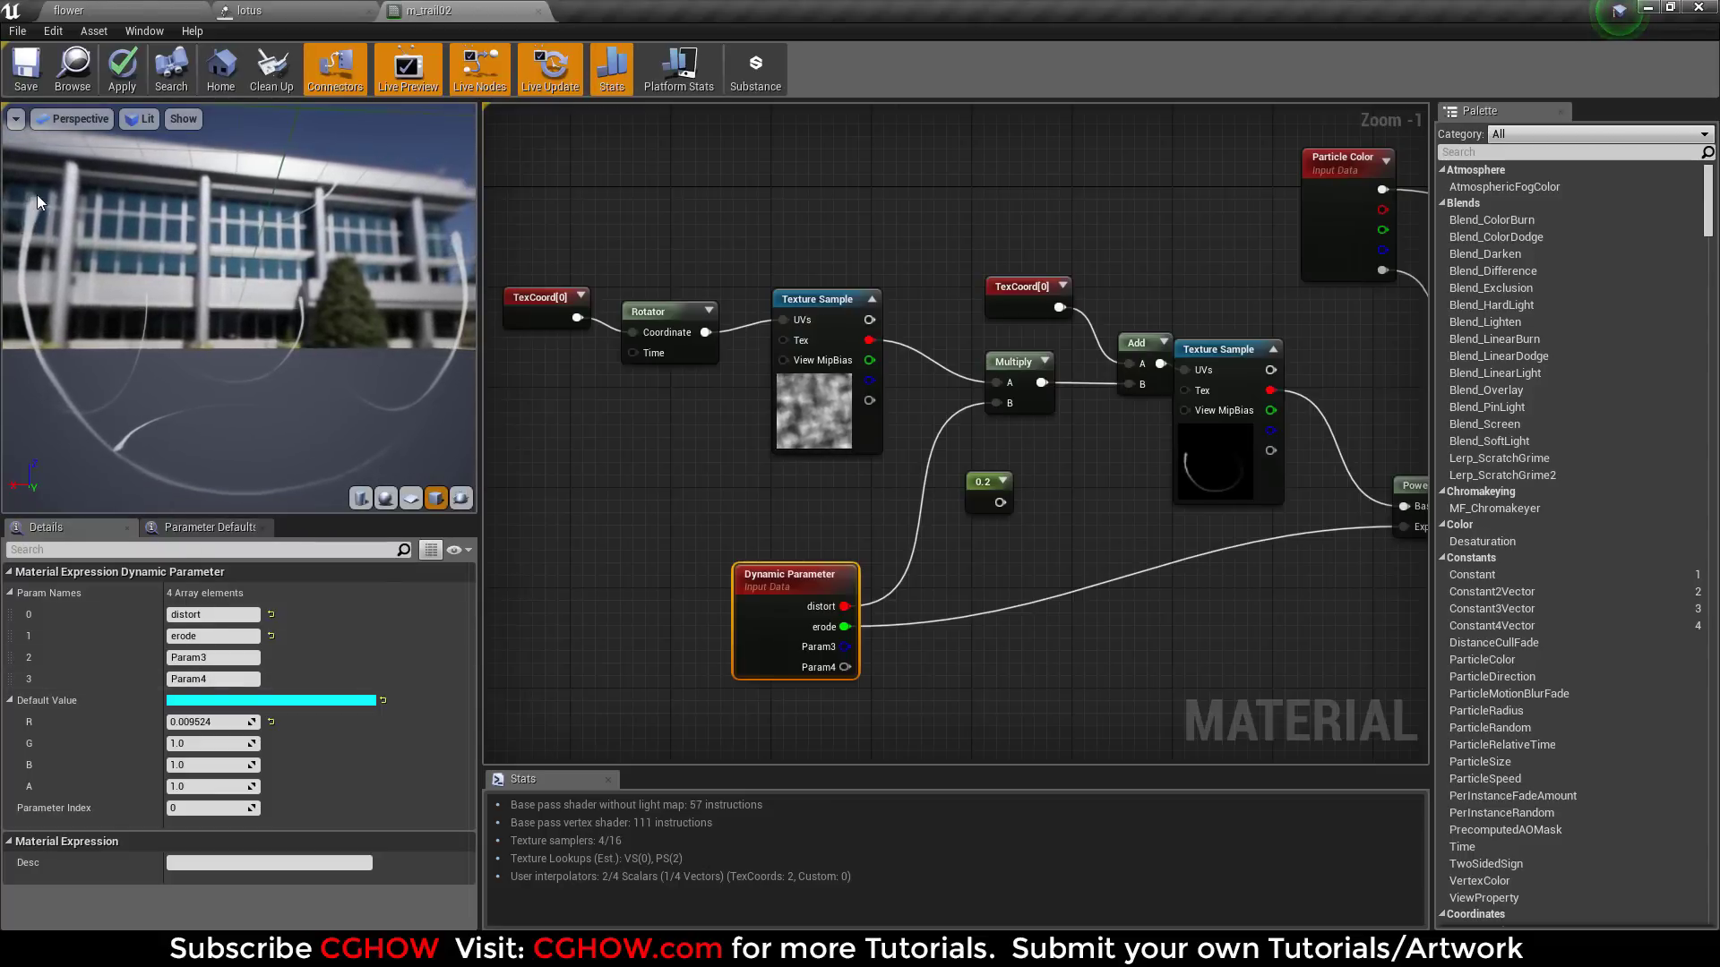
left_click_drag(82, 231, 340, 362)
left_click_drag(227, 722, 310, 722)
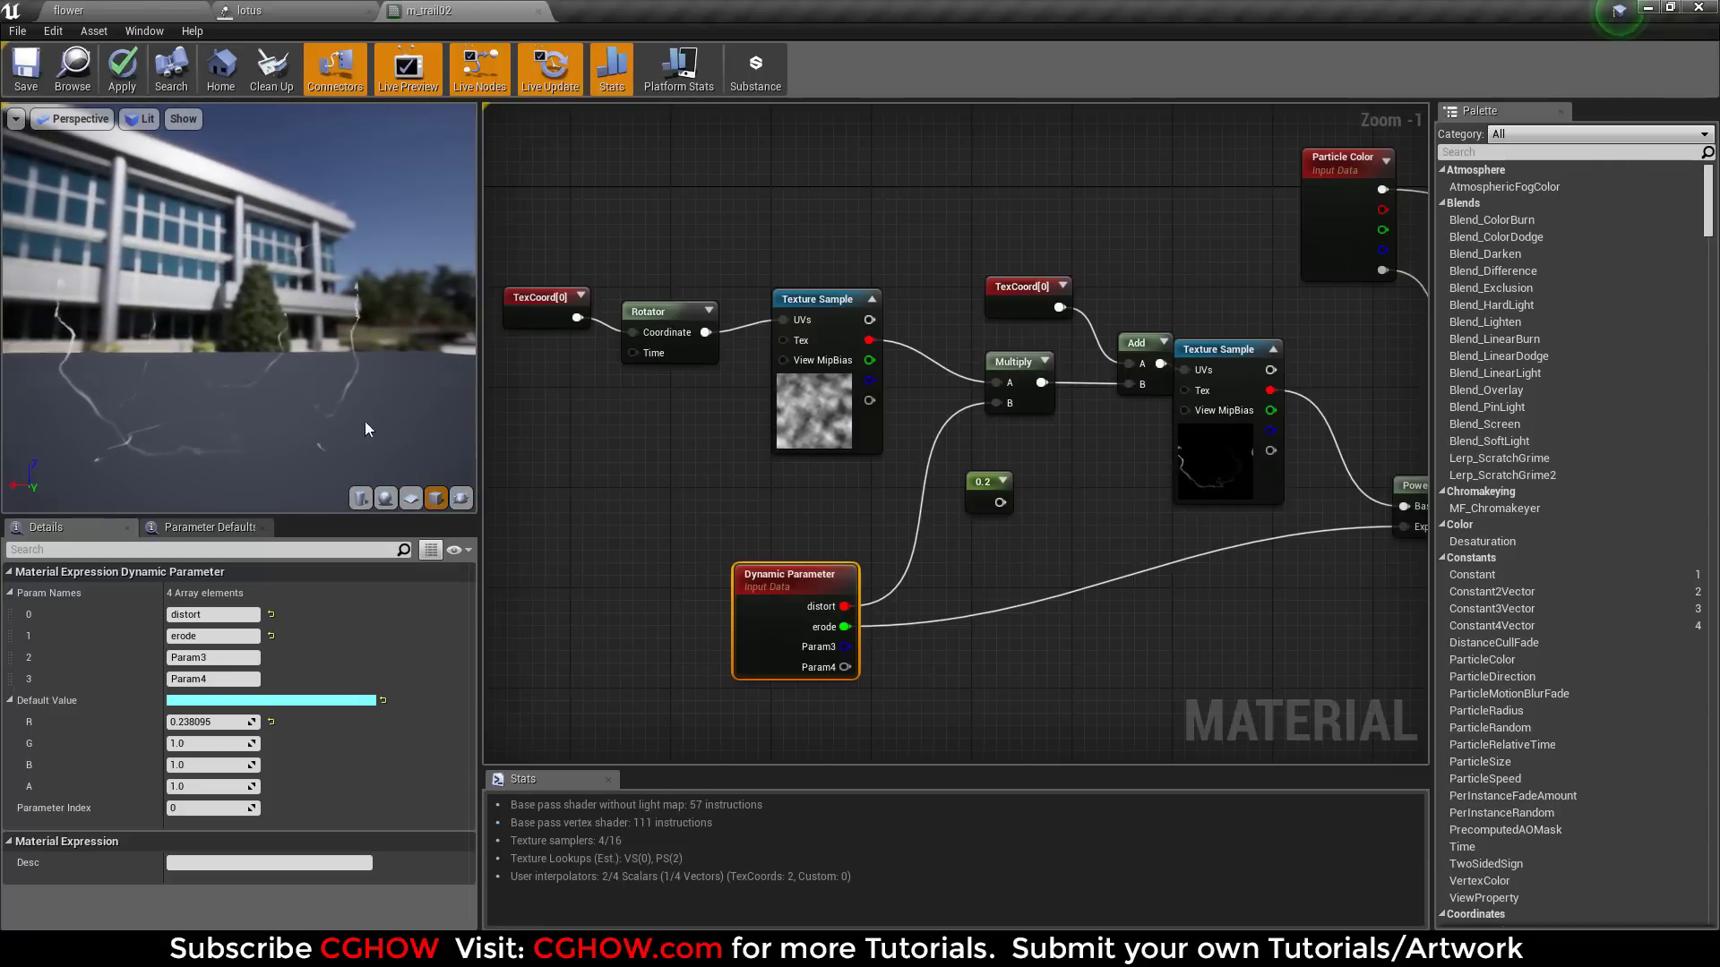
left_click_drag(305, 369, 408, 199)
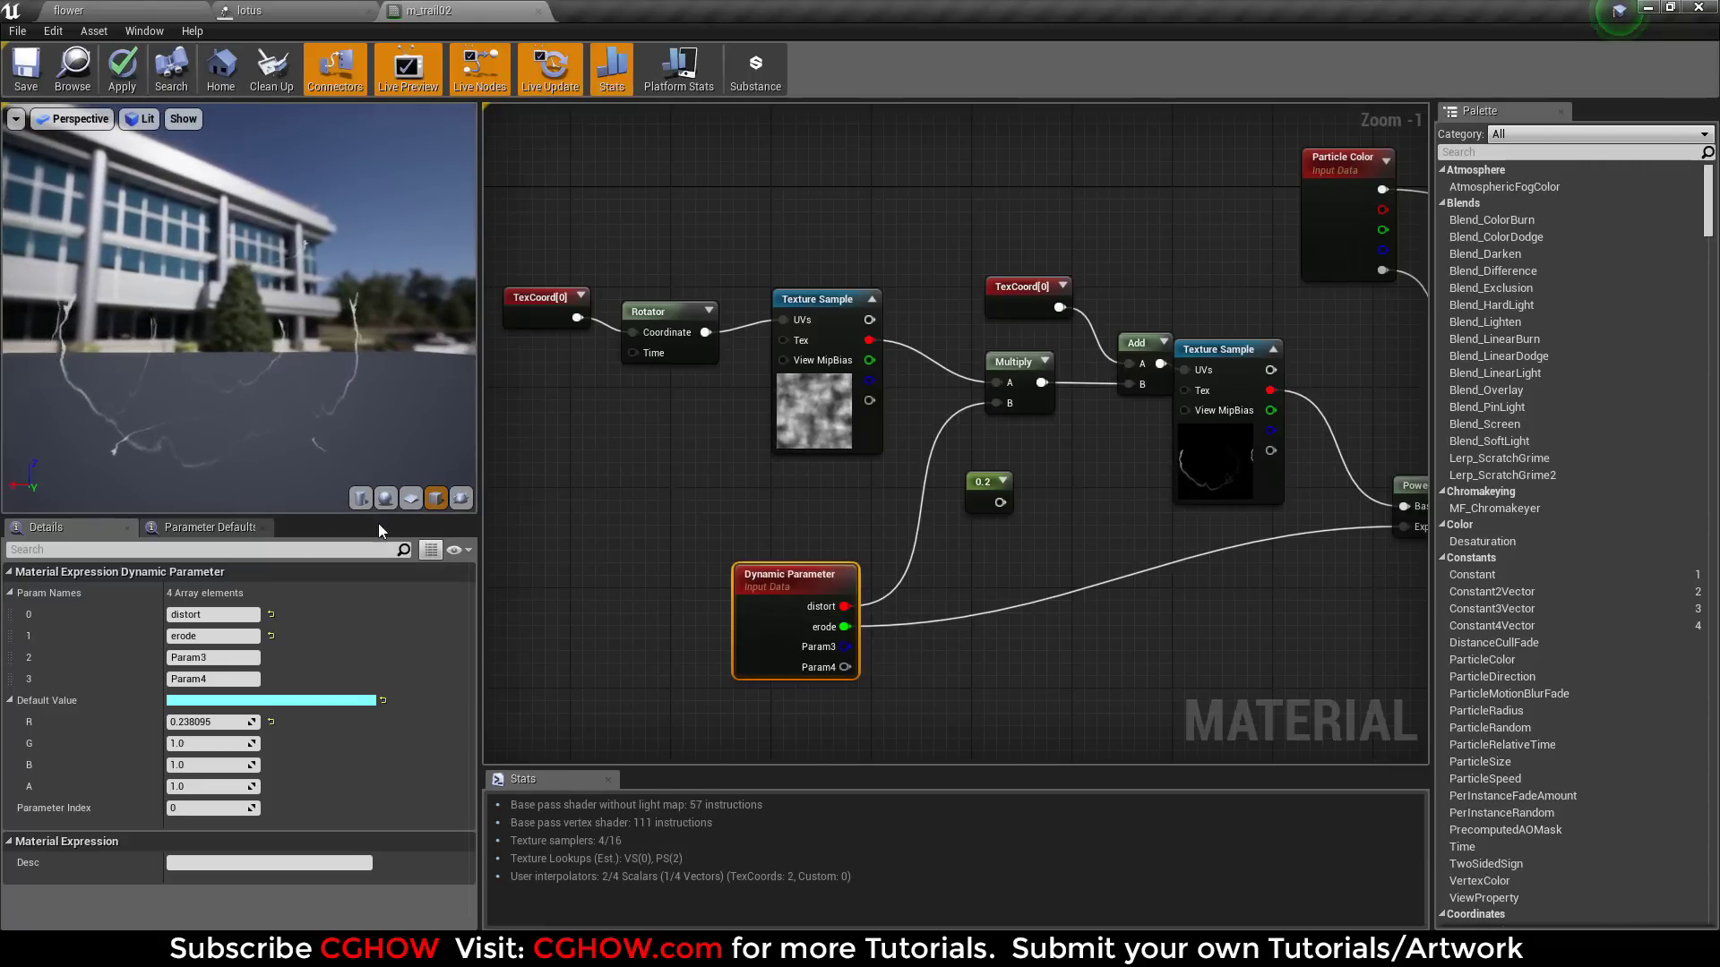
left_click(537, 11)
left_click(989, 531)
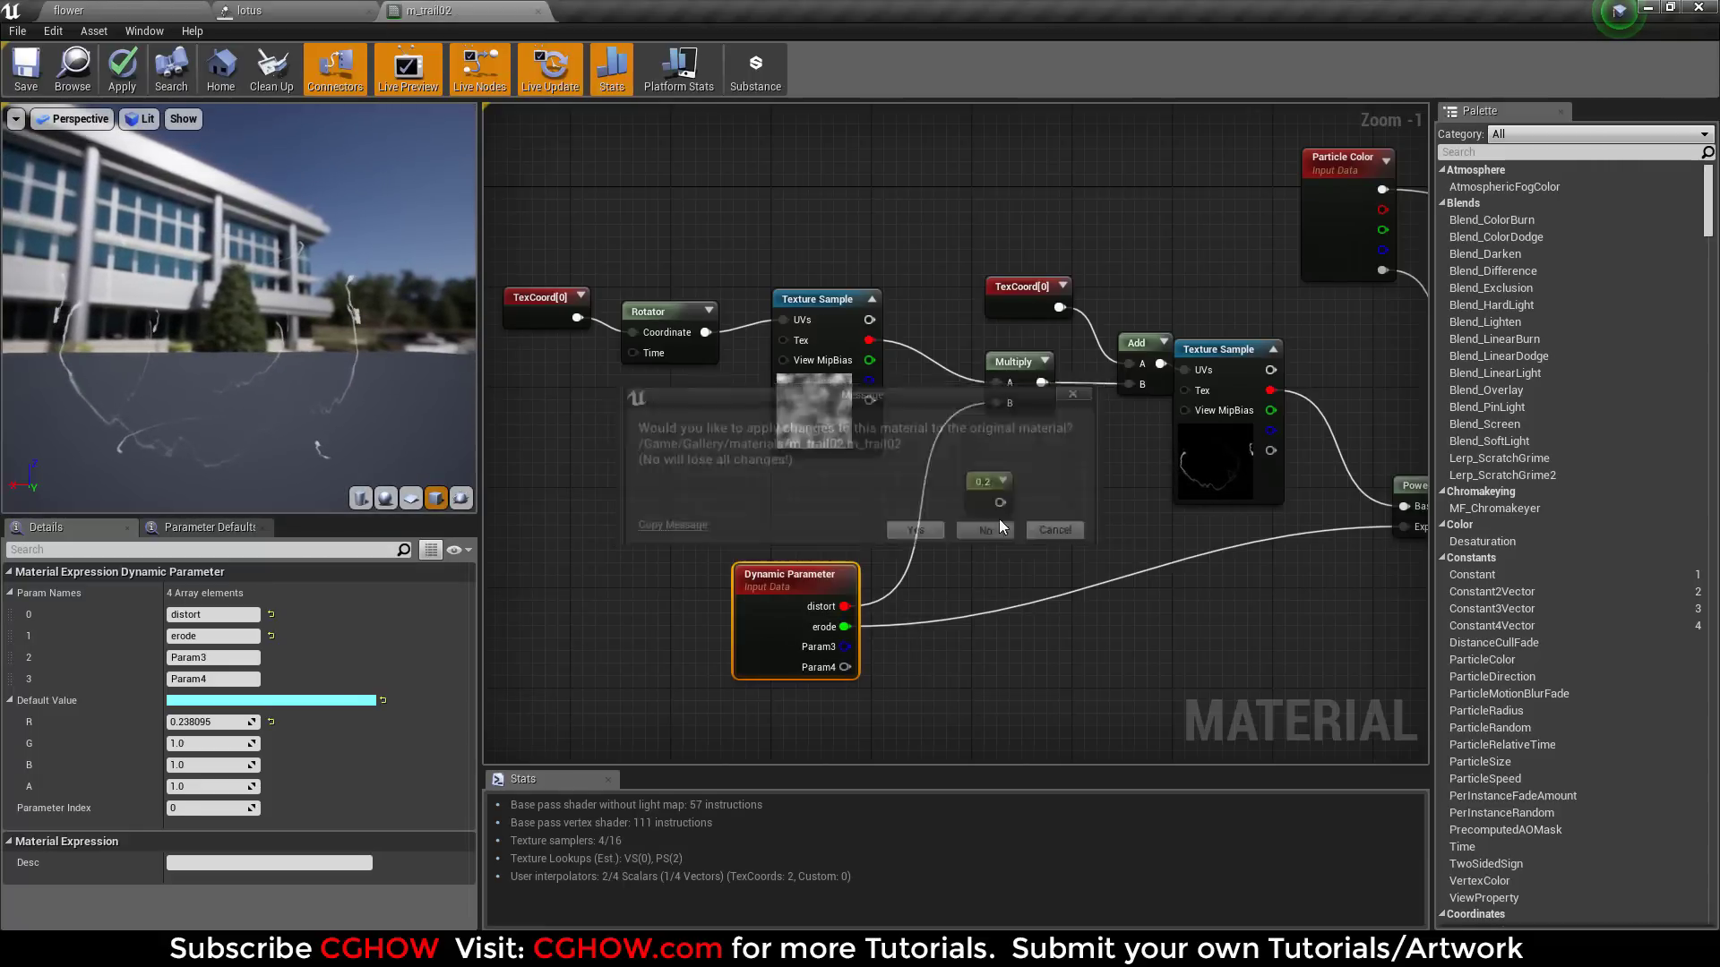
Step: Review the trail's Dynamic parameter, initial rotation rate and Lock Axis modules
left_click(1360, 358)
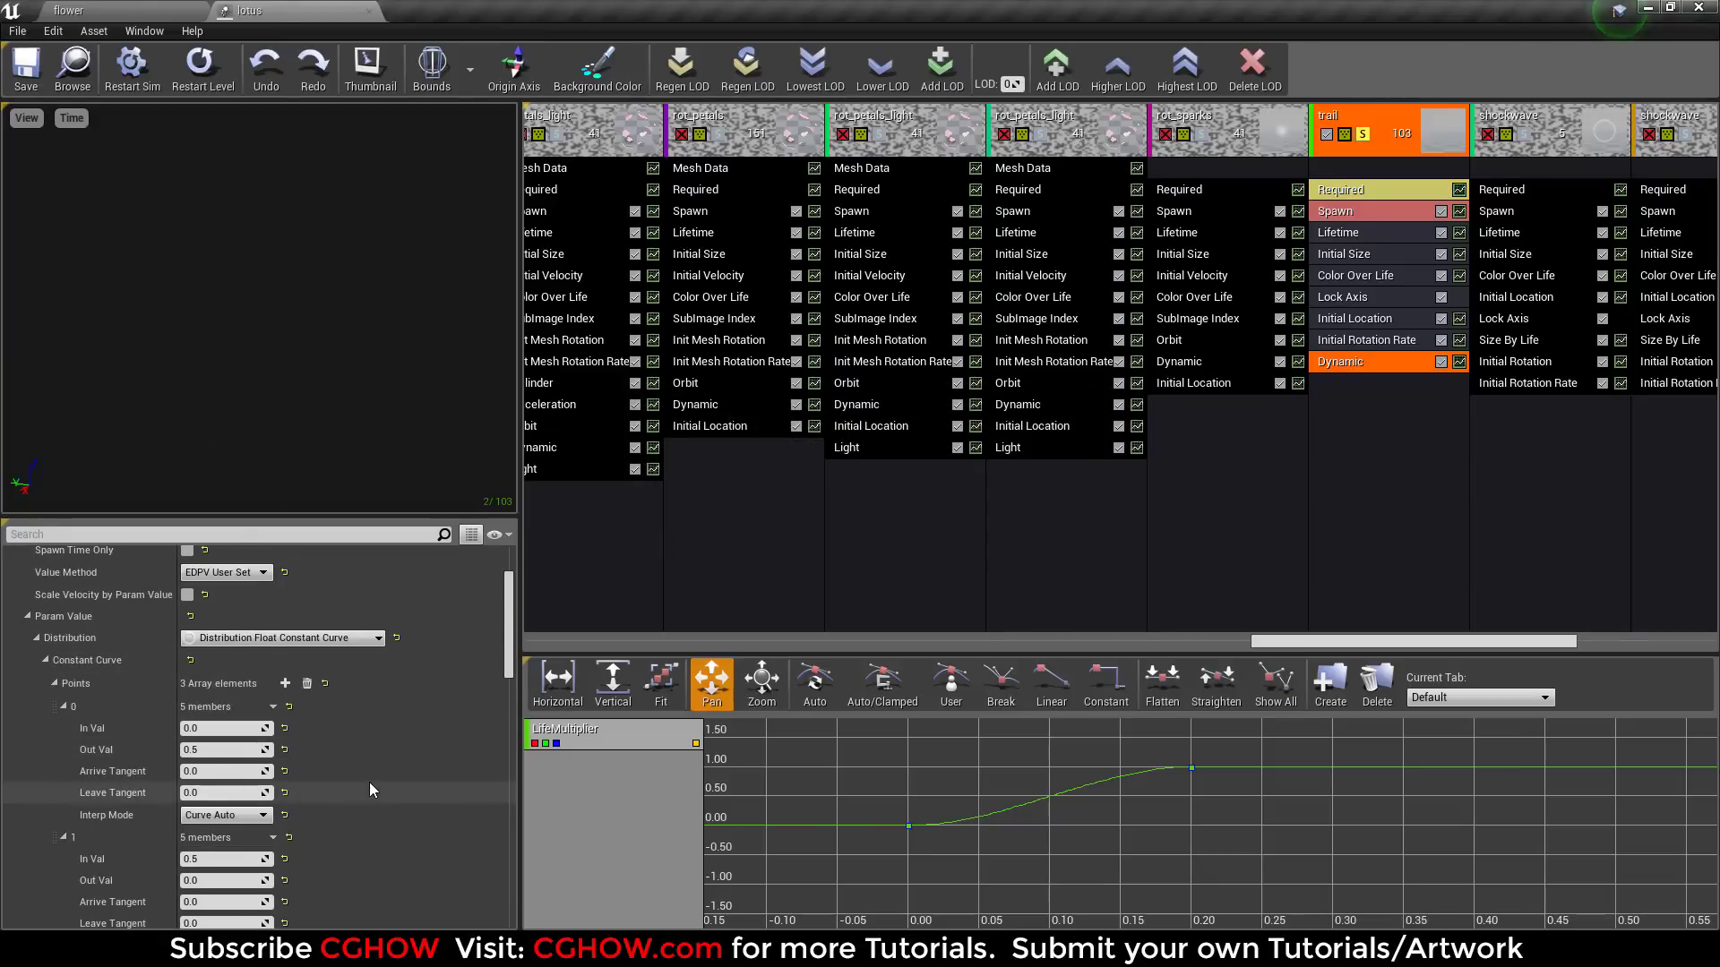
scroll(296, 752, "down", 5)
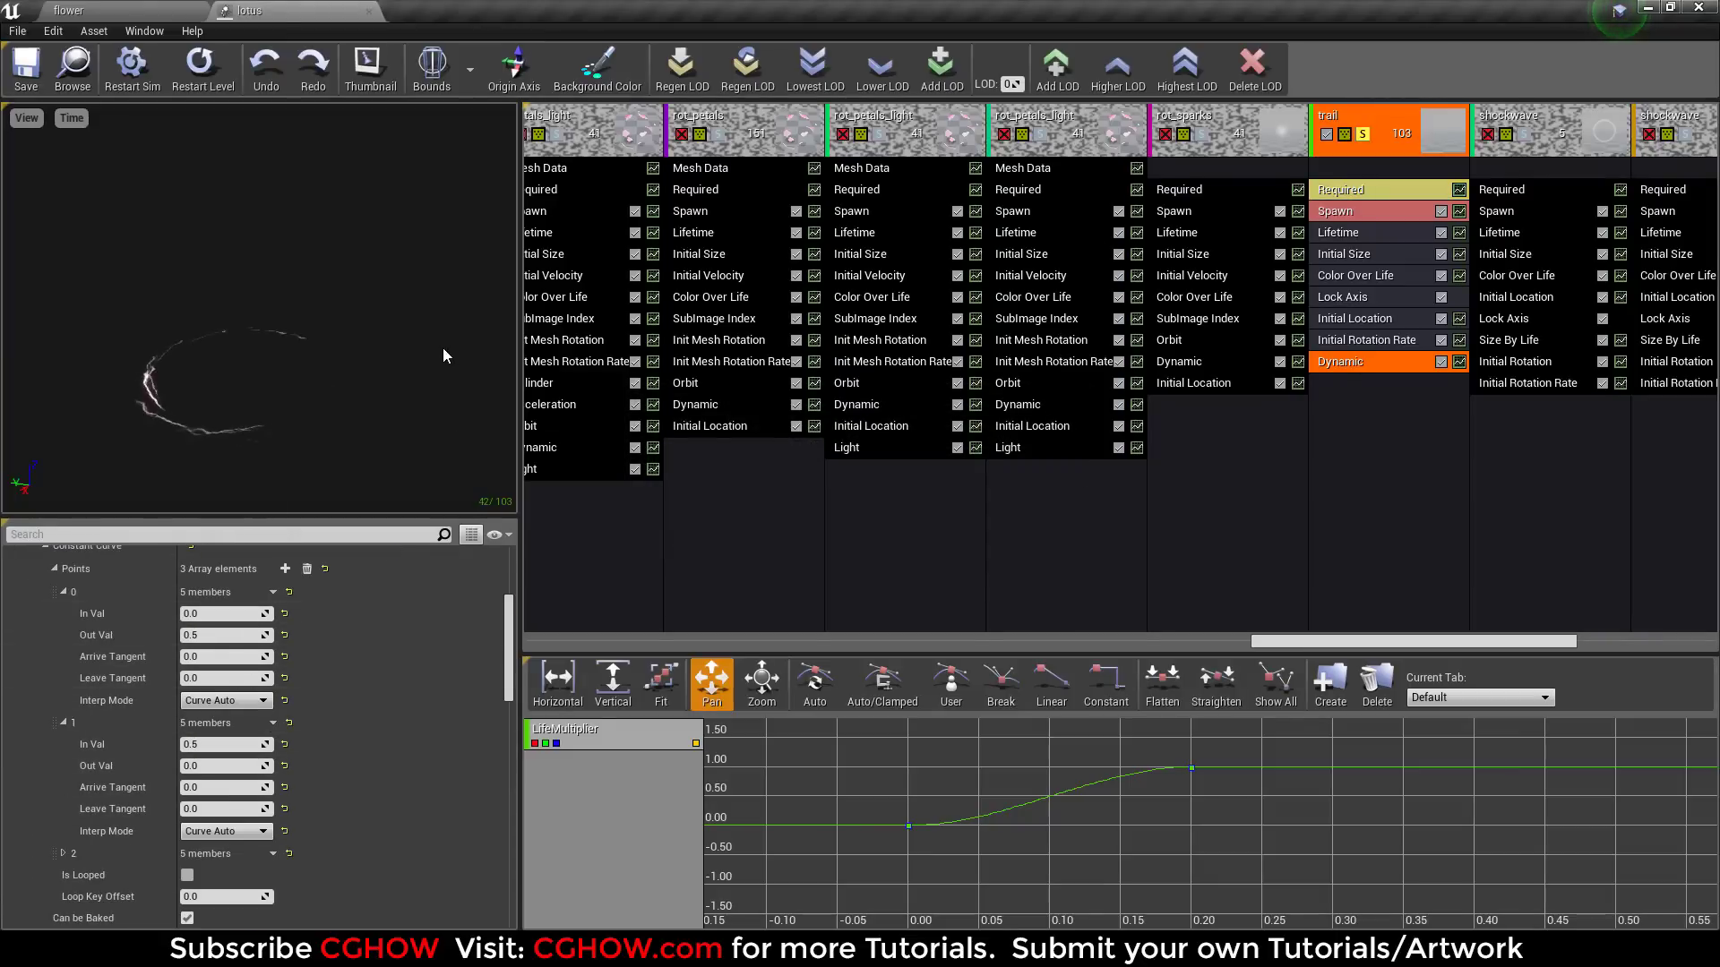
left_click(1366, 340)
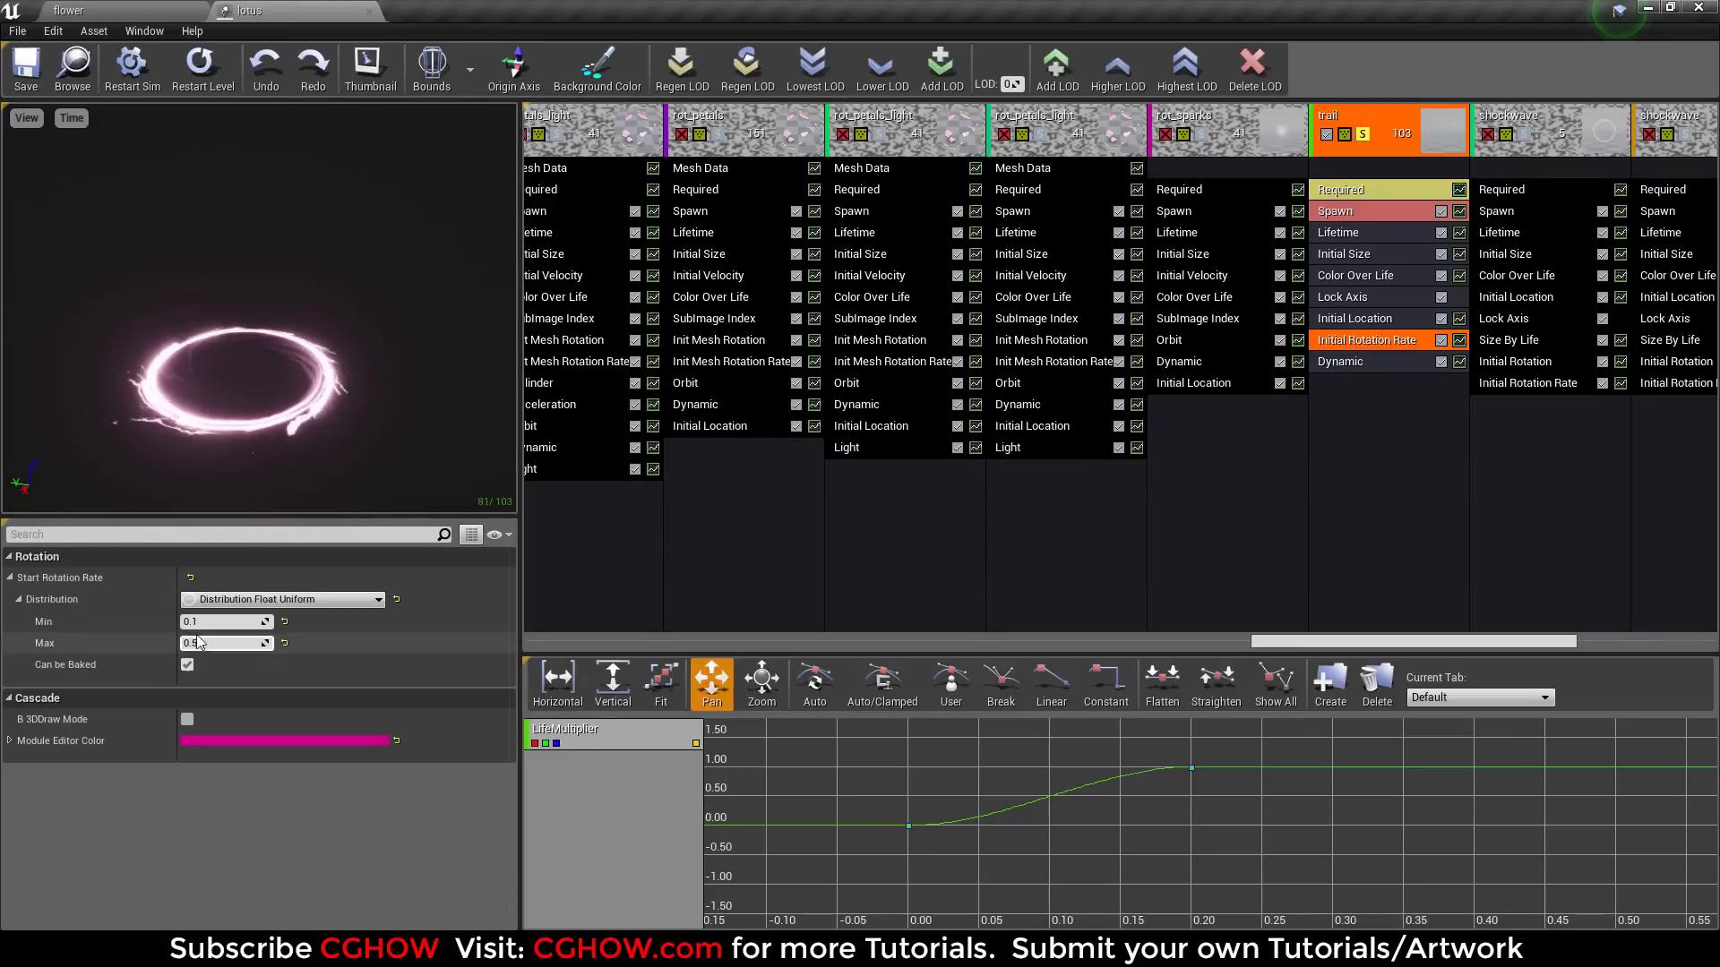
left_click(1360, 298)
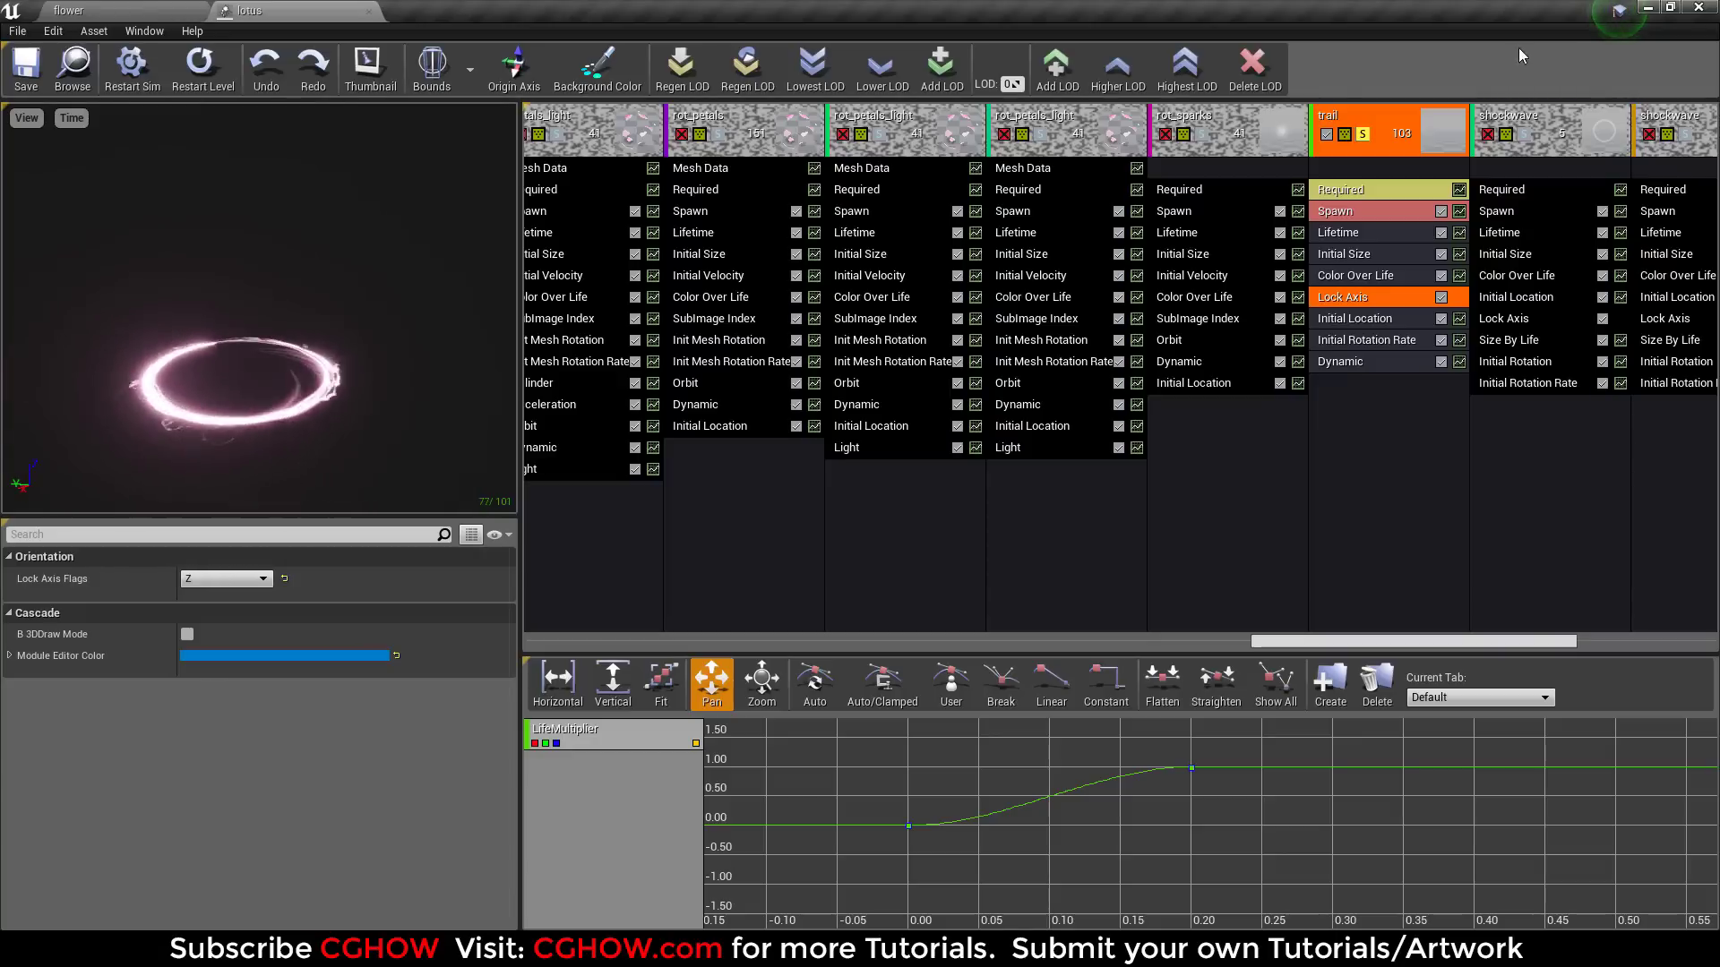
Step: Set the trail's Lock Axis Flags to Z and turn off its solo
left_click(222, 579)
left_click(236, 594)
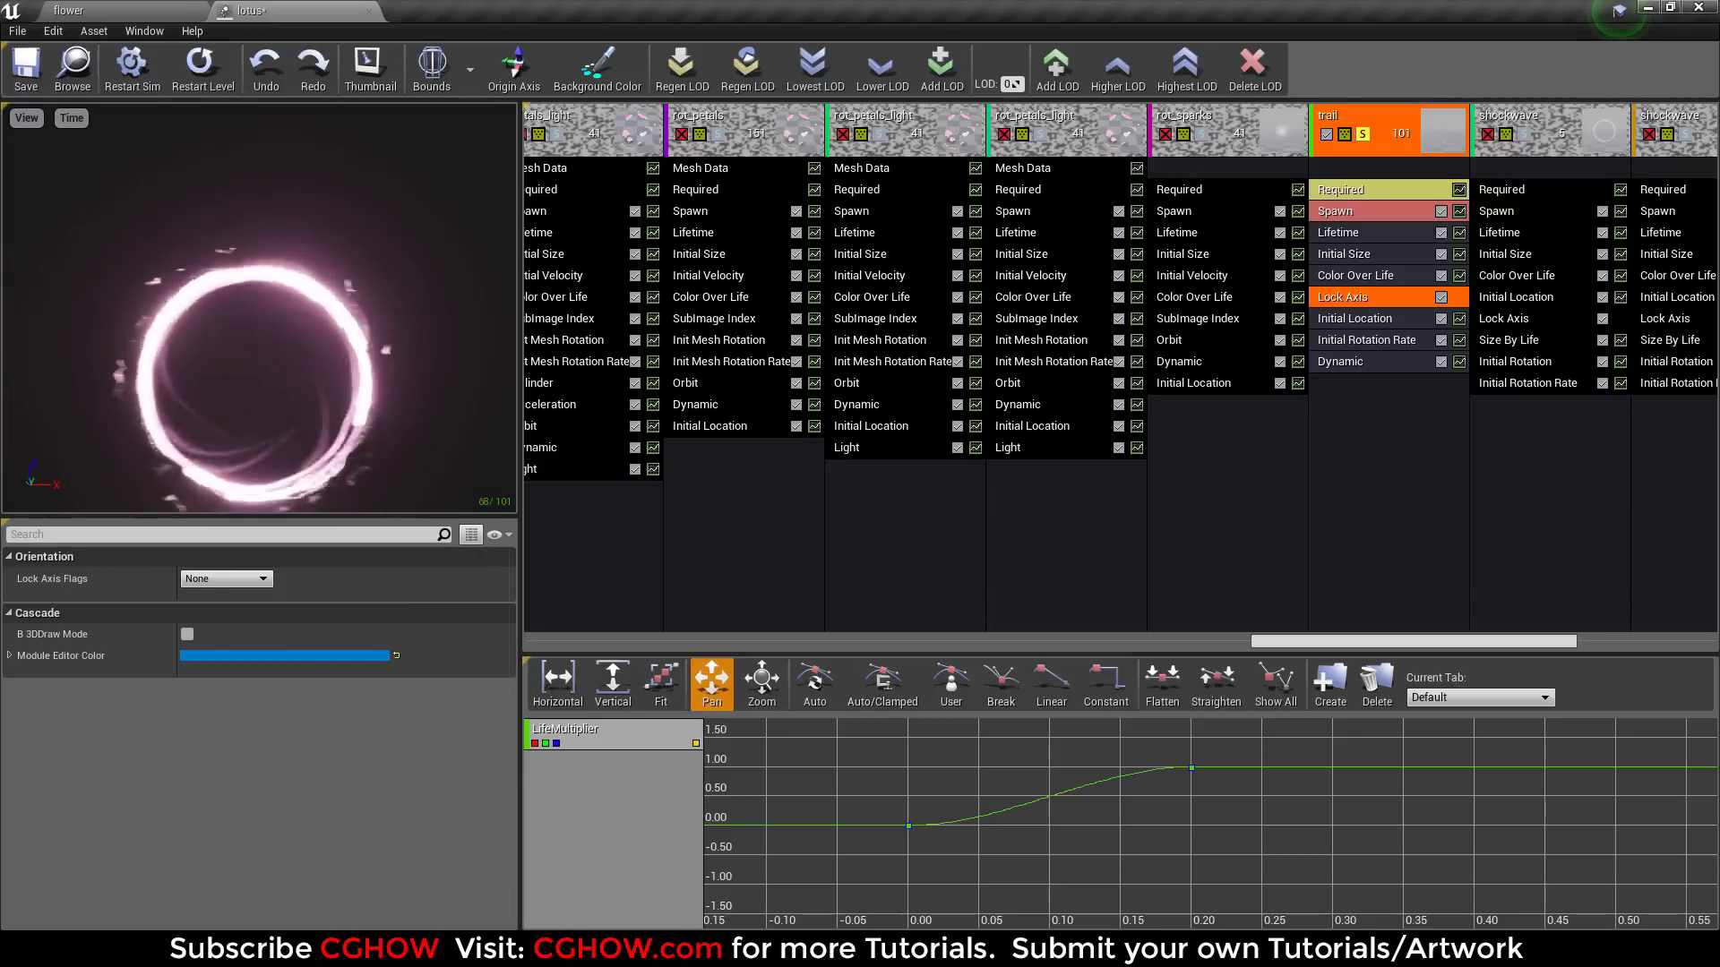
left_click(240, 580)
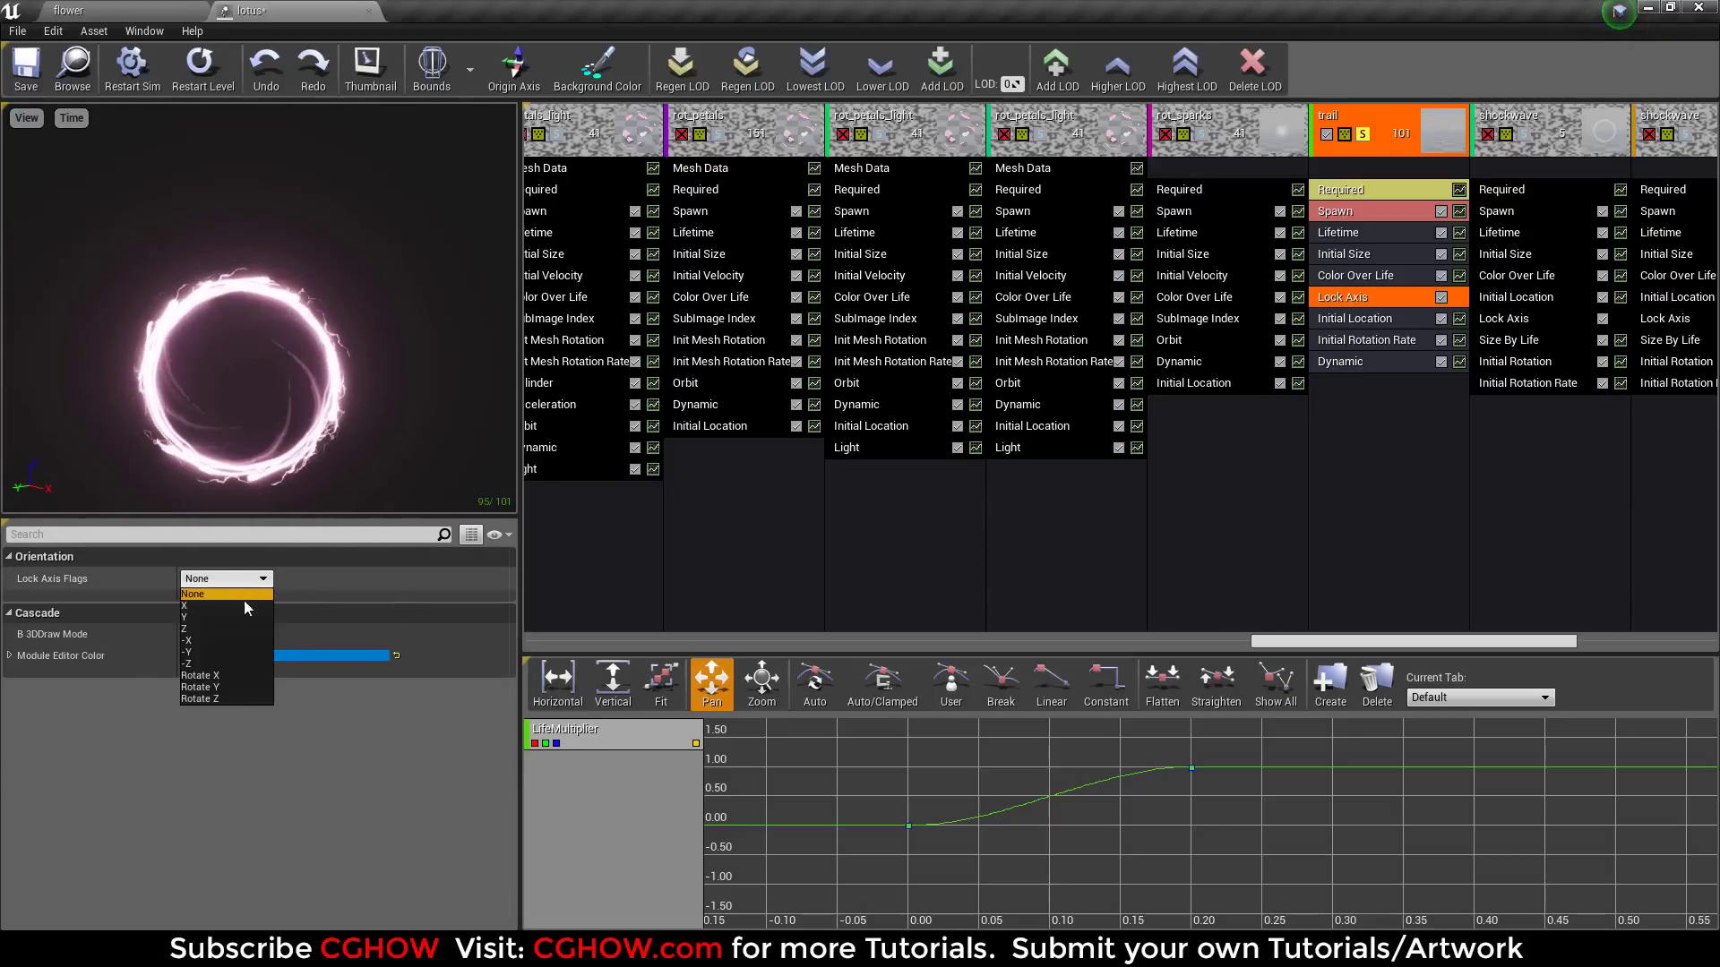
left_click(199, 630)
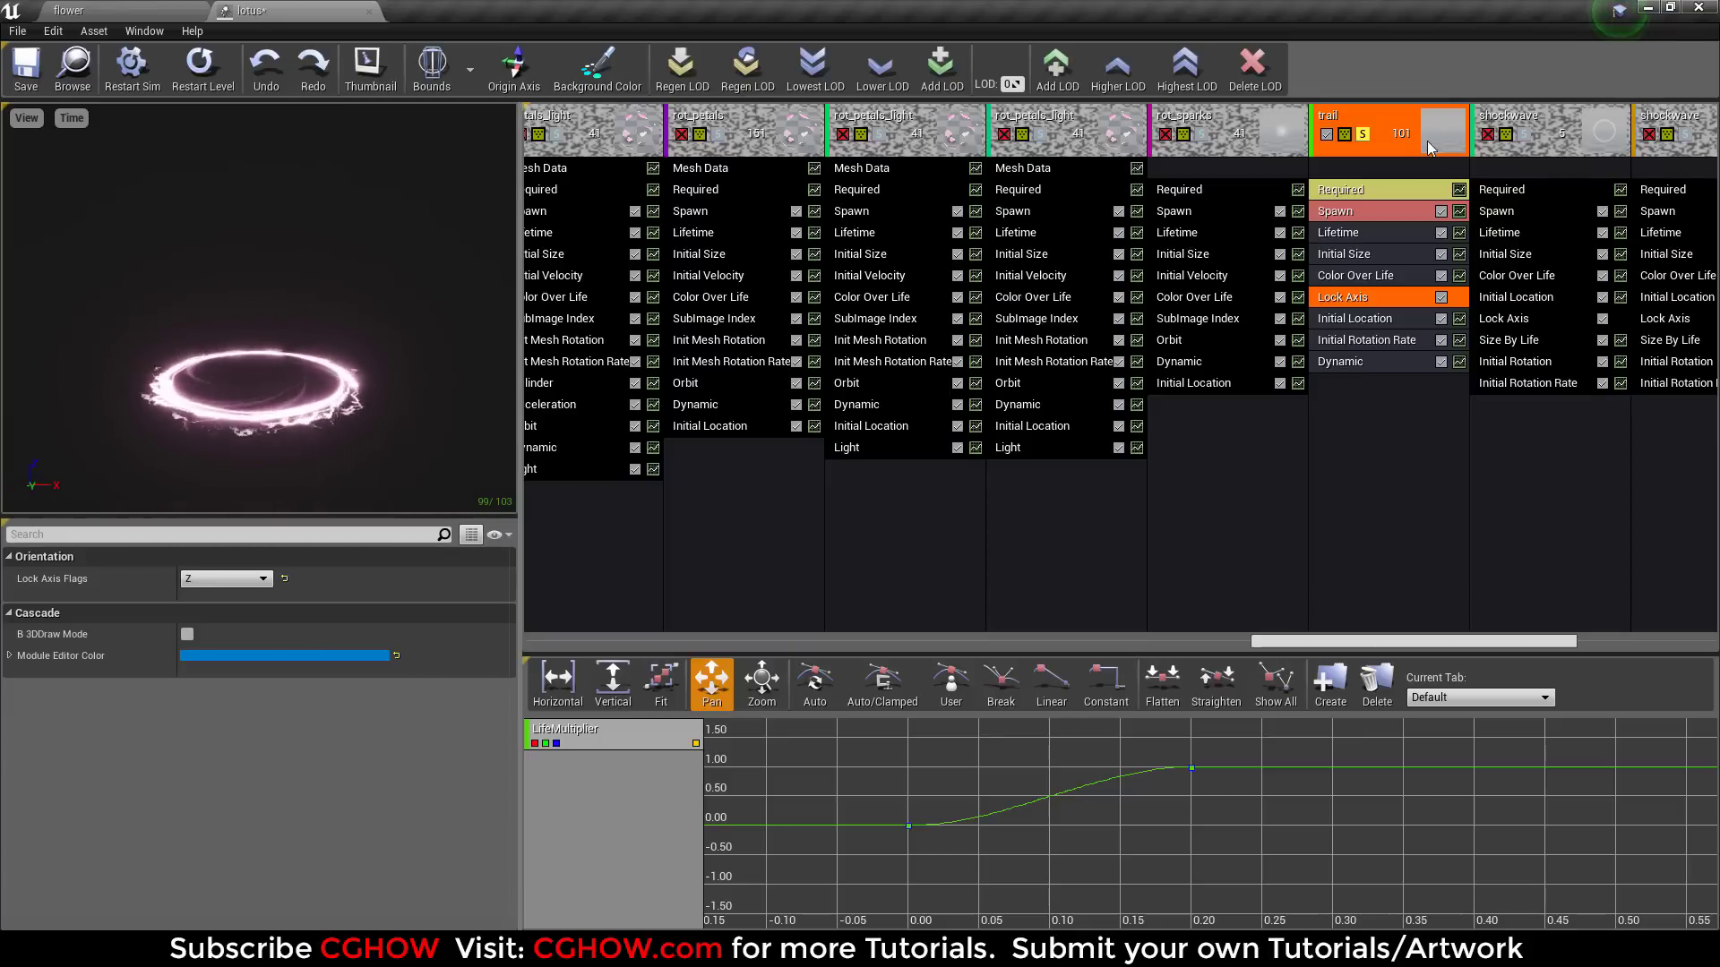
left_click(1360, 135)
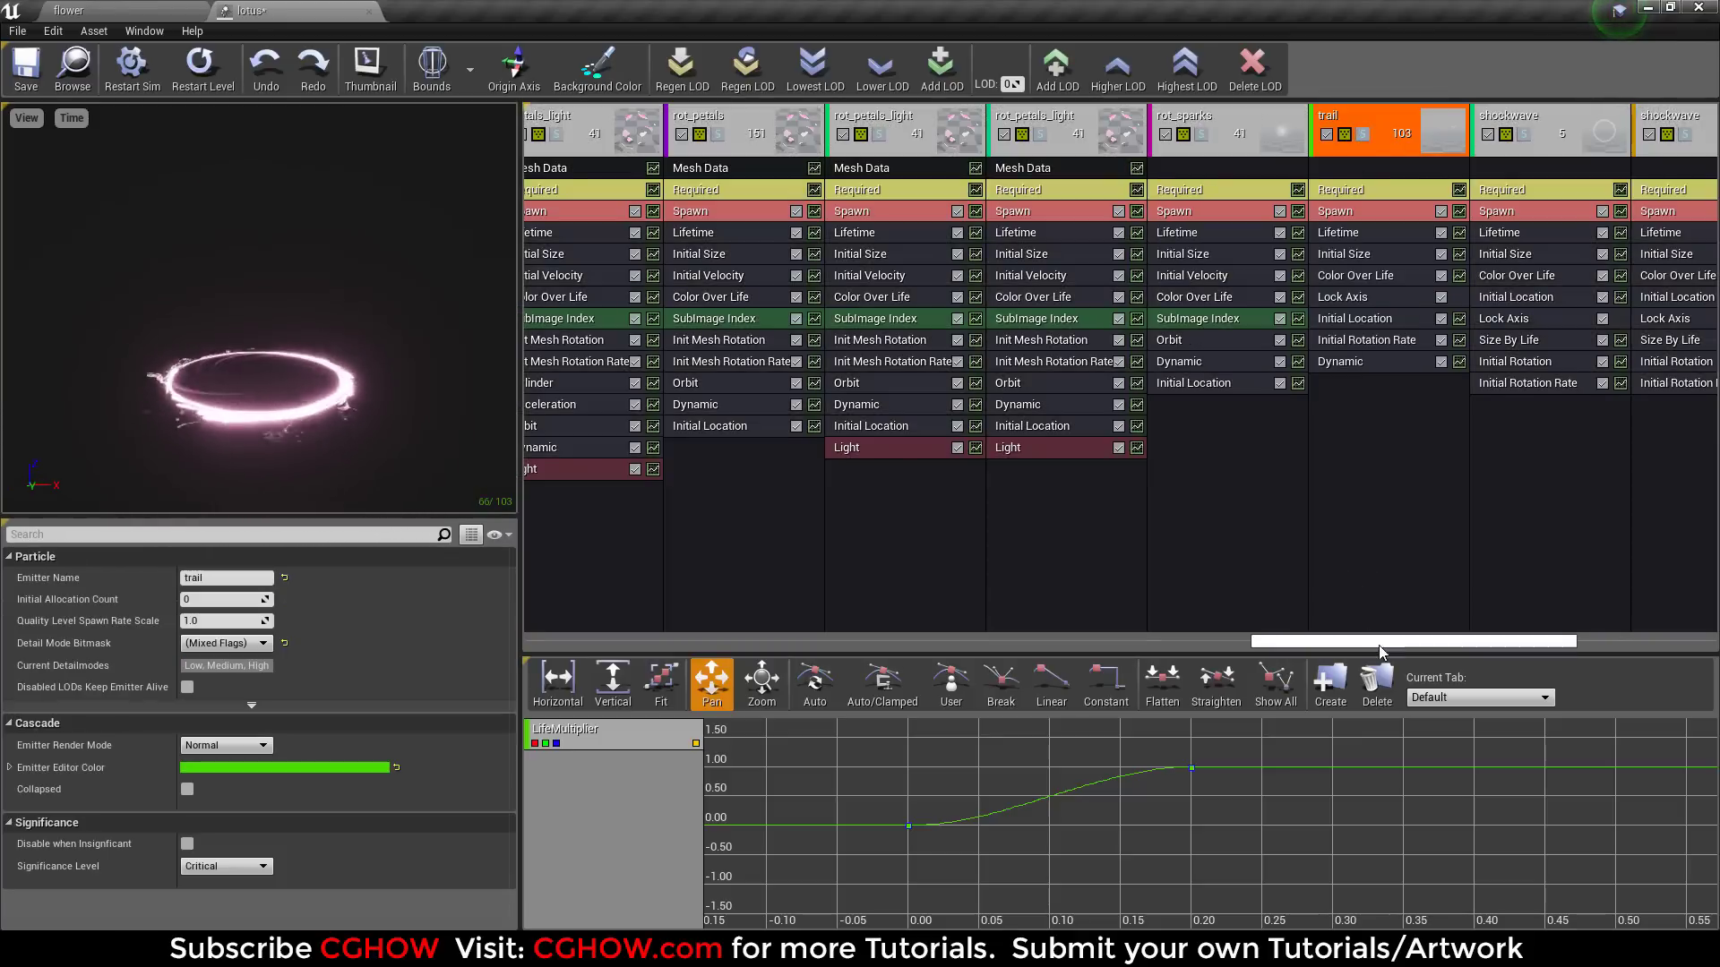
Step: Solo the first shockwave emitter and restart the particle preview
scroll(1344, 604, "down", 5)
left_click(1075, 139)
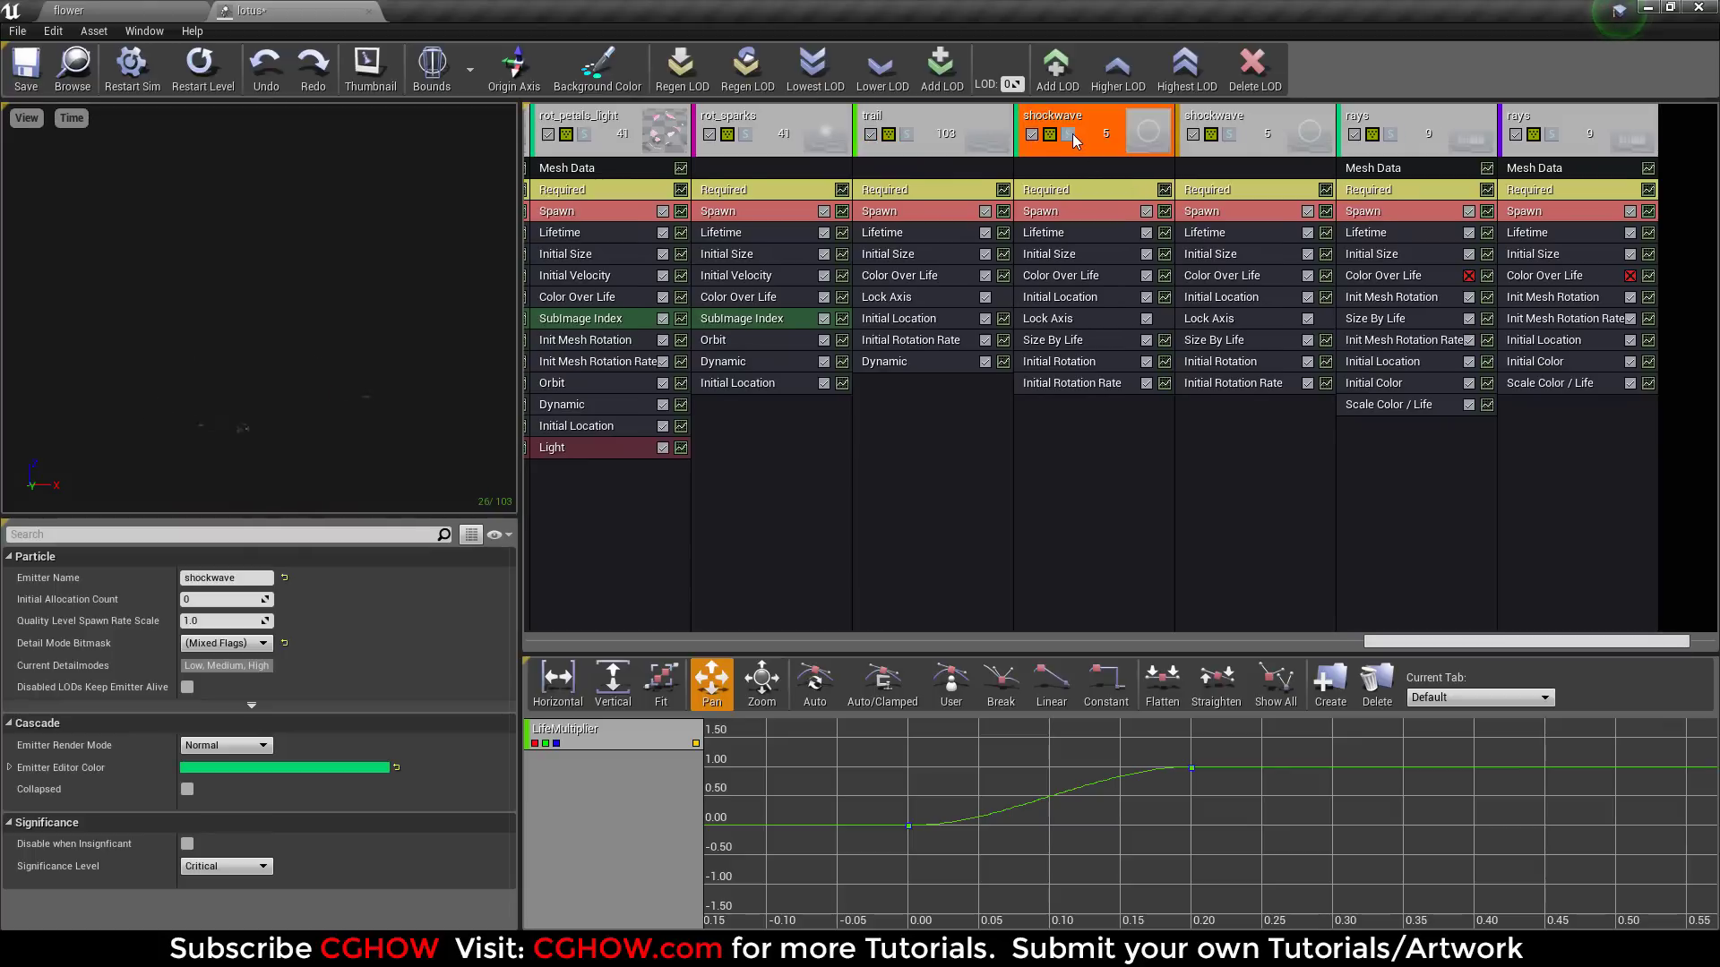
left_click(1068, 136)
left_click(185, 79)
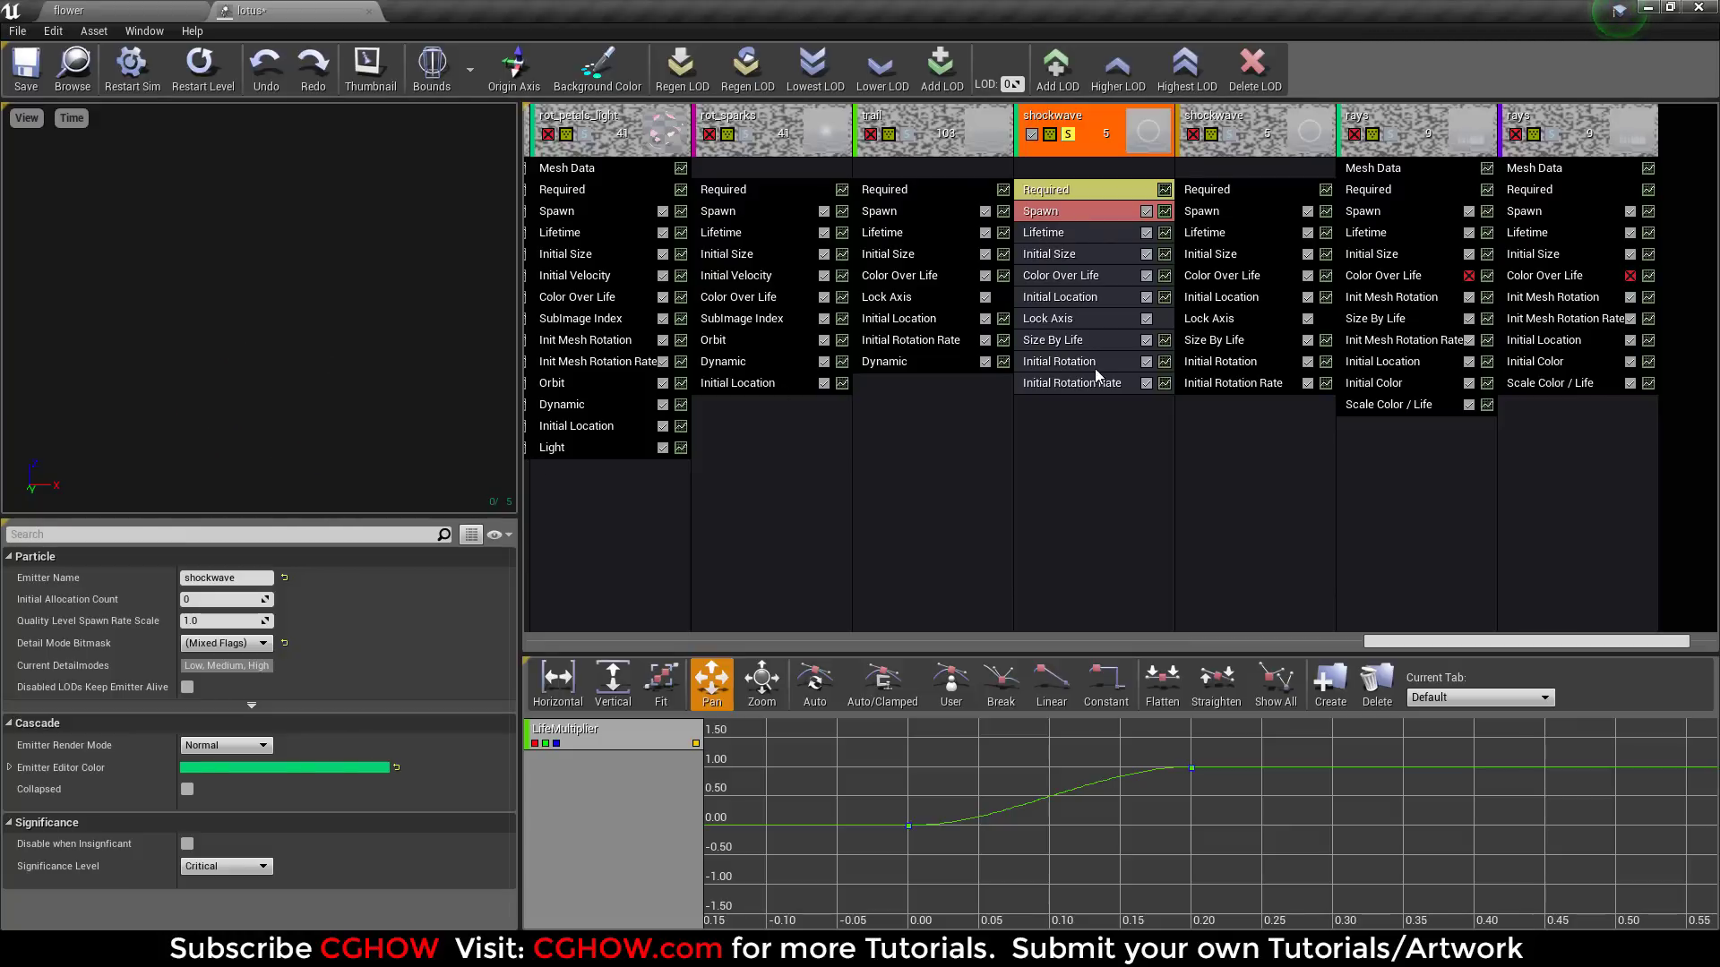
Step: Display only the shockwave's 0-to-10 Size By Life curve in the curve editor
left_click(1091, 341)
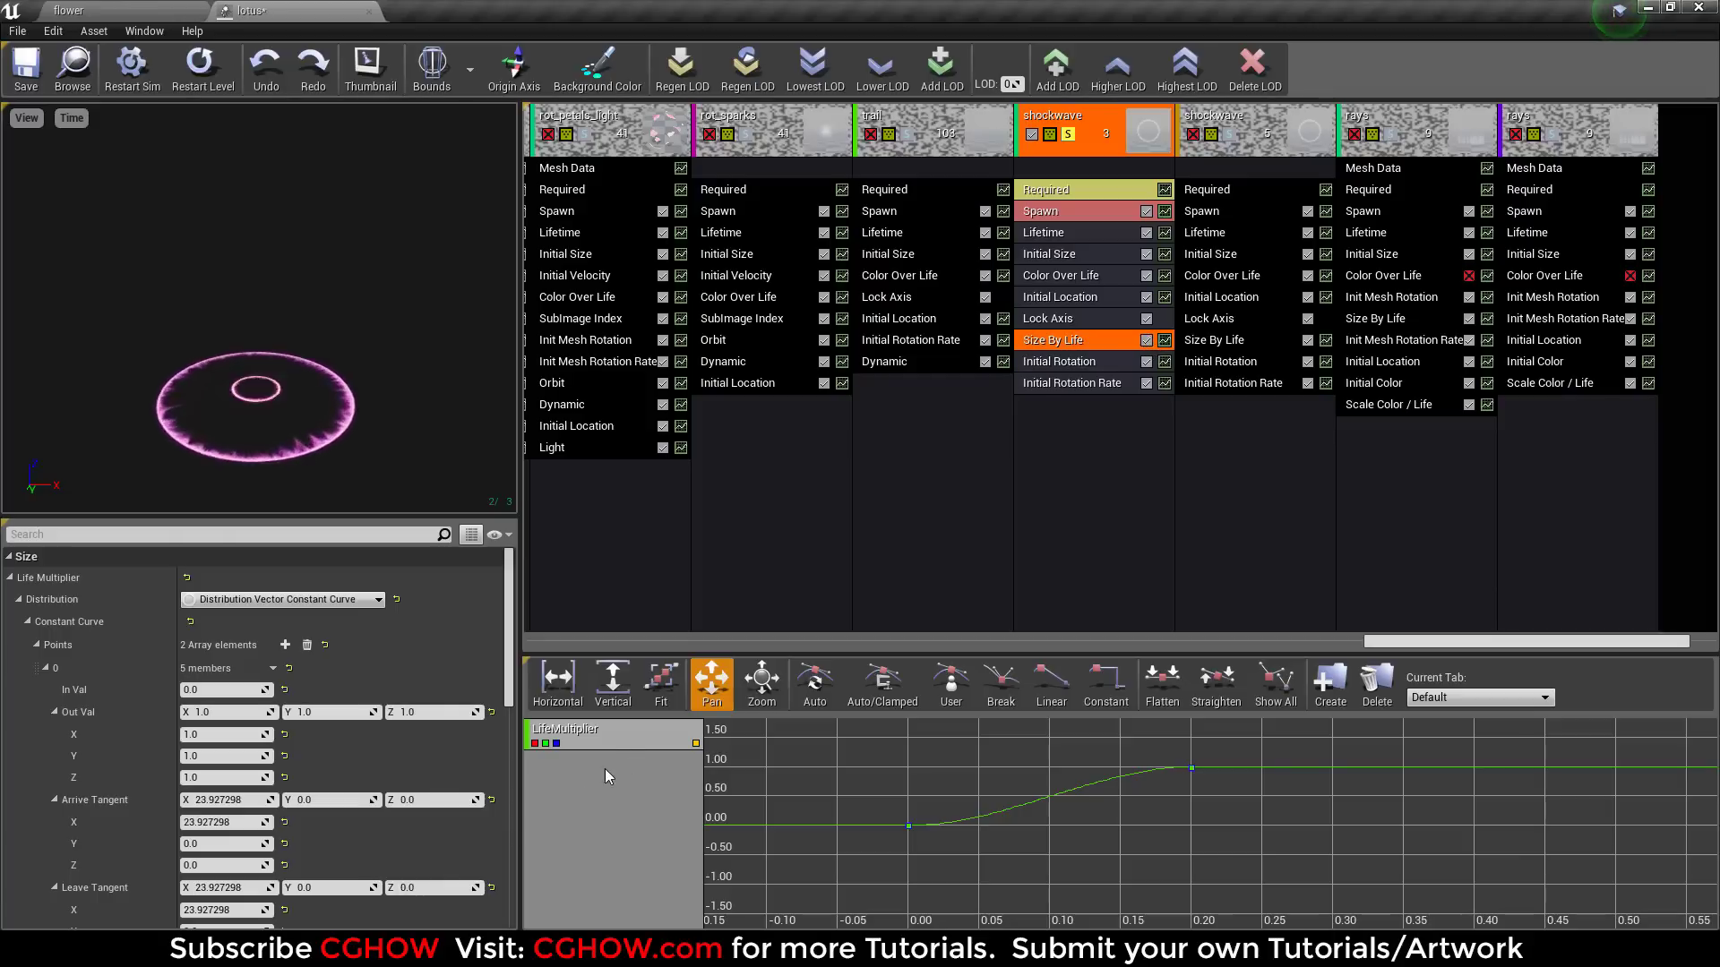
right_click(625, 740)
left_click(680, 770)
left_click(905, 515)
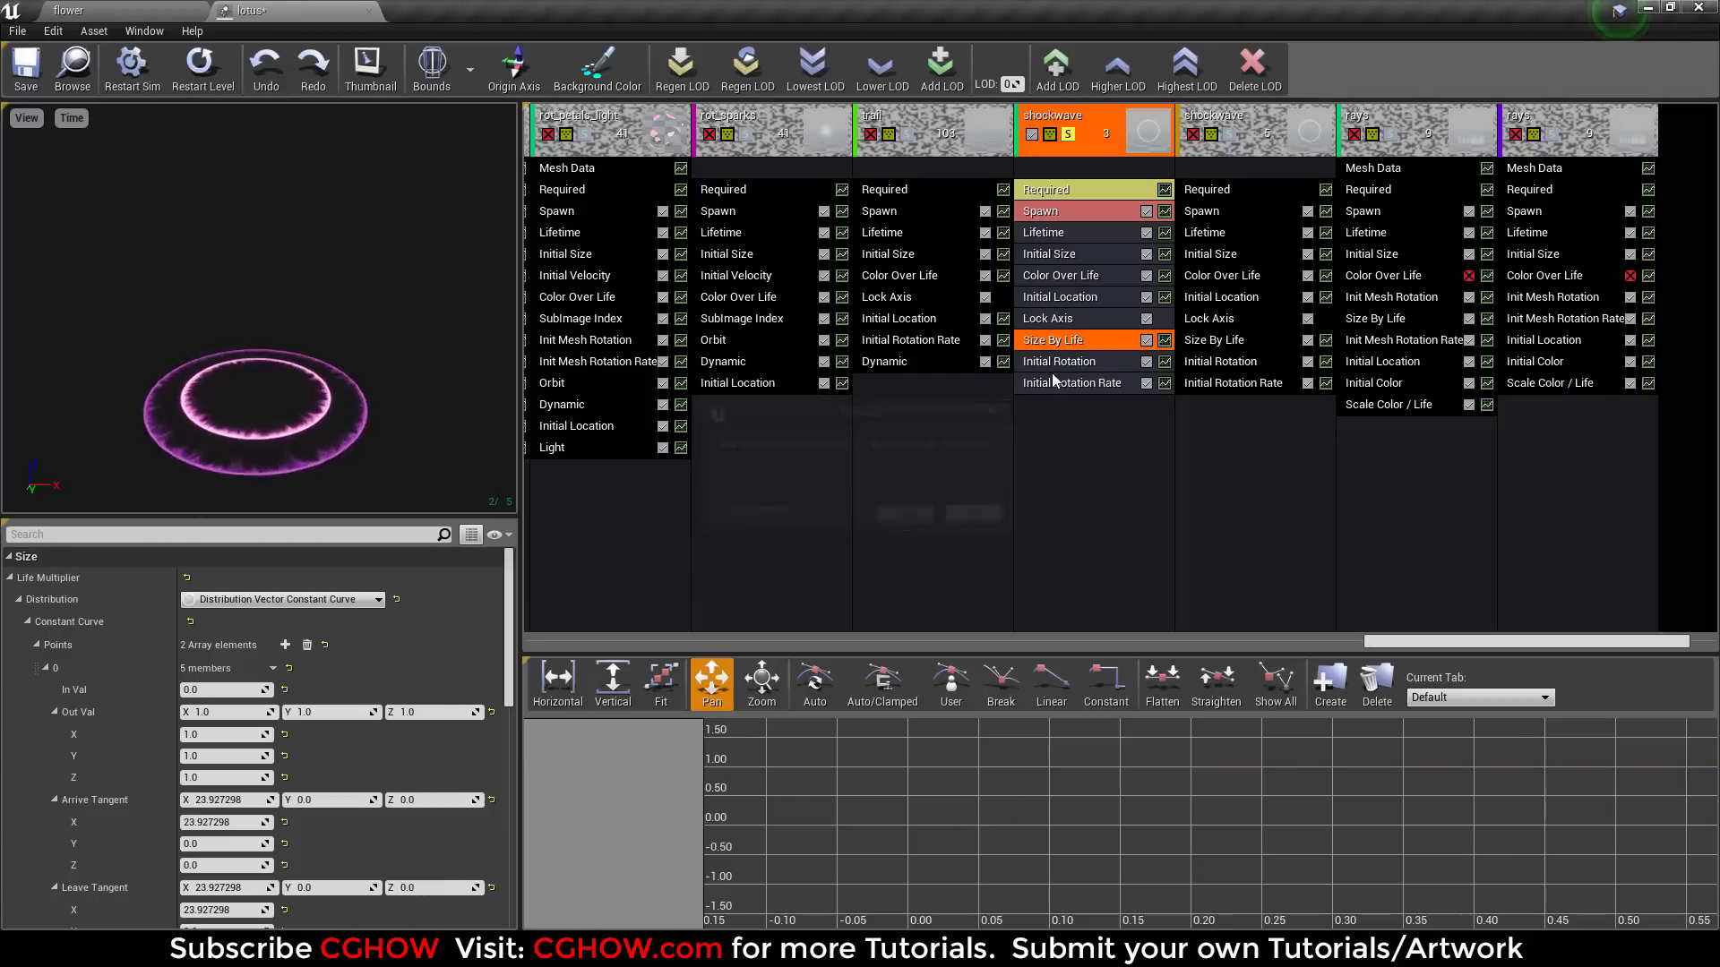
left_click(663, 705)
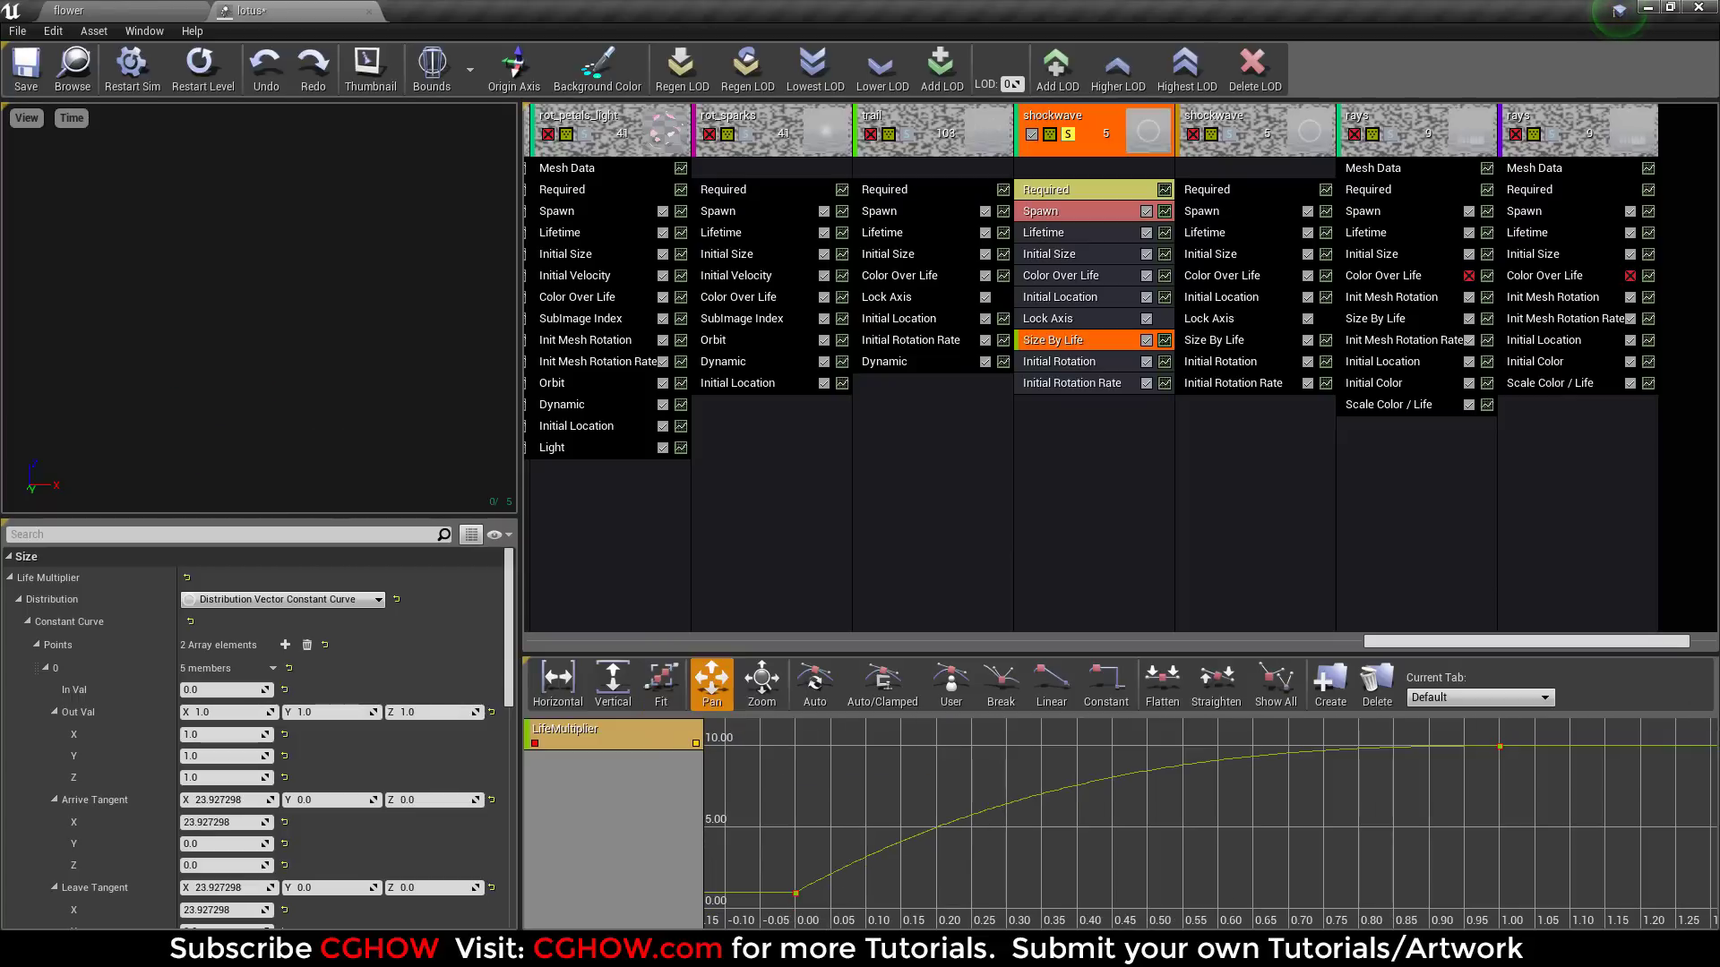
Step: Check the shockwave's Lock Axis, then inspect and close m_shockwave01 and t_shockwave01
left_click(1053, 319)
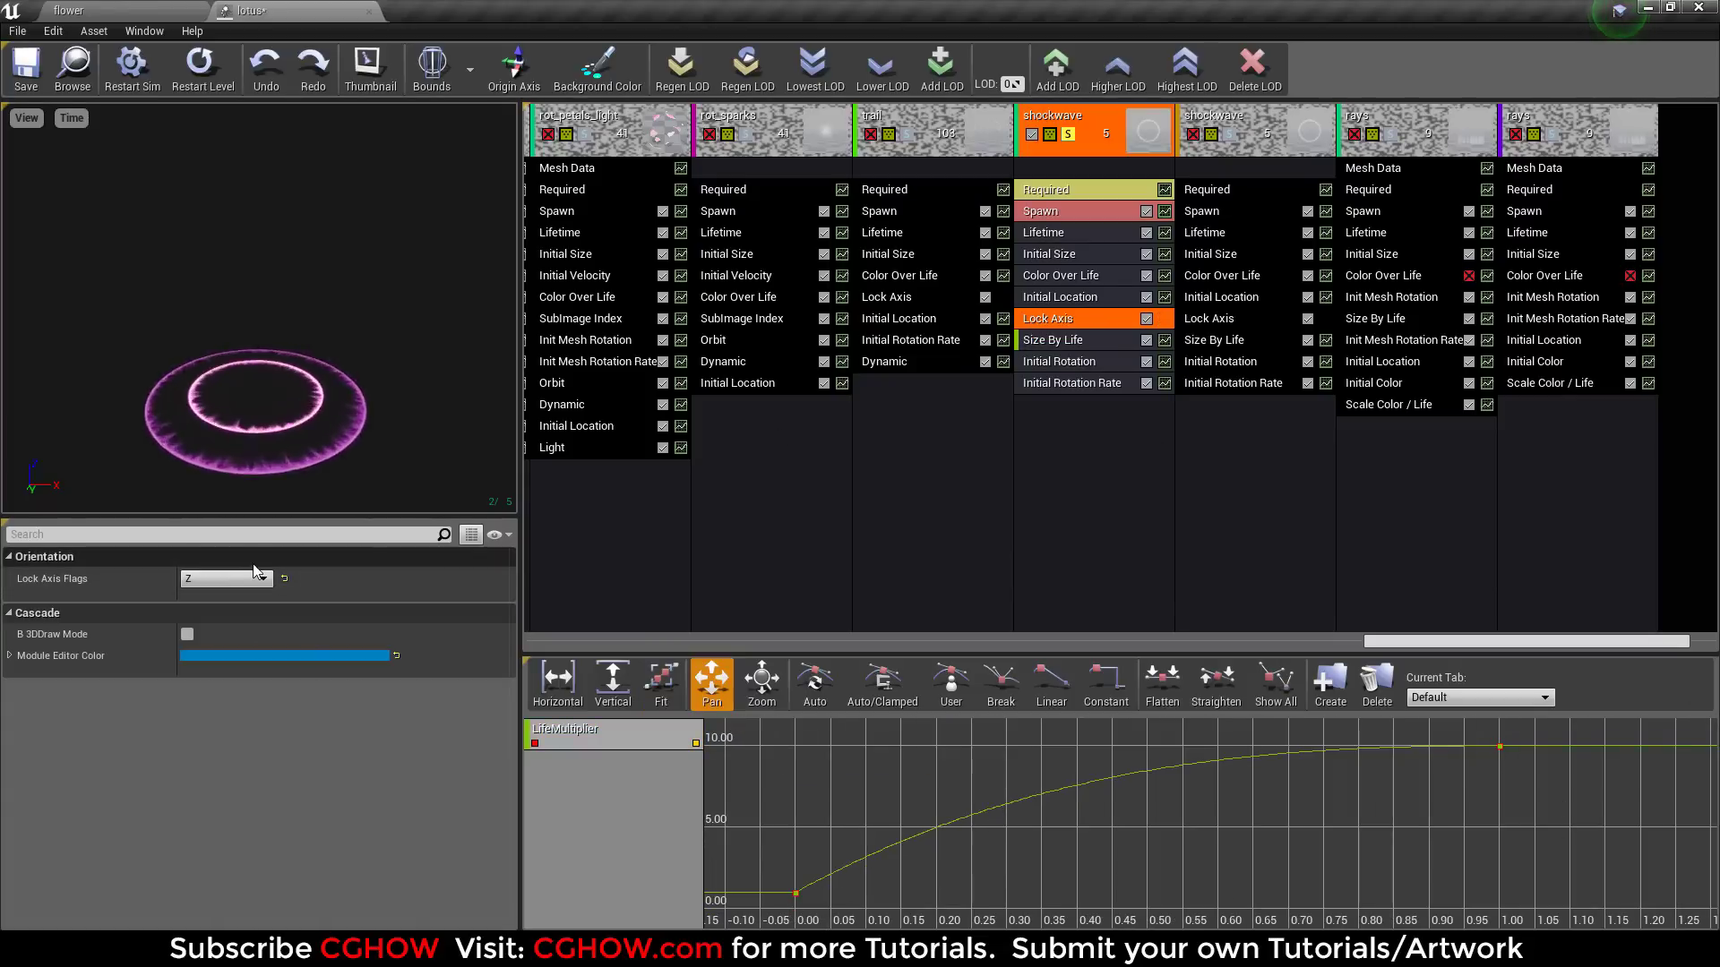
left_click(1057, 190)
double_click(215, 607)
left_click(948, 620)
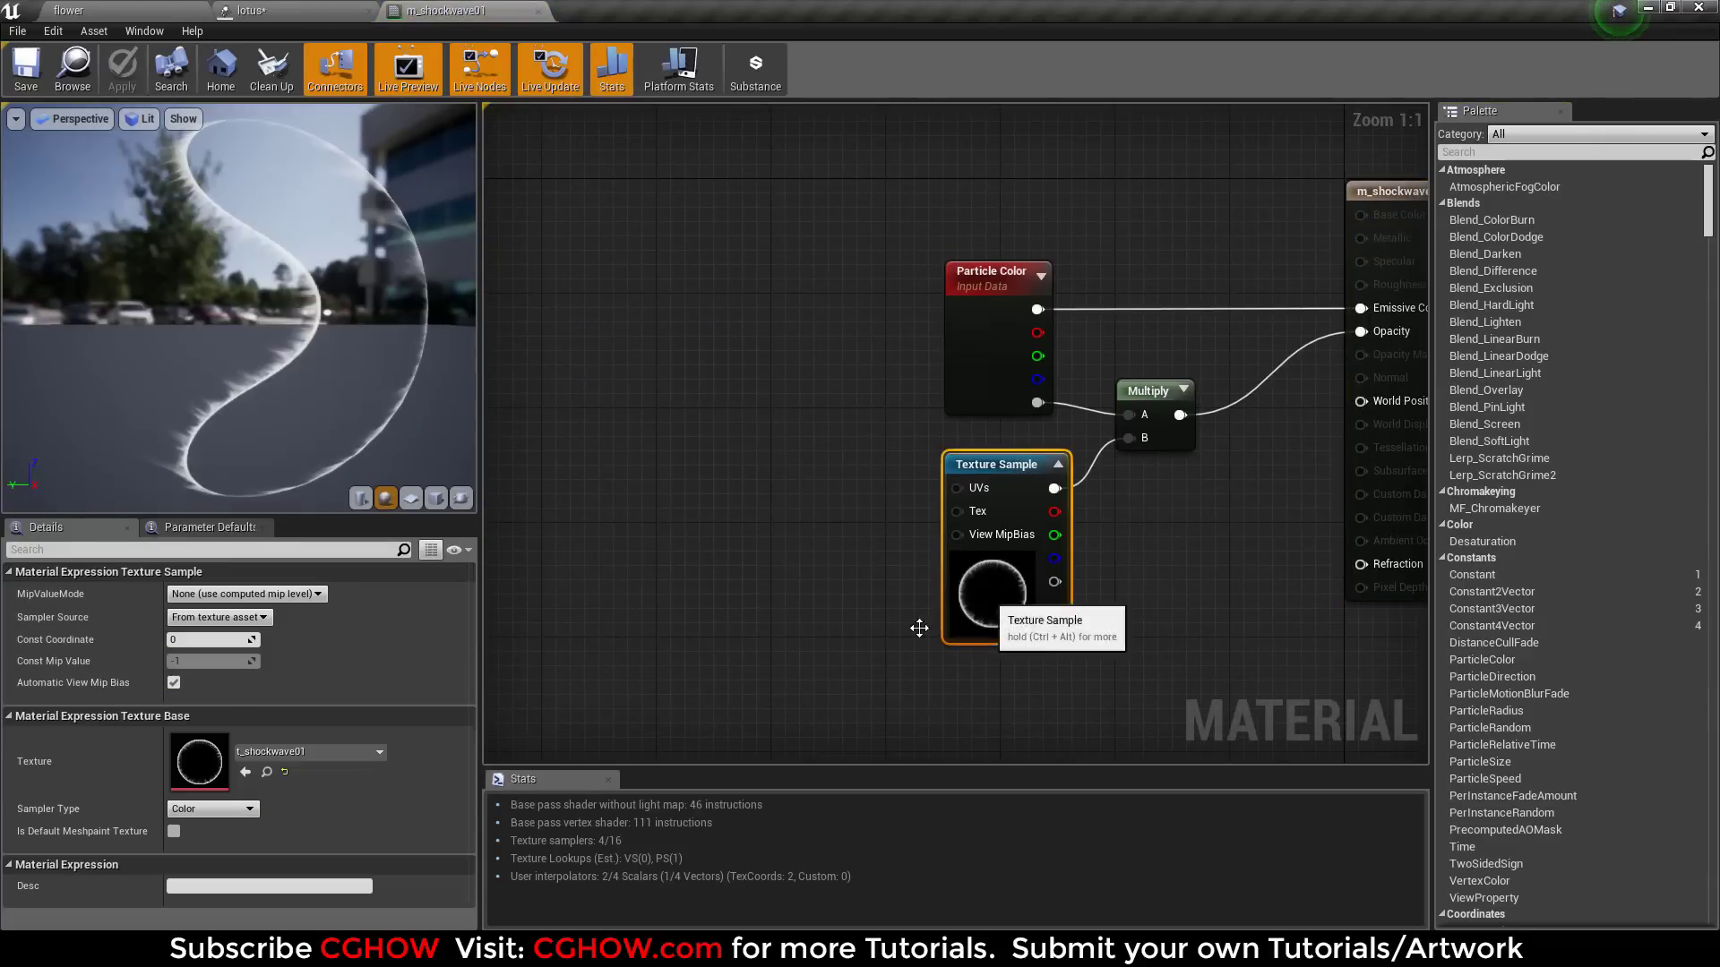
double_click(191, 764)
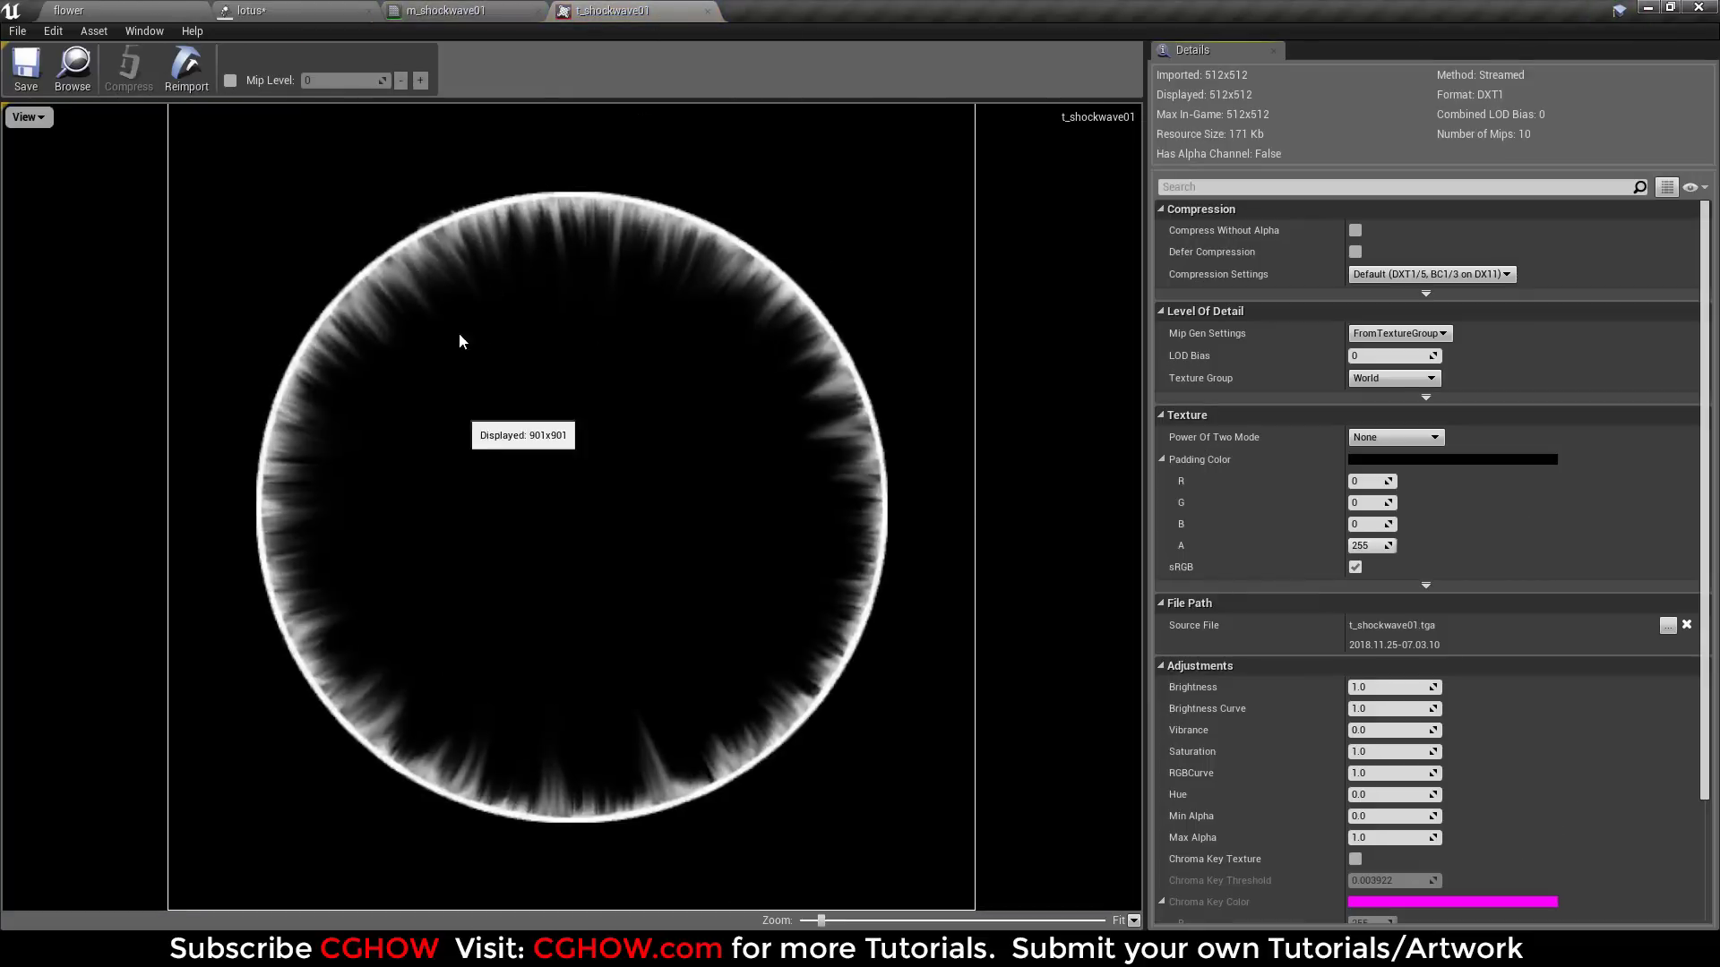
middle_click(592, 9)
middle_click(493, 10)
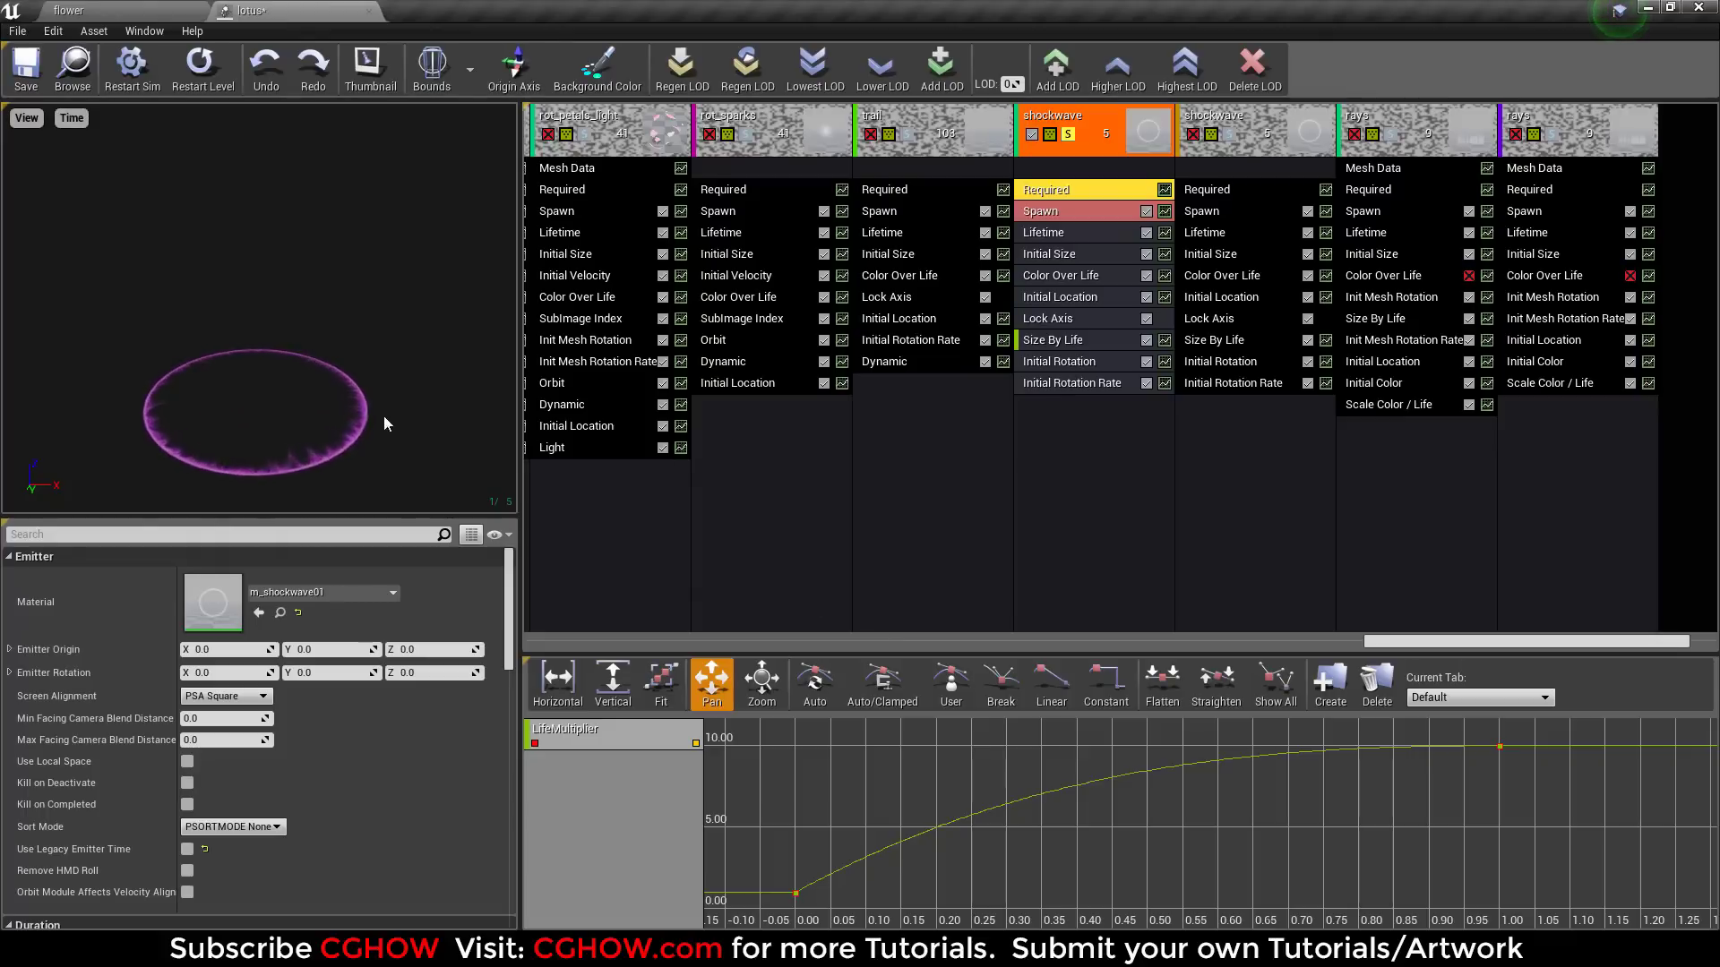
Step: Move the shockwave emitter one slot right and turn off its solo
left_click(1076, 142)
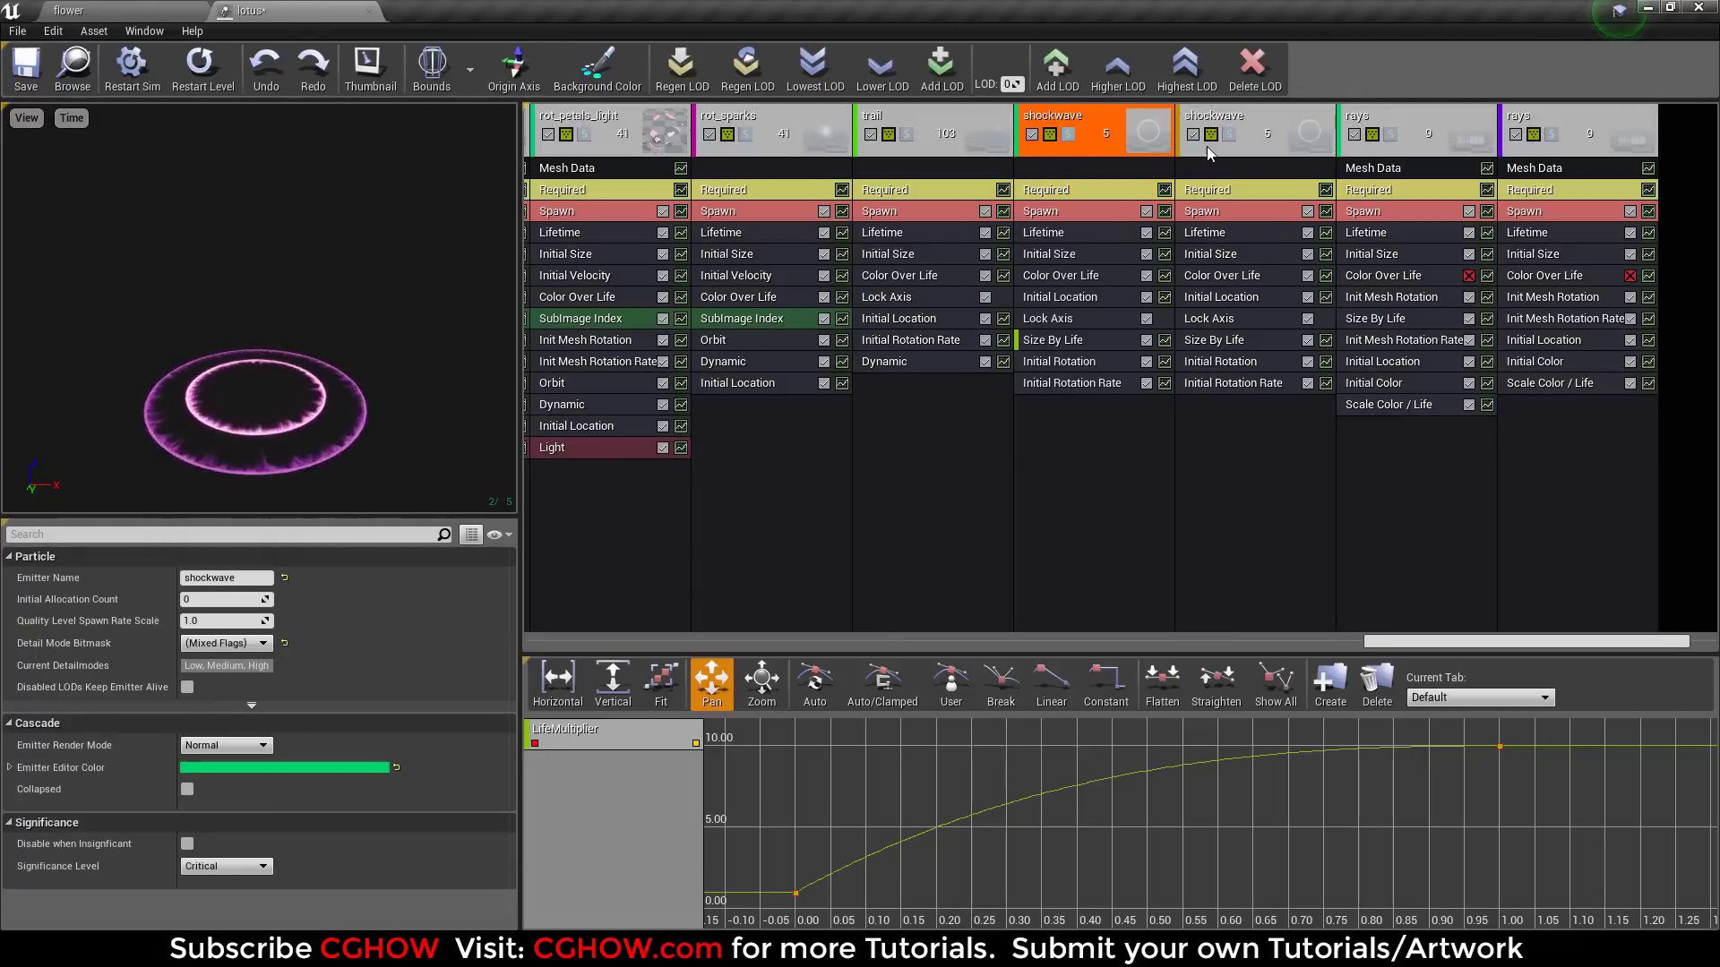
key("Right")
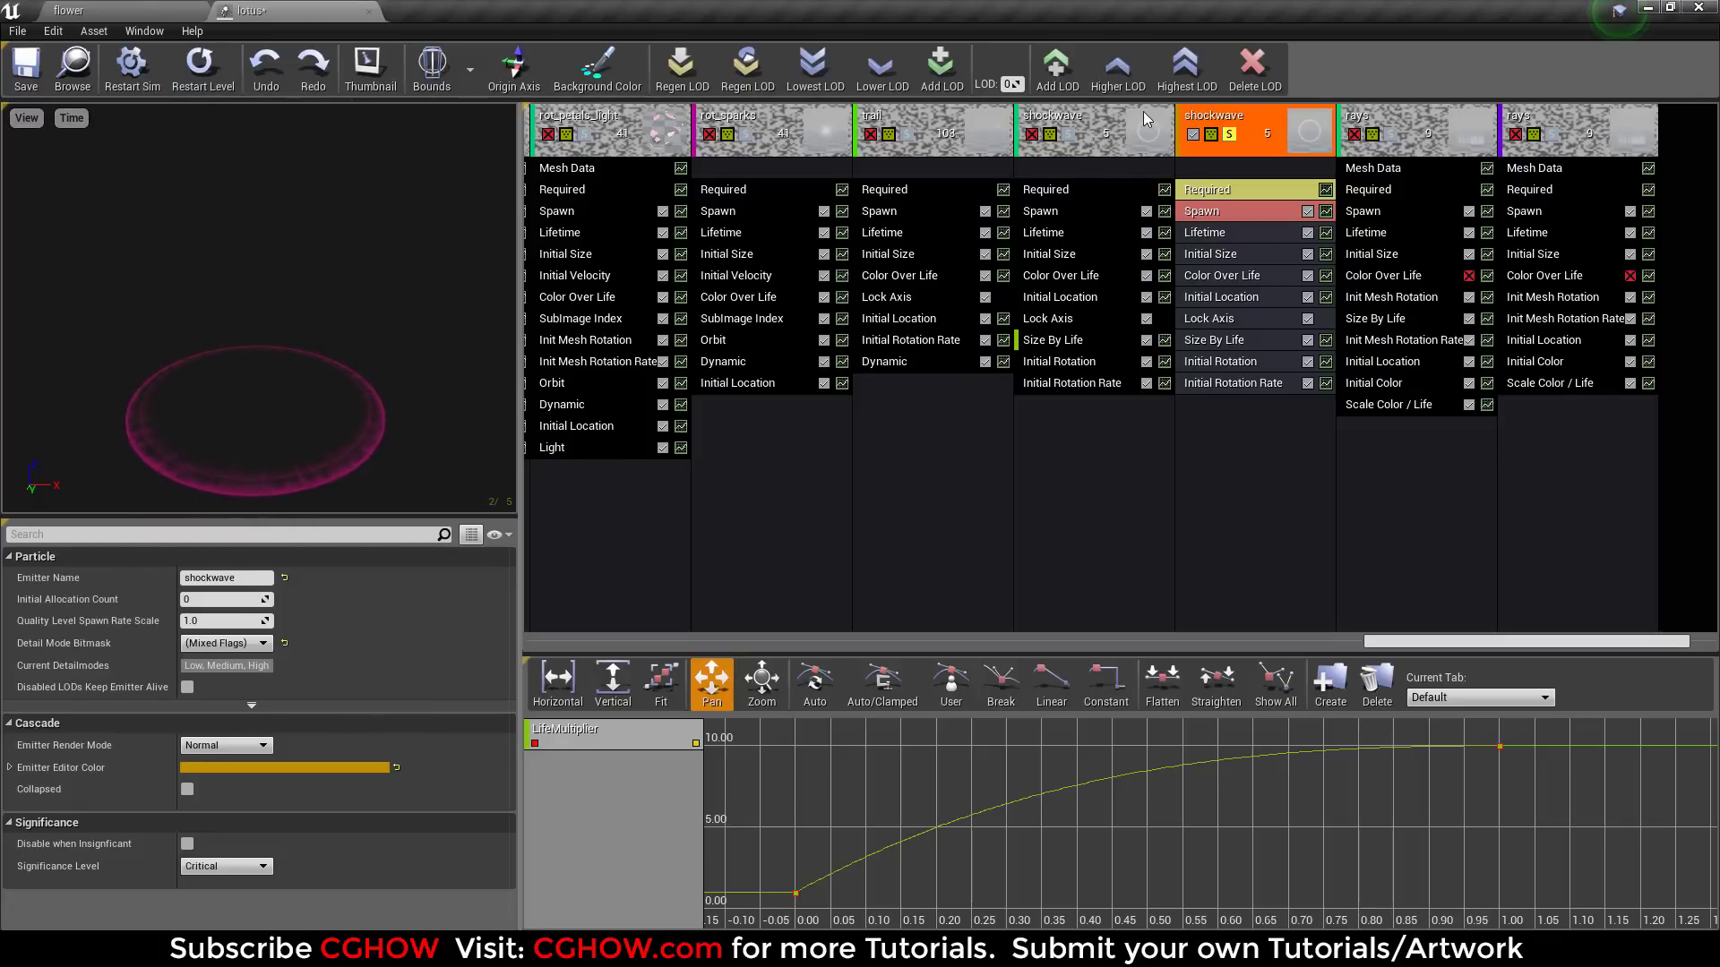
left_click(1232, 136)
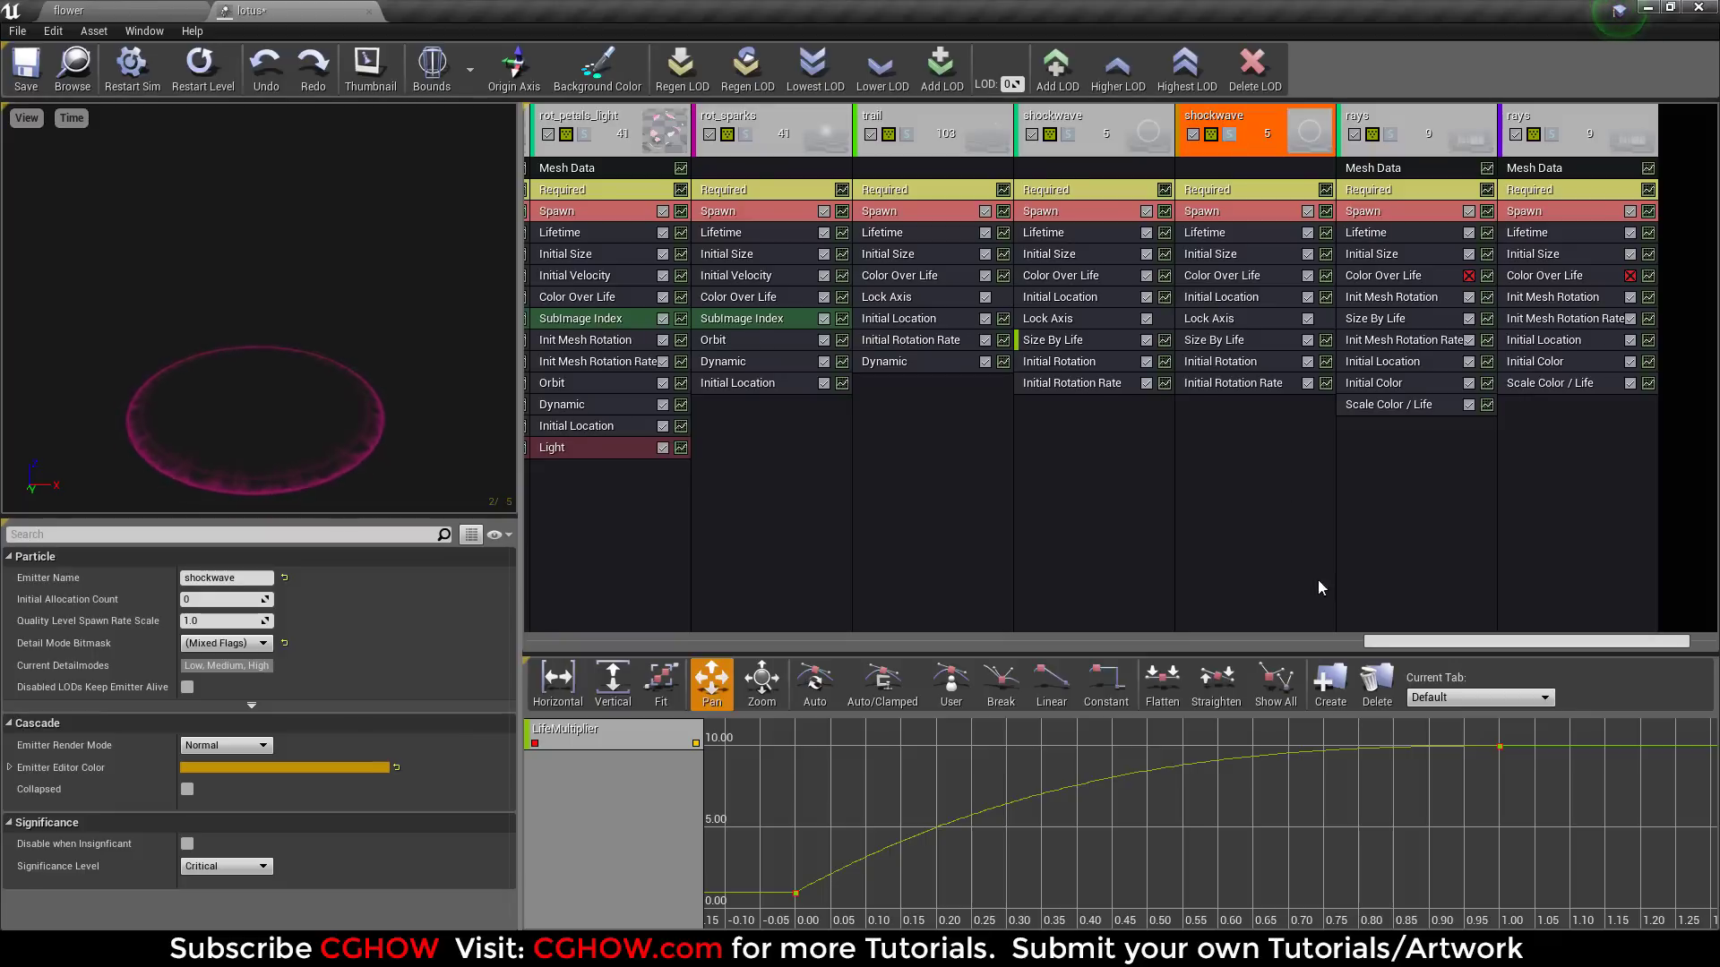
Step: Solo and replay the rays emitter, then show its Mesh Data module with sm_rays_cylender01
left_click_drag(1523, 641, 1548, 642)
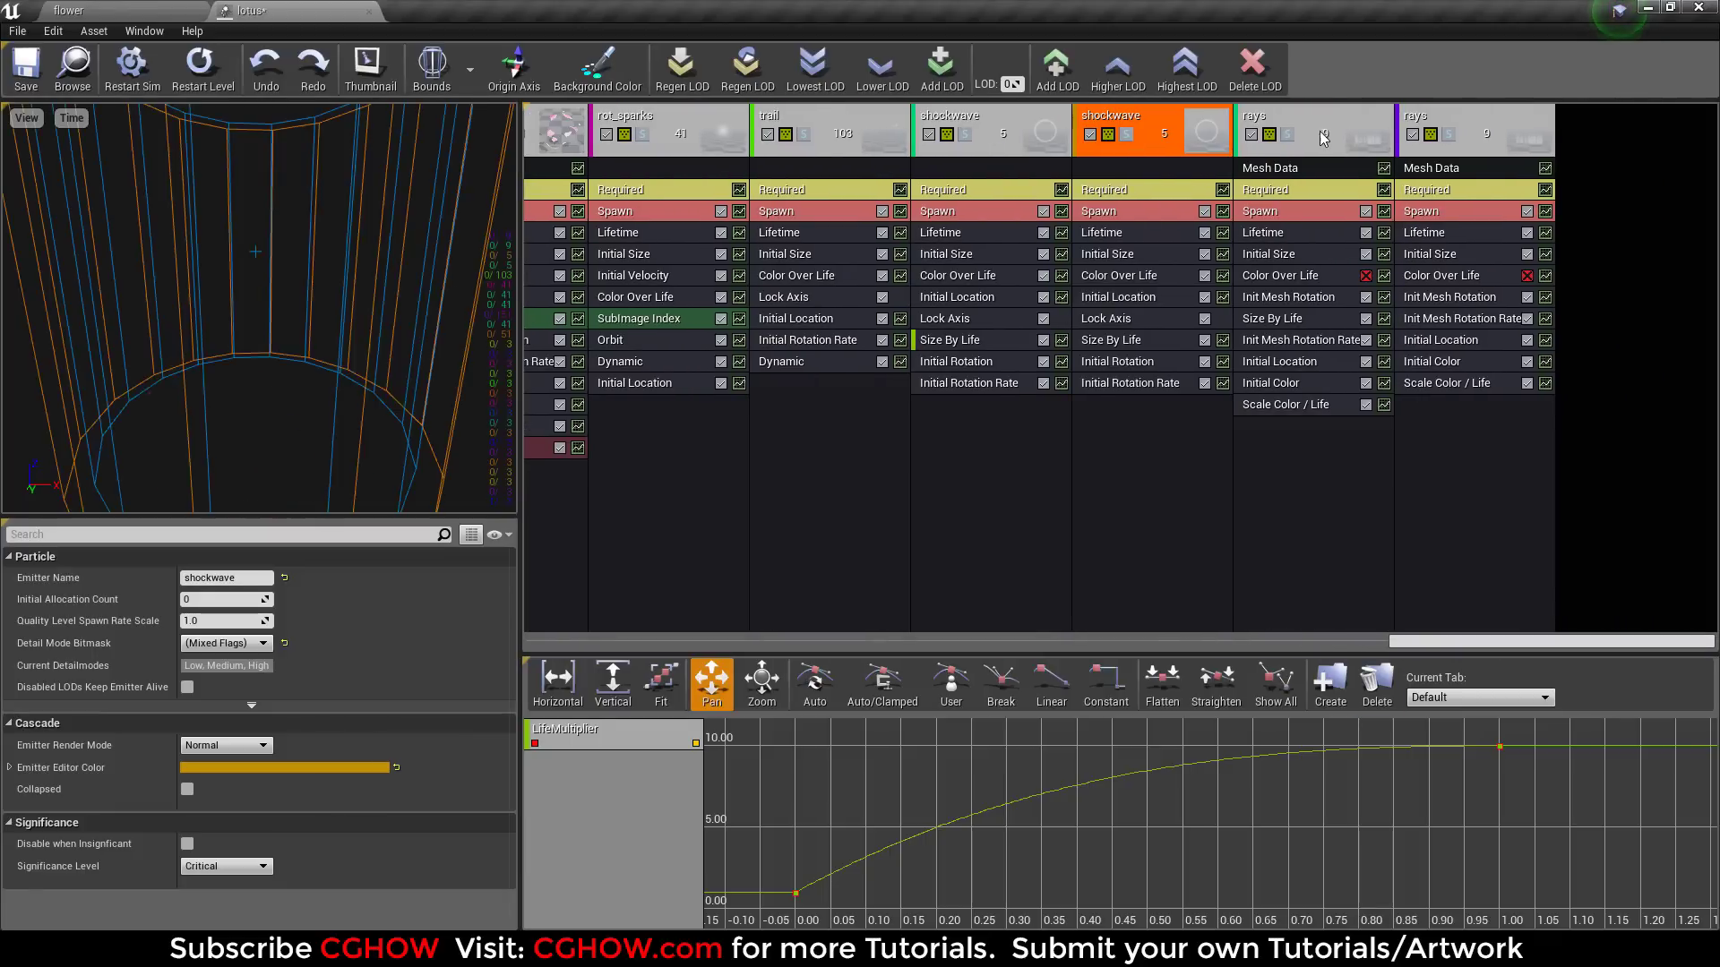
left_click(1288, 134)
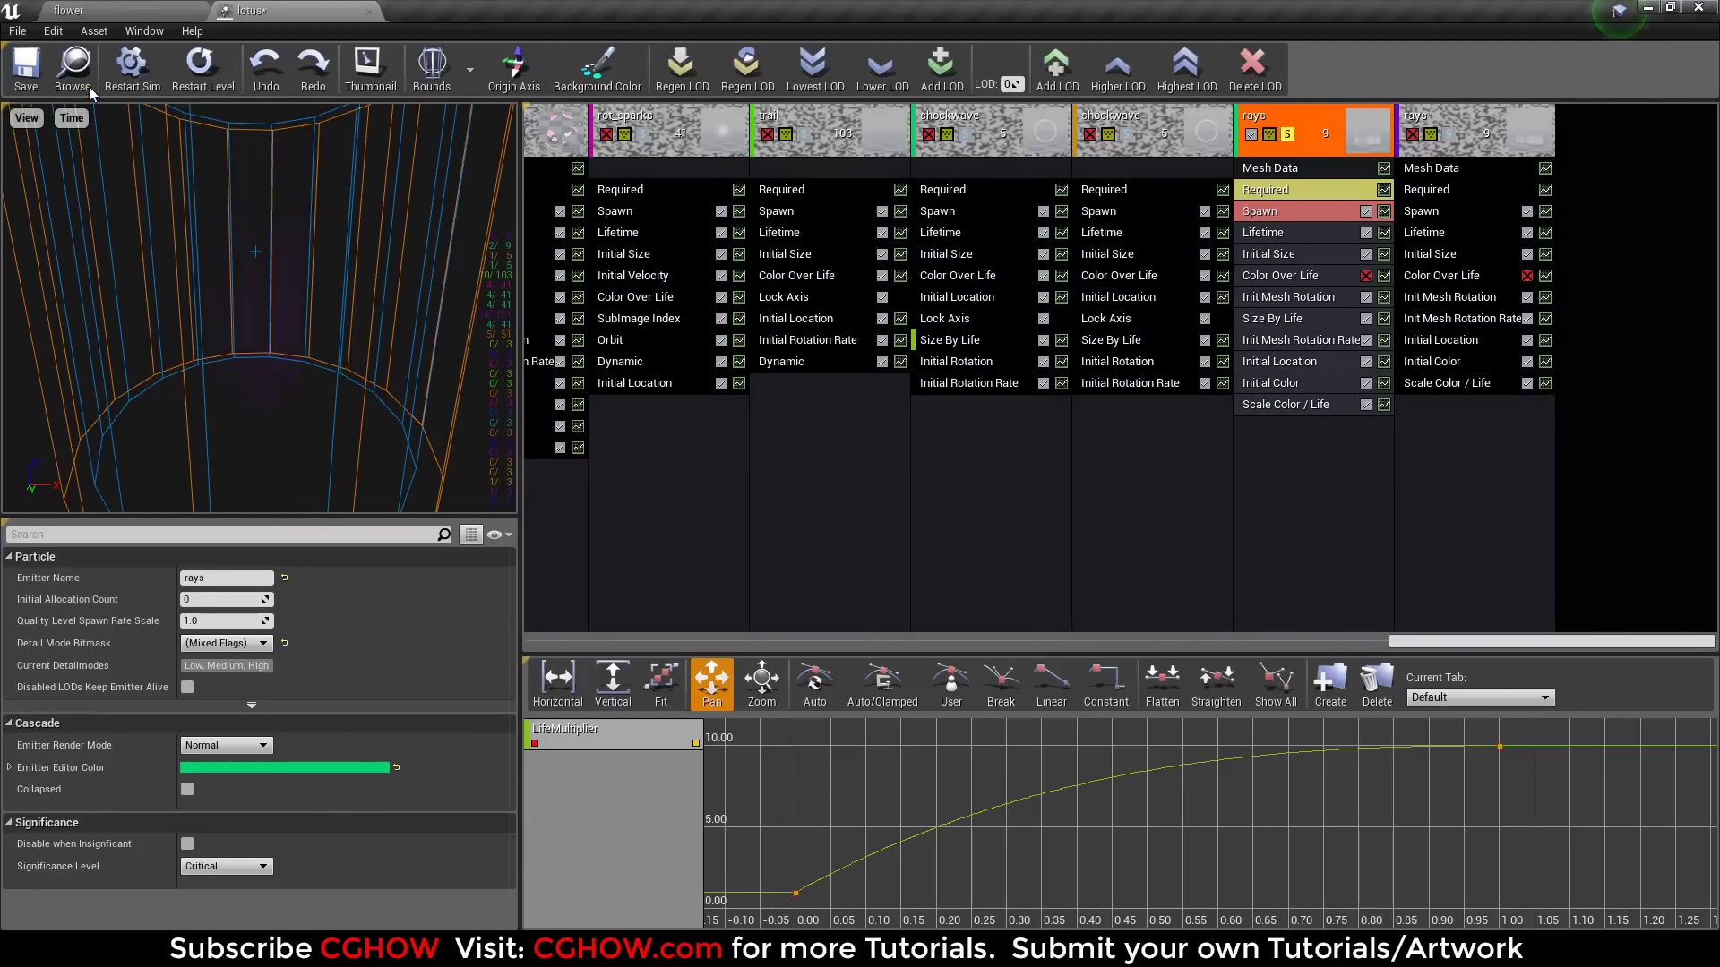
left_click(198, 75)
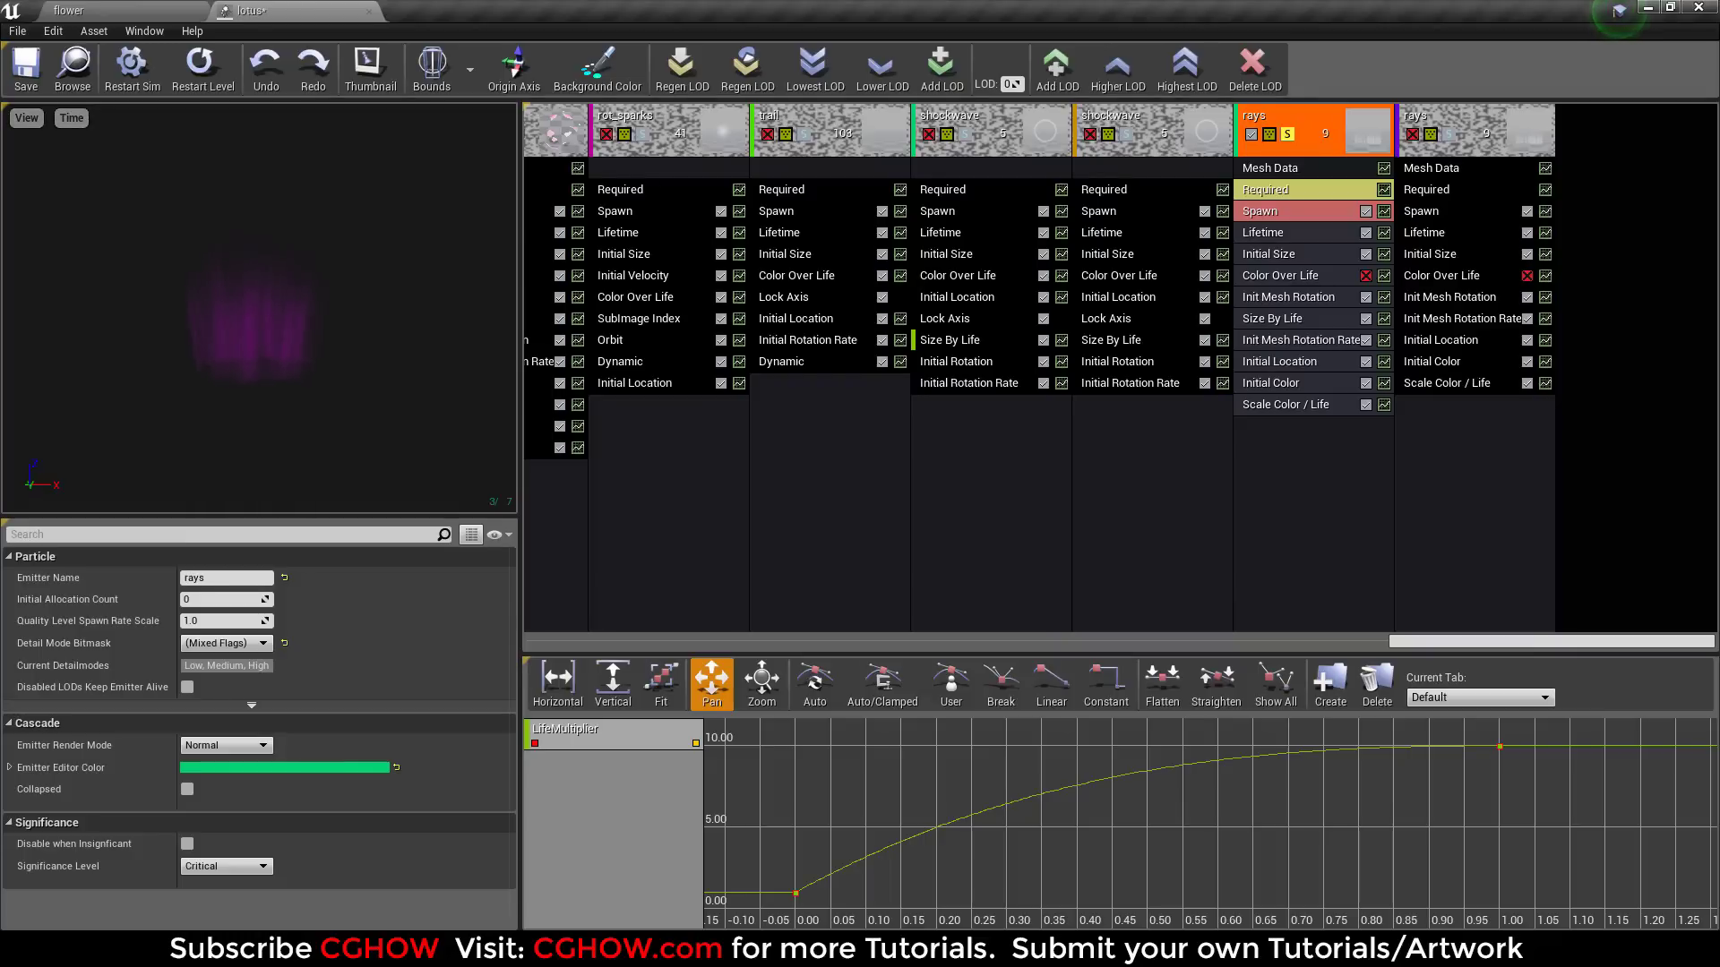
left_click(1263, 170)
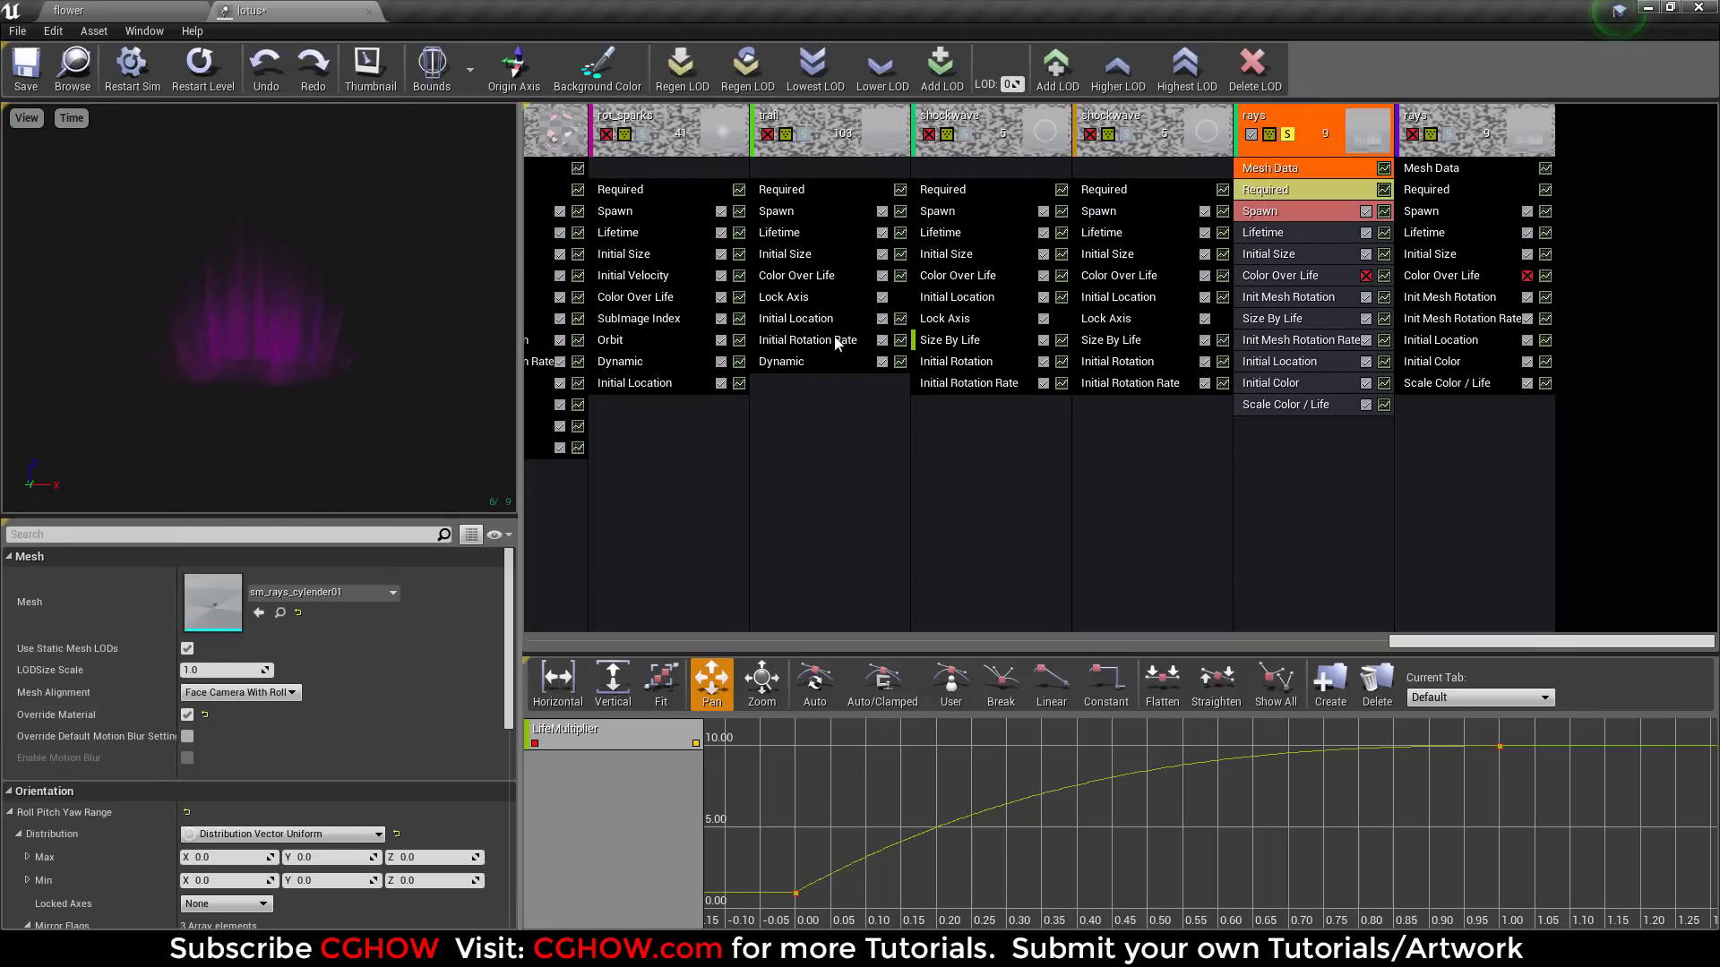
Step: Open sm_rays_cylender01 in the Static Mesh Editor and orbit to see its curved open-cylinder shape
double_click(230, 591)
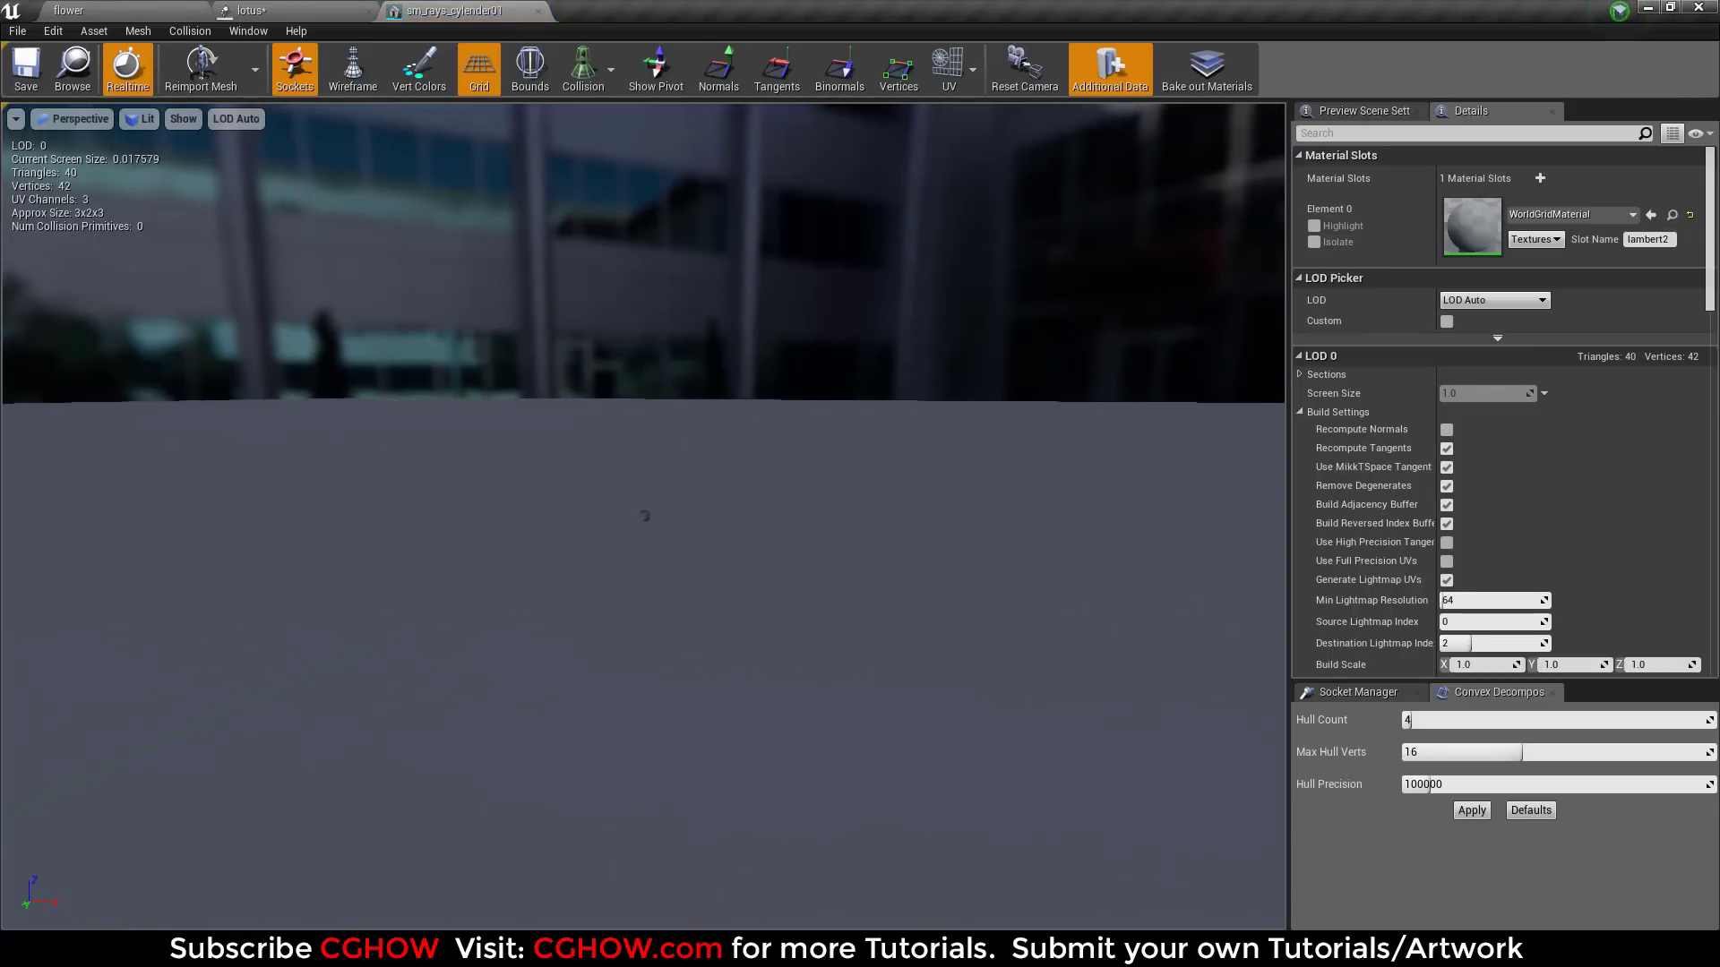
left_click_drag(554, 543, 541, 550)
left_click_drag(573, 472, 613, 466)
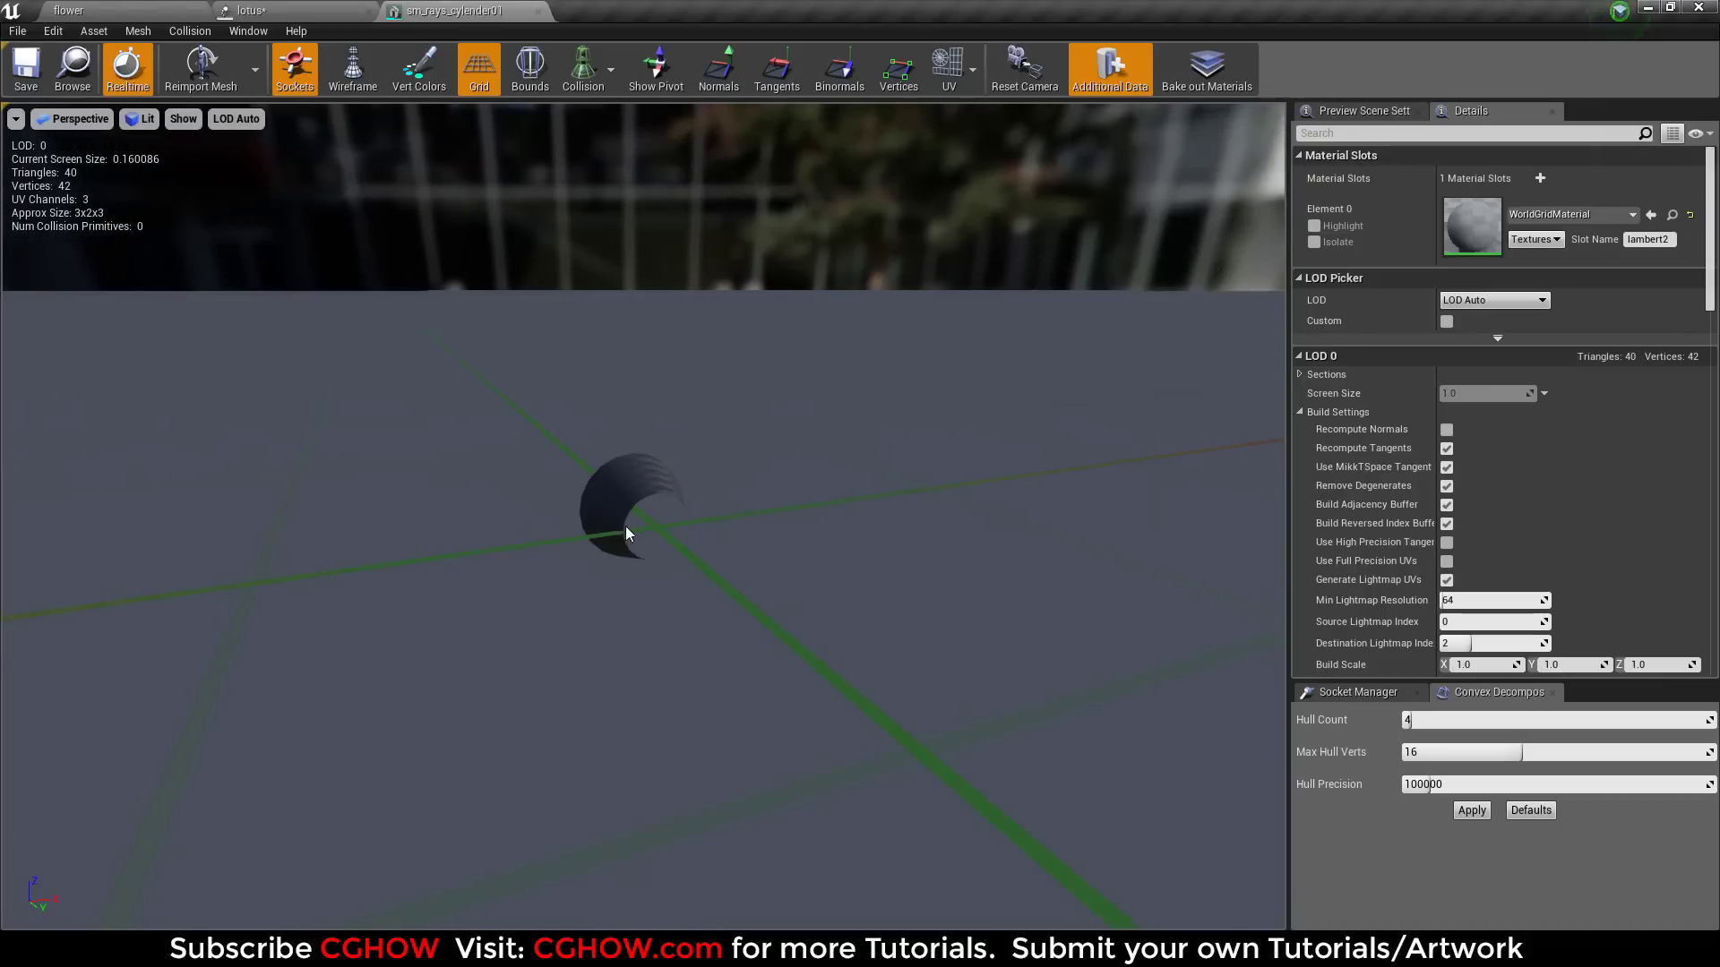
Step: Close the mesh editor and open the rays' m_rays1 material from the Required module
left_click(538, 11)
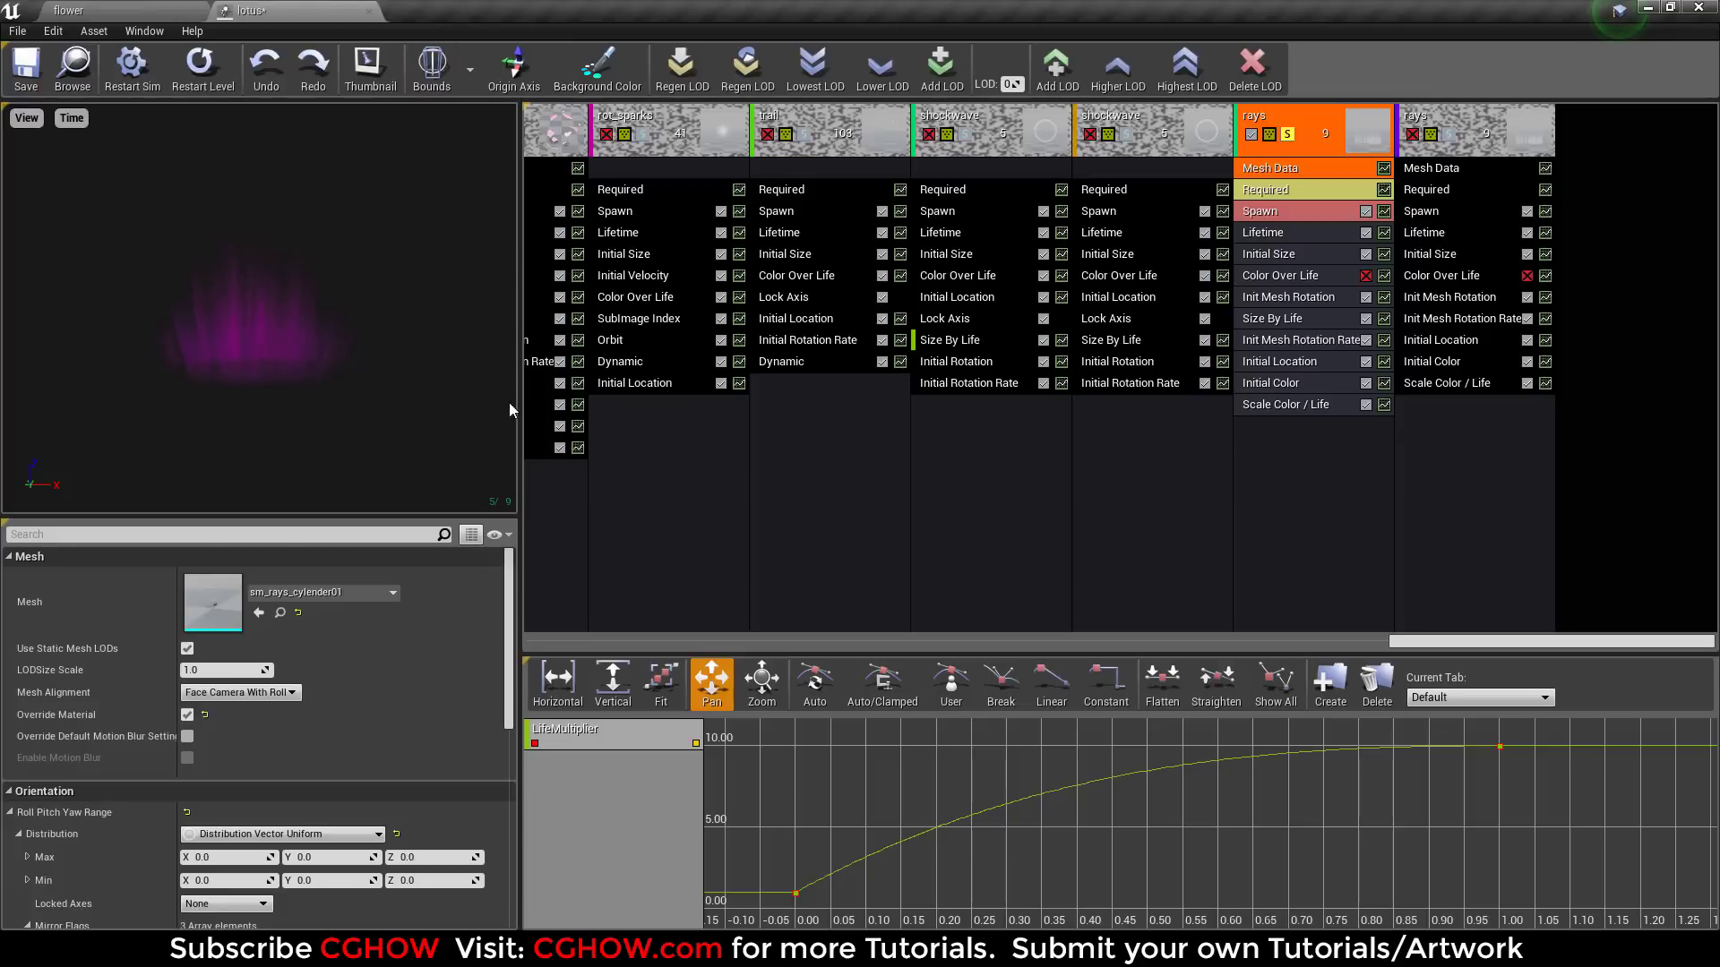
left_click(1309, 192)
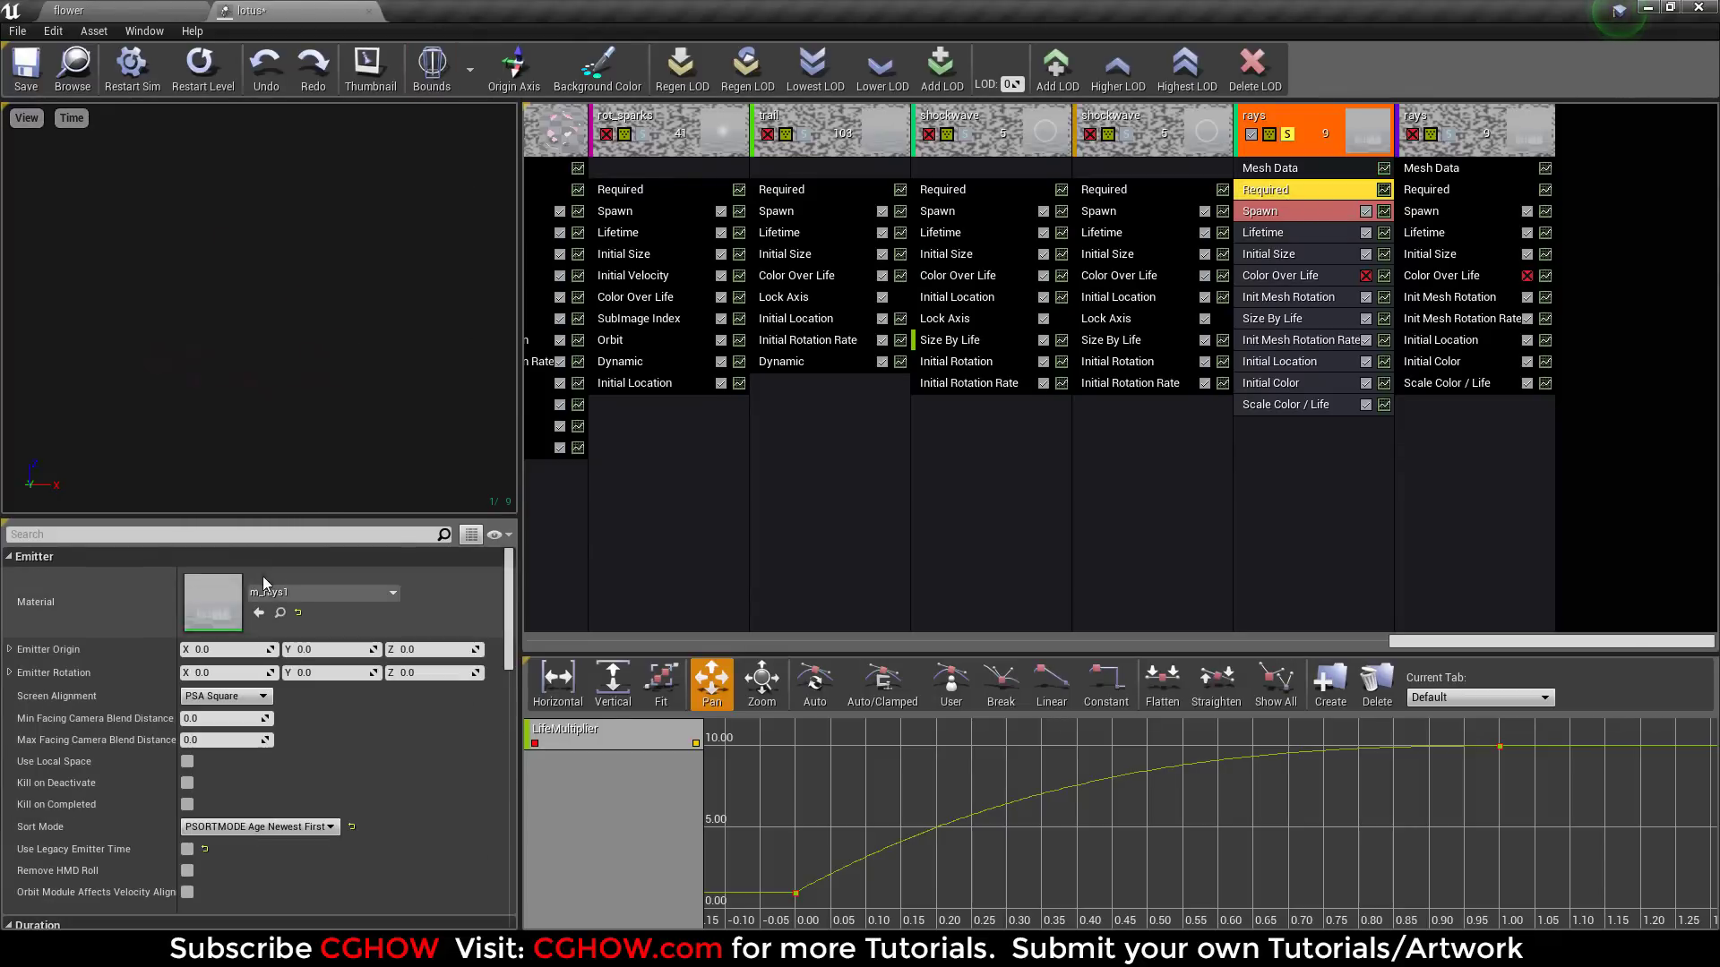
double_click(207, 602)
scroll(940, 528, "down", 2)
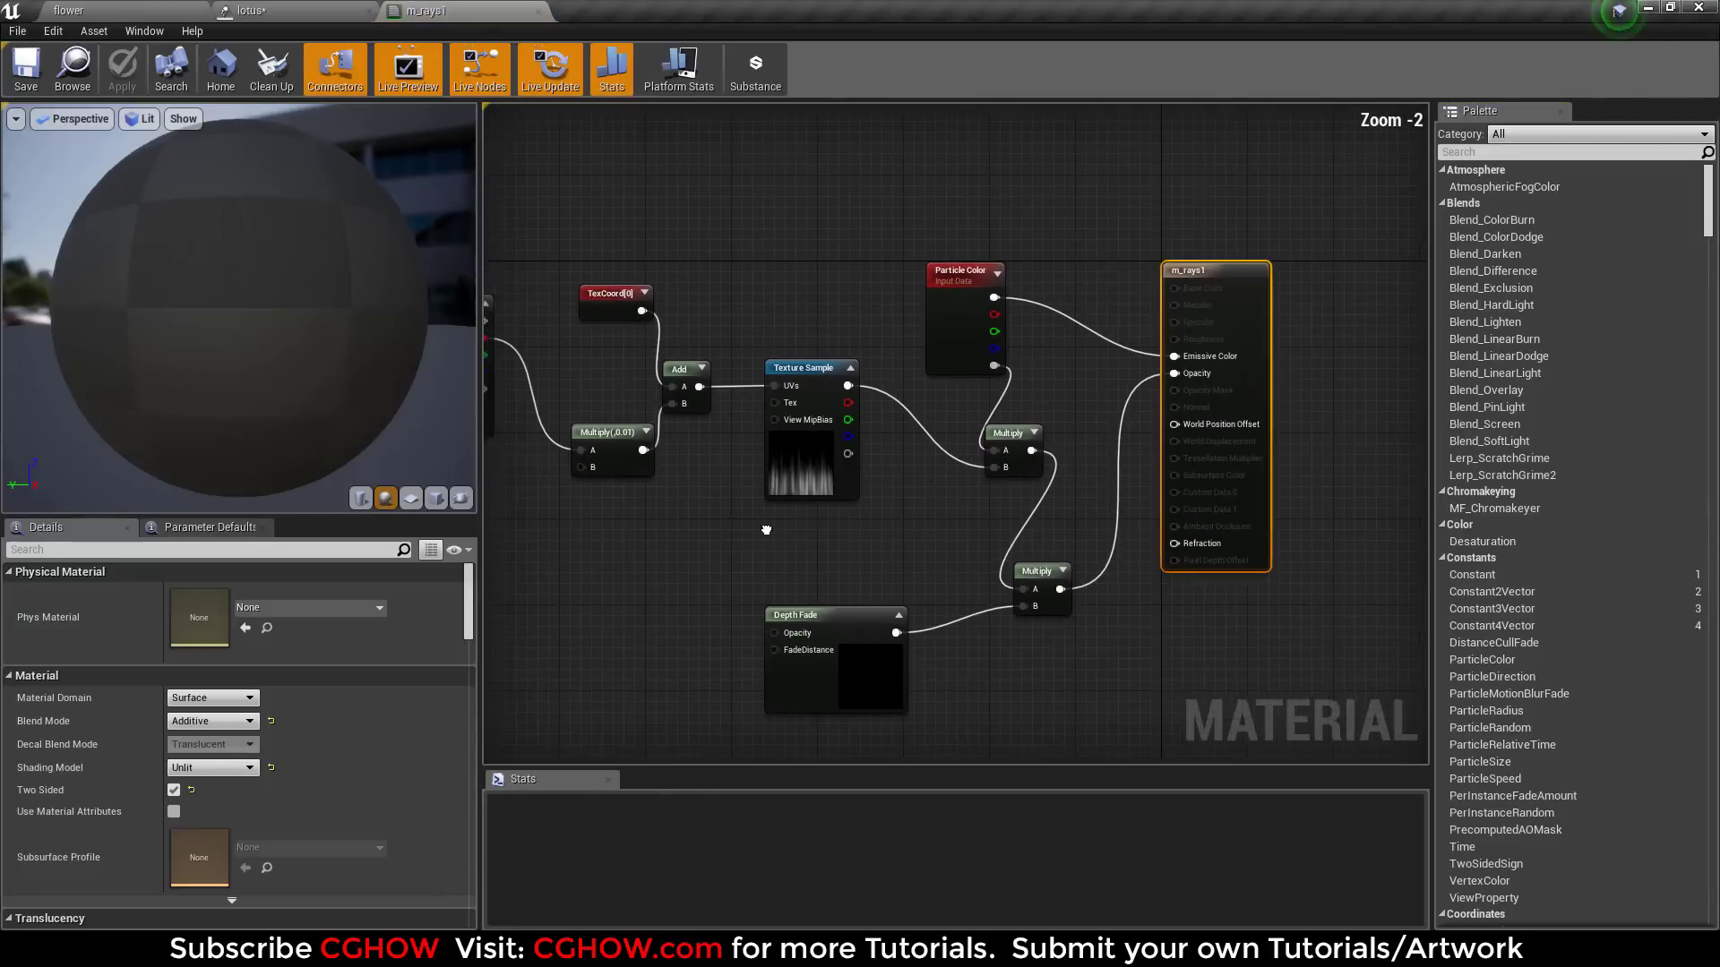
right_click_drag(941, 529, 1031, 482)
left_click(896, 407)
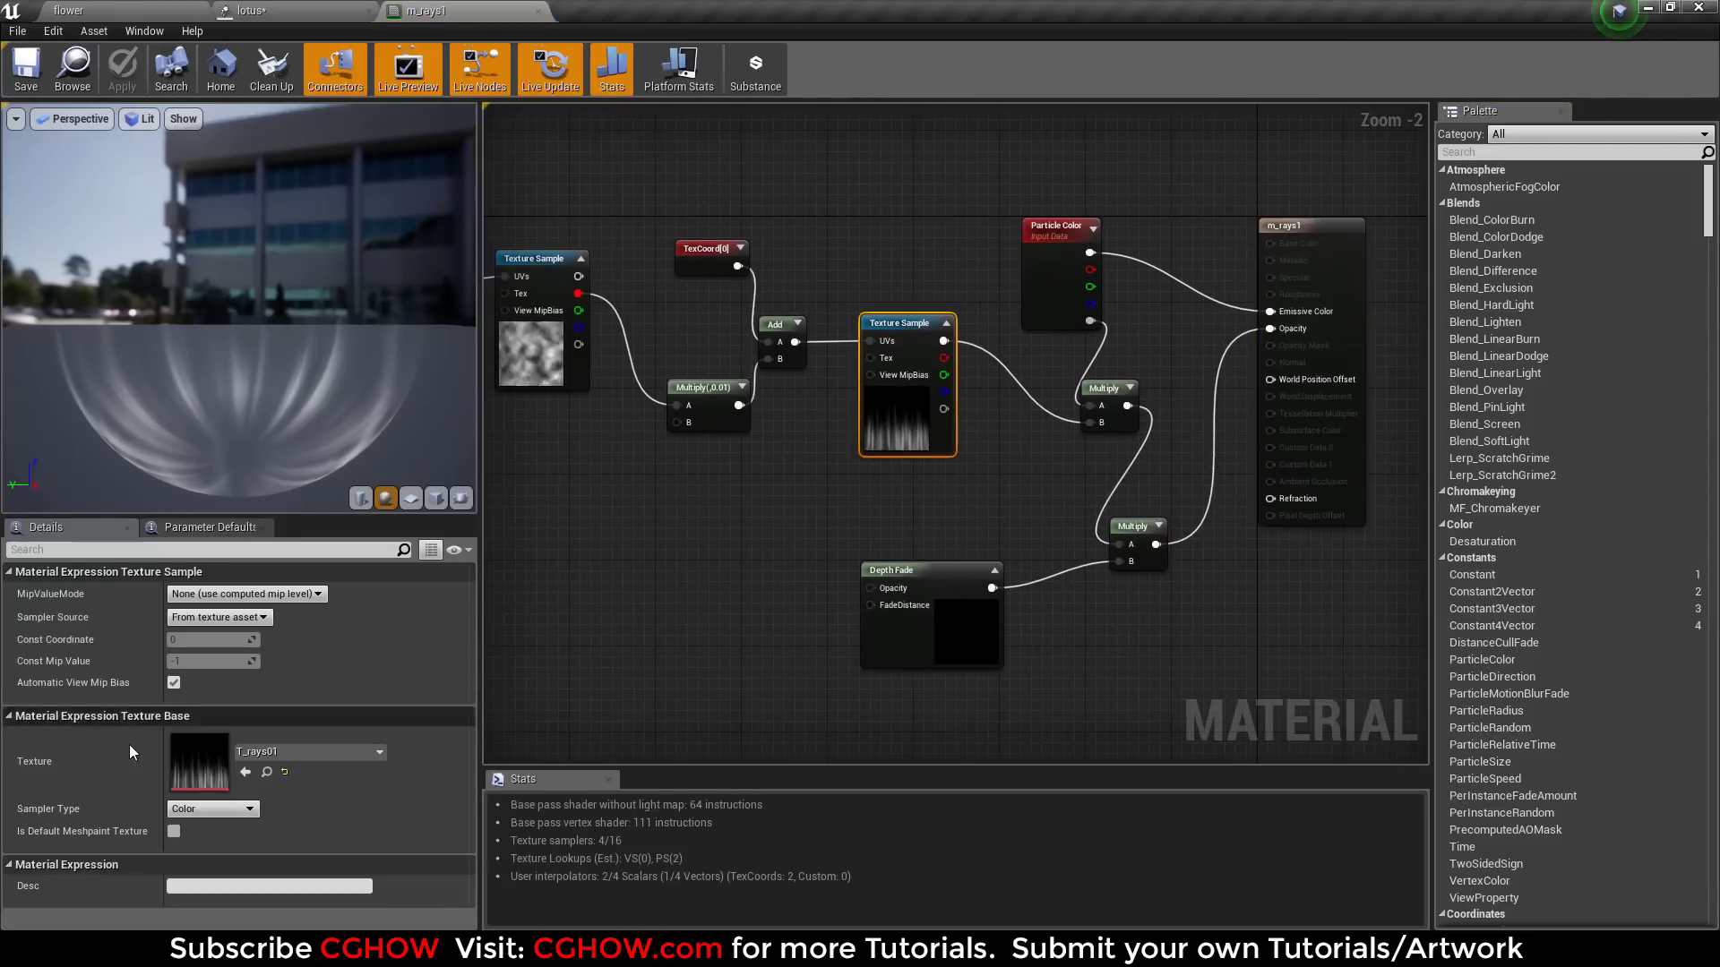
Step: View the T_rays01 texture, move the noise nodes, then close m_rays1 without saving
double_click(198, 772)
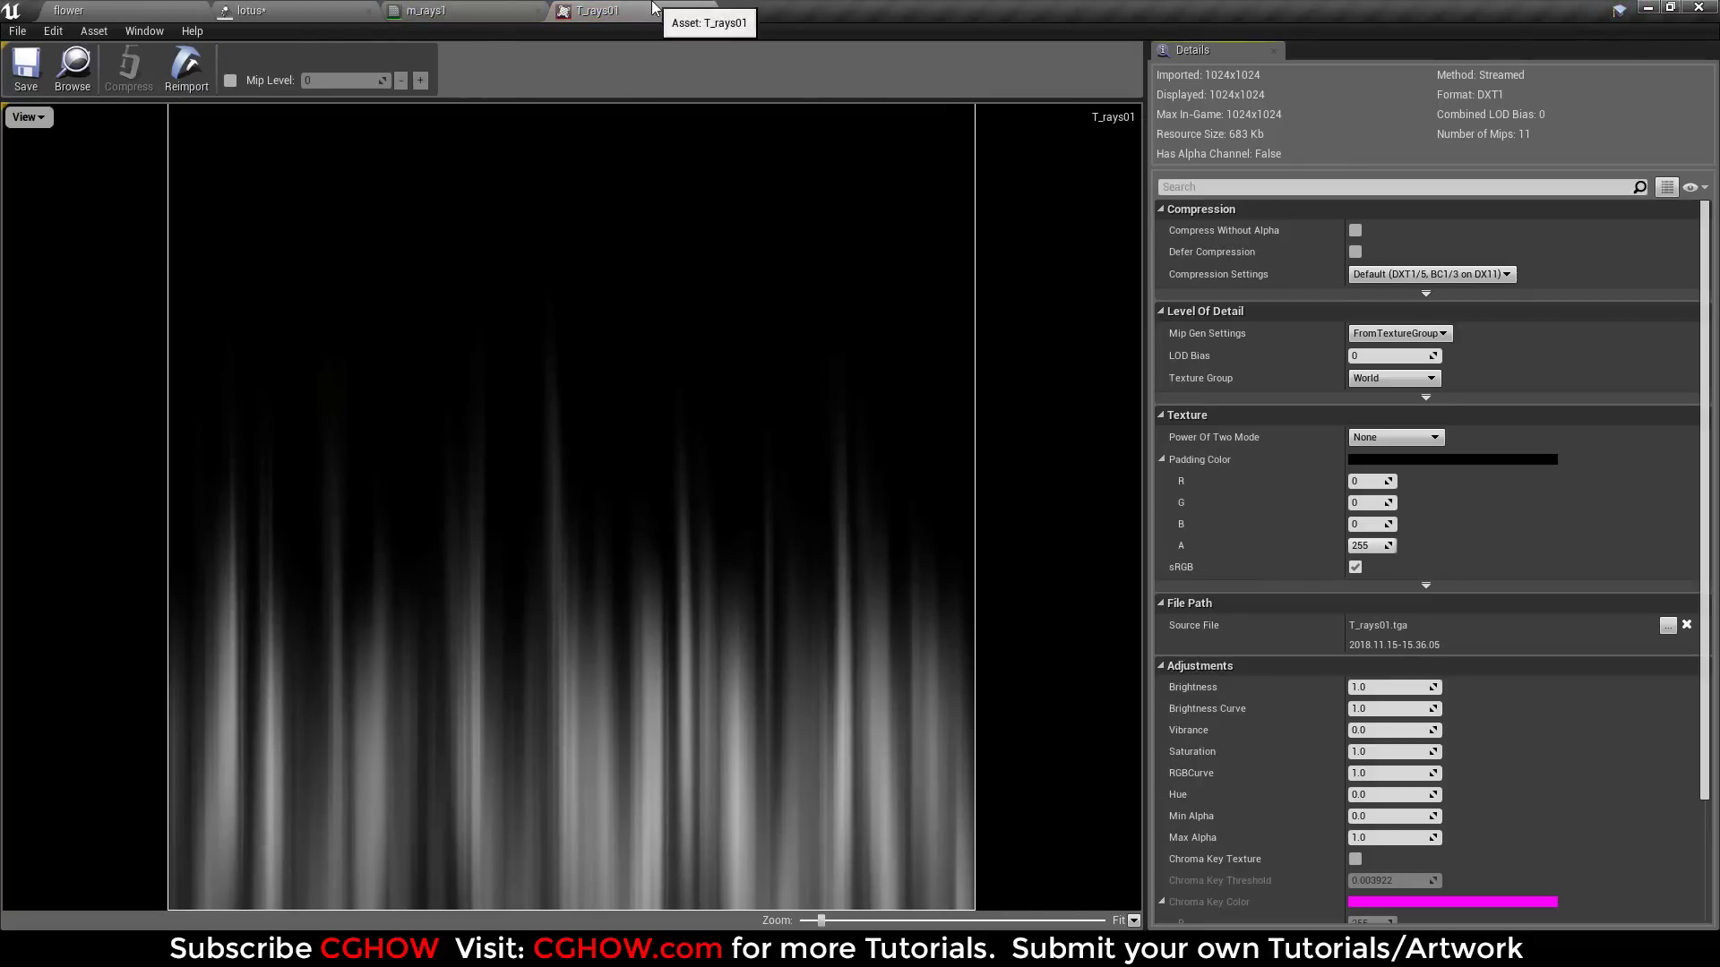
left_click(706, 10)
left_click_drag(170, 408, 229, 412)
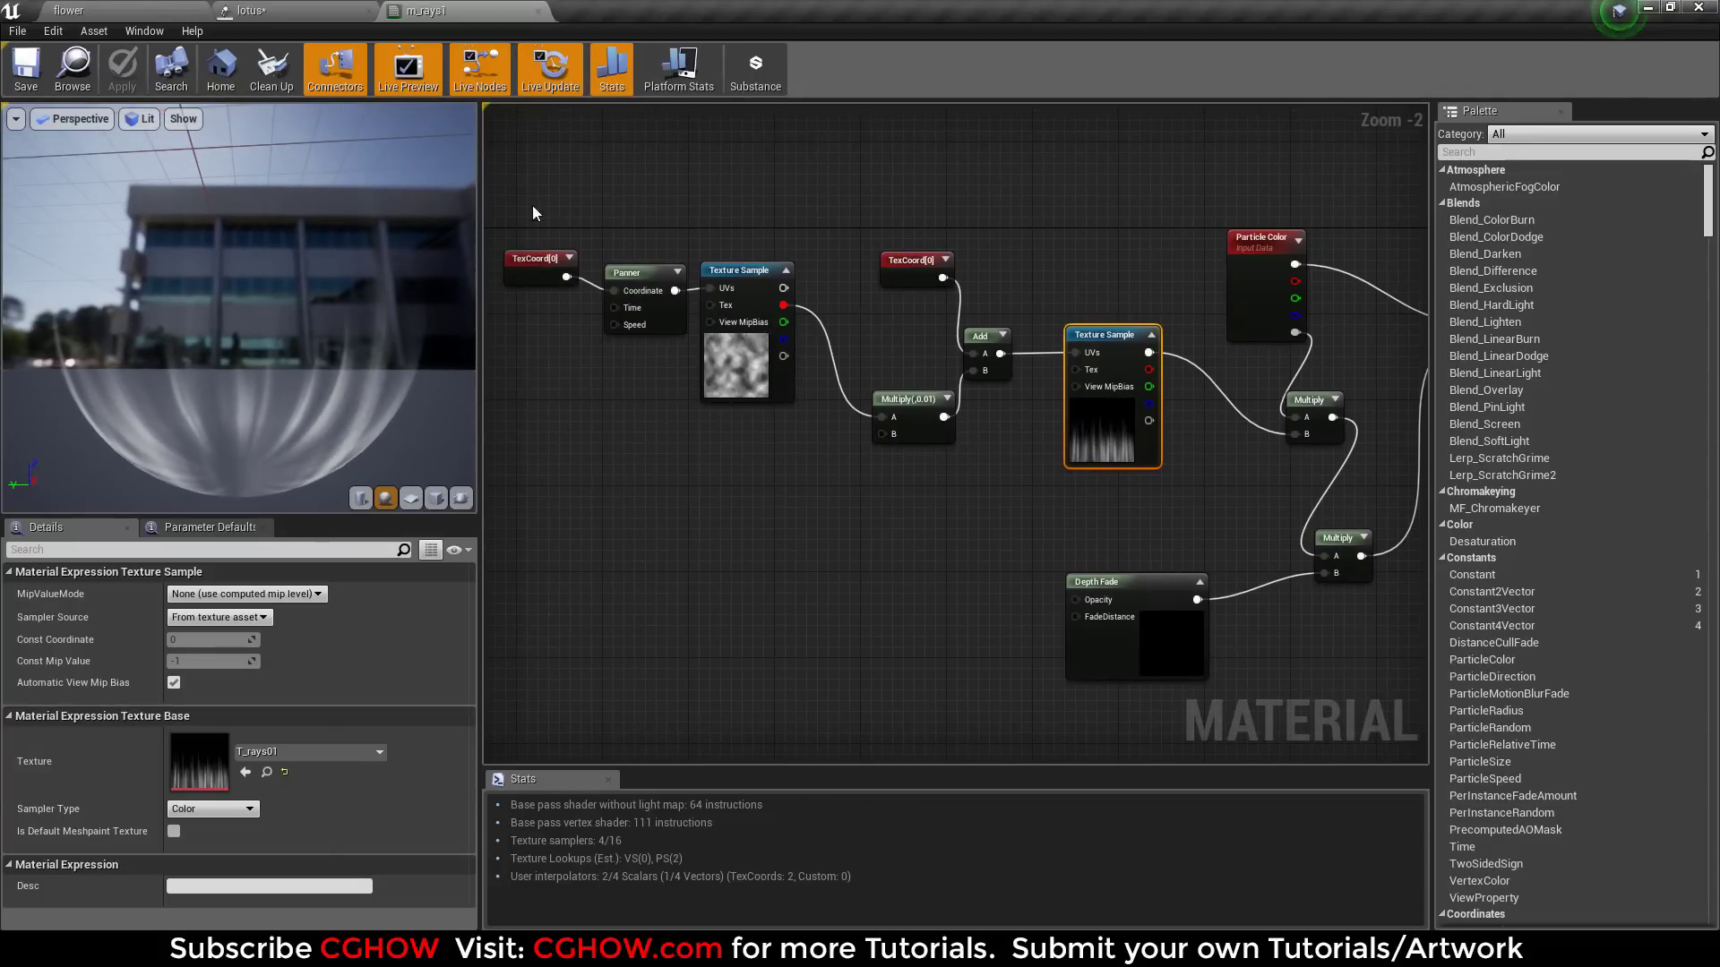
left_click_drag(778, 423, 775, 421)
left_click_drag(730, 365, 759, 495)
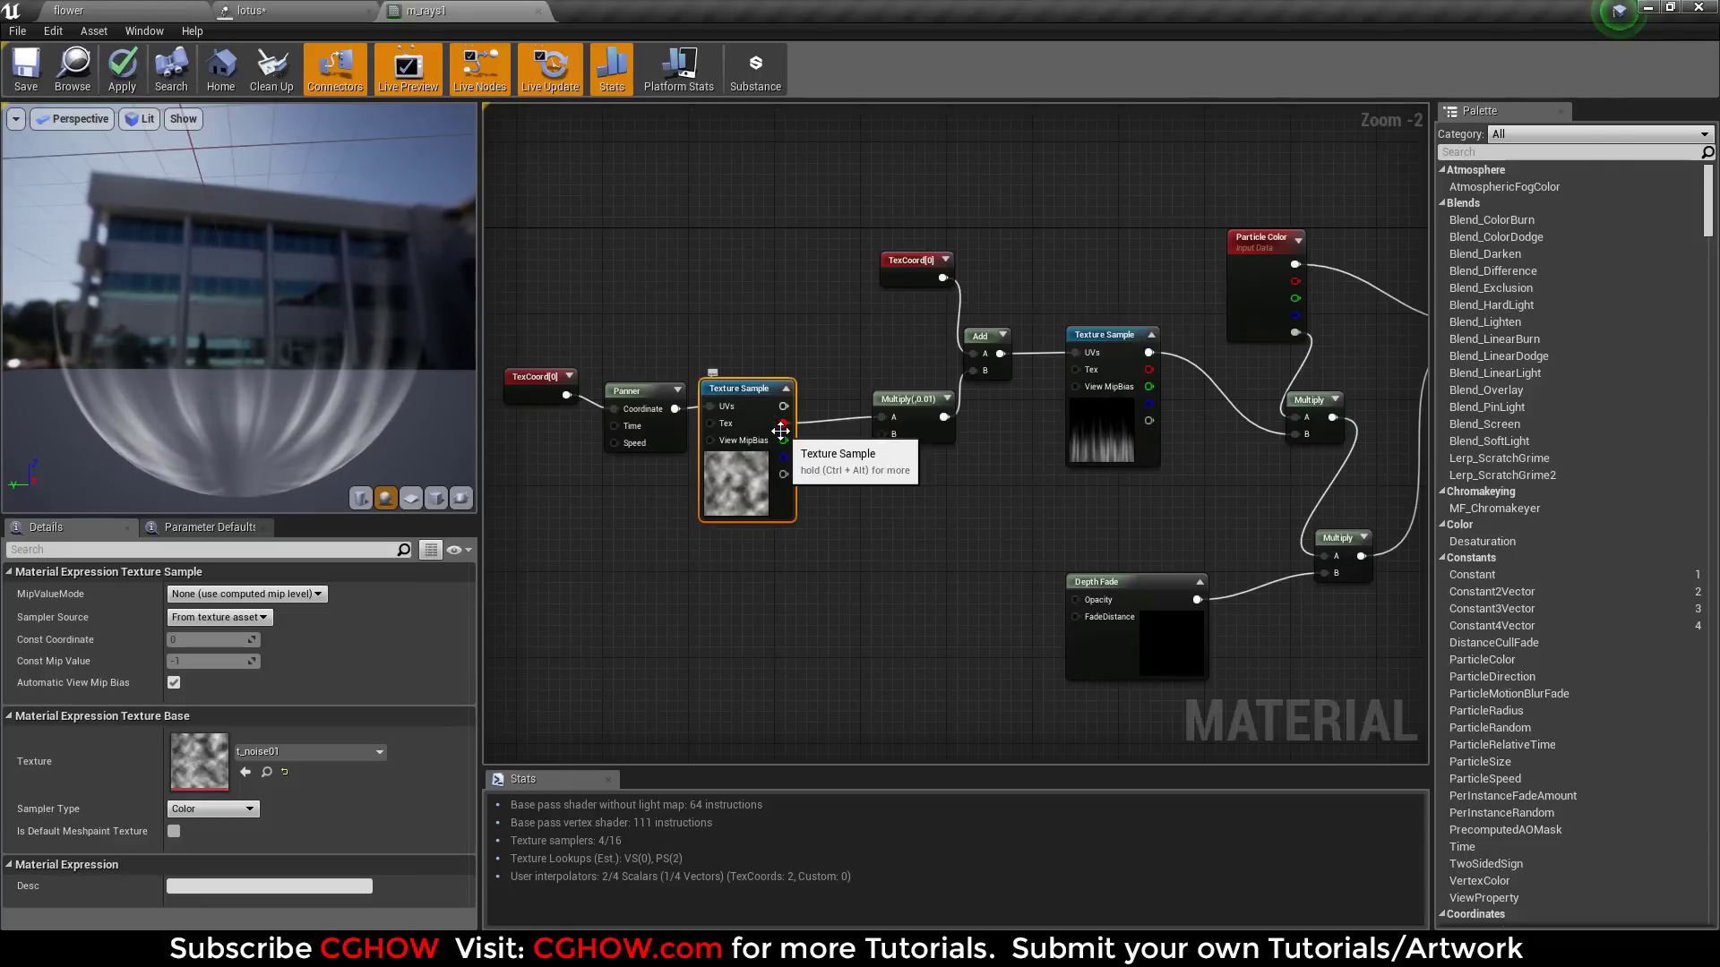
left_click(538, 10)
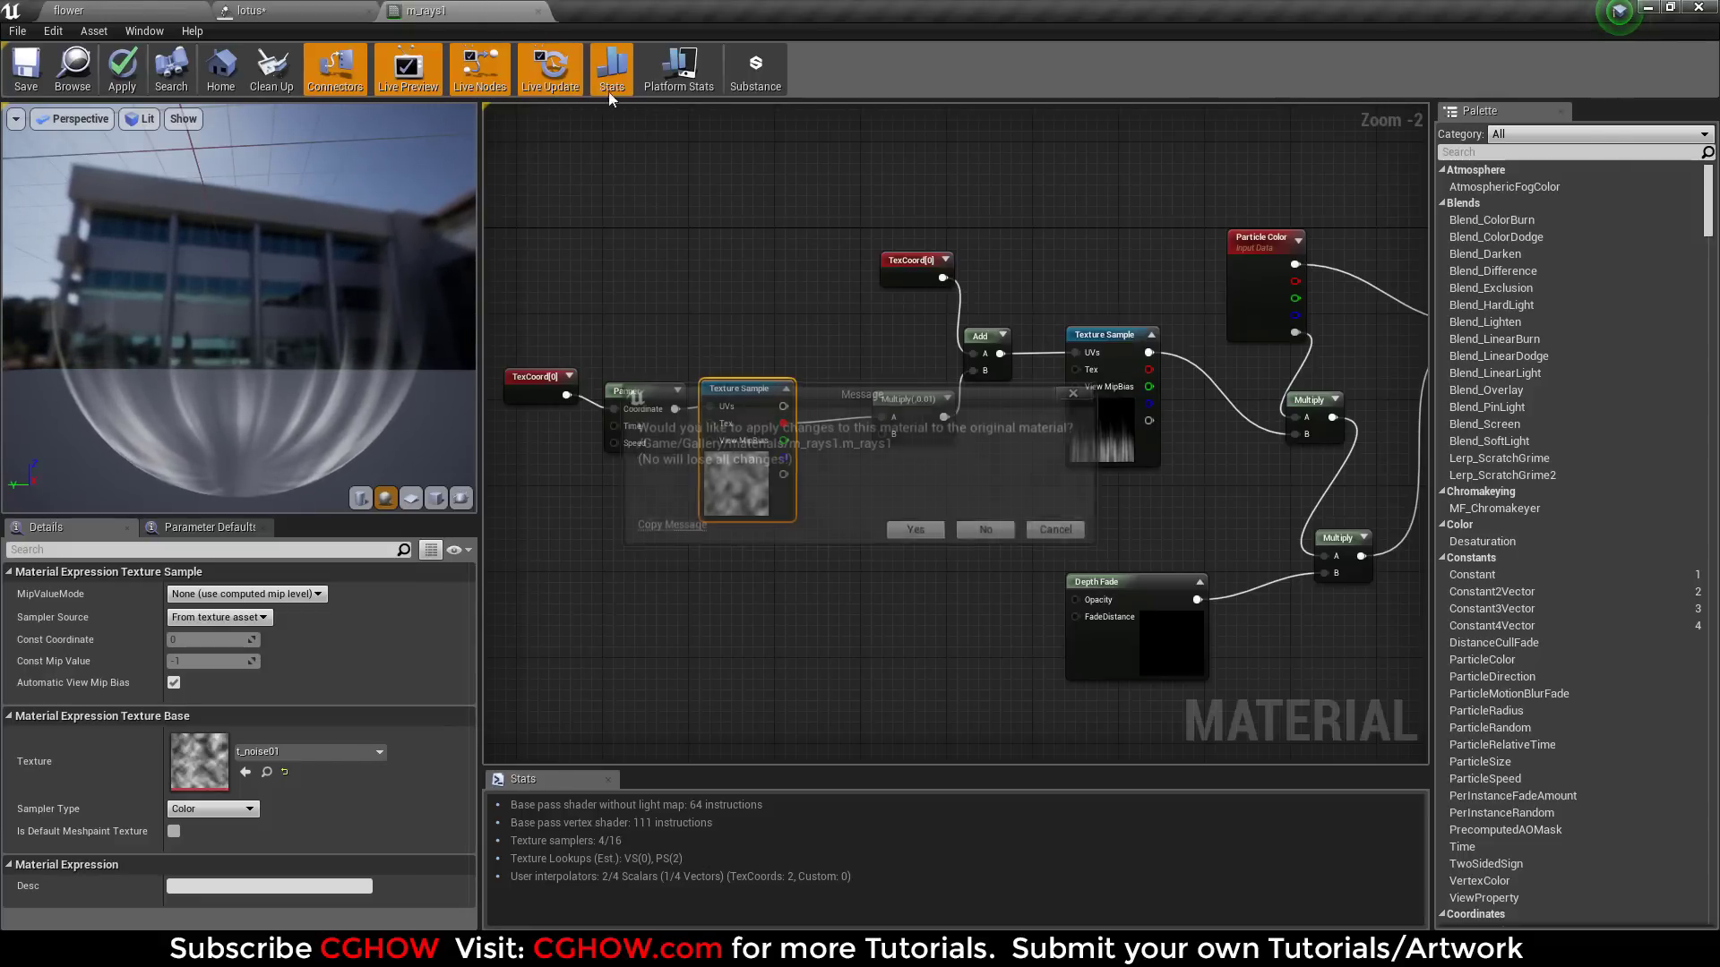
left_click(970, 532)
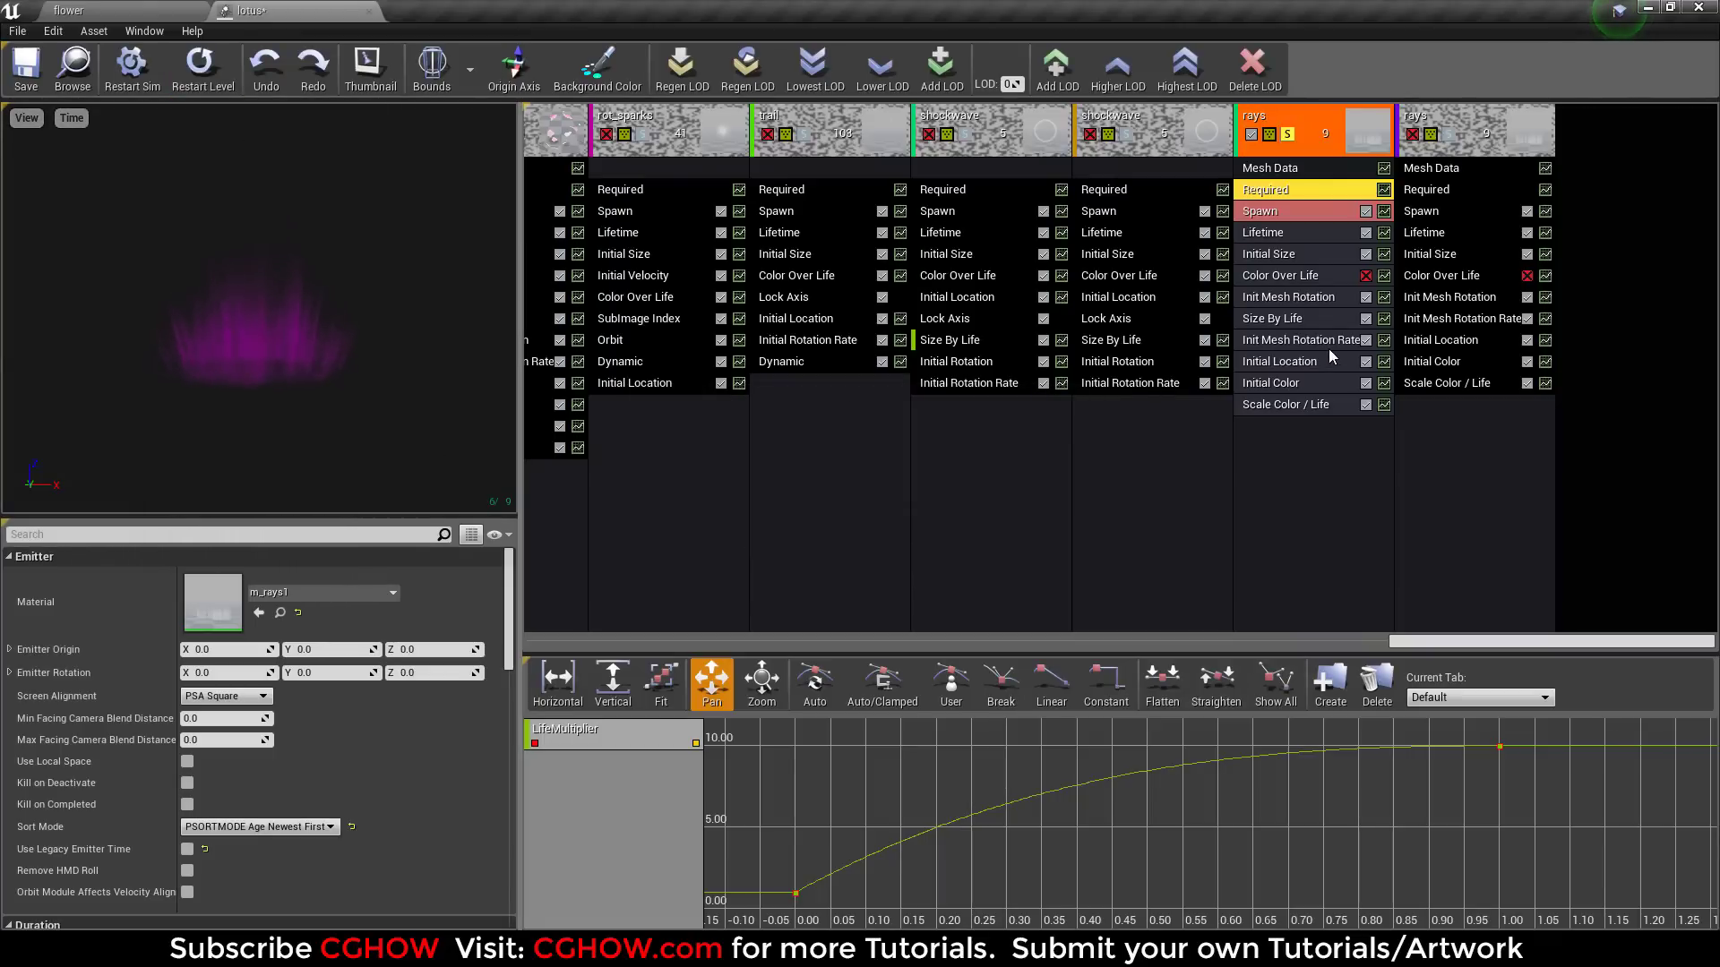
Step: Remove all curves from the curve editor and show only the Size By Life curve
left_click(1304, 320)
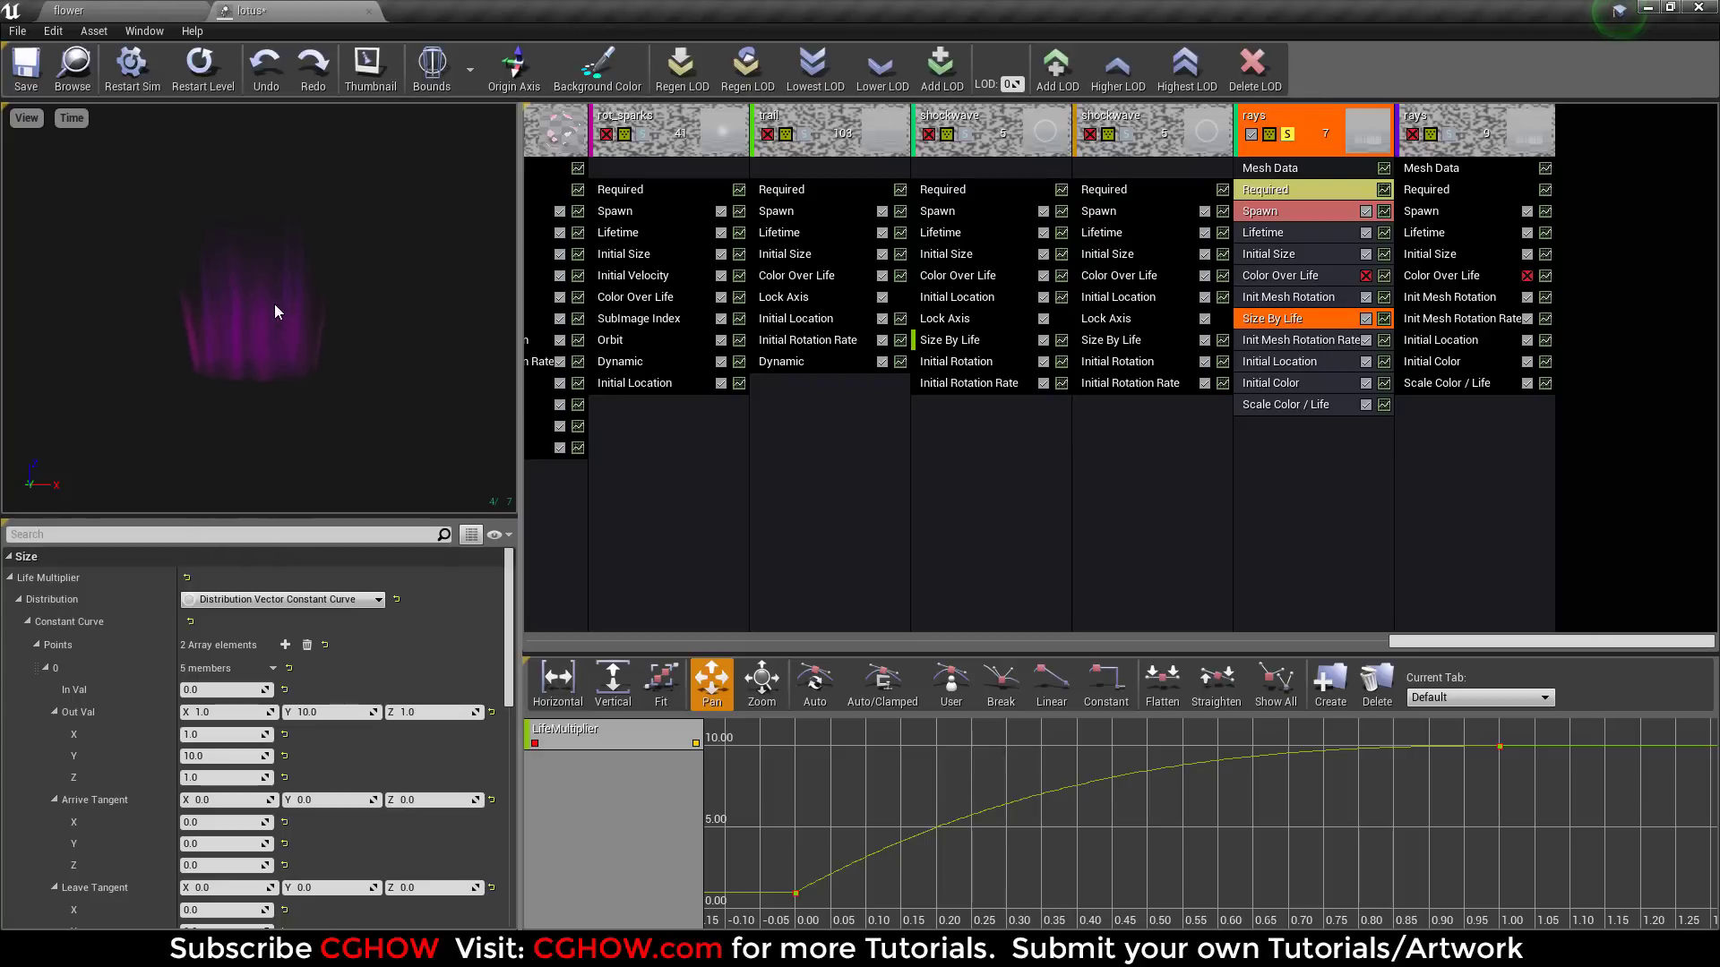
right_click(656, 744)
left_click(703, 768)
left_click(907, 522)
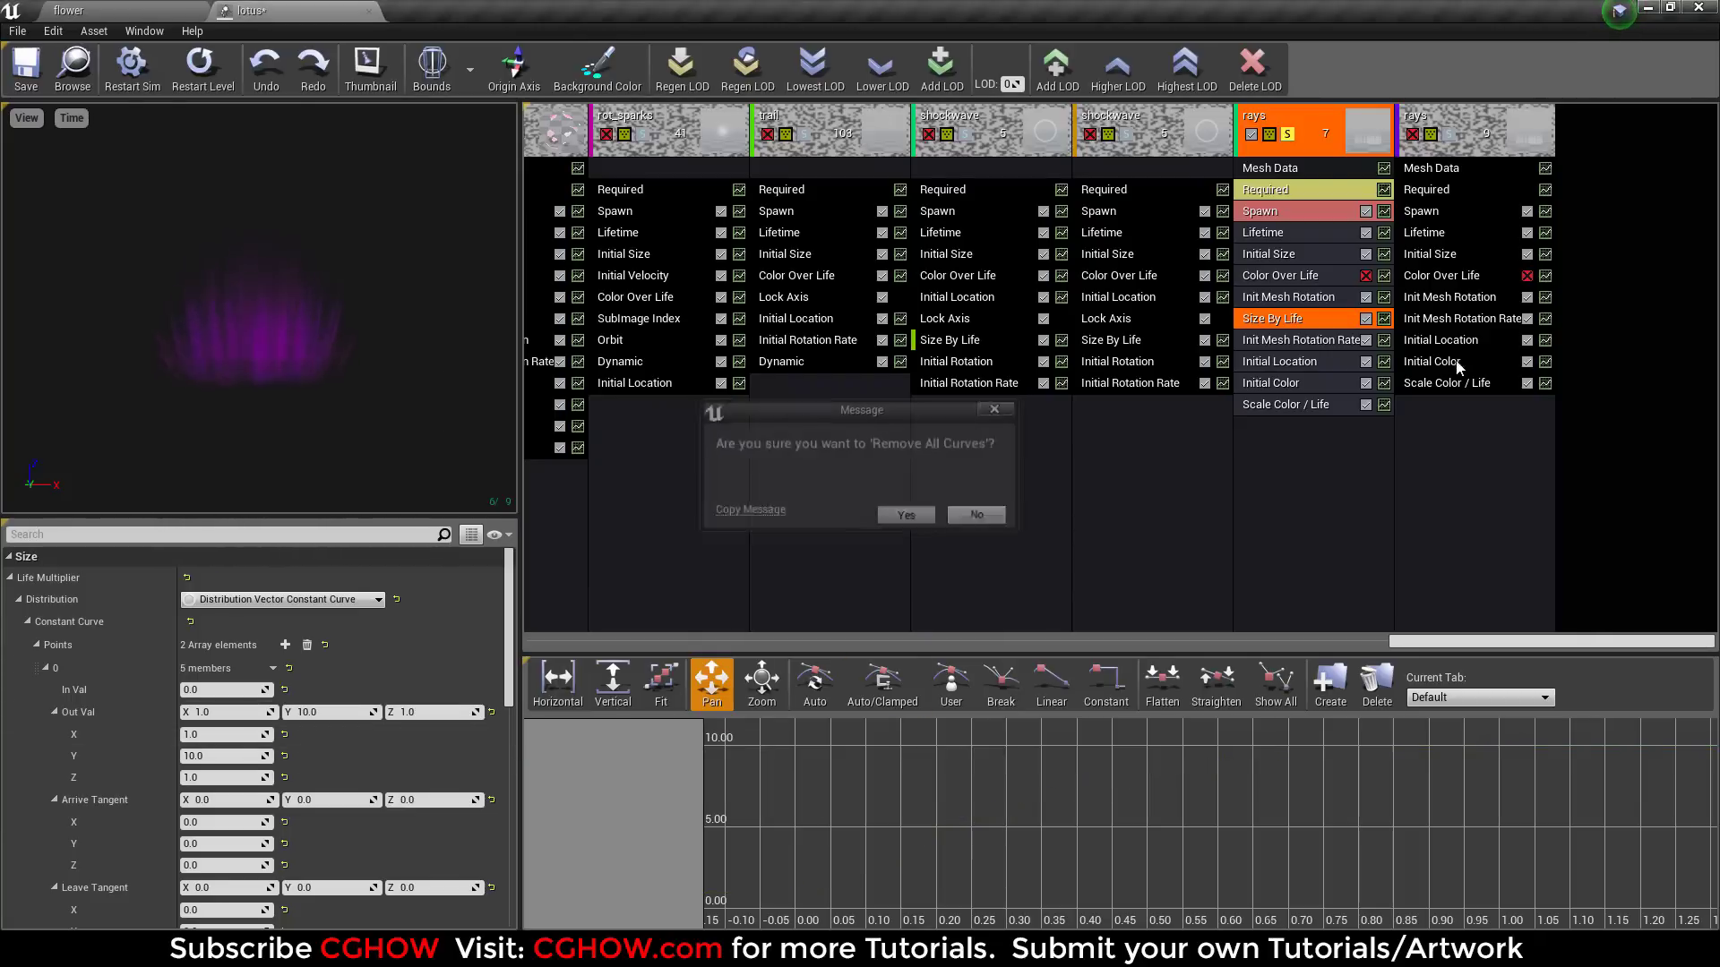
left_click(1386, 320)
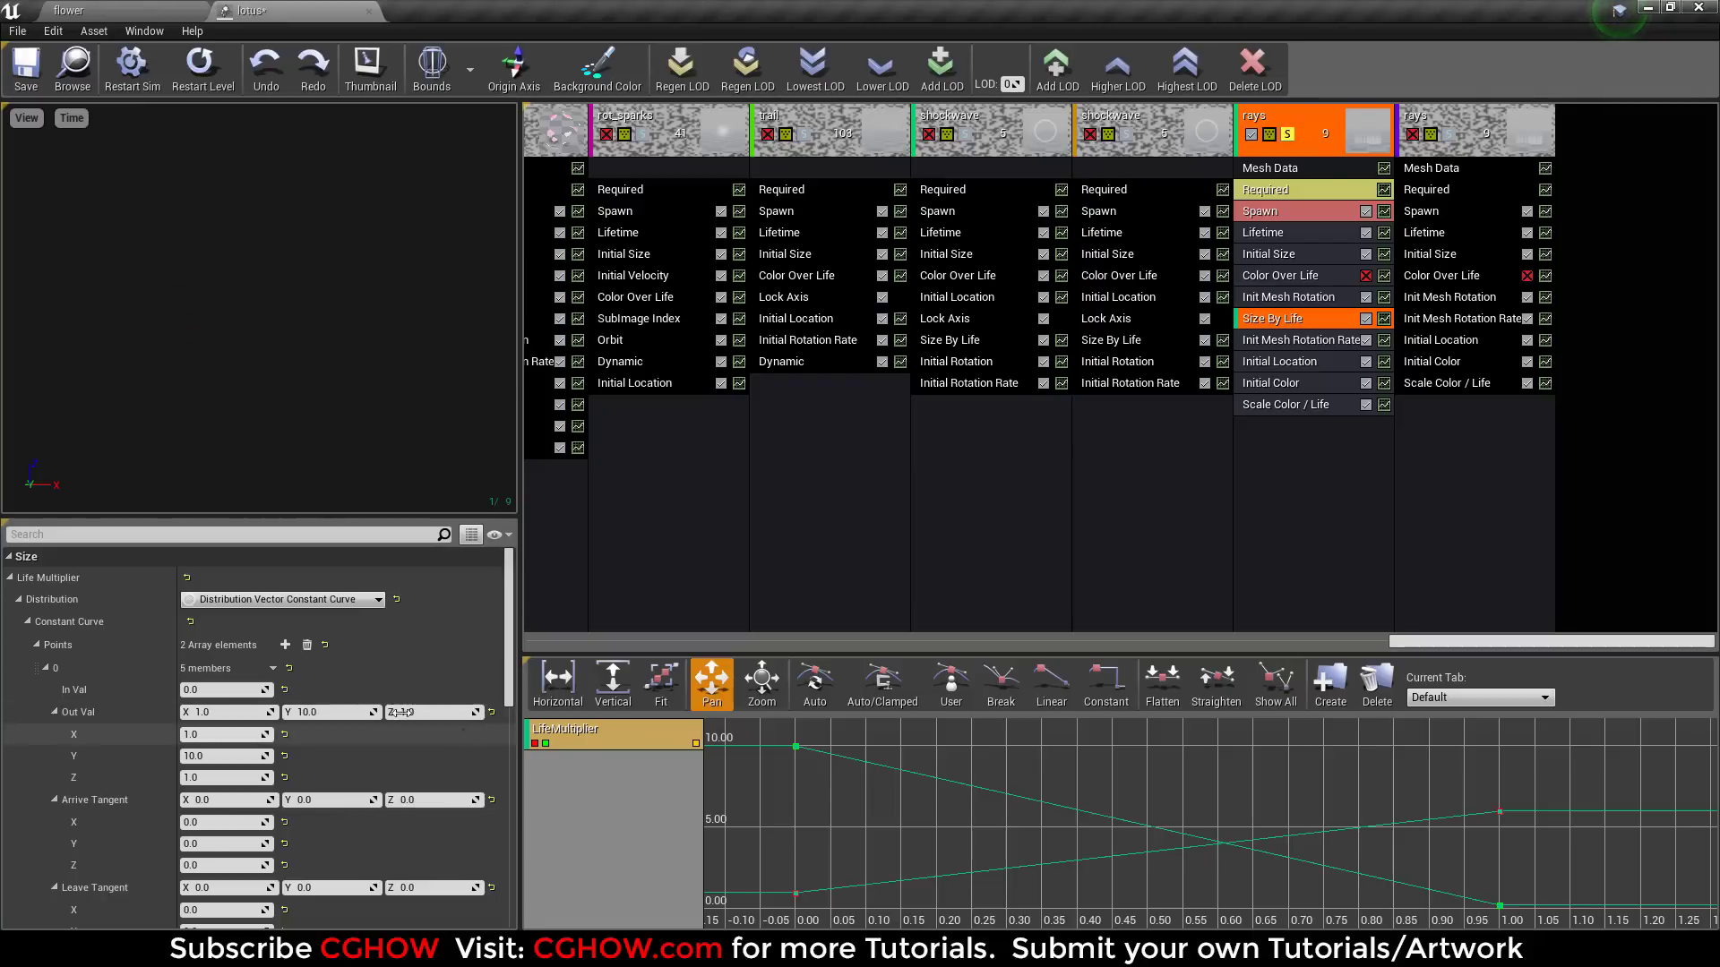
Step: Check the curve falling from 10 to 0.2, replay, and view the Spawn module settings
scroll(401, 712, "down", 5)
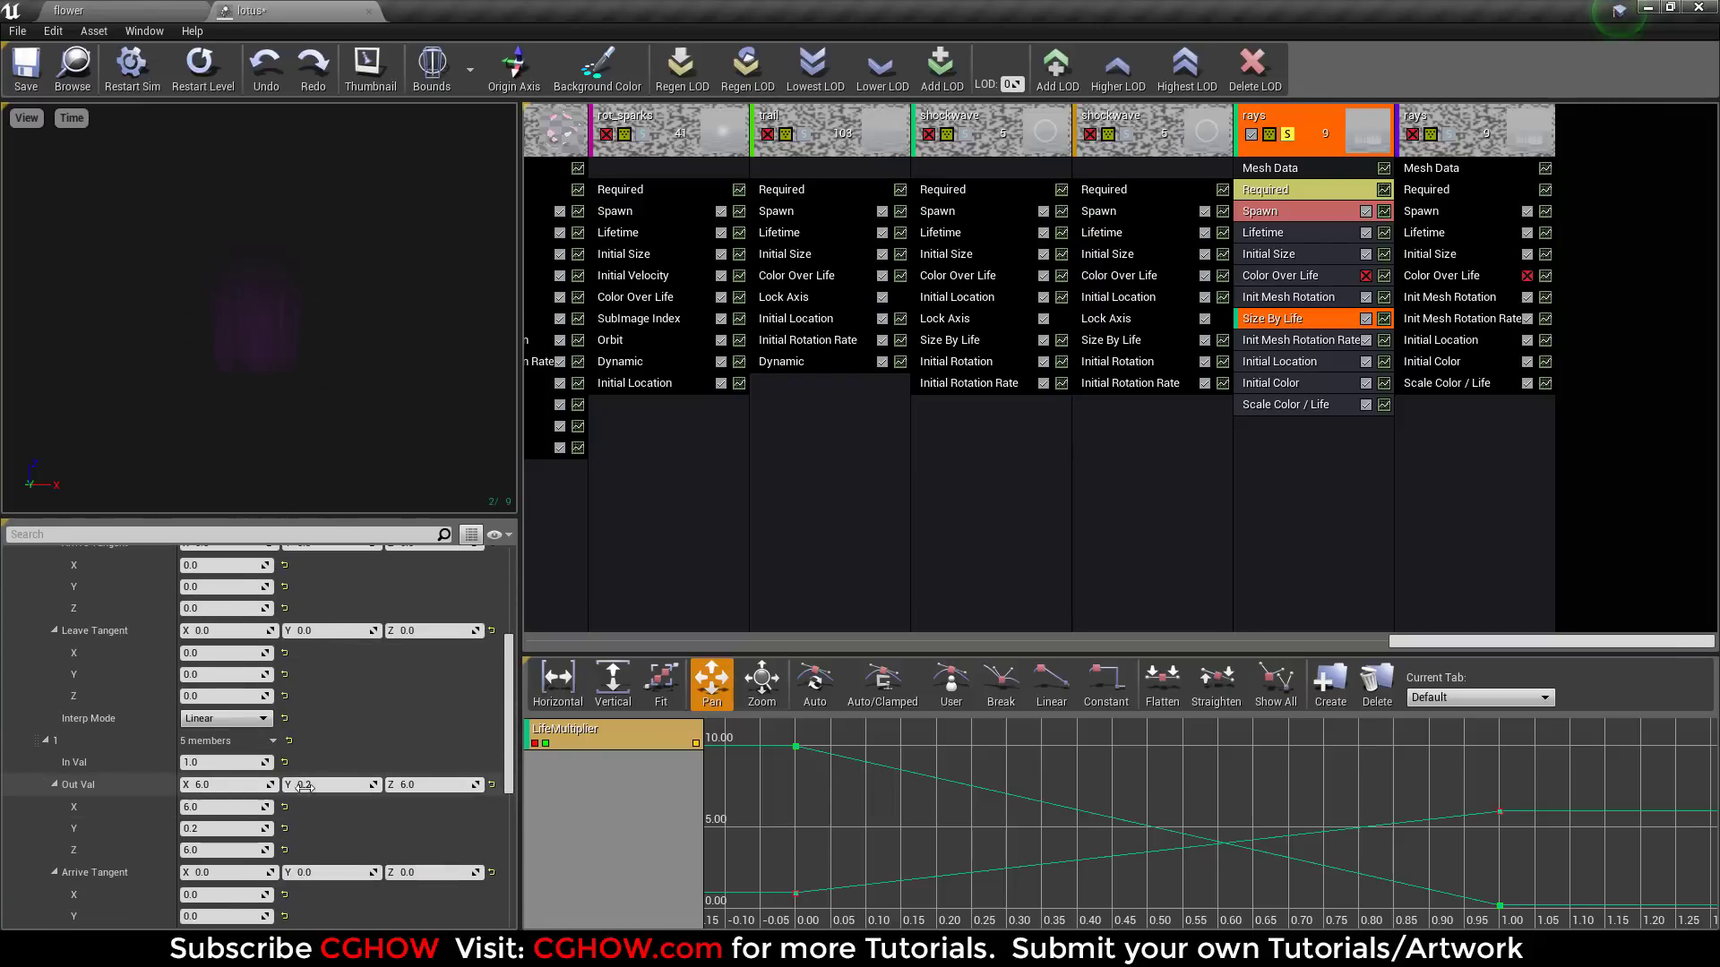
scroll(304, 786, "down", 2)
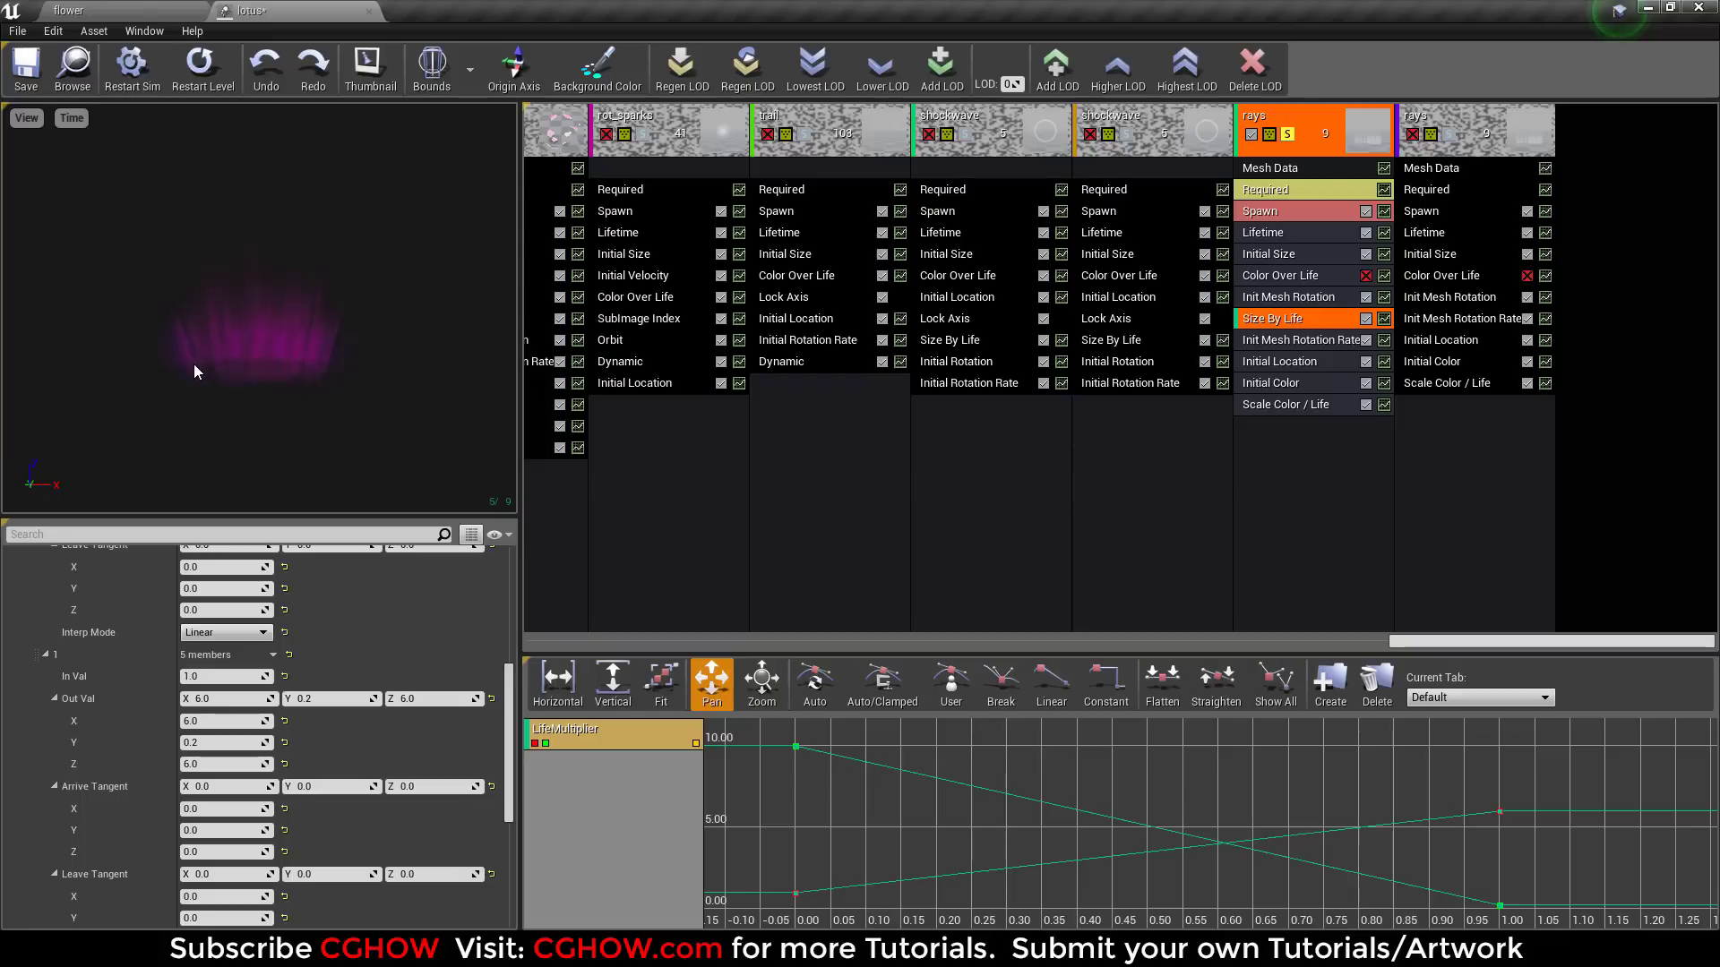
left_click(201, 75)
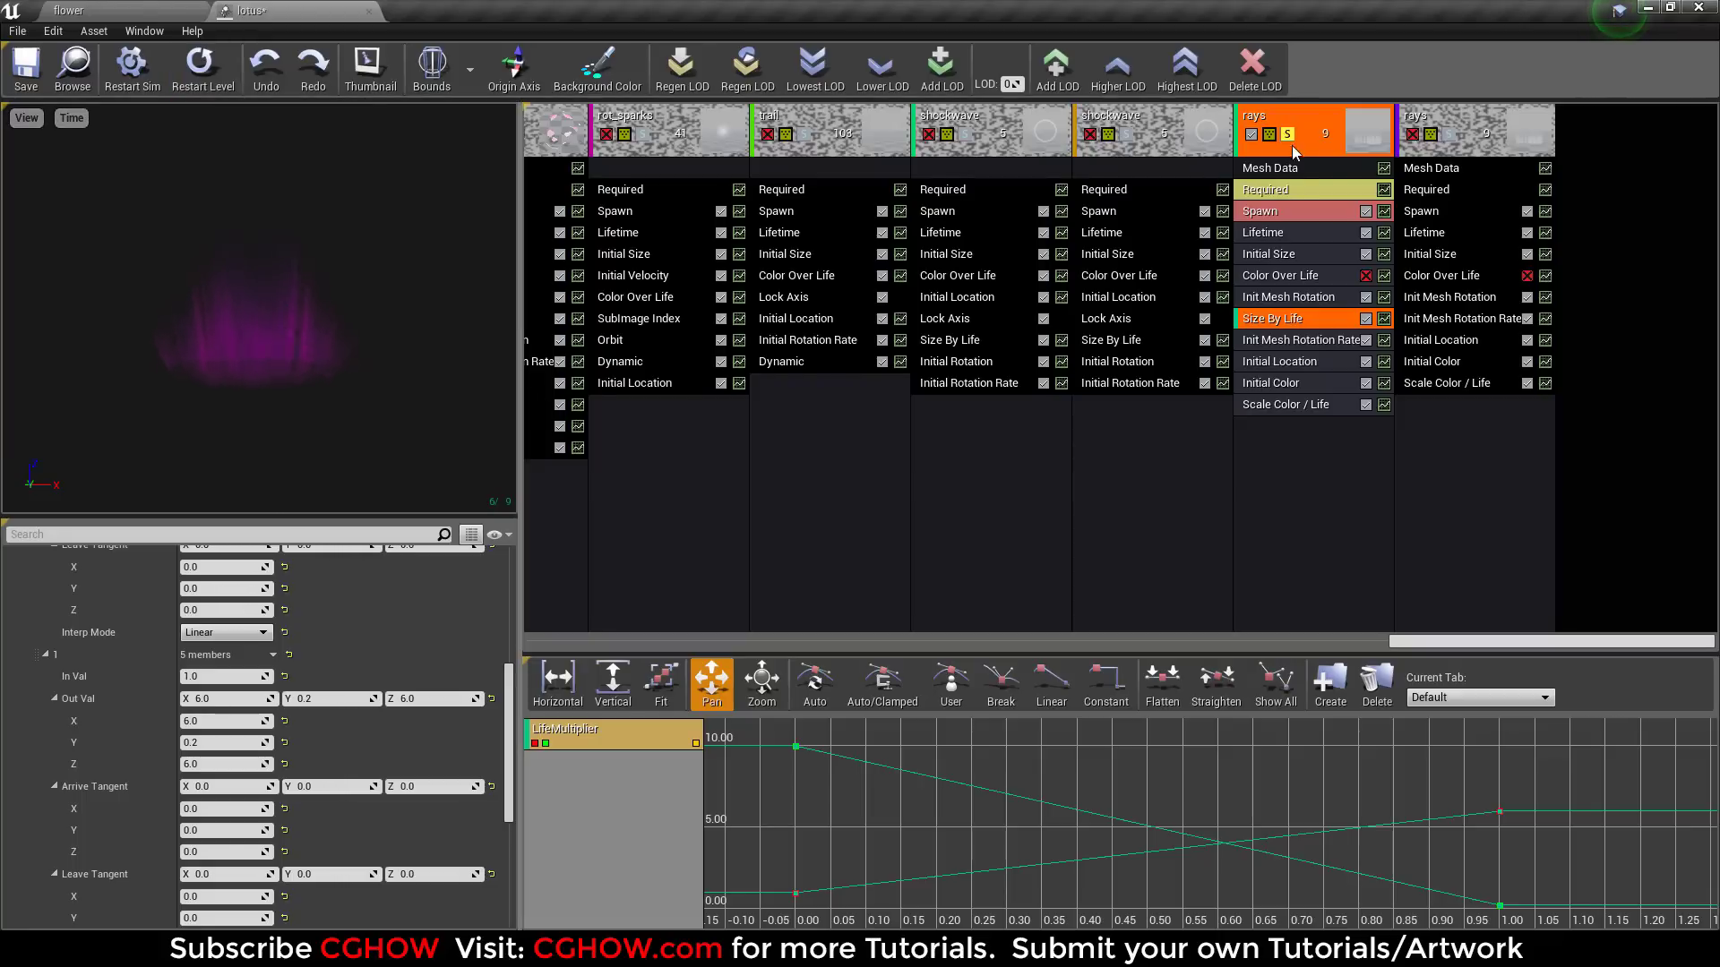
left_click(1294, 209)
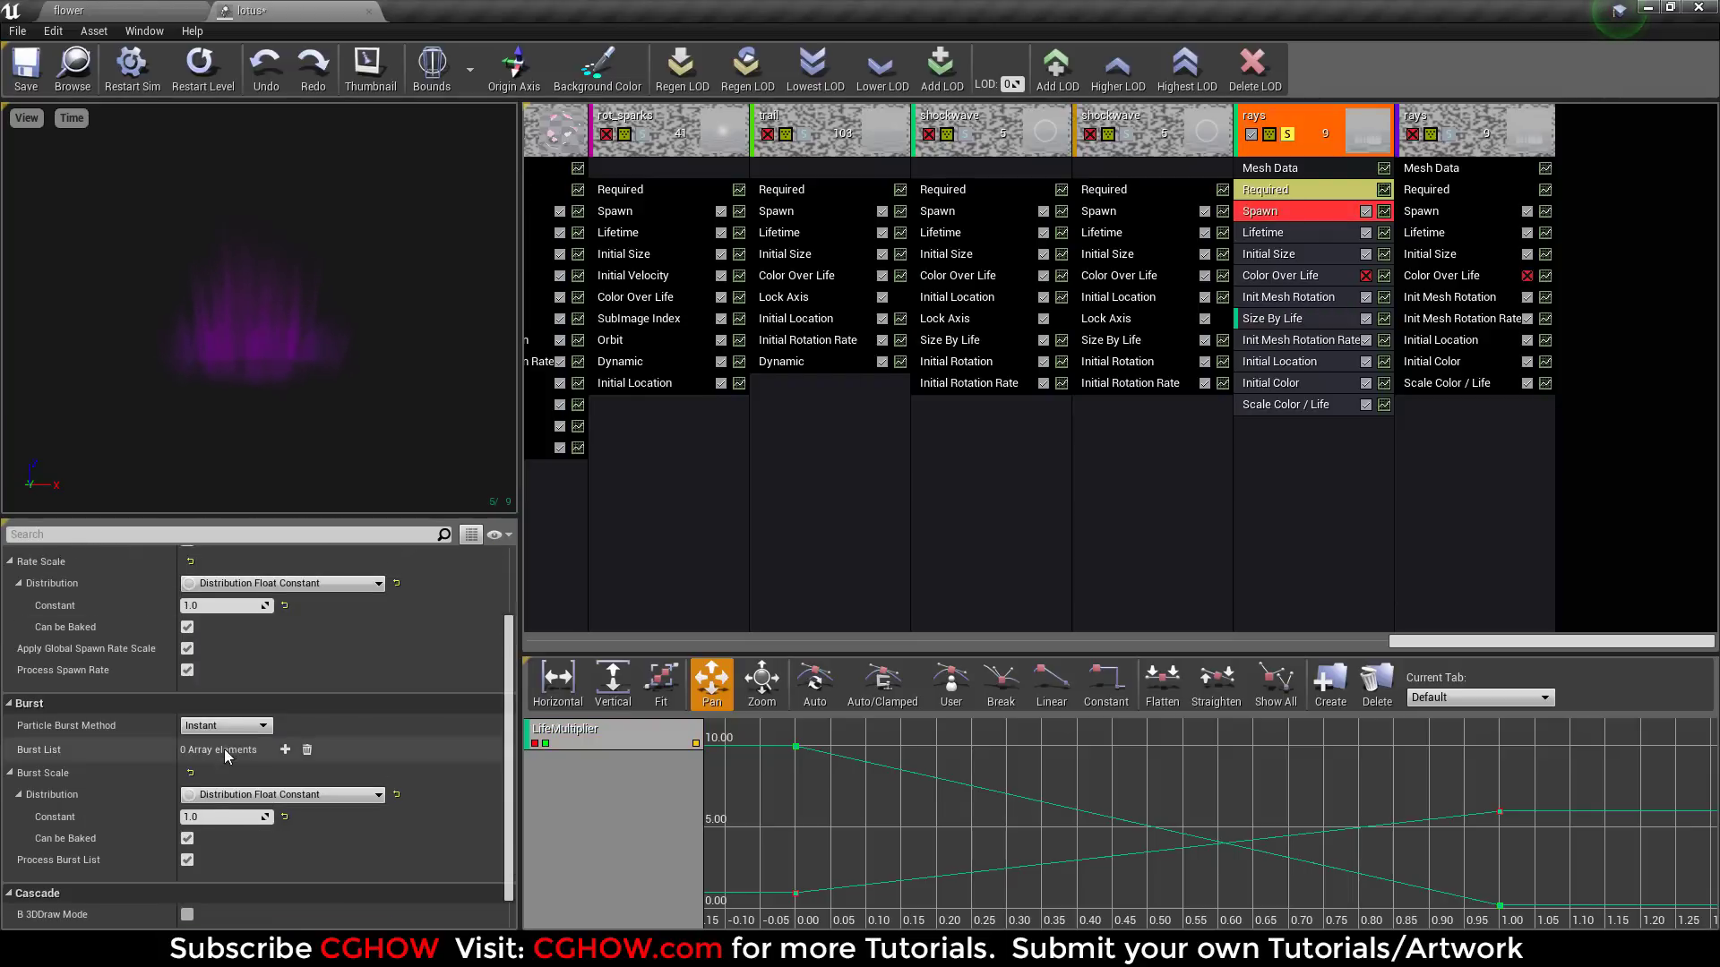
Step: Preview the second rays emitter alone and check its Init Mesh Rotation Rate settings
left_click(1292, 139)
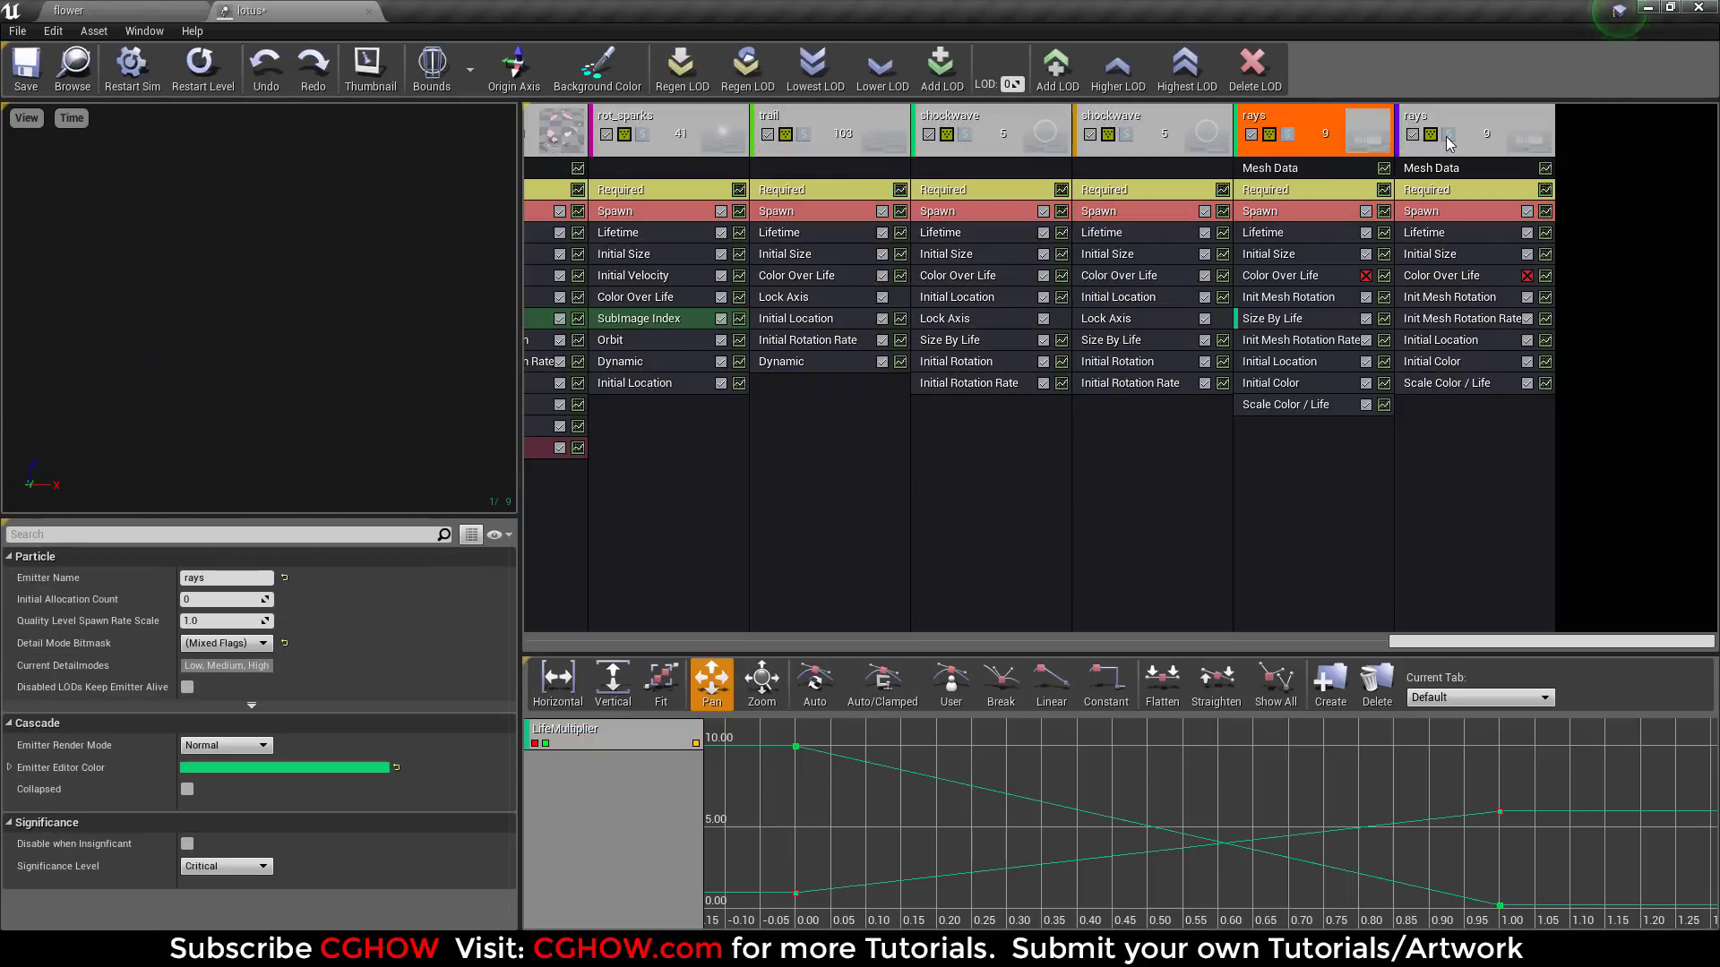
left_click(1452, 136)
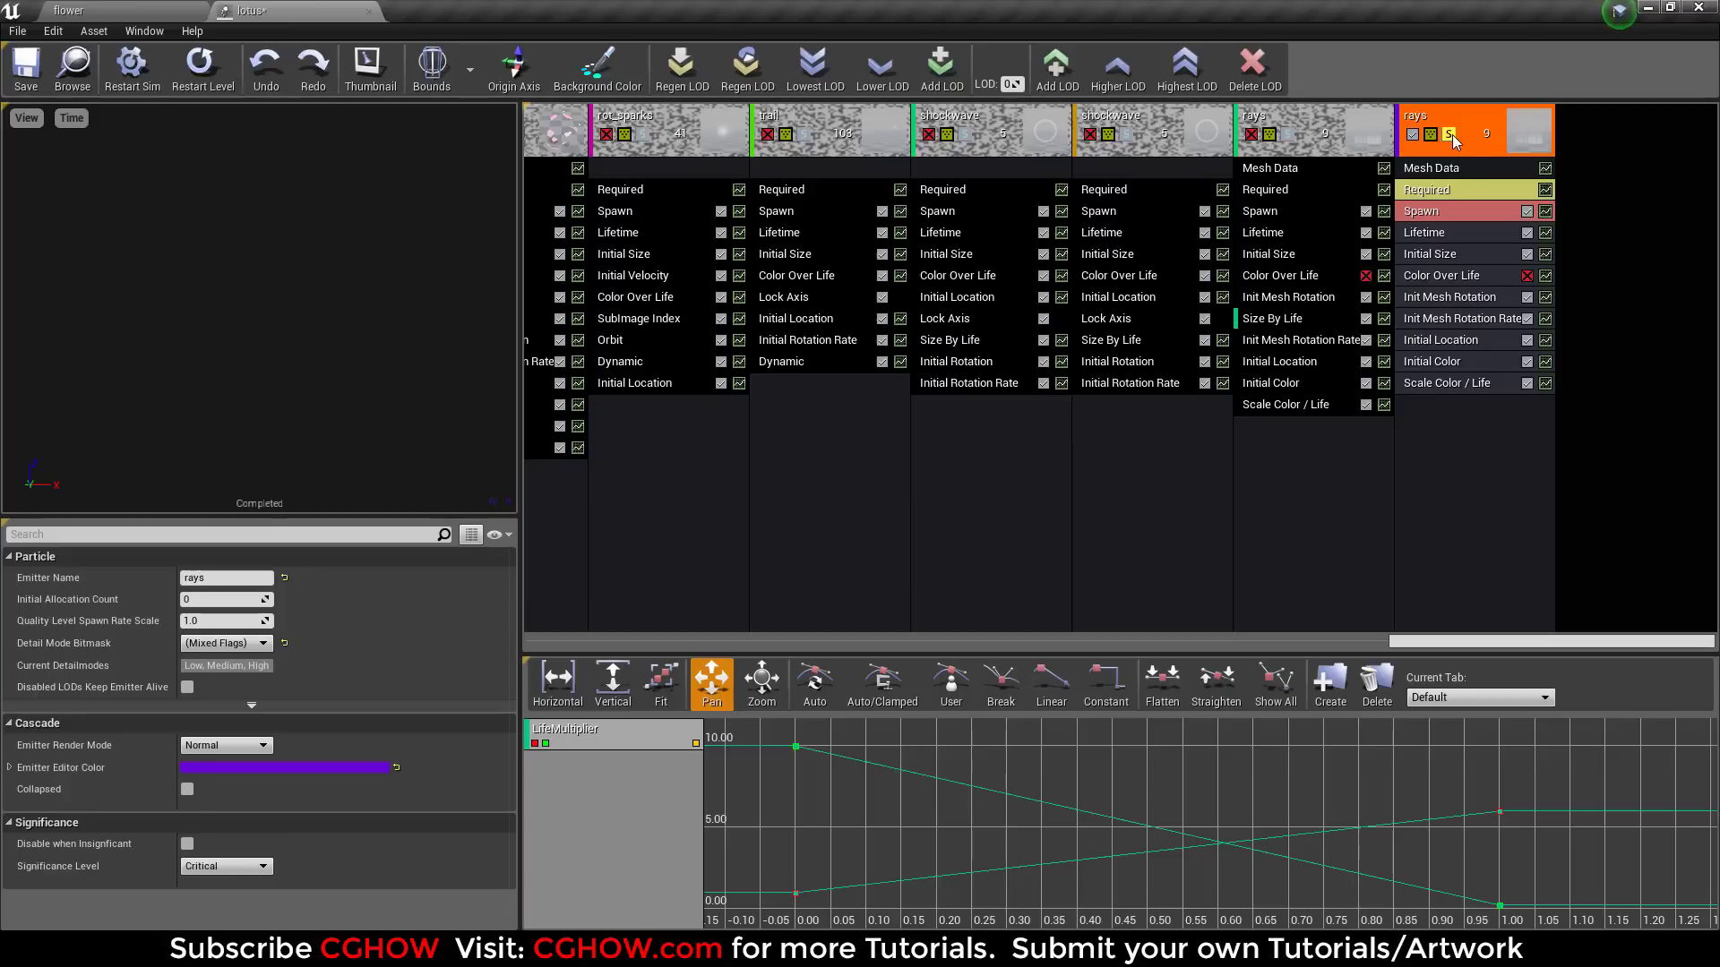
left_click(203, 75)
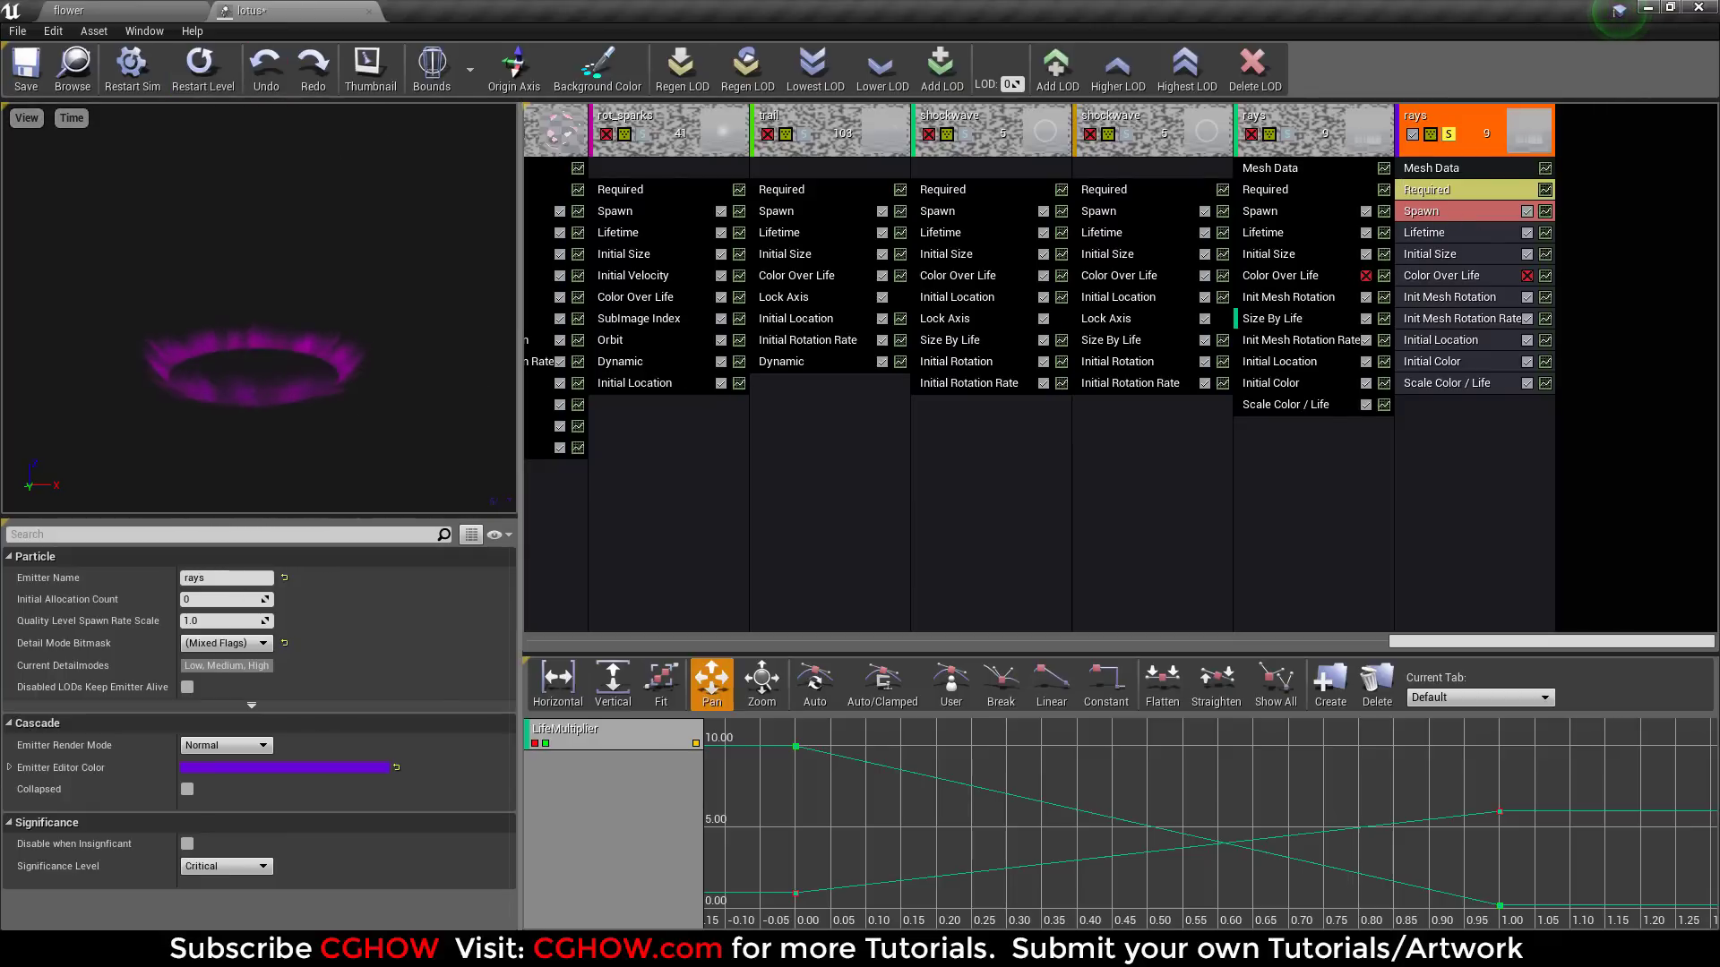
left_click_drag(350, 399, 359, 385)
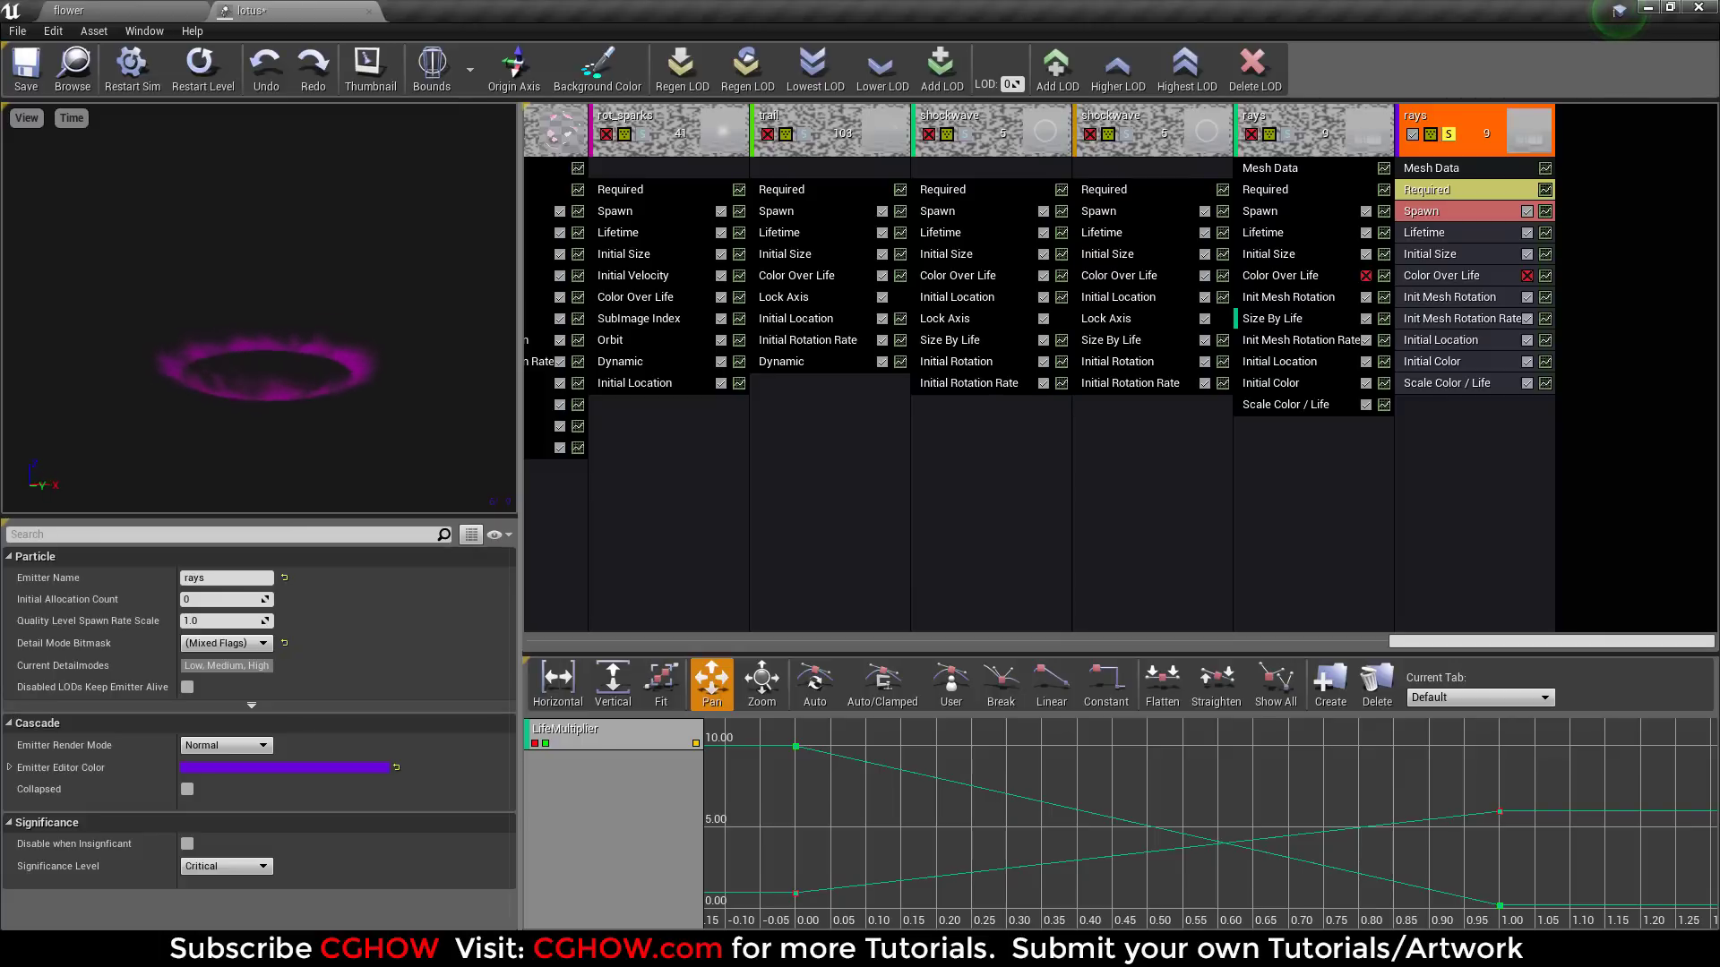
left_click(1462, 321)
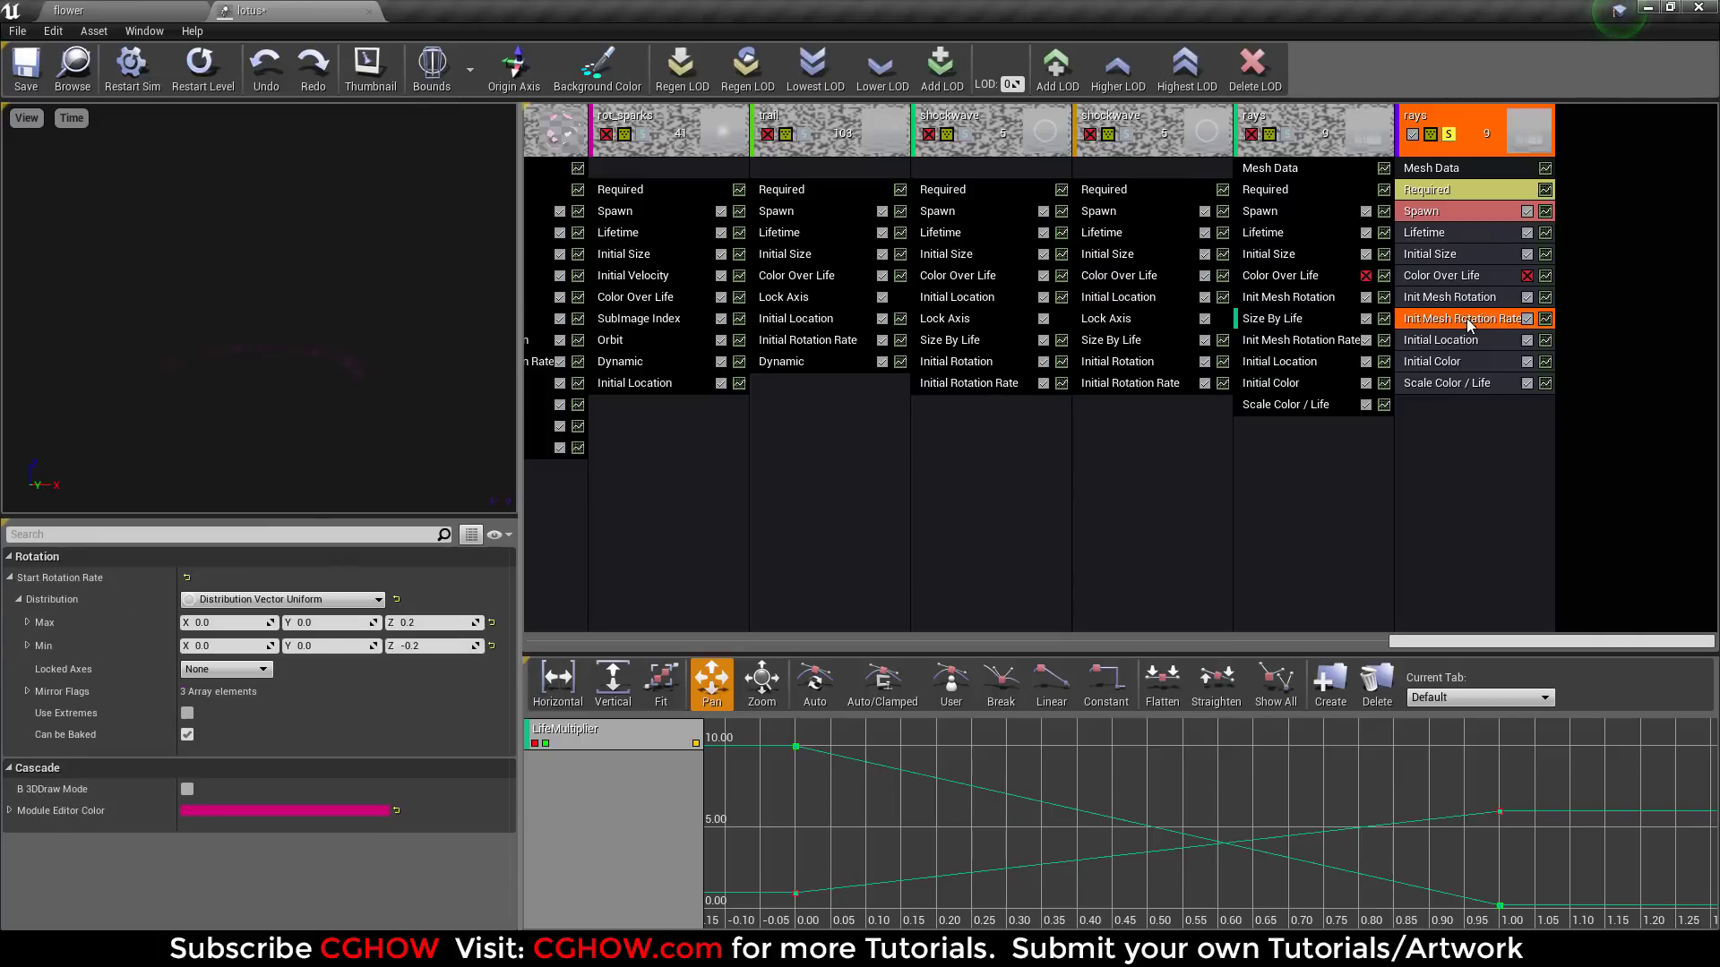
Step: Turn Solo off to replay the full lotus and float the Cascade editor over the level
left_click(1449, 134)
left_click(200, 66)
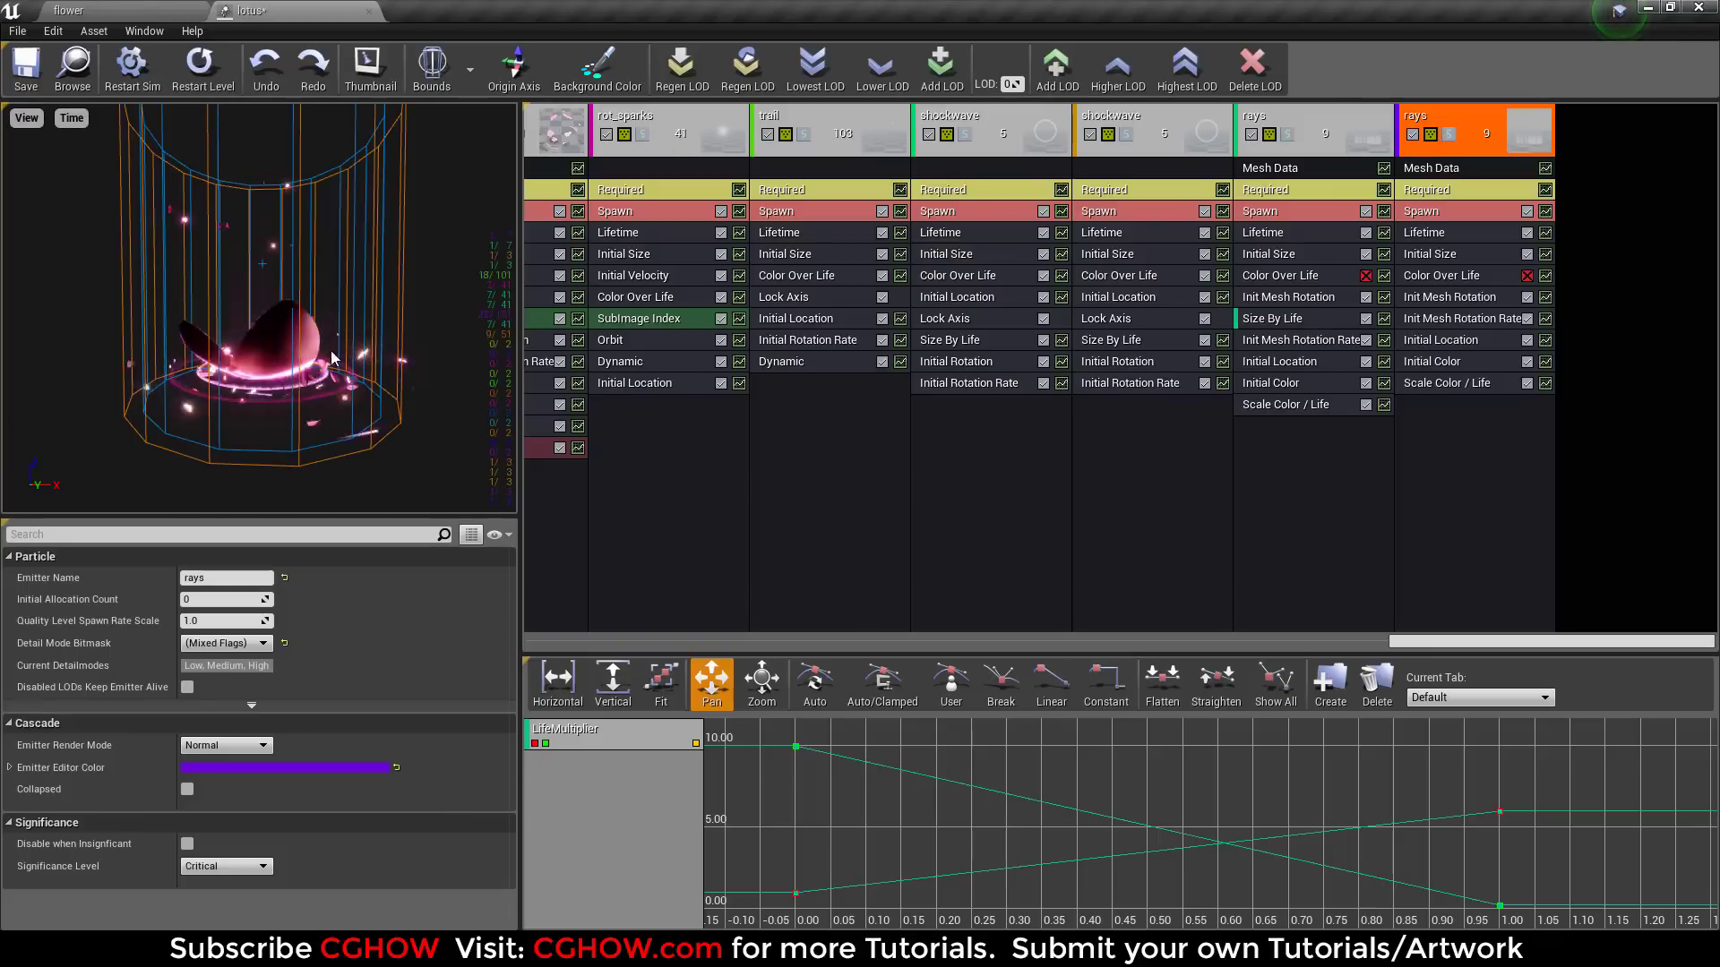
left_click_drag(331, 359, 335, 385)
left_click_drag(271, 13, 184, 506)
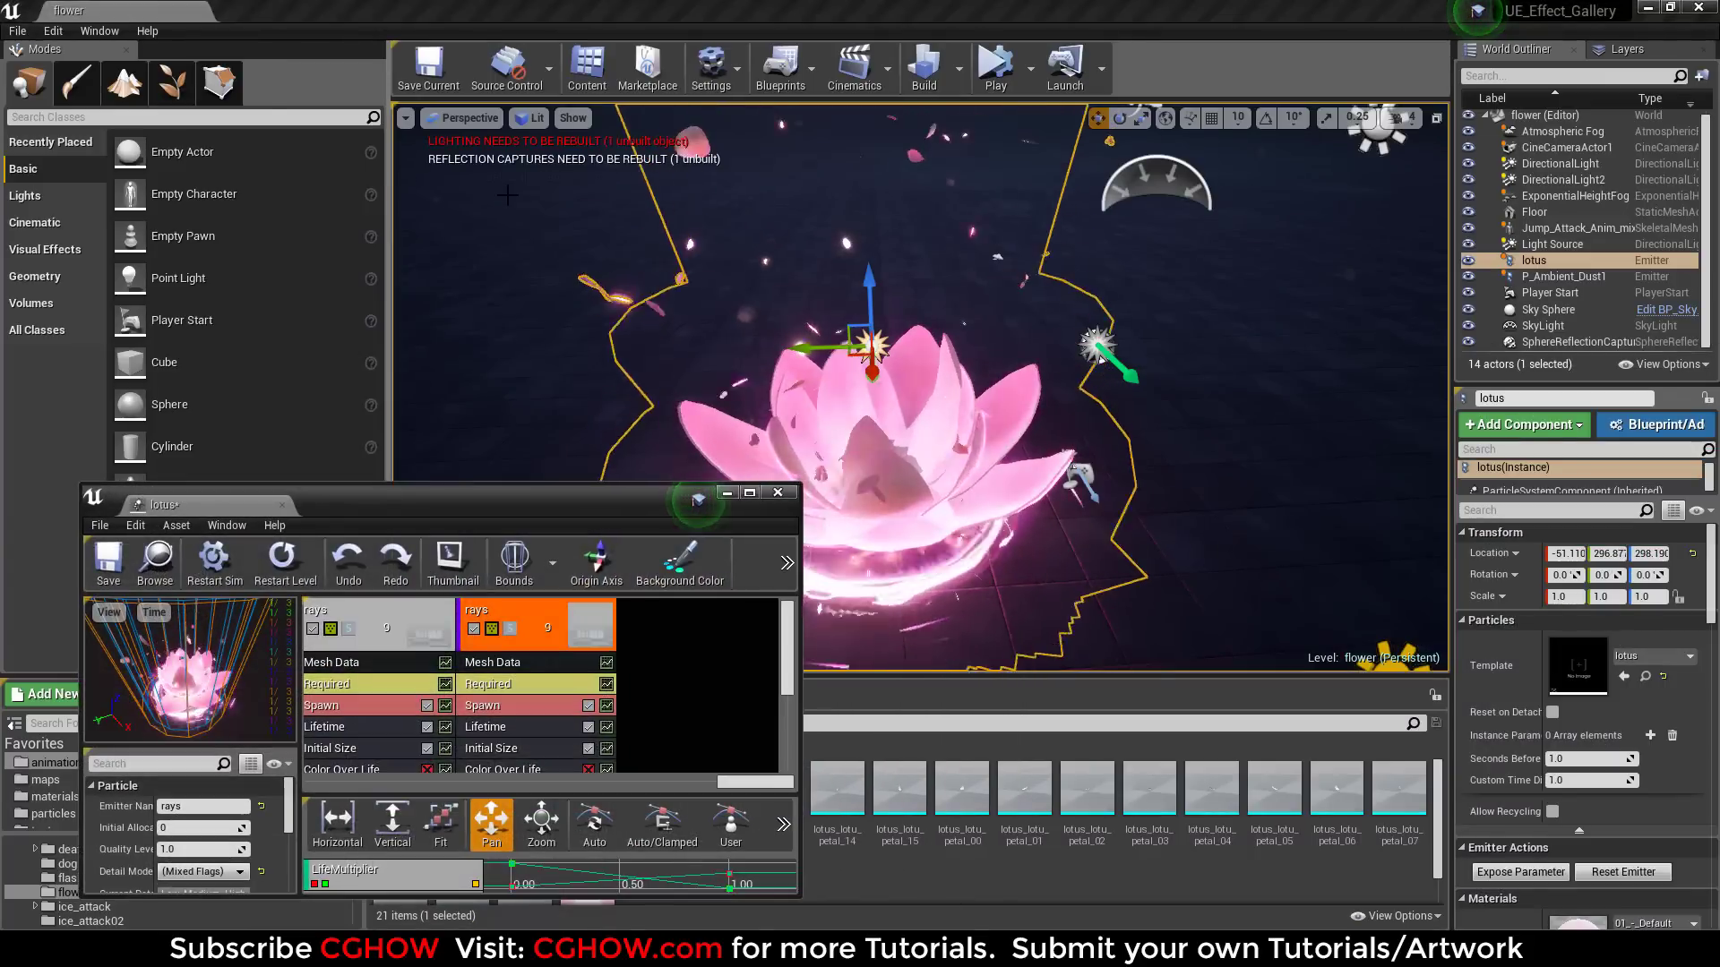
Step: Put the level viewport in game view and resize the floating Cascade window into a bottom strip
left_click(508, 196)
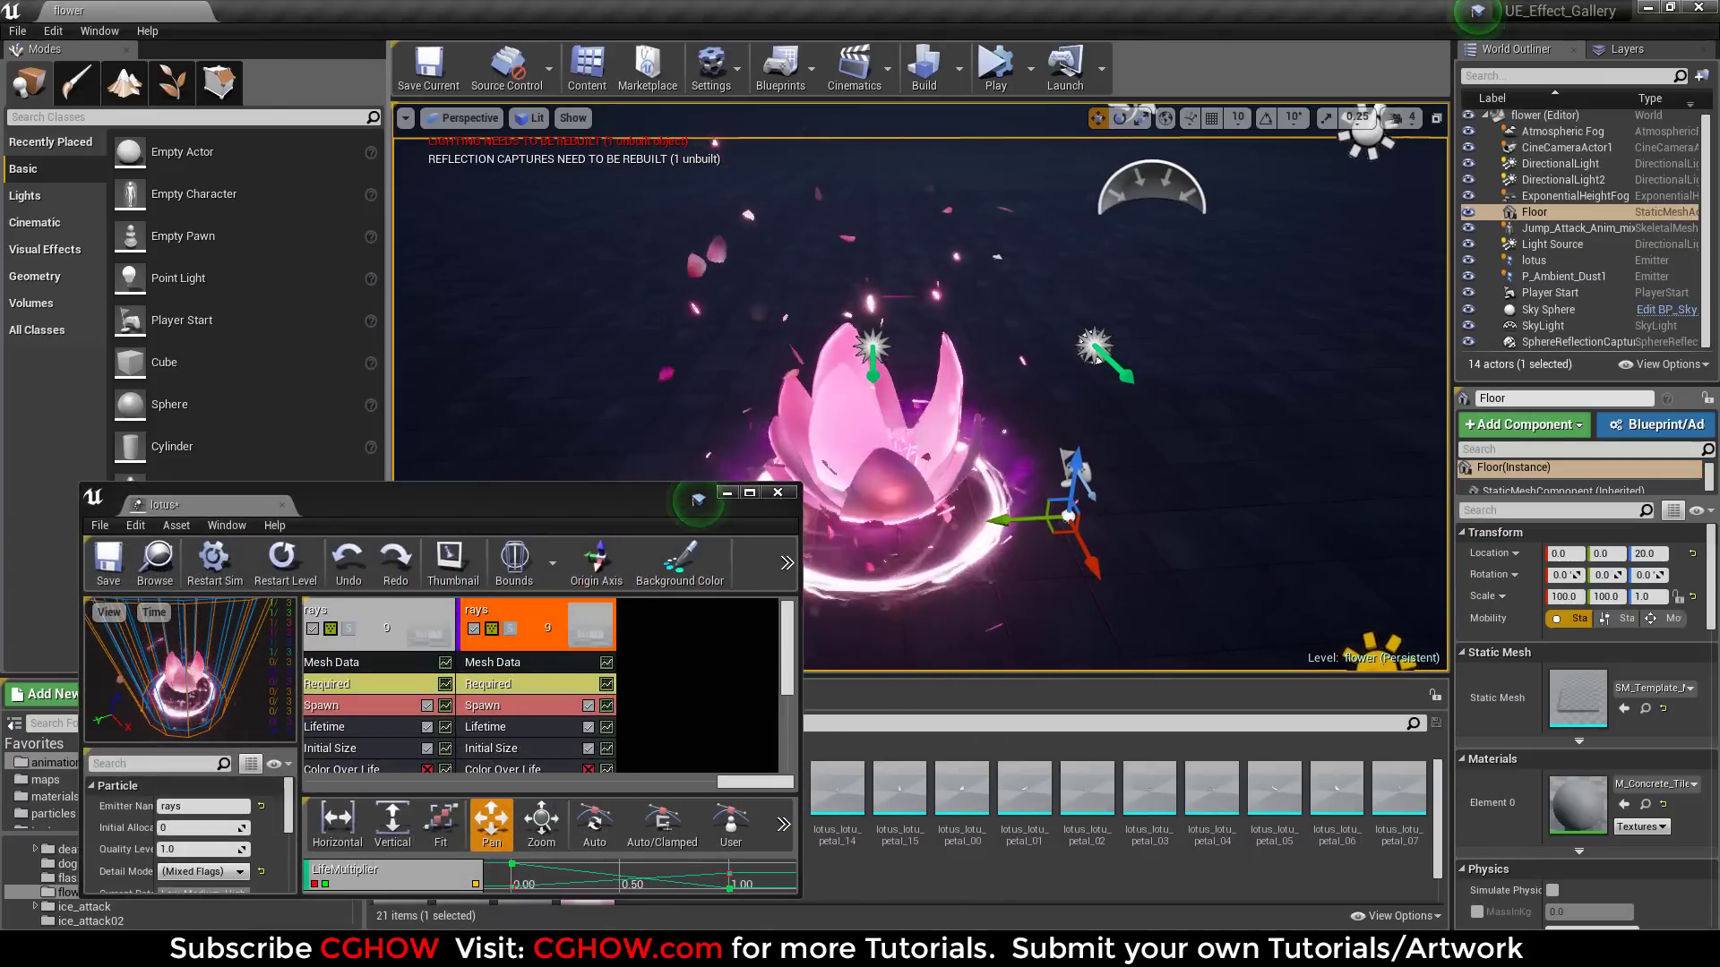
key("g")
left_click_drag(800, 694, 1667, 694)
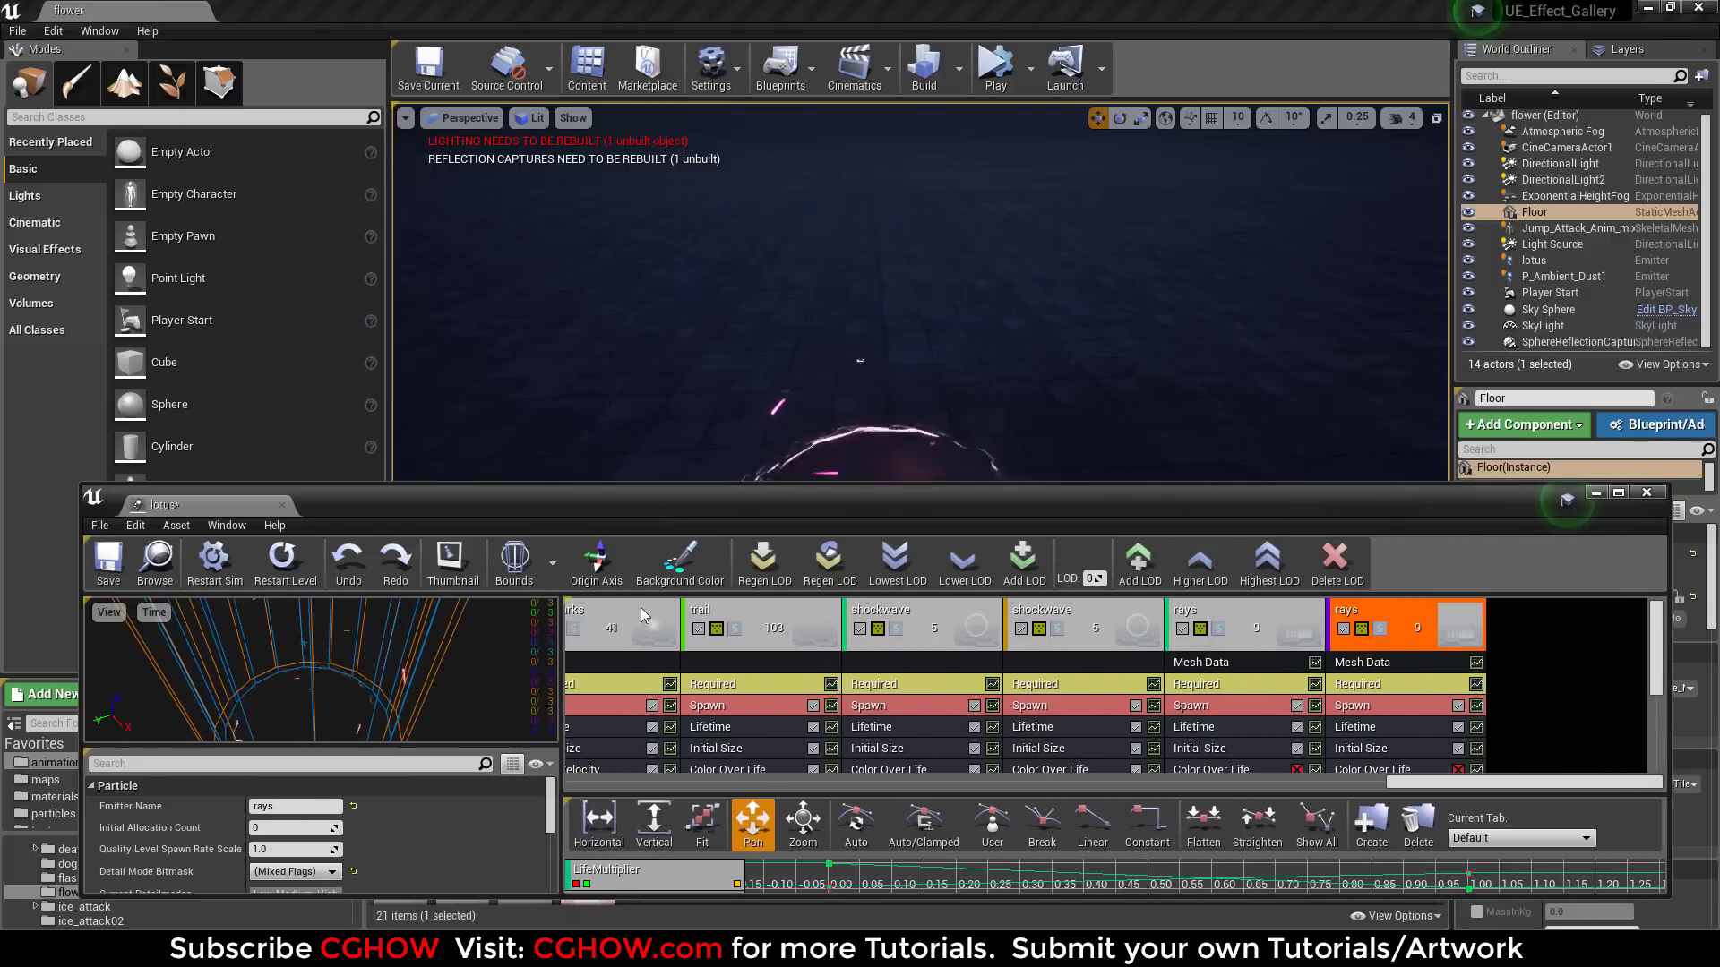
left_click_drag(385, 516, 326, 541)
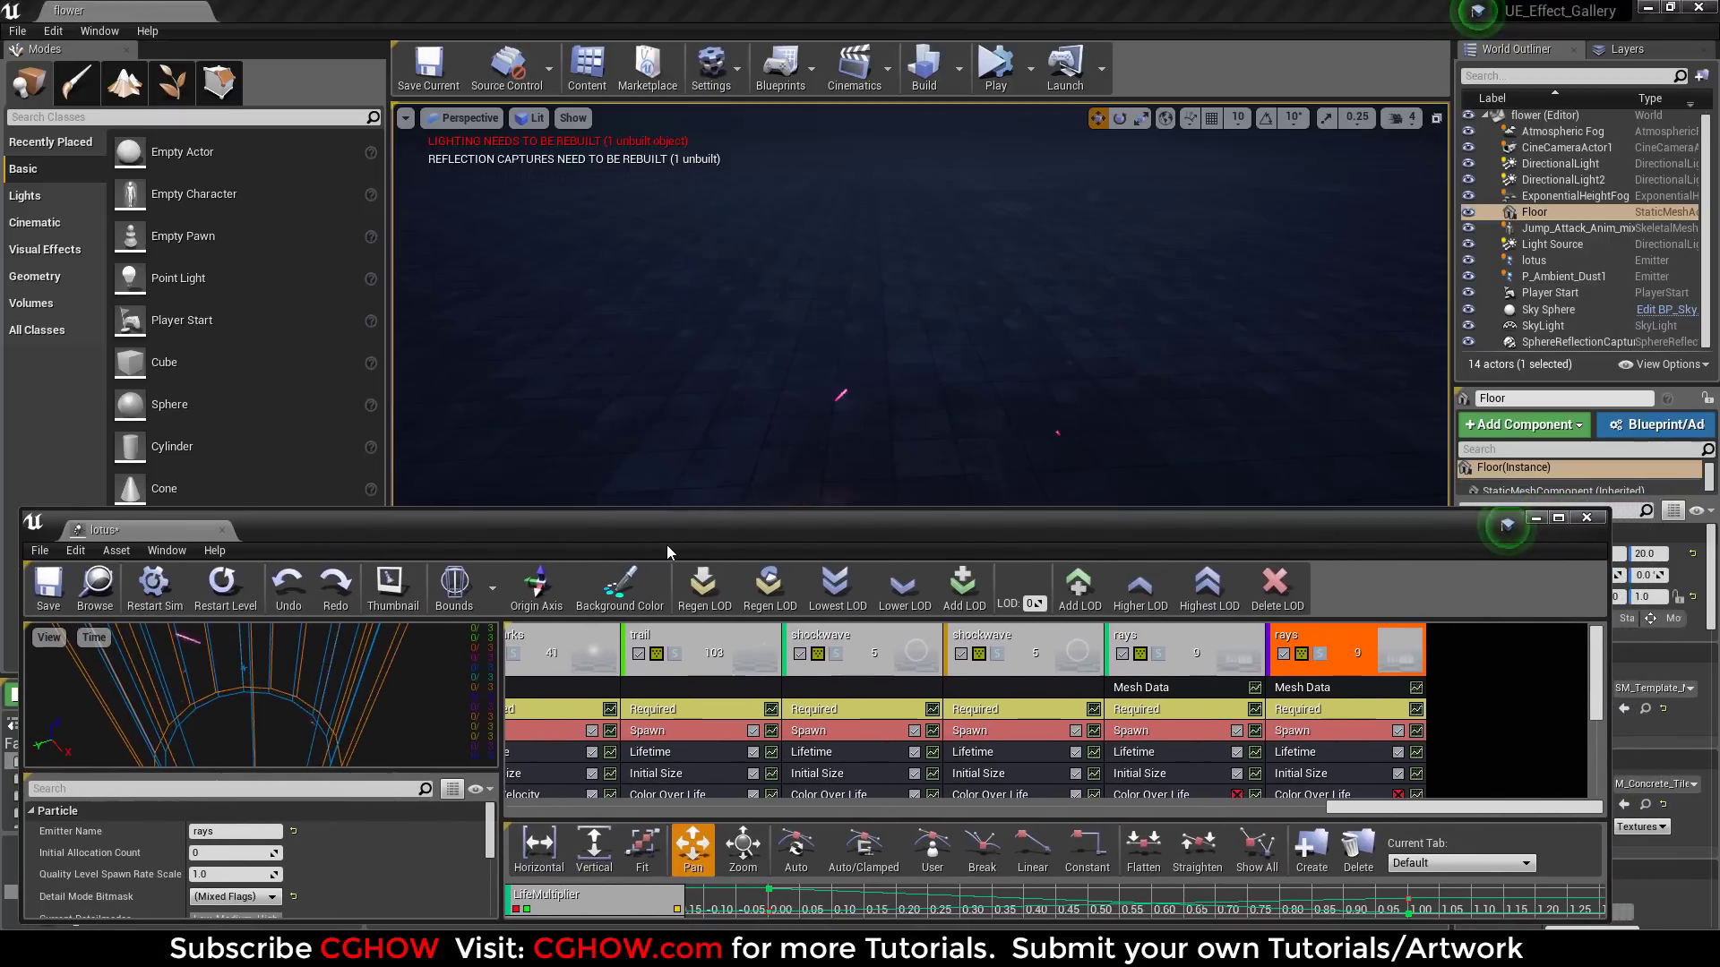
left_click_drag(681, 509, 703, 676)
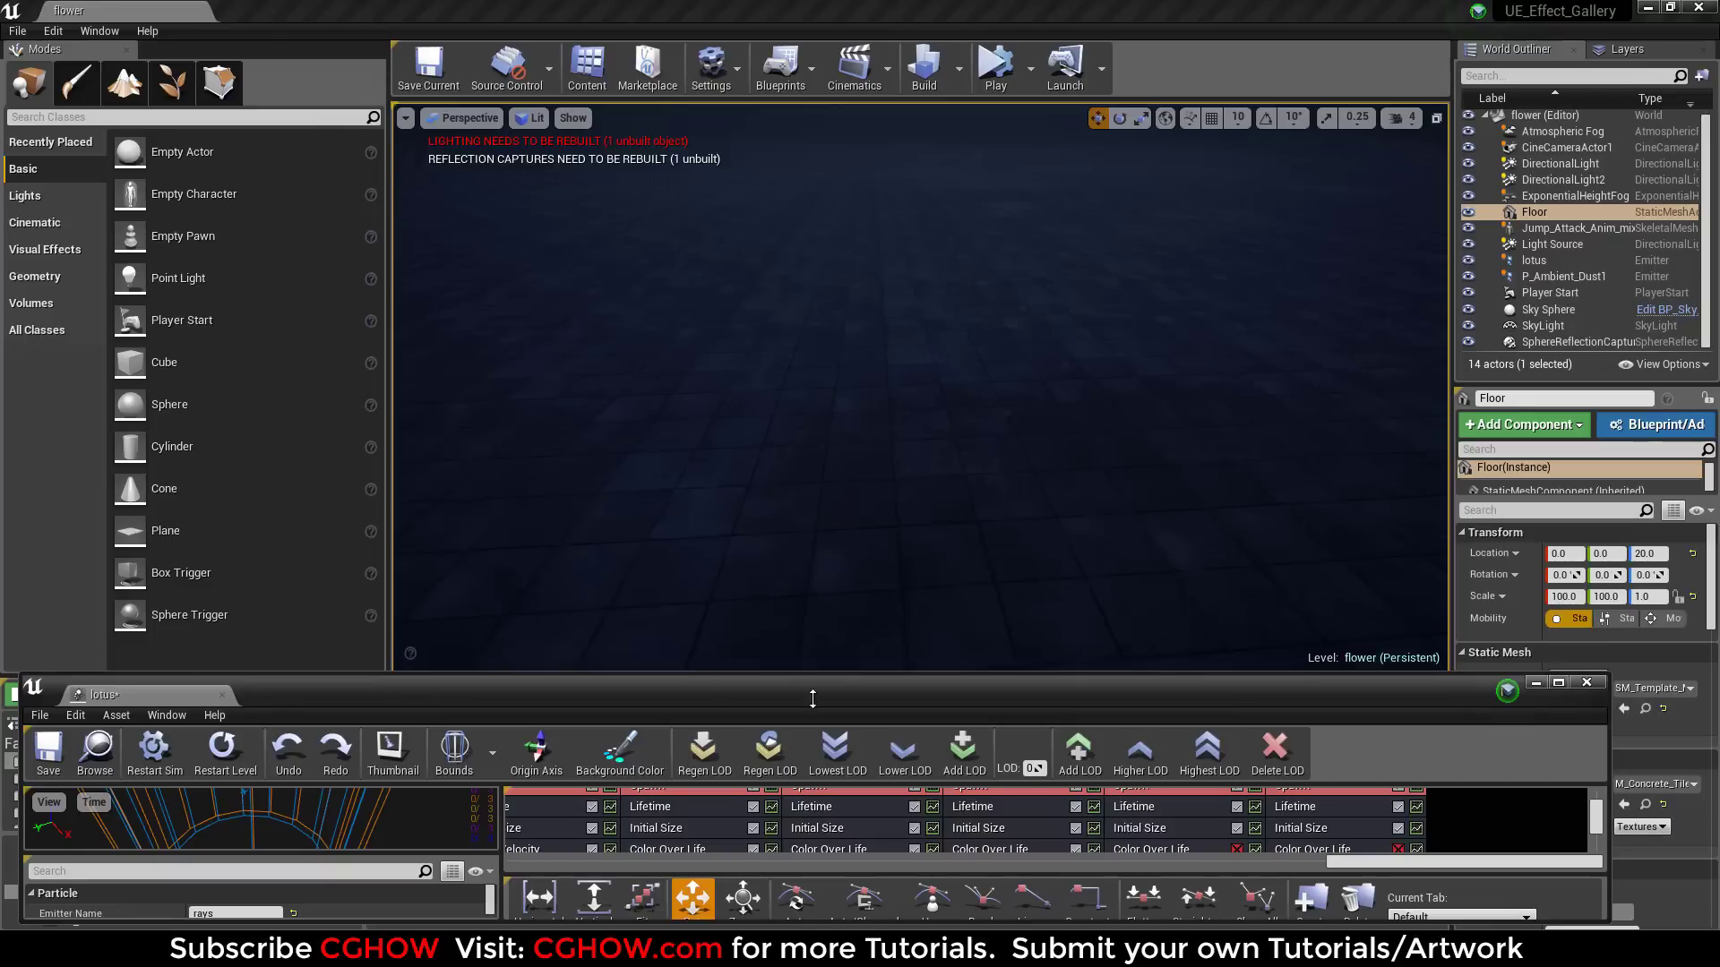
Step: Solo petal emitters 00 and 01, replaying the bloom in the level after each
scroll(1332, 863, "up", 10)
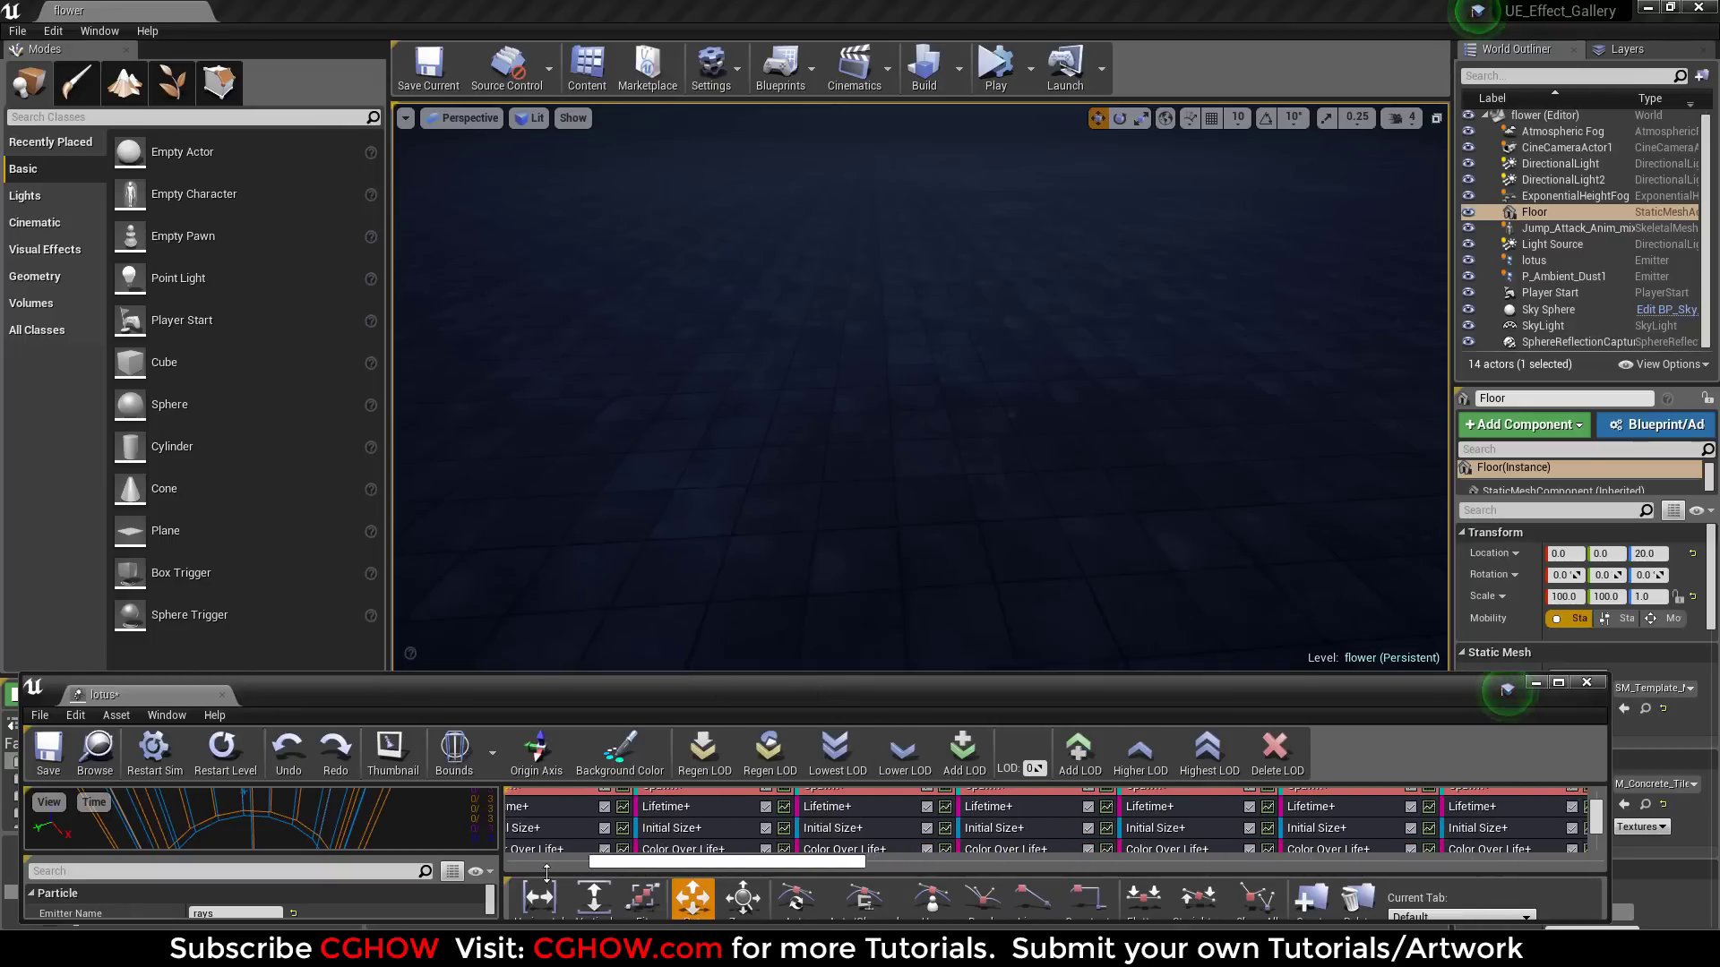
scroll(1596, 826, "up", 3)
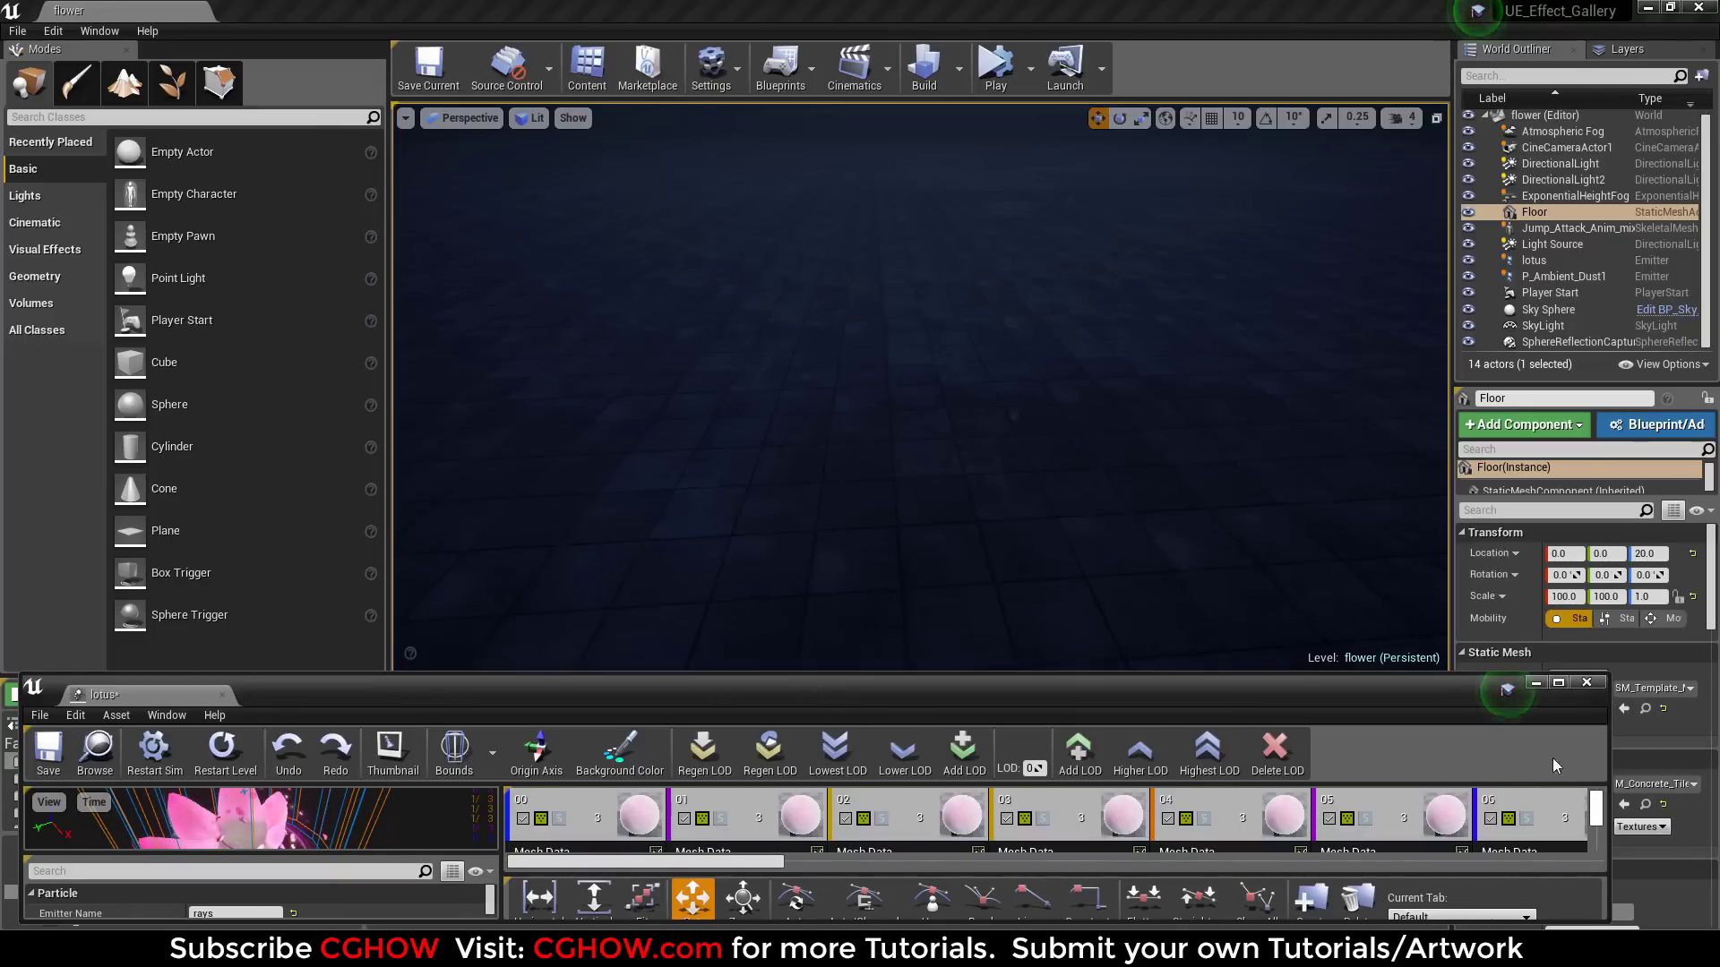
left_click(561, 818)
left_click(199, 767)
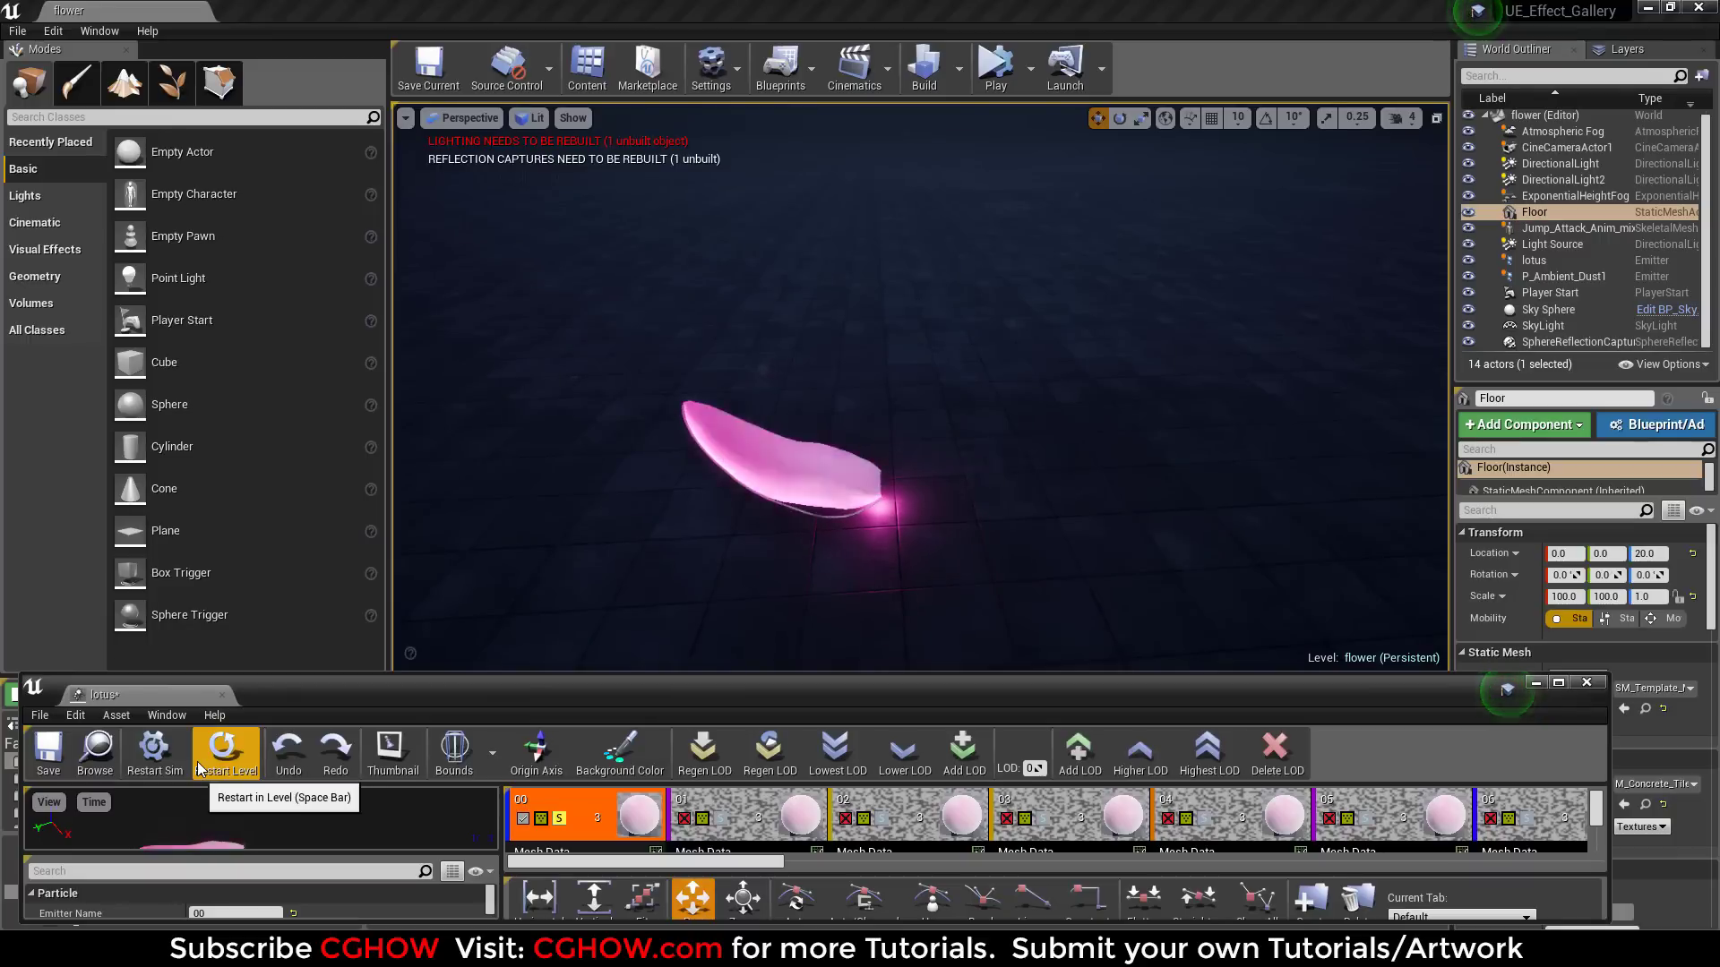
left_click(199, 767)
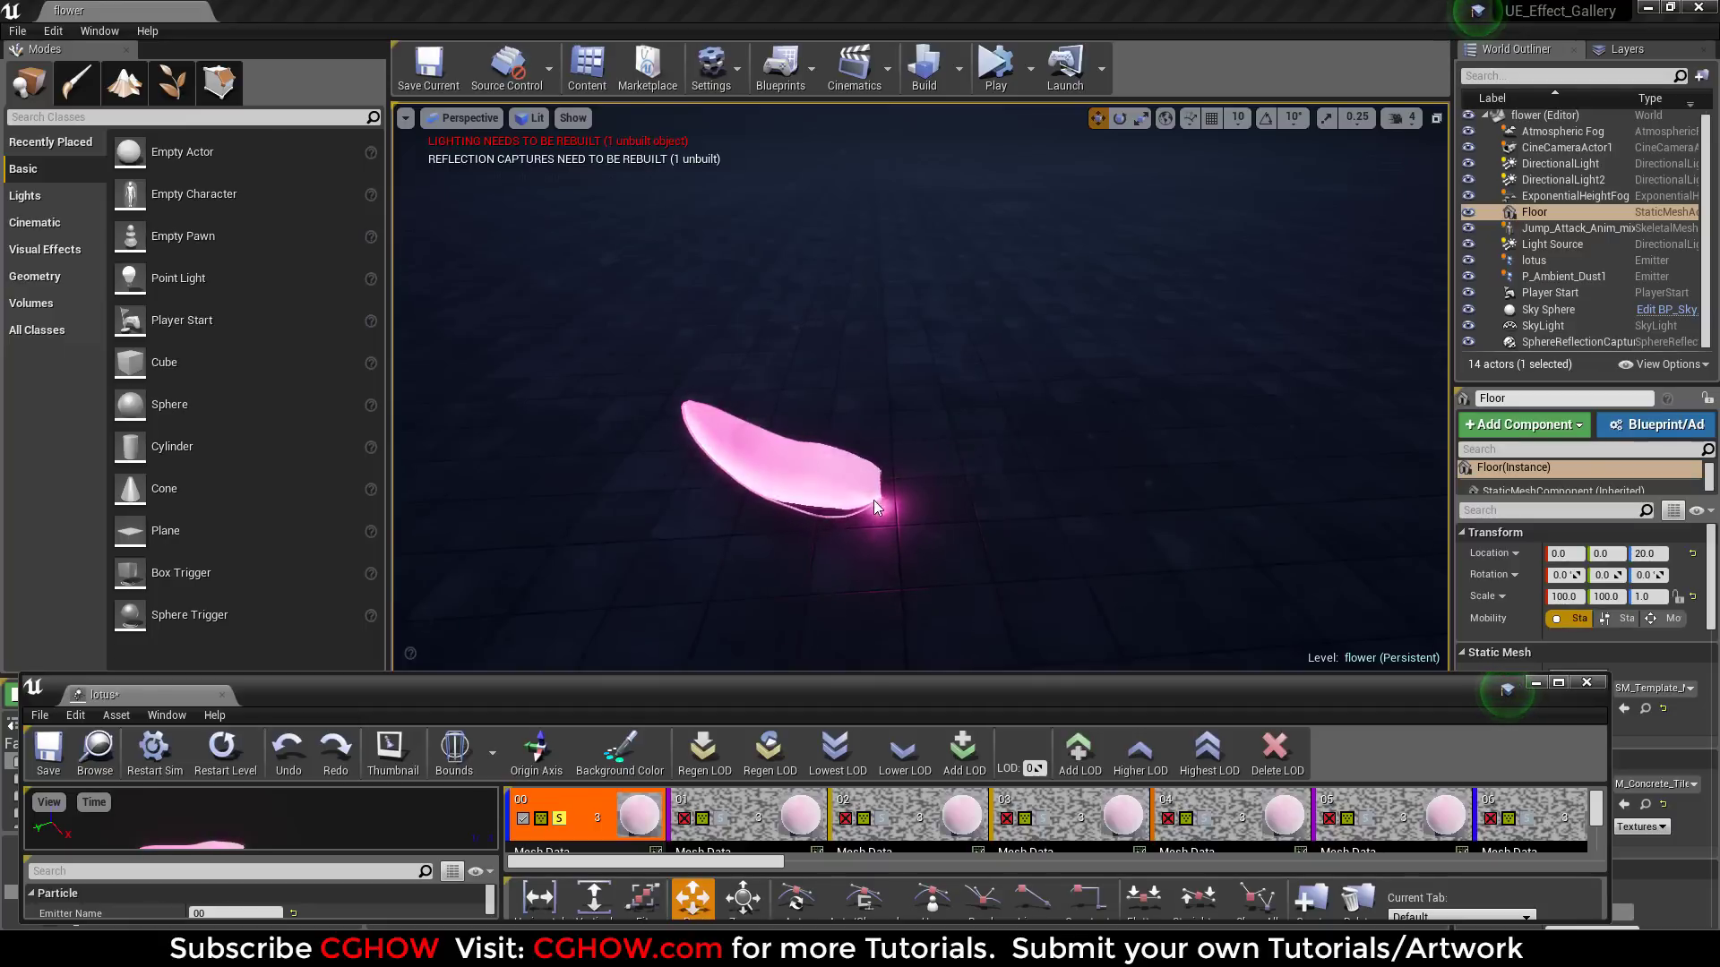
left_click(242, 769)
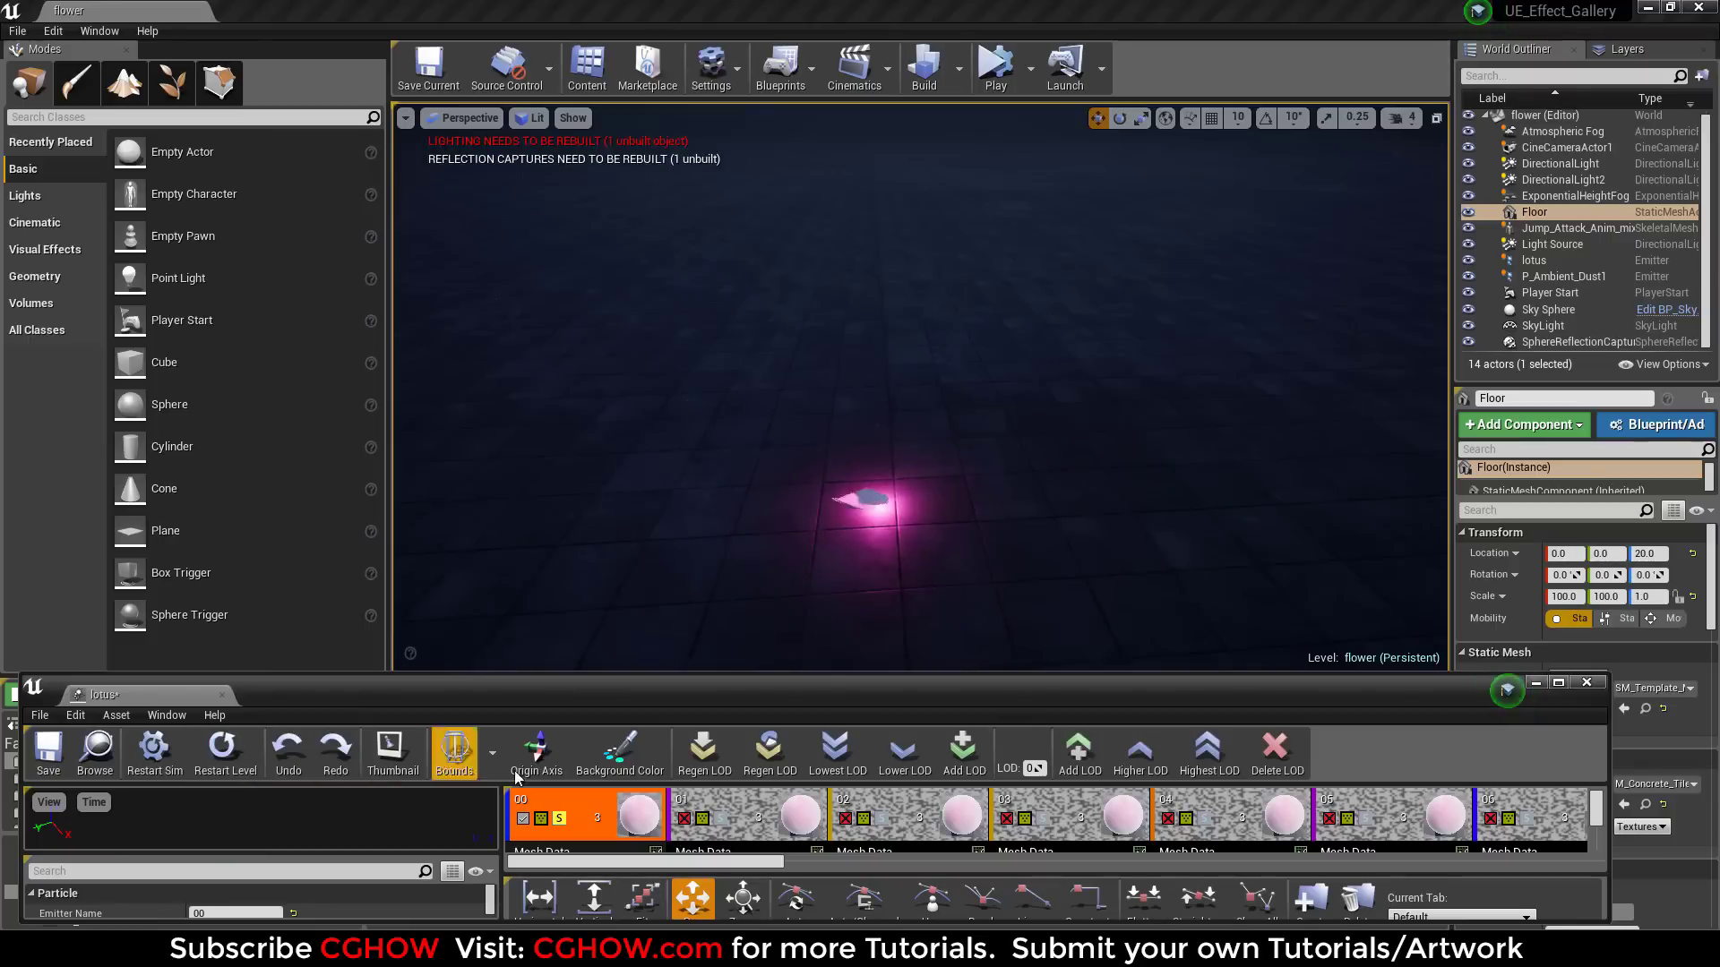
left_click(722, 825)
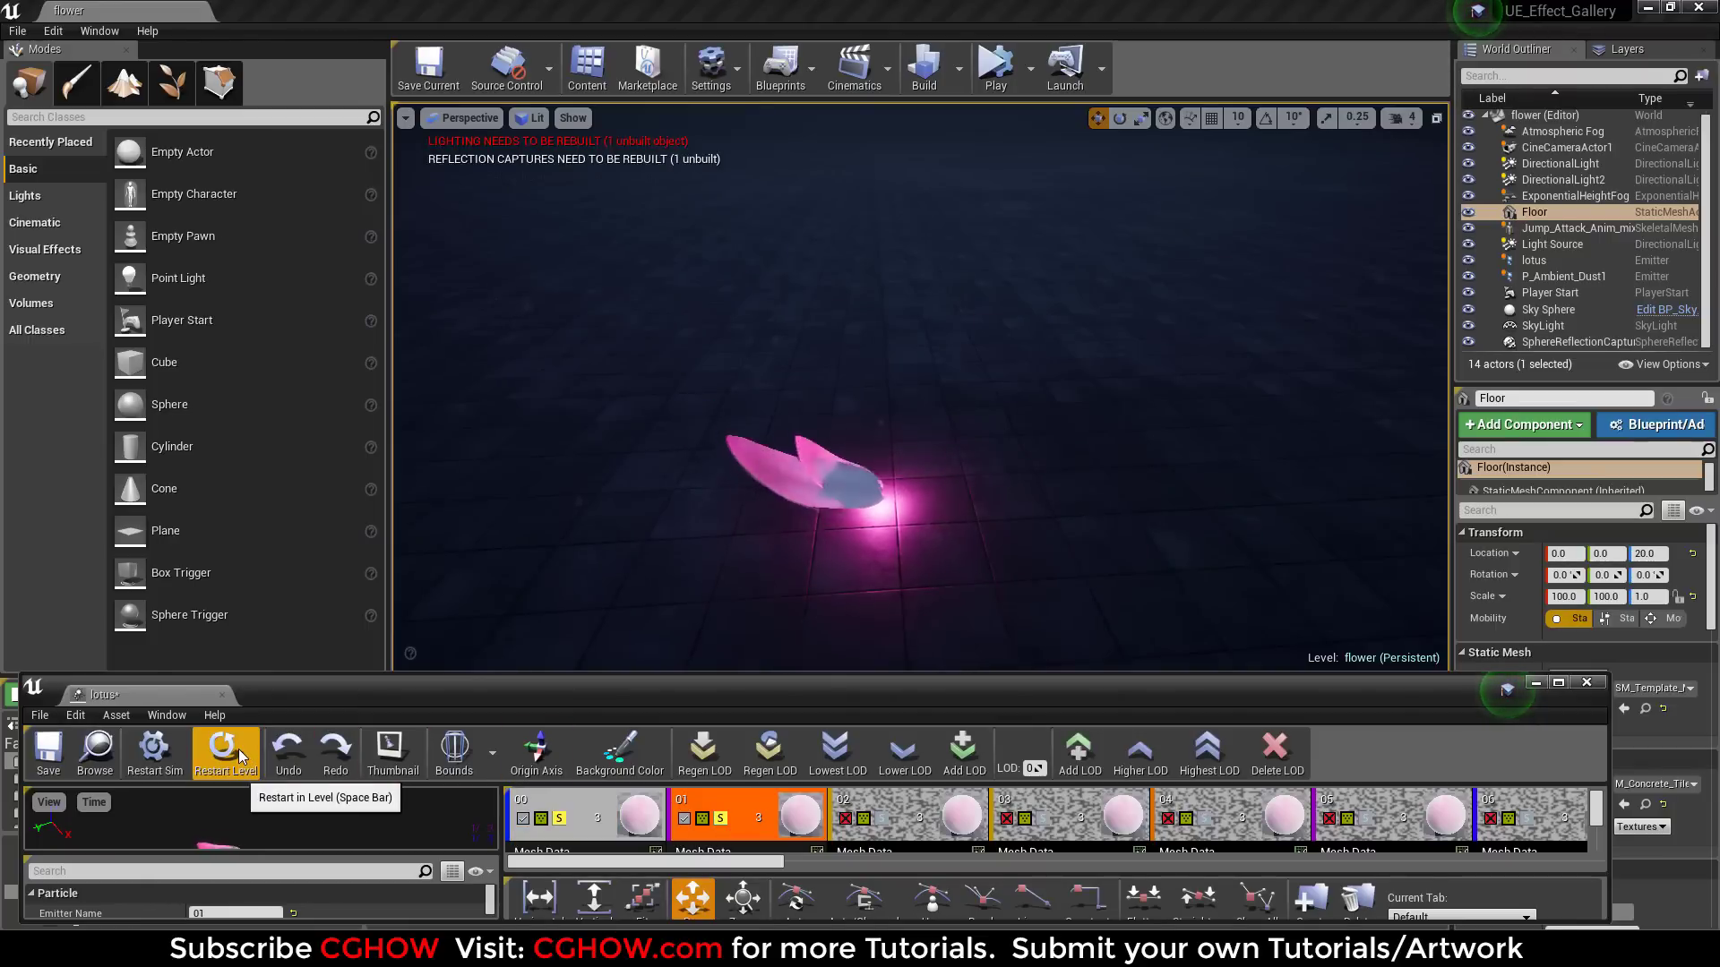
left_click(242, 760)
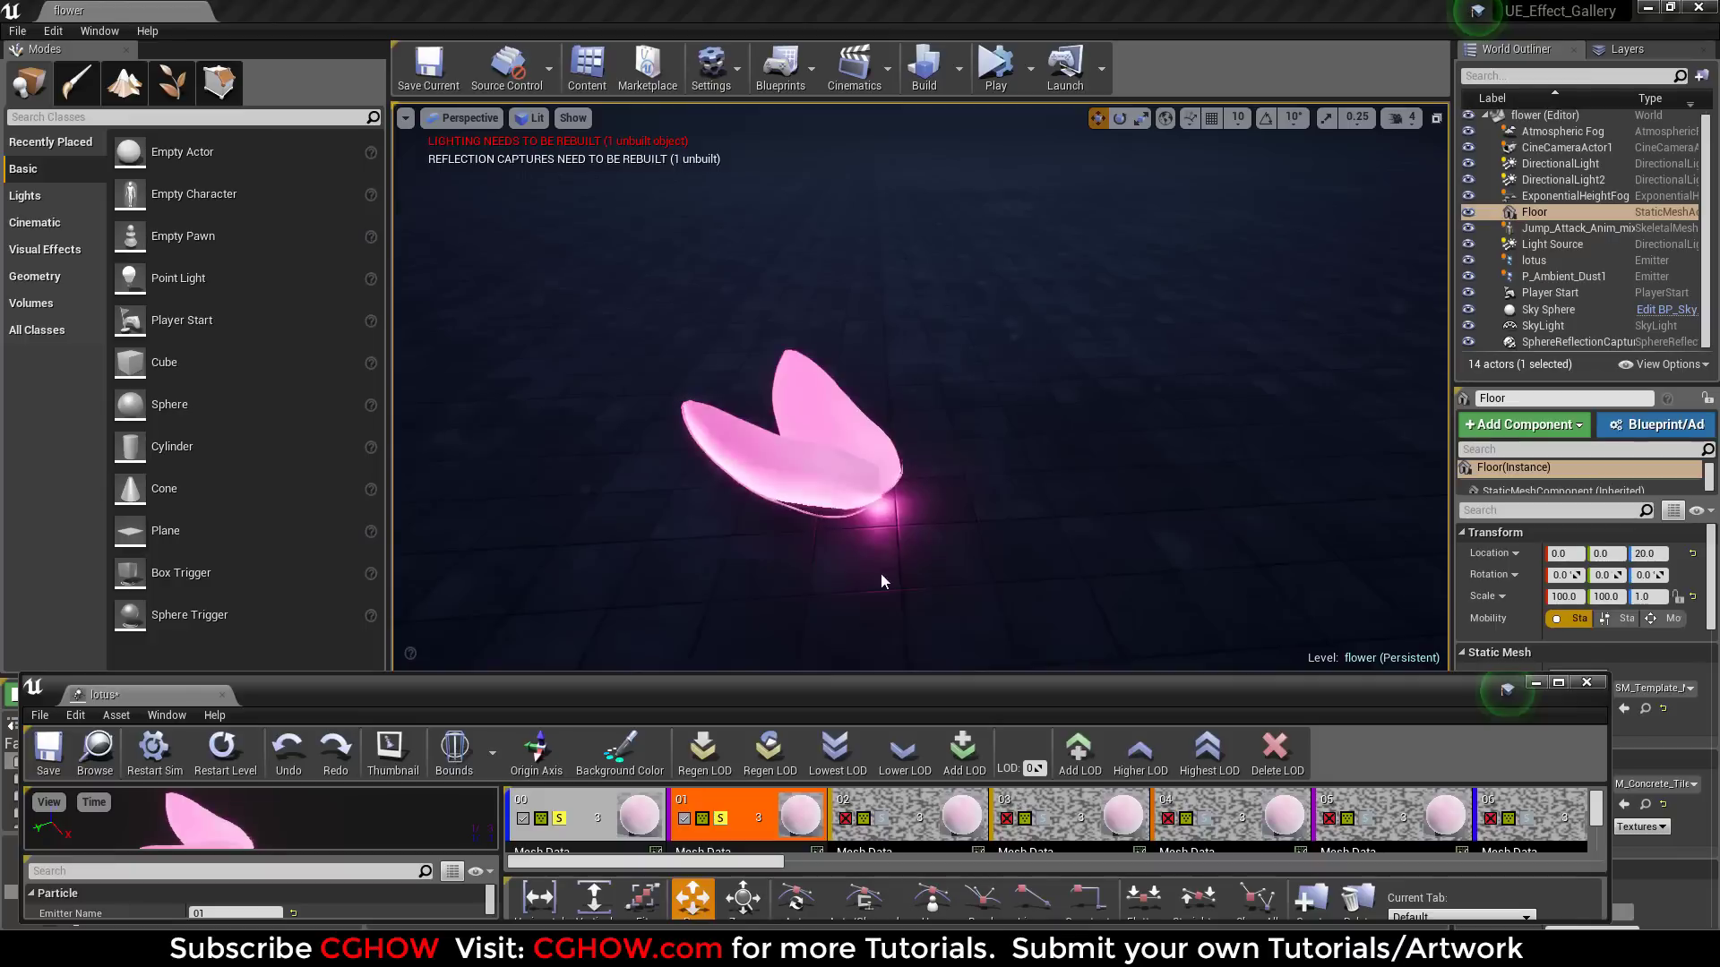
Step: Add petal emitters 02 through 05 one at a time, replaying the lotus after each
left_click(867, 825)
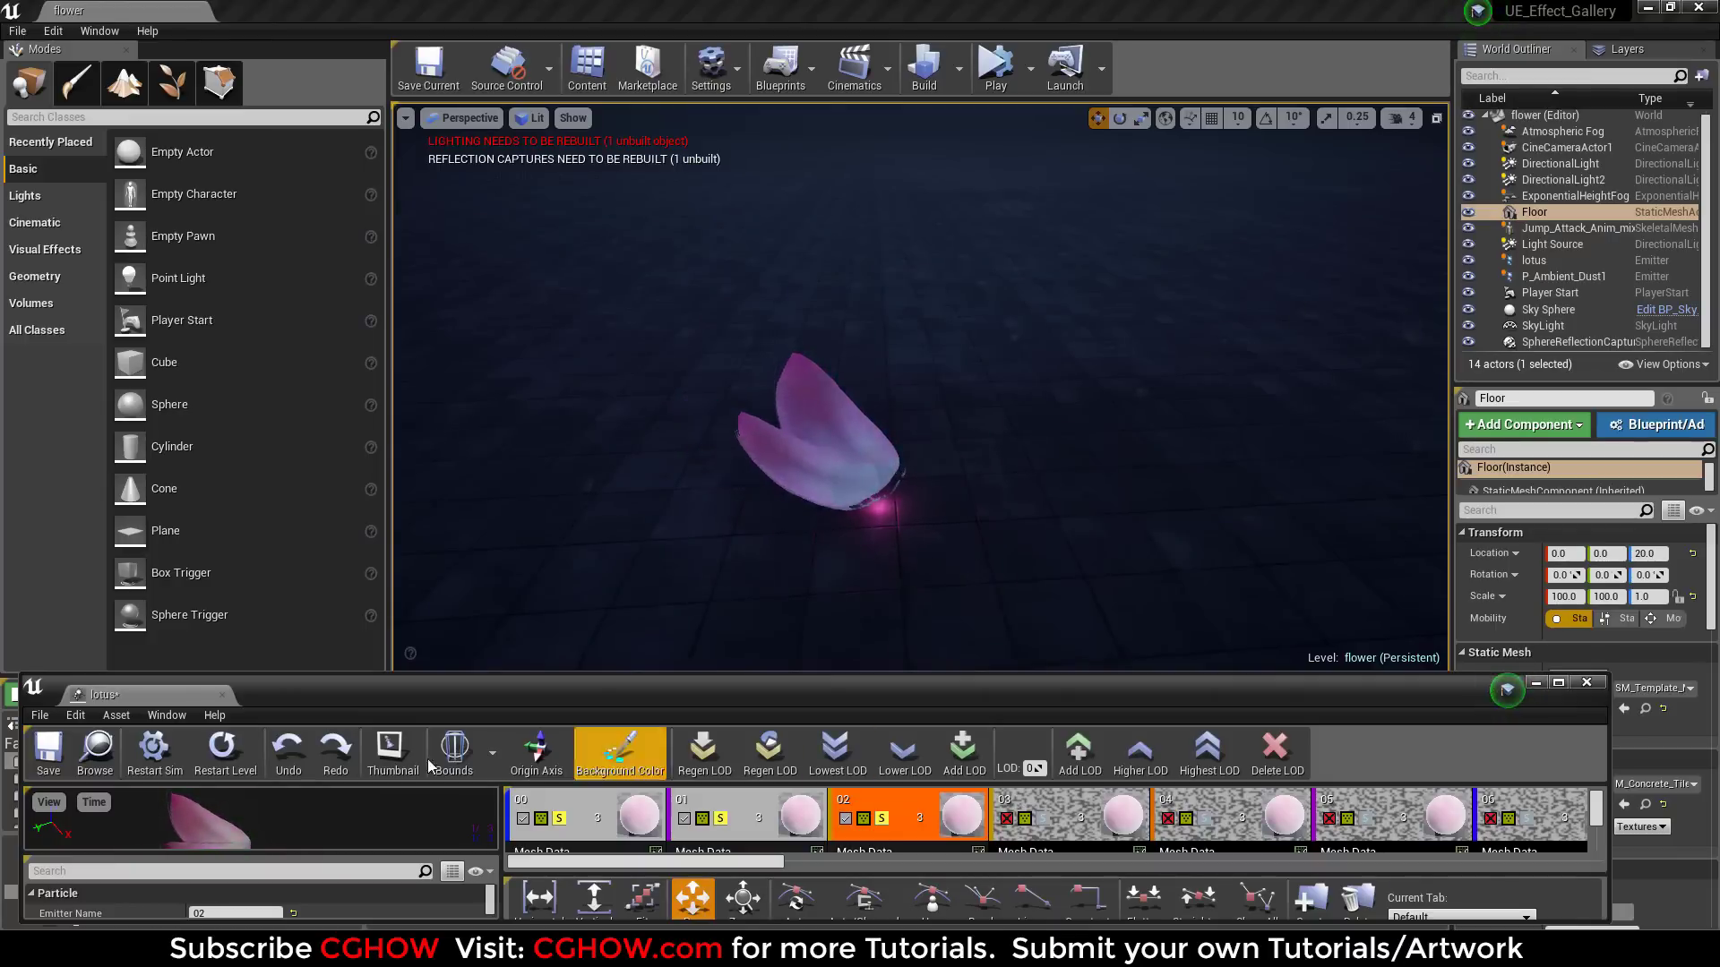
left_click(229, 756)
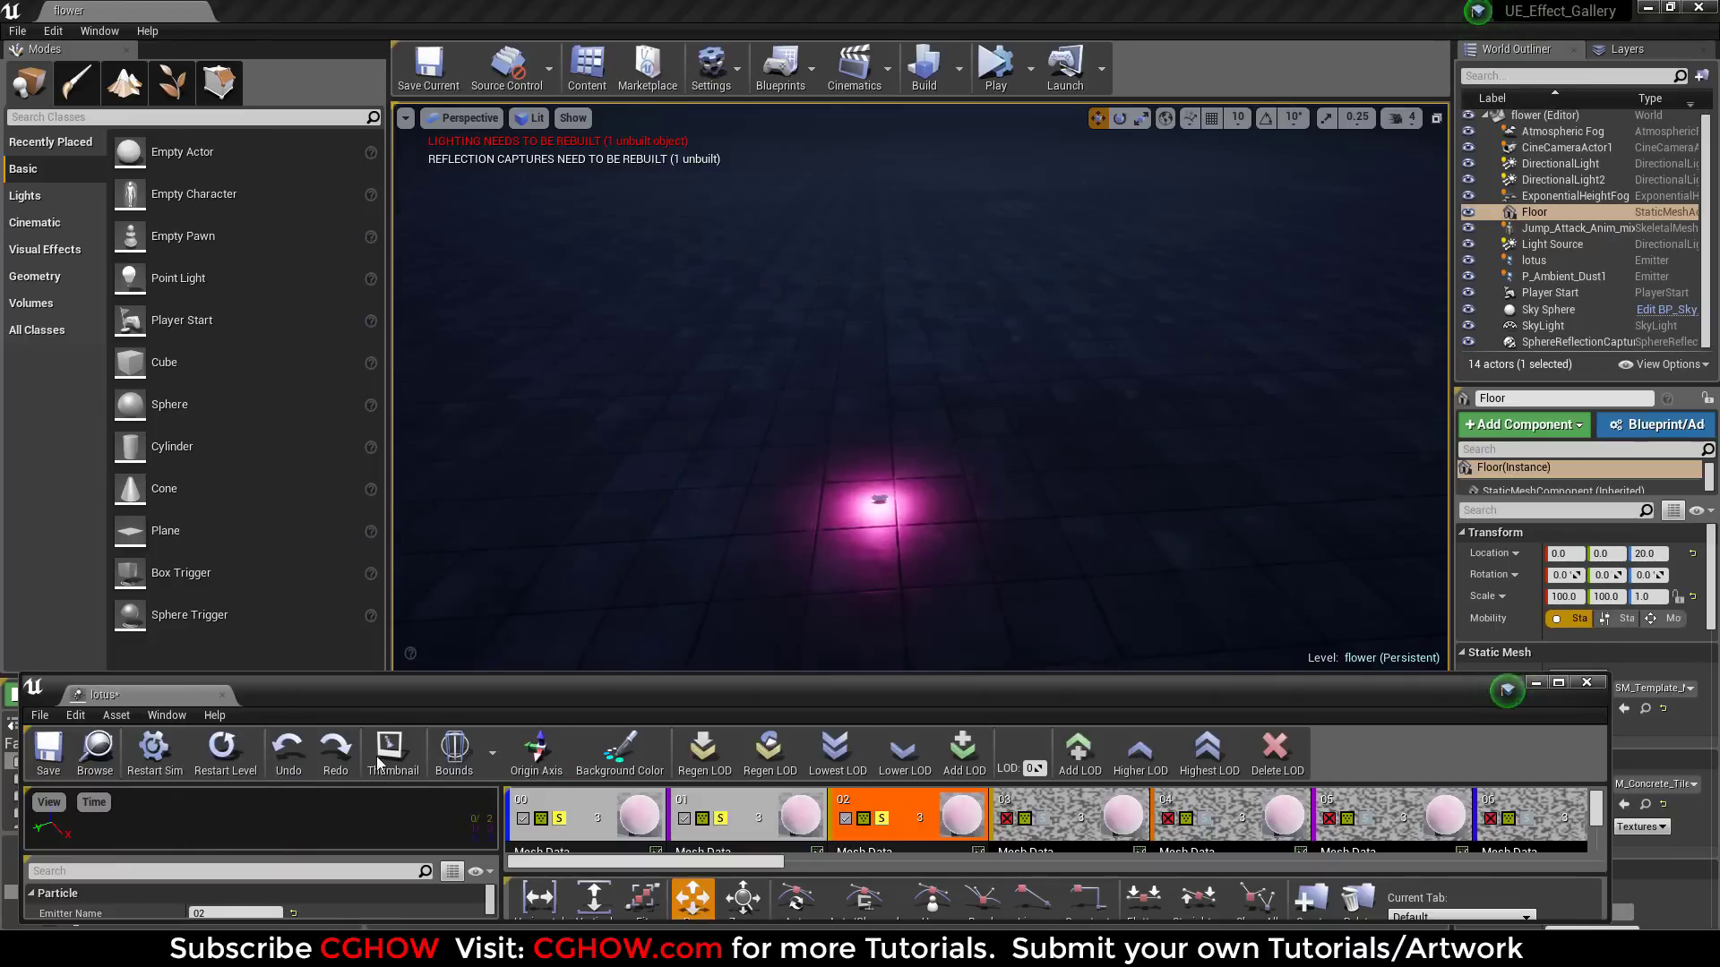
left_click(1046, 825)
left_click(224, 759)
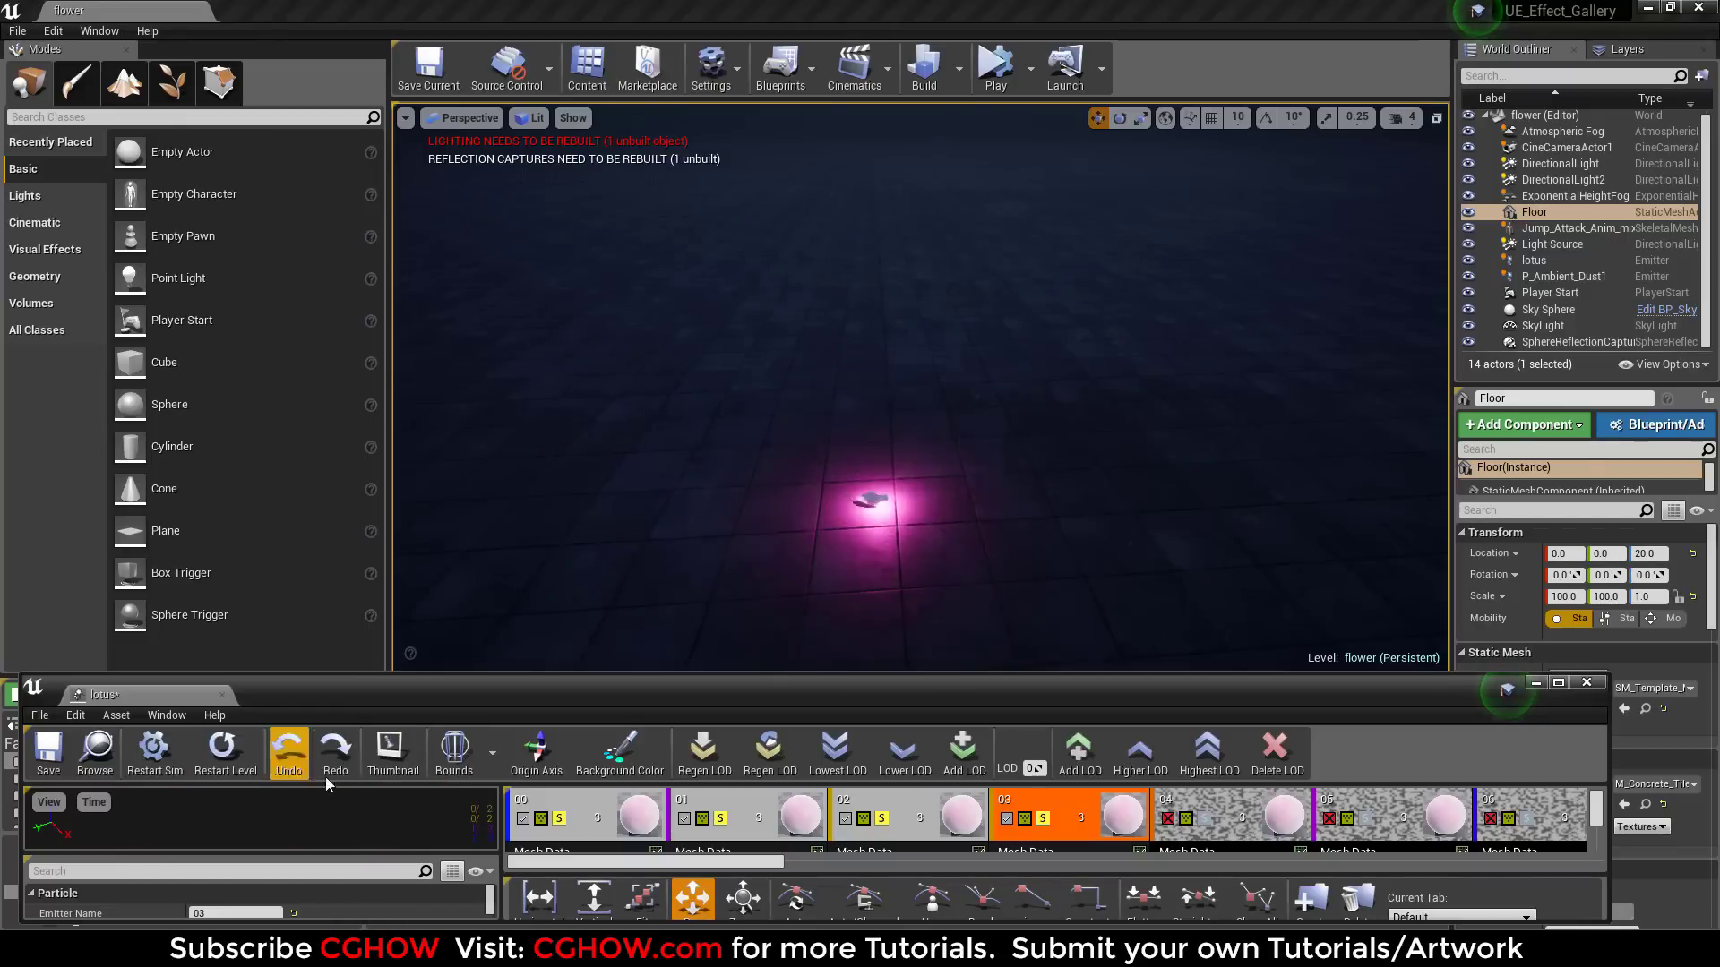
left_click(1208, 825)
left_click(251, 758)
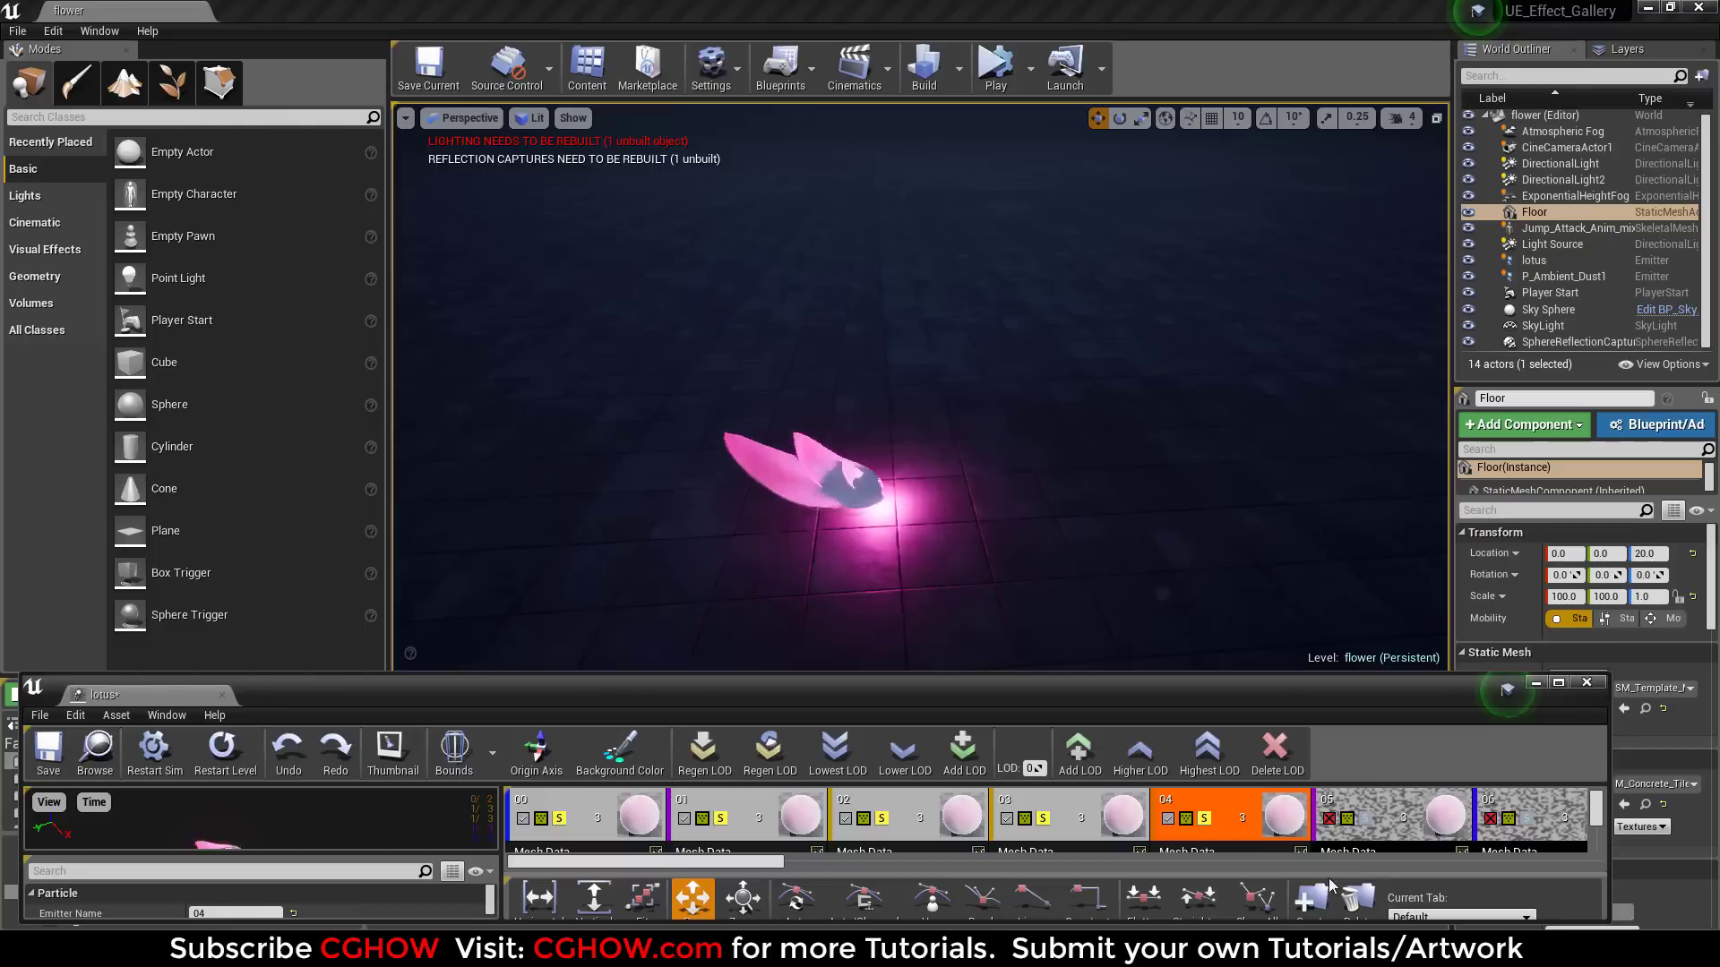
left_click(1348, 825)
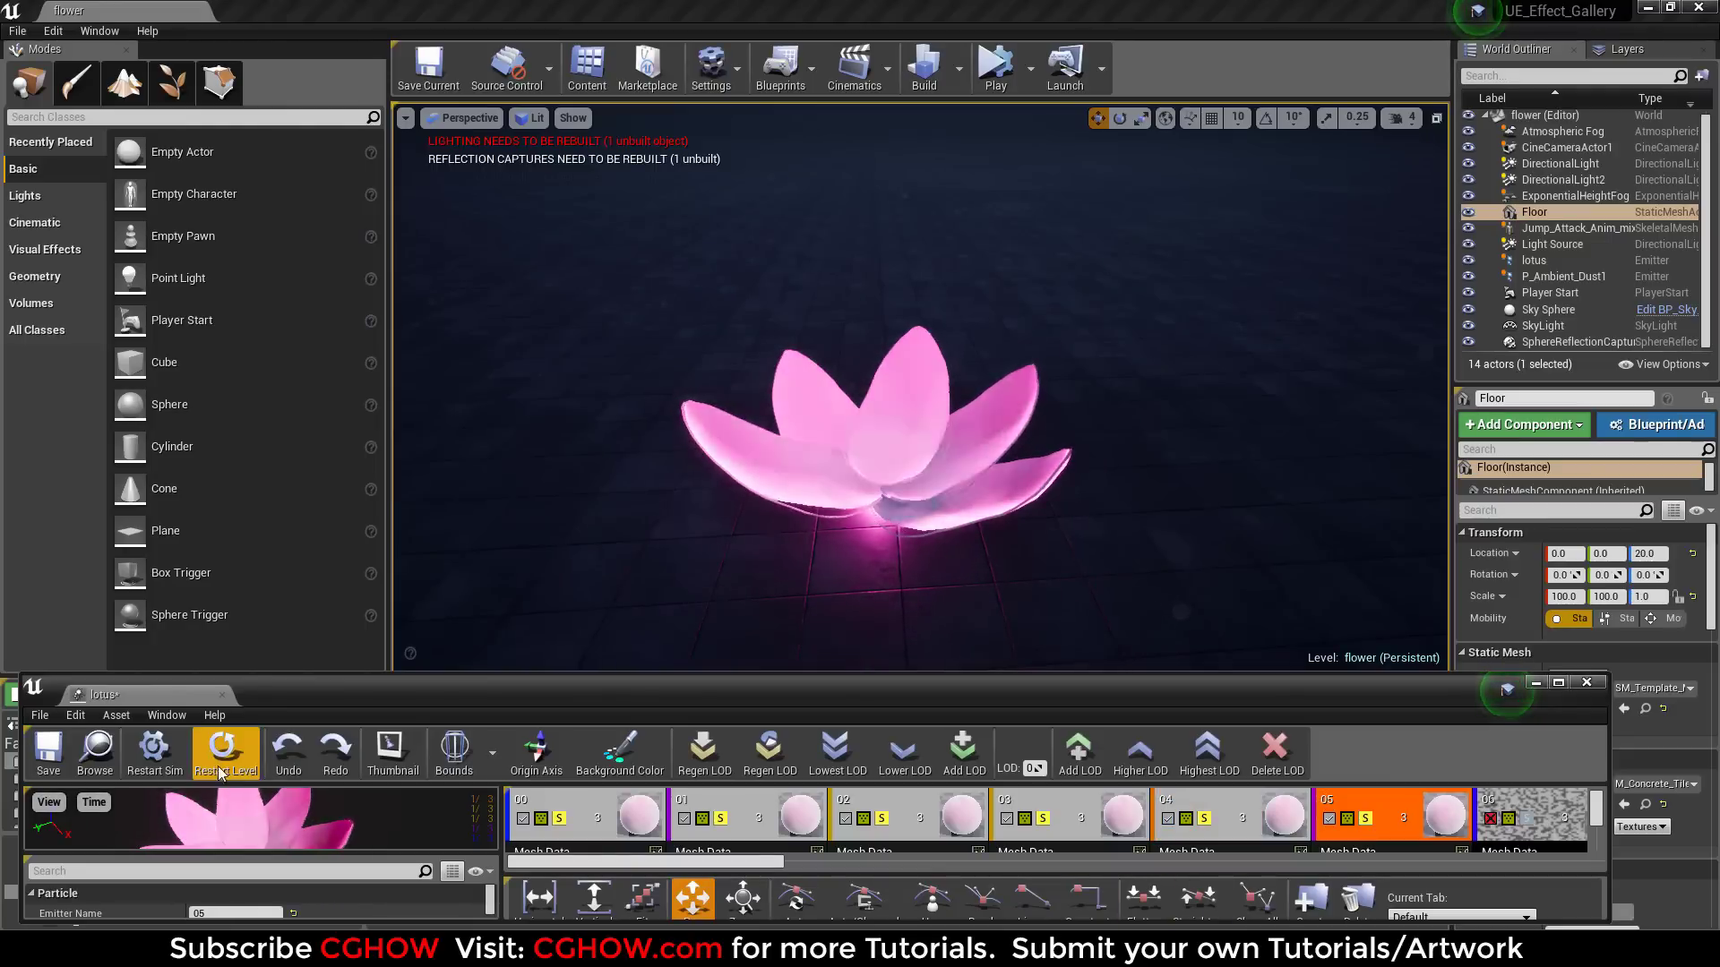